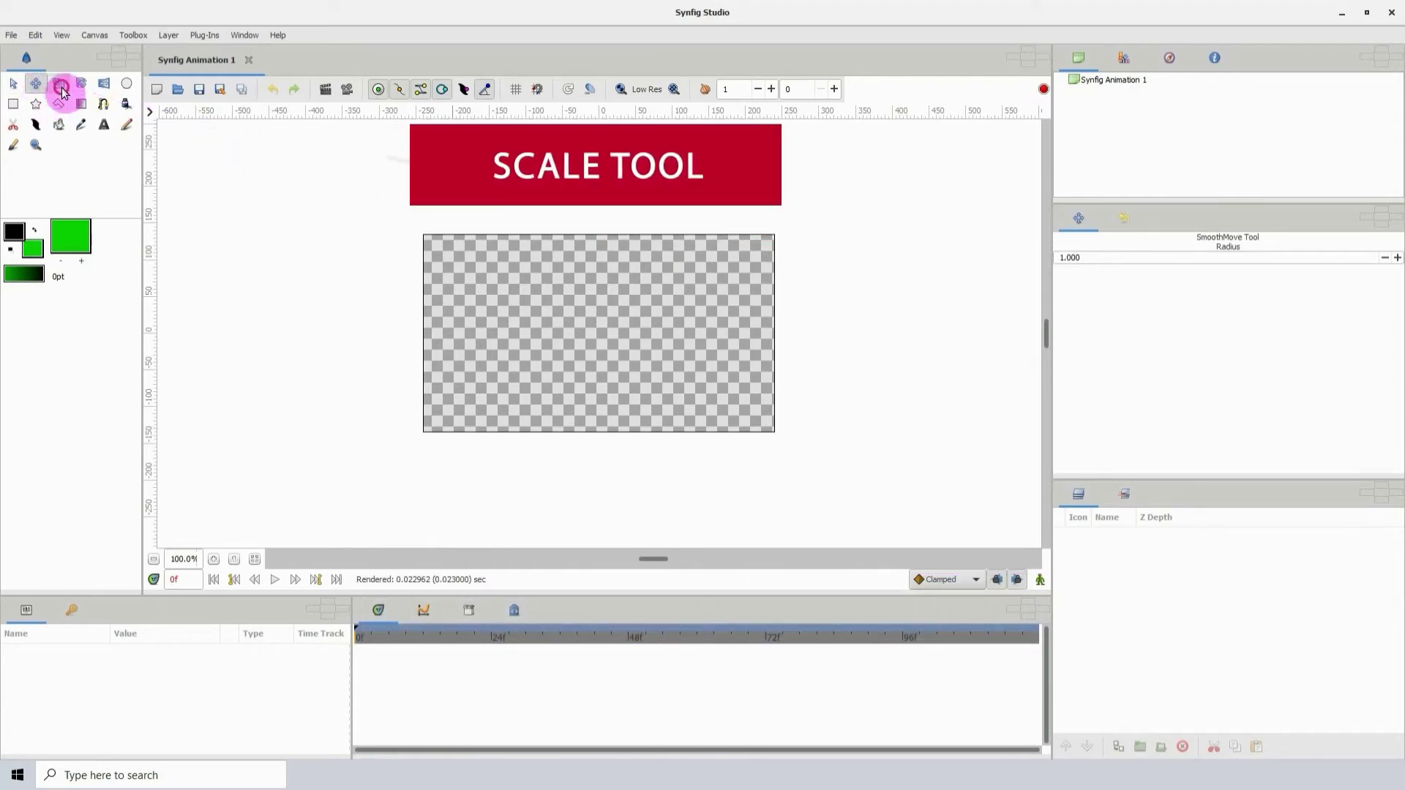
- Cycle through the Scale, Rotate and Mirror tools, finishing with the Circle tool active
left_click(60, 86)
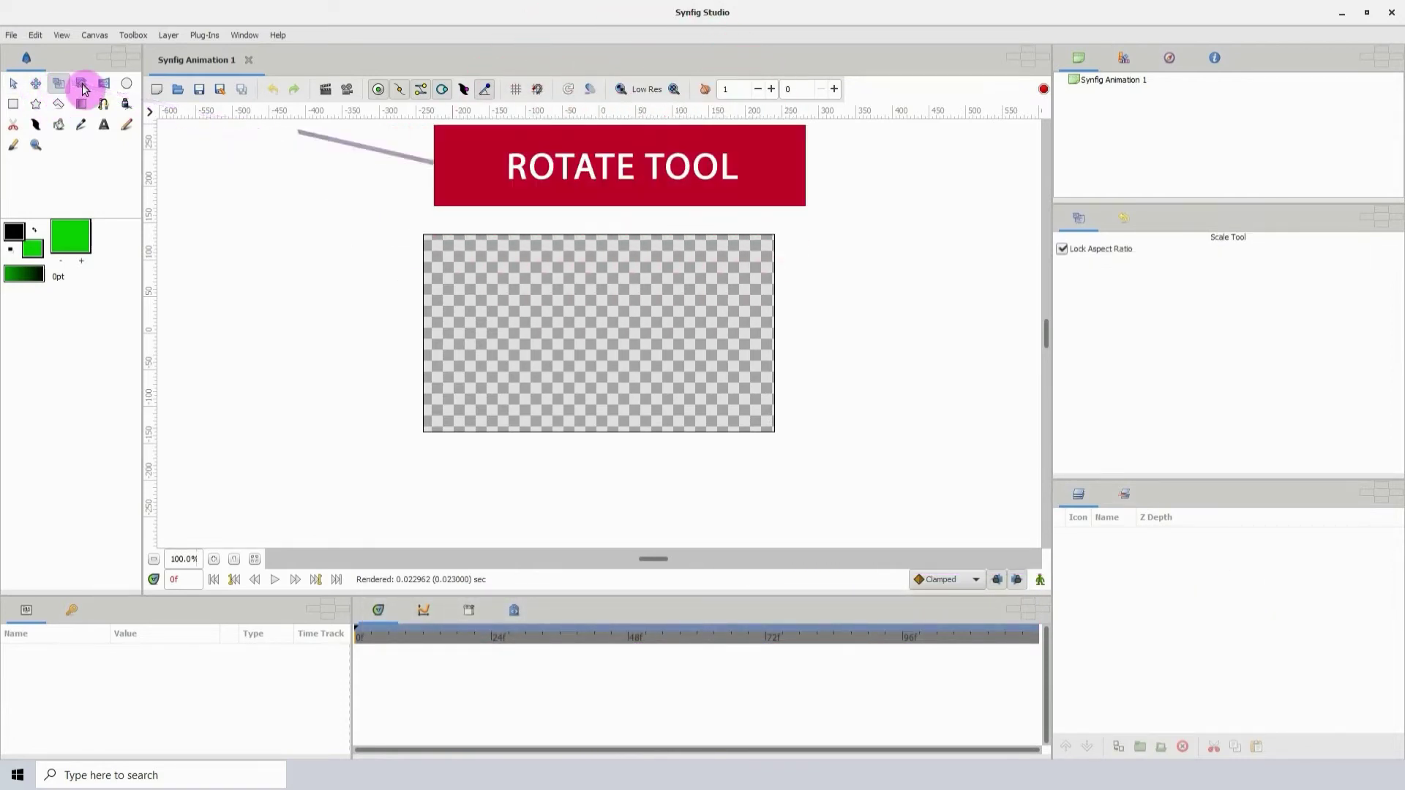
left_click(82, 84)
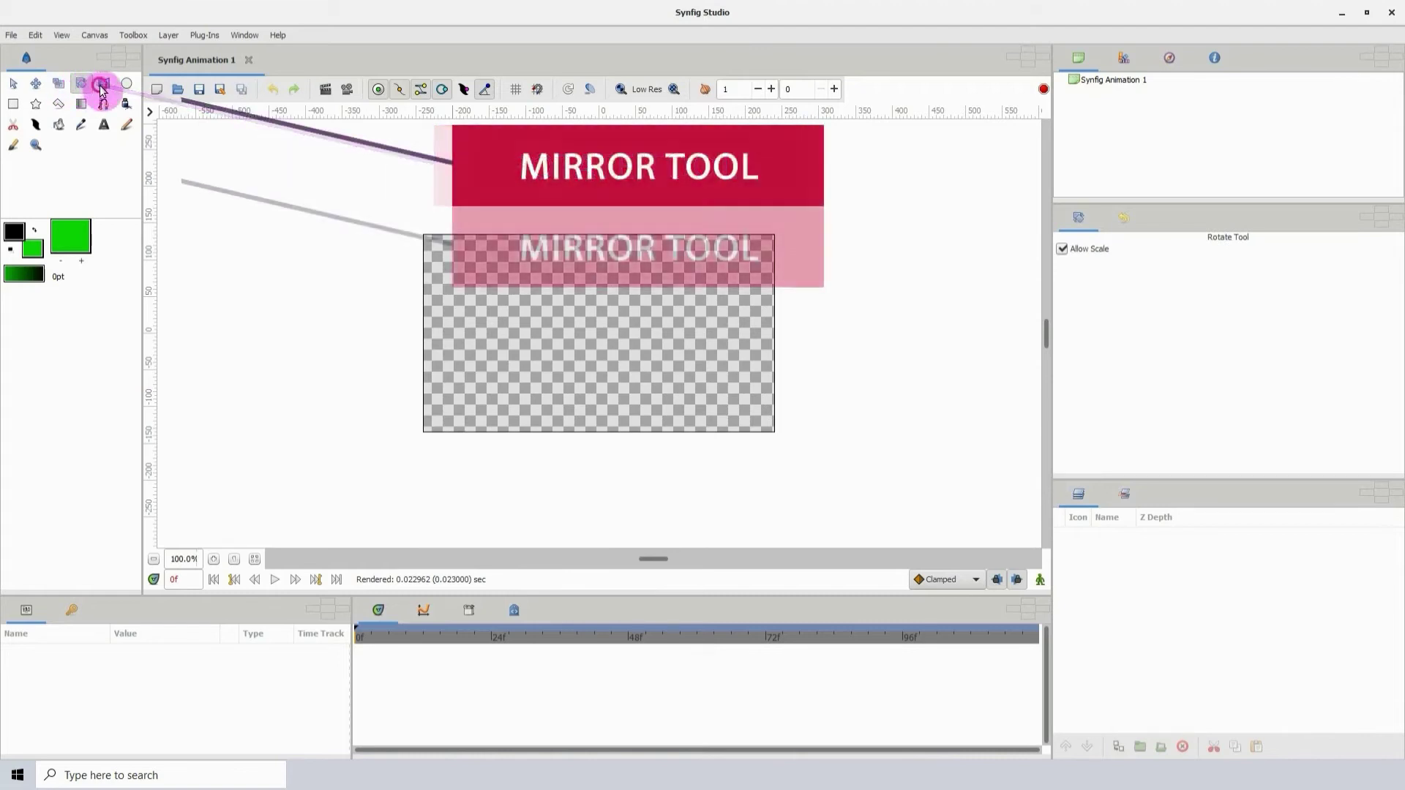
left_click(103, 84)
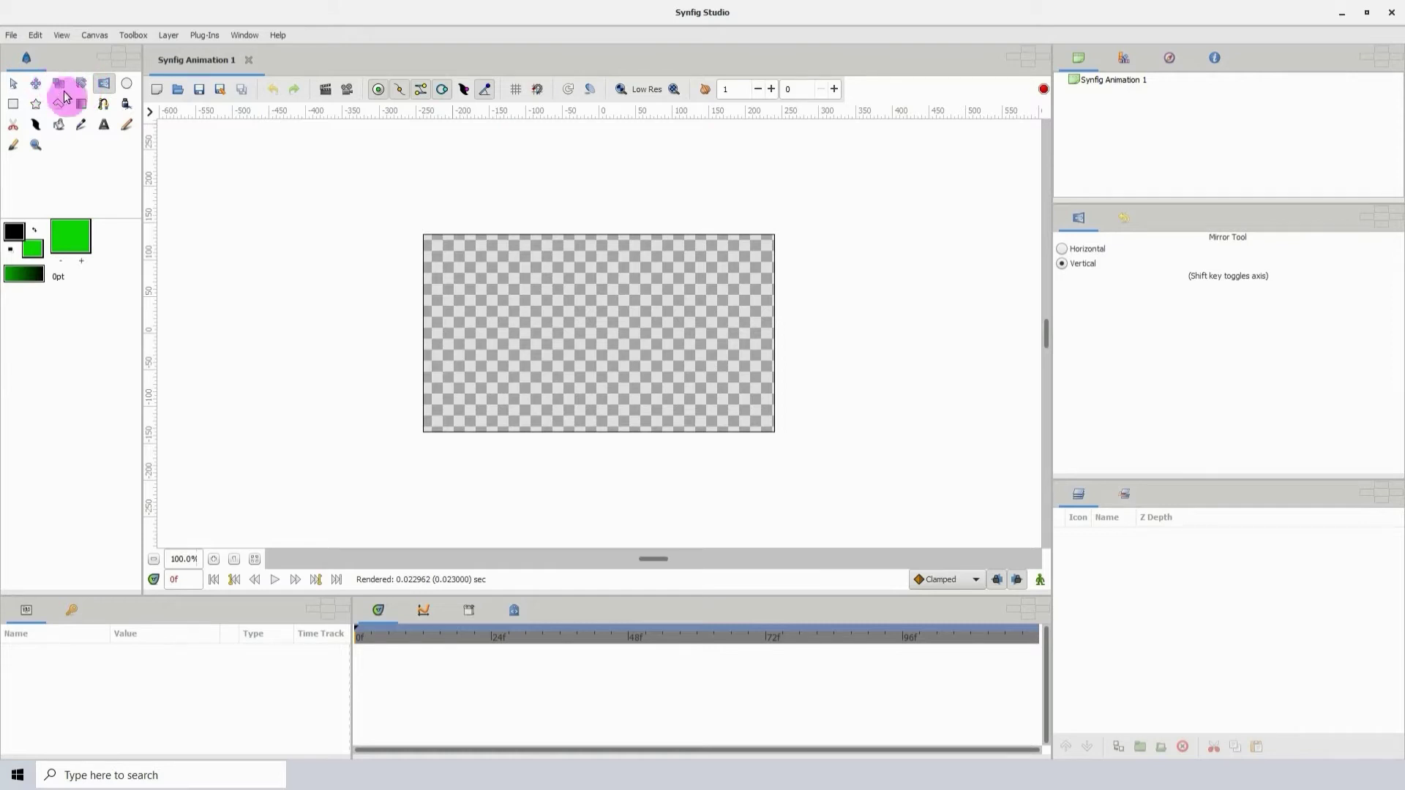
left_click(129, 85)
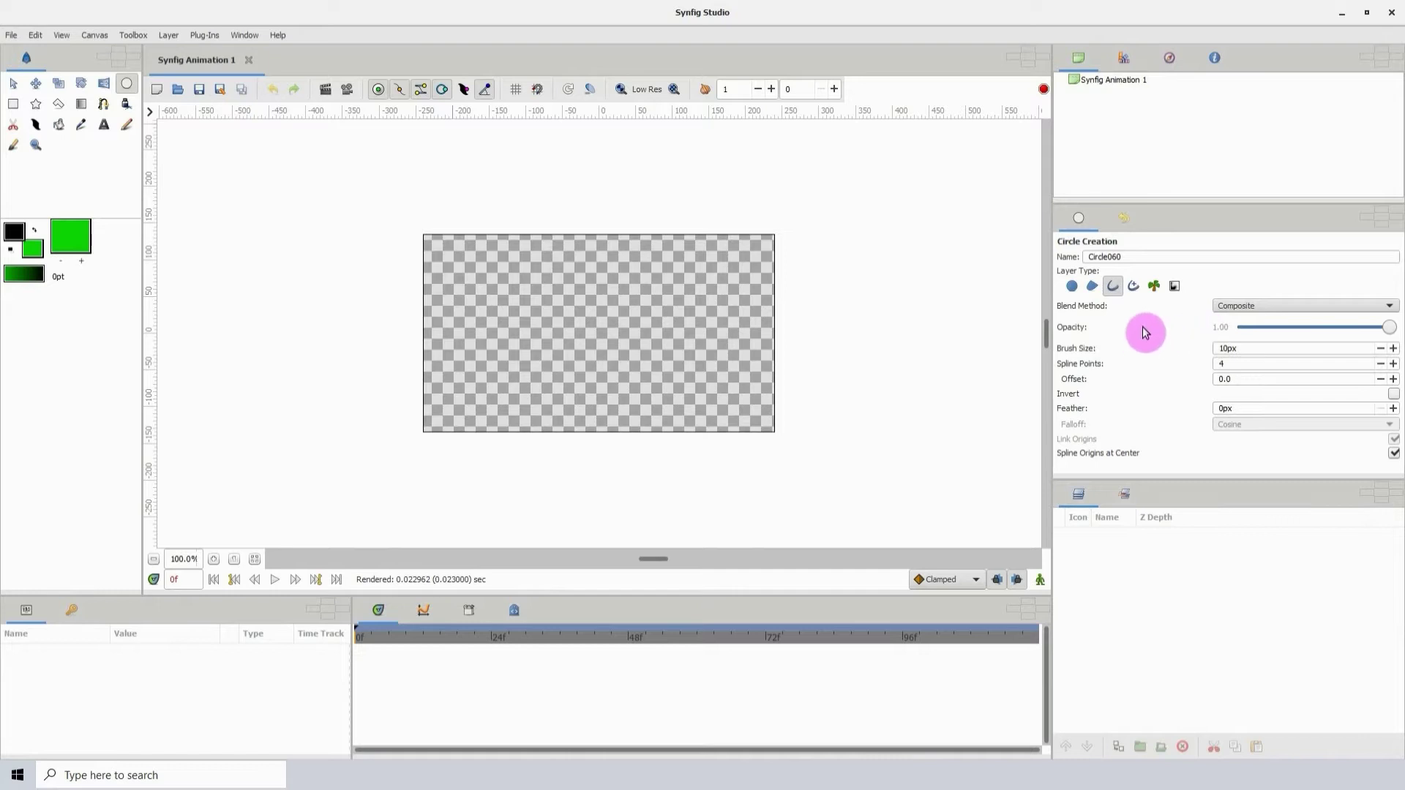
- Set circle creation to Circle layer only, without outline, and draw a circle upper-left
left_click(1074, 291)
left_click(1116, 291)
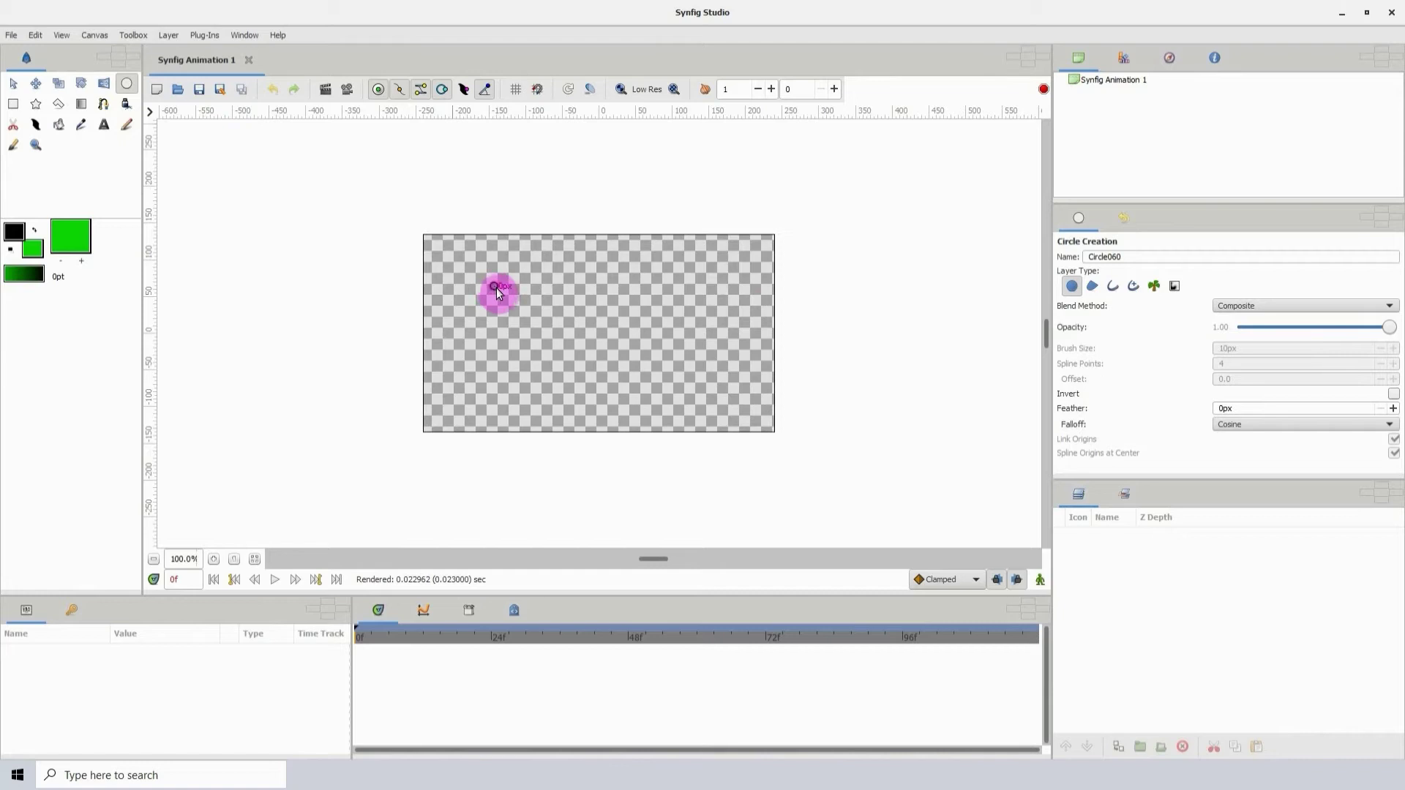
left_click_drag(496, 286, 534, 332)
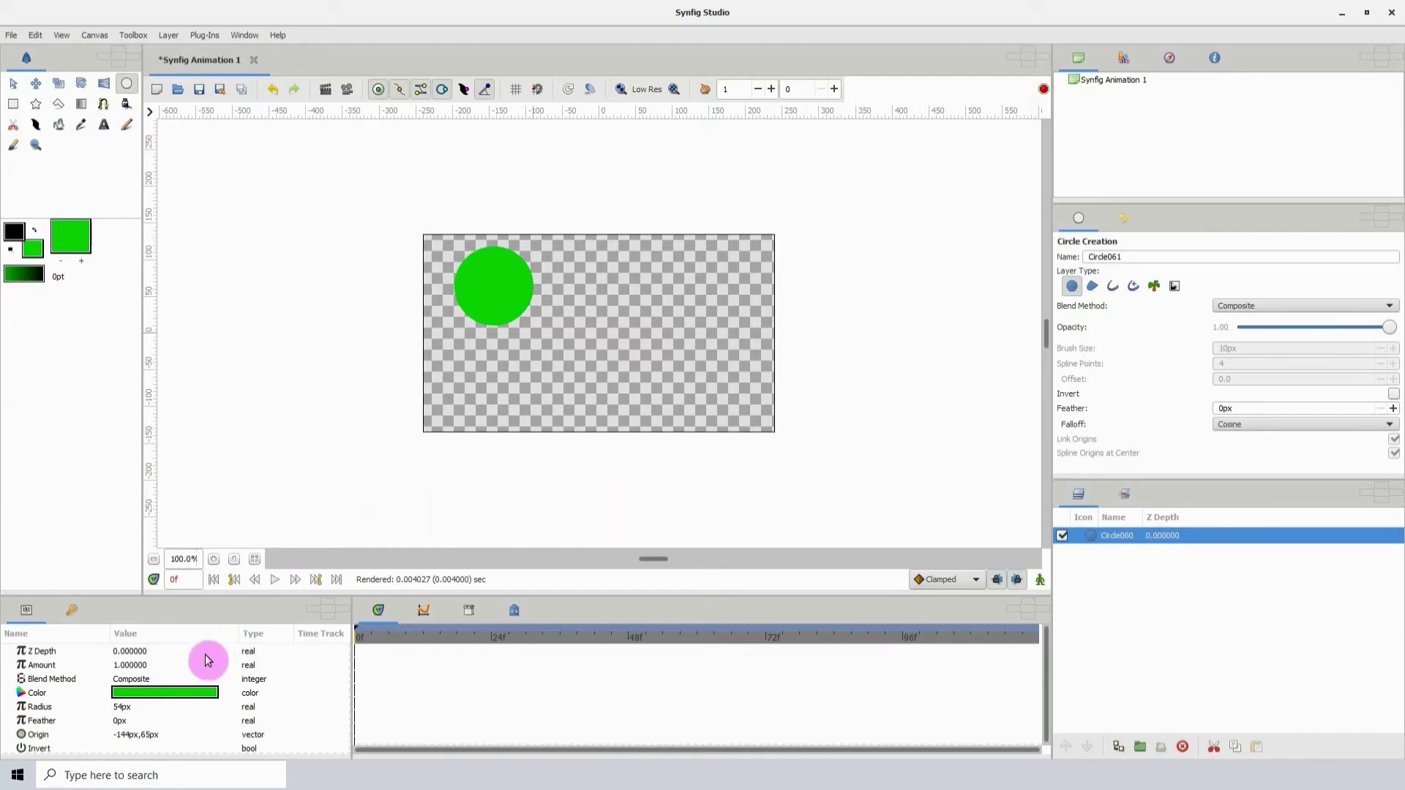
- Change Circle060's fill colour to deep pink #A83872 using the HSV wheel
double_click(139, 691)
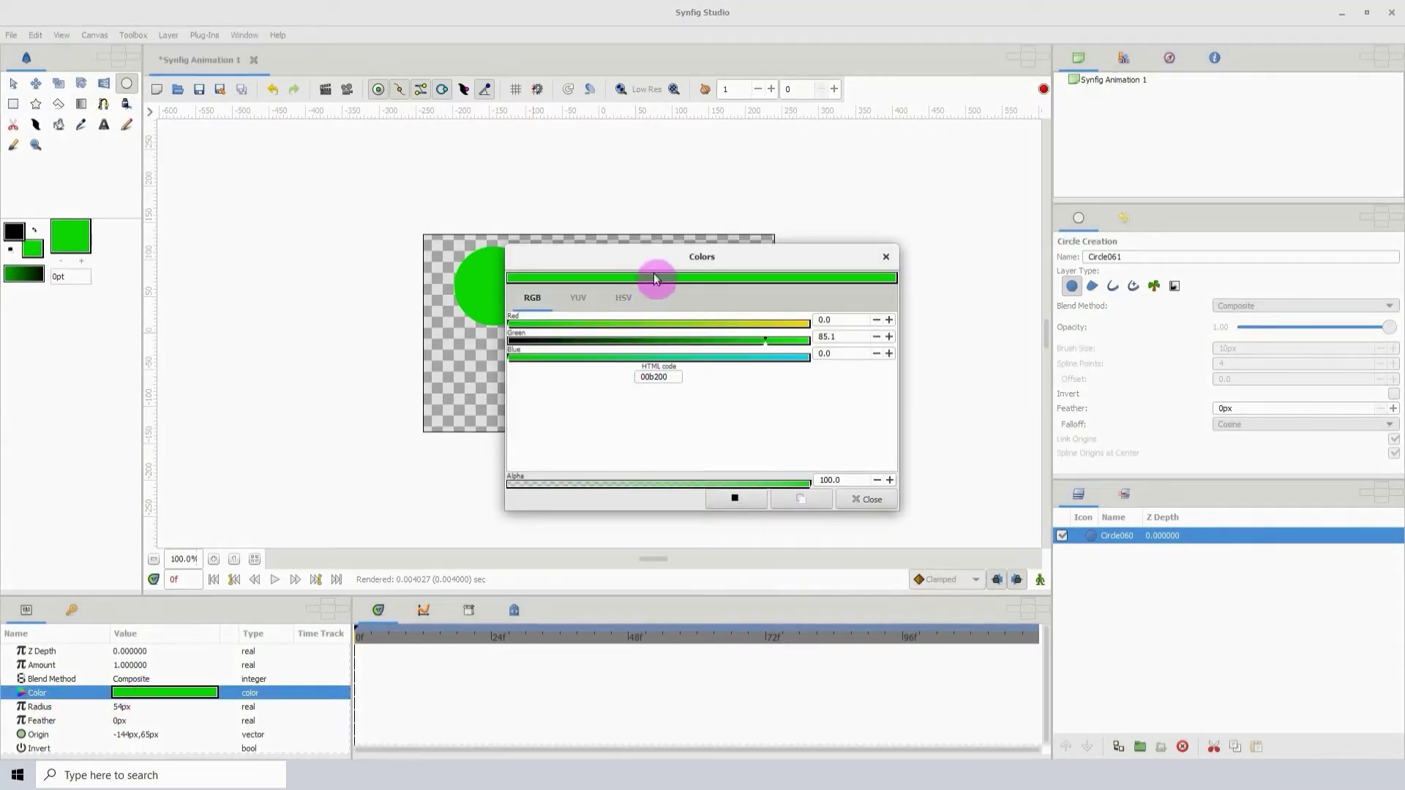
left_click_drag(660, 252, 890, 292)
left_click(805, 339)
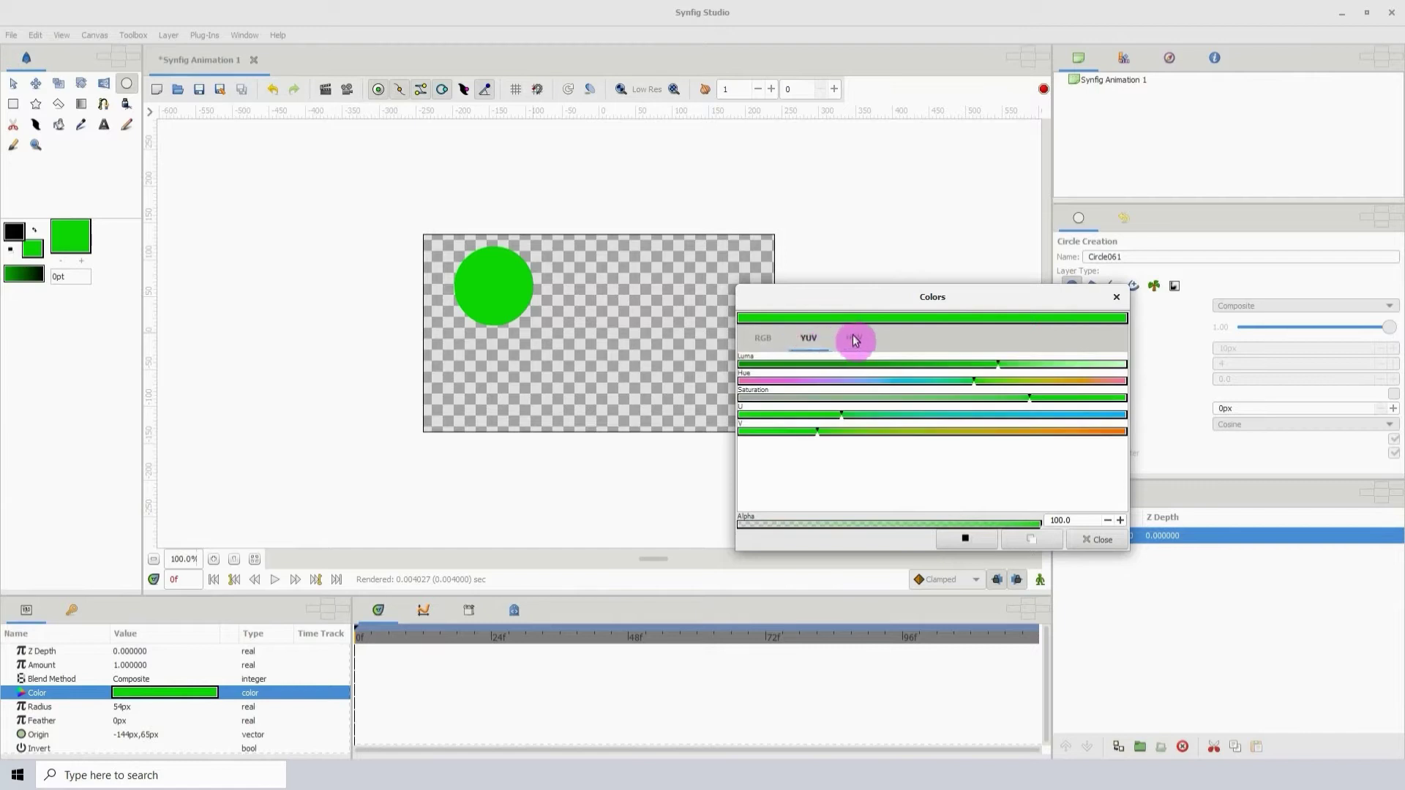
left_click(853, 339)
mouse_move(809, 408)
left_mouse_down()
mouse_move(831, 415)
mouse_move(853, 382)
mouse_move(875, 439)
mouse_move(854, 452)
mouse_move(812, 417)
left_mouse_up()
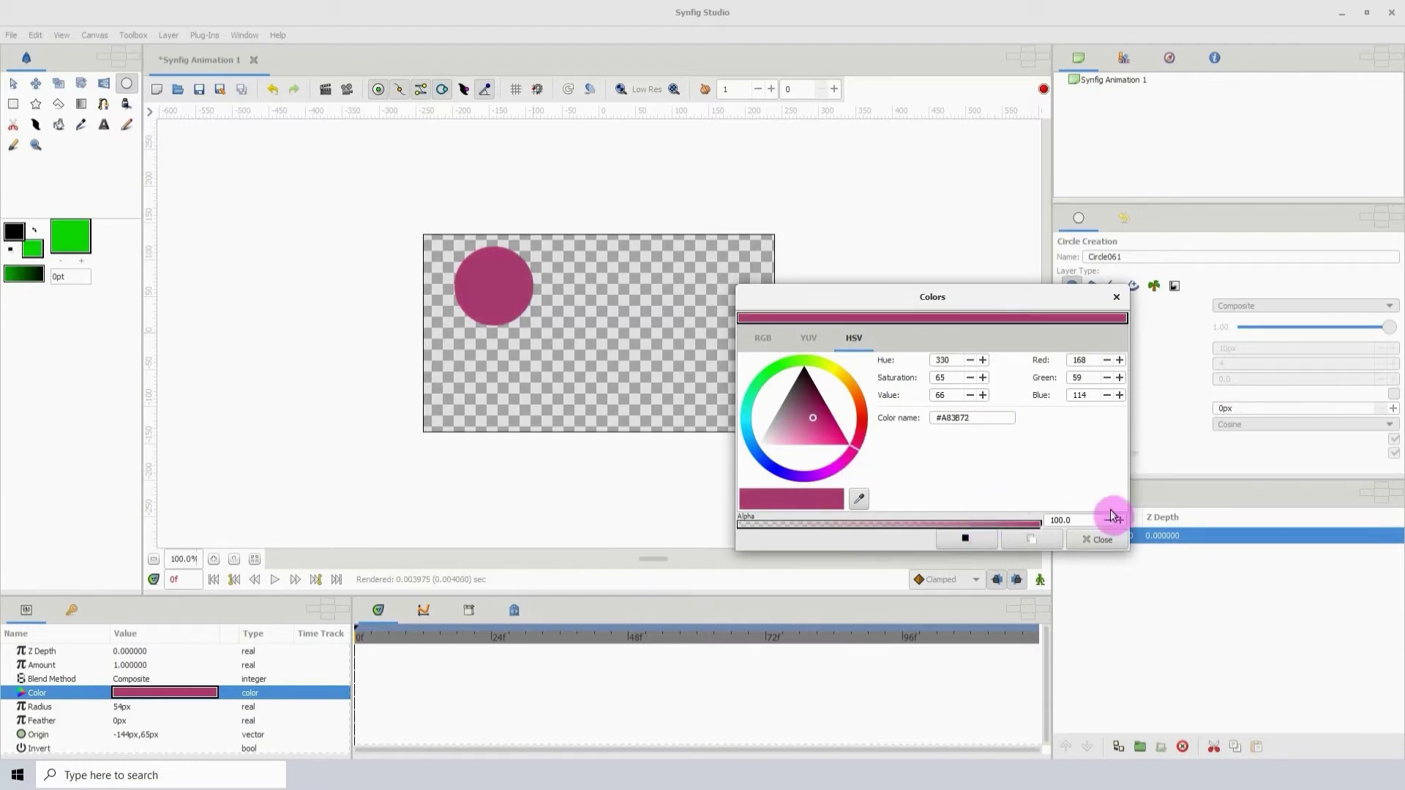
left_click(1101, 539)
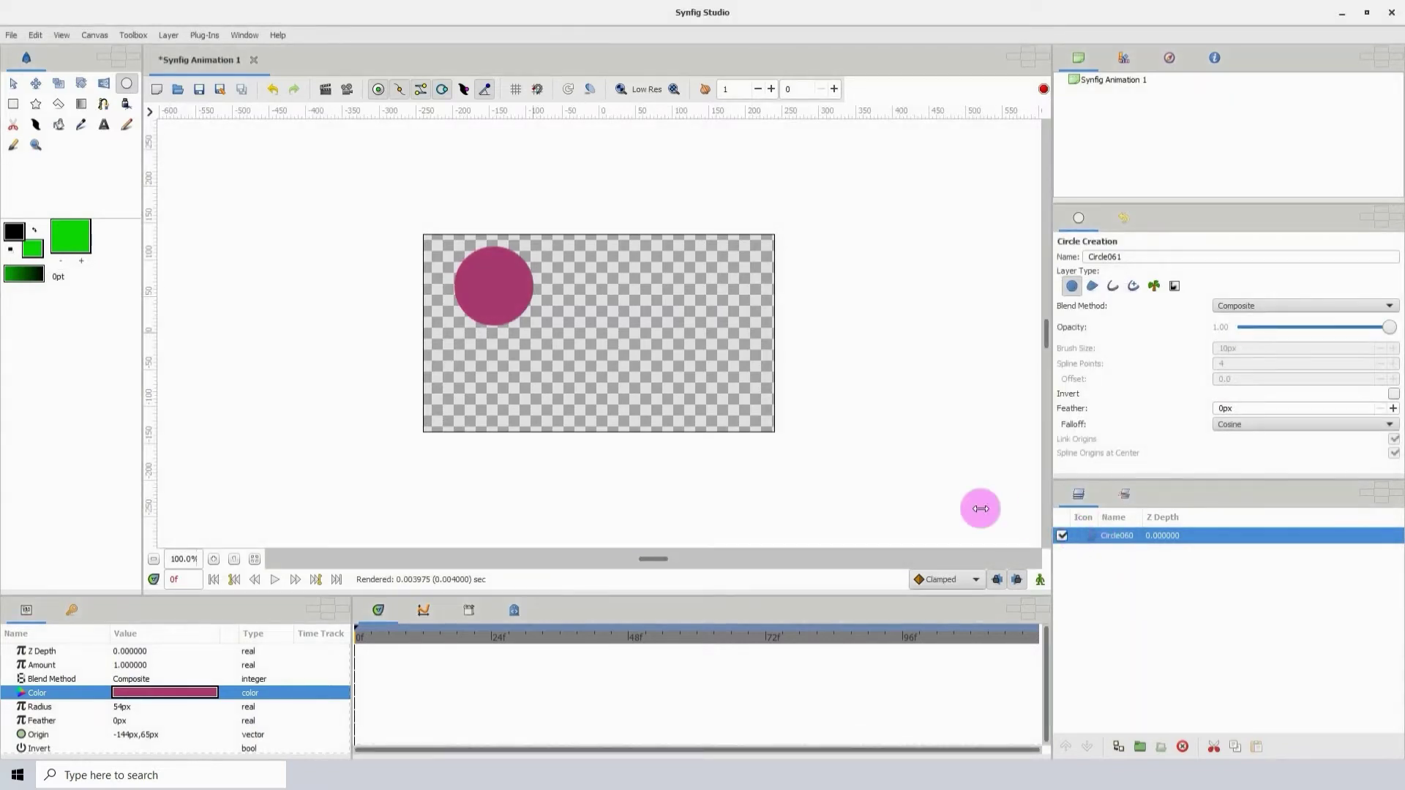
- Lower the circle's Amount to 0.7
left_click(126, 670)
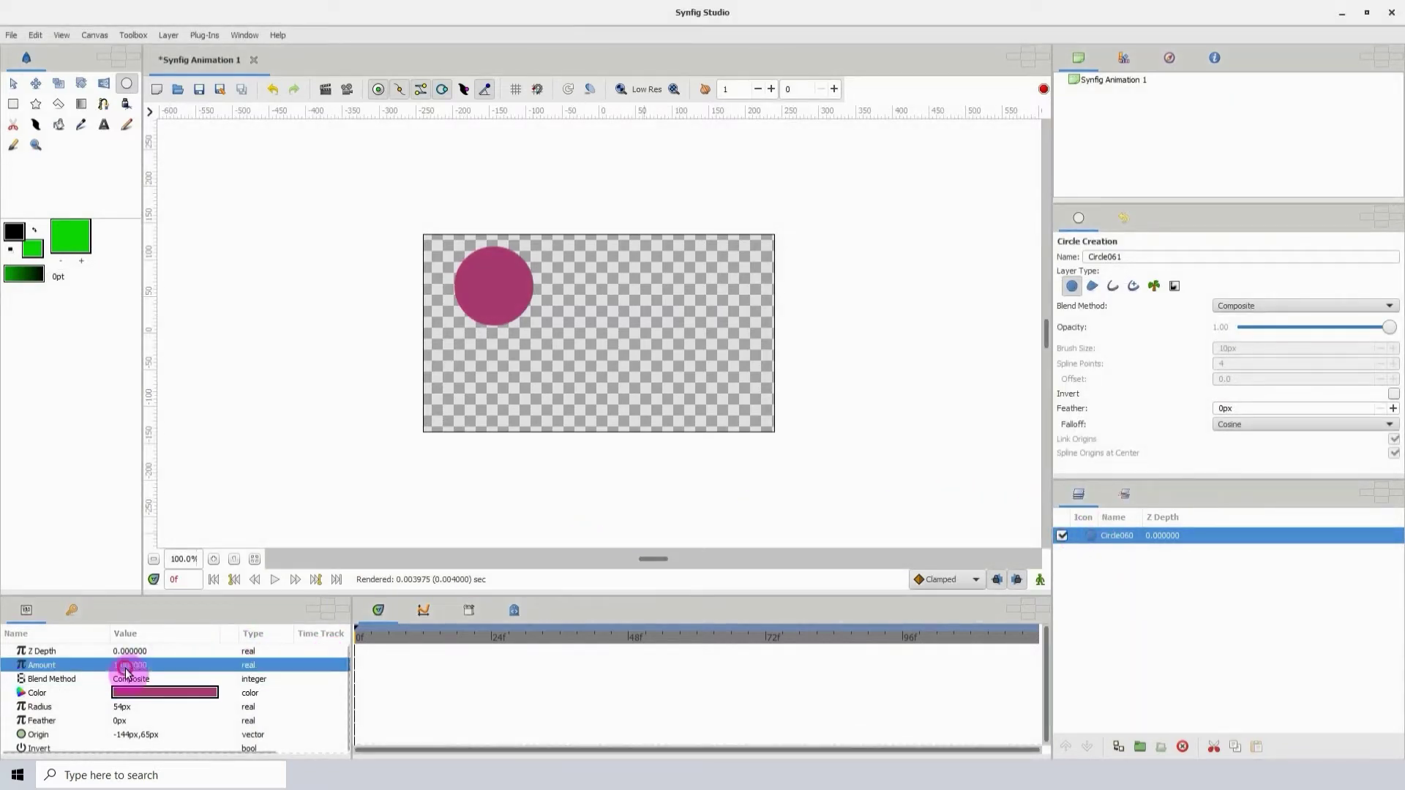
left_click(126, 664)
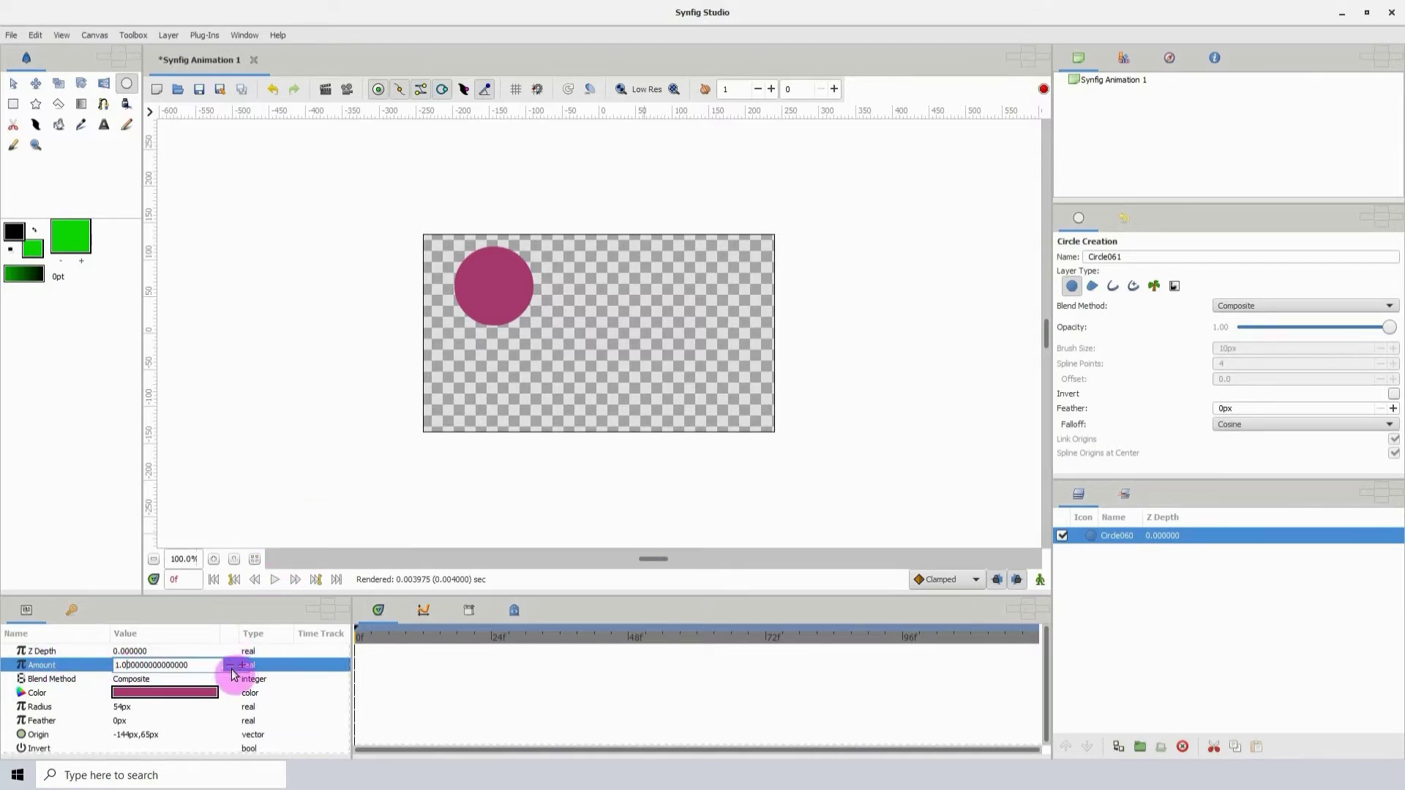
left_click(231, 665)
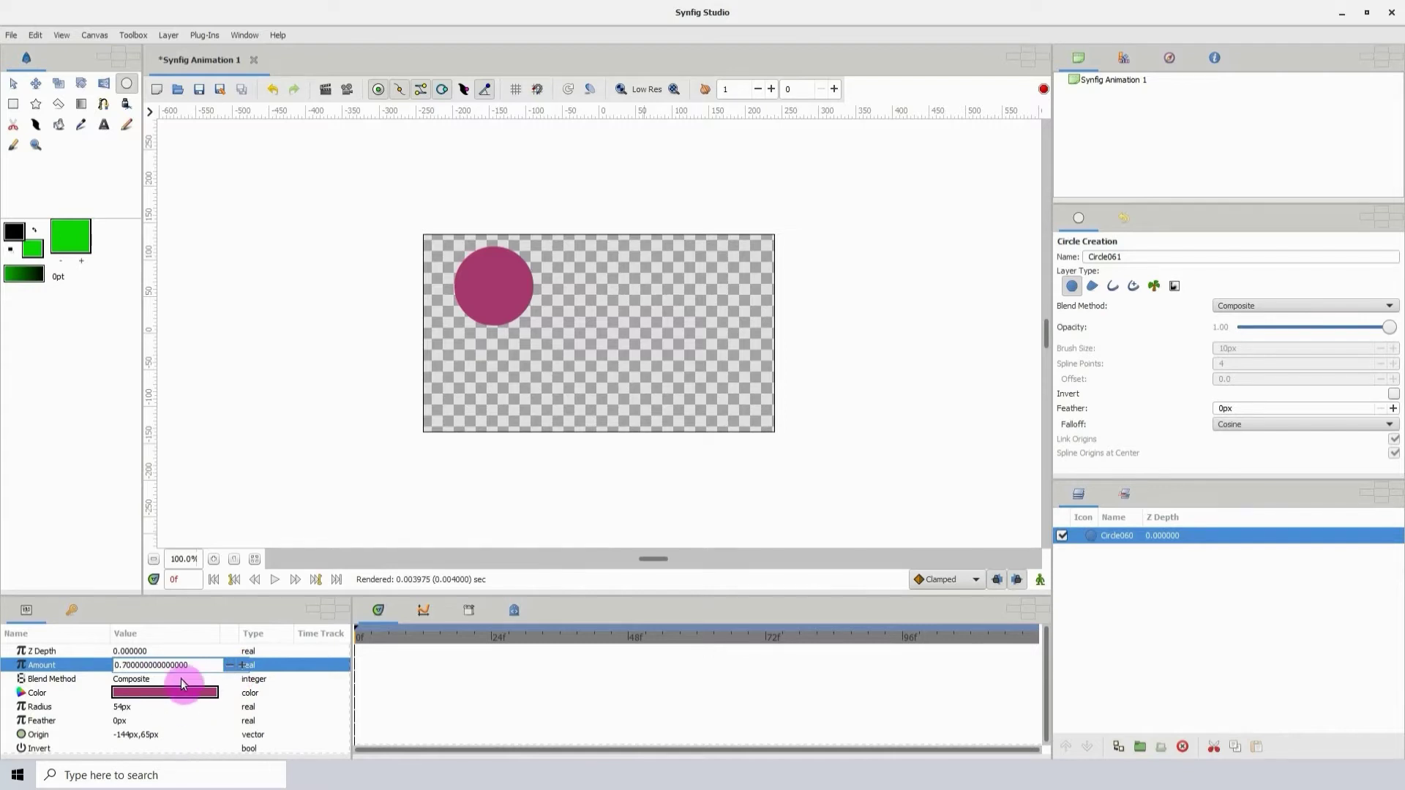
key("Return")
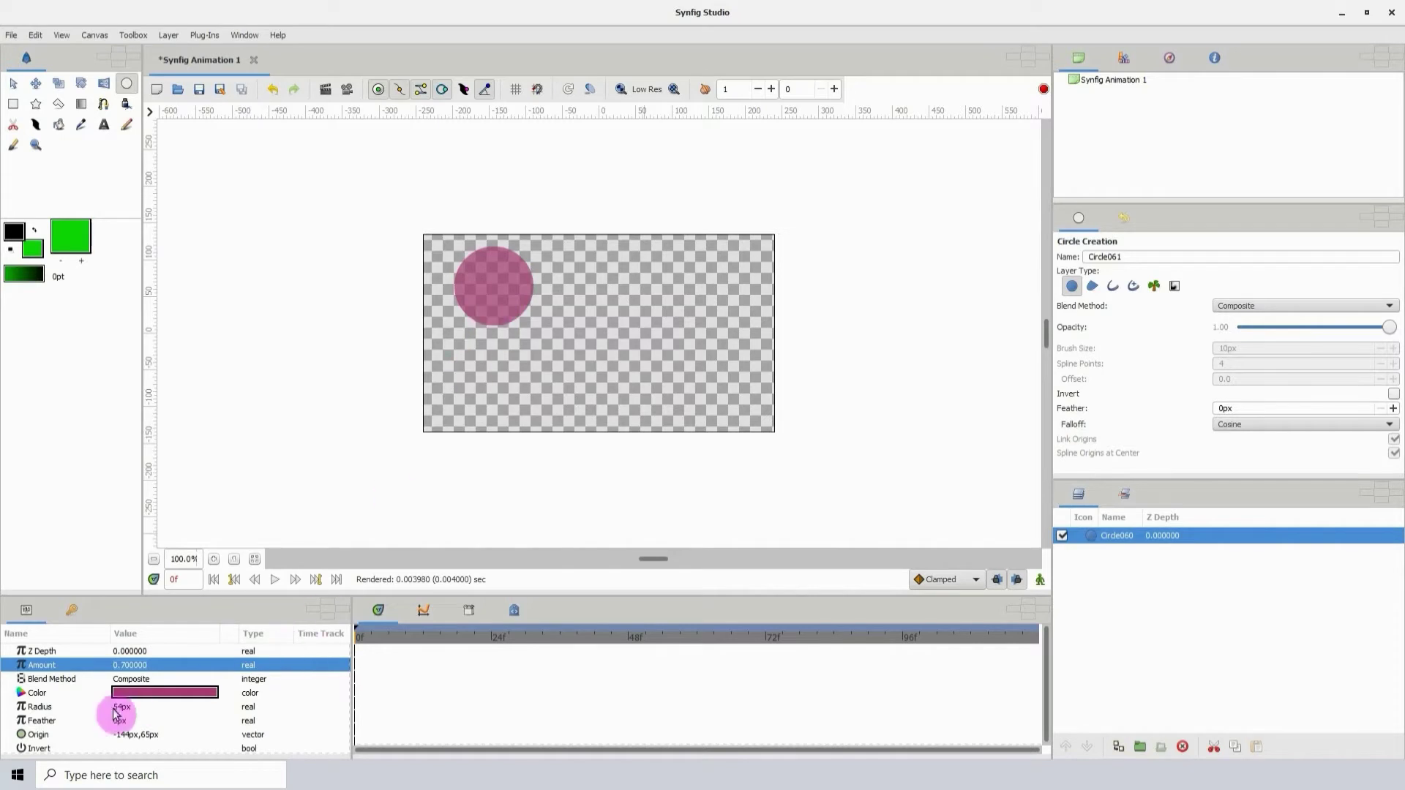
- Change the circle's Radius to 65px, then reduce it to 58px
left_click(111, 679)
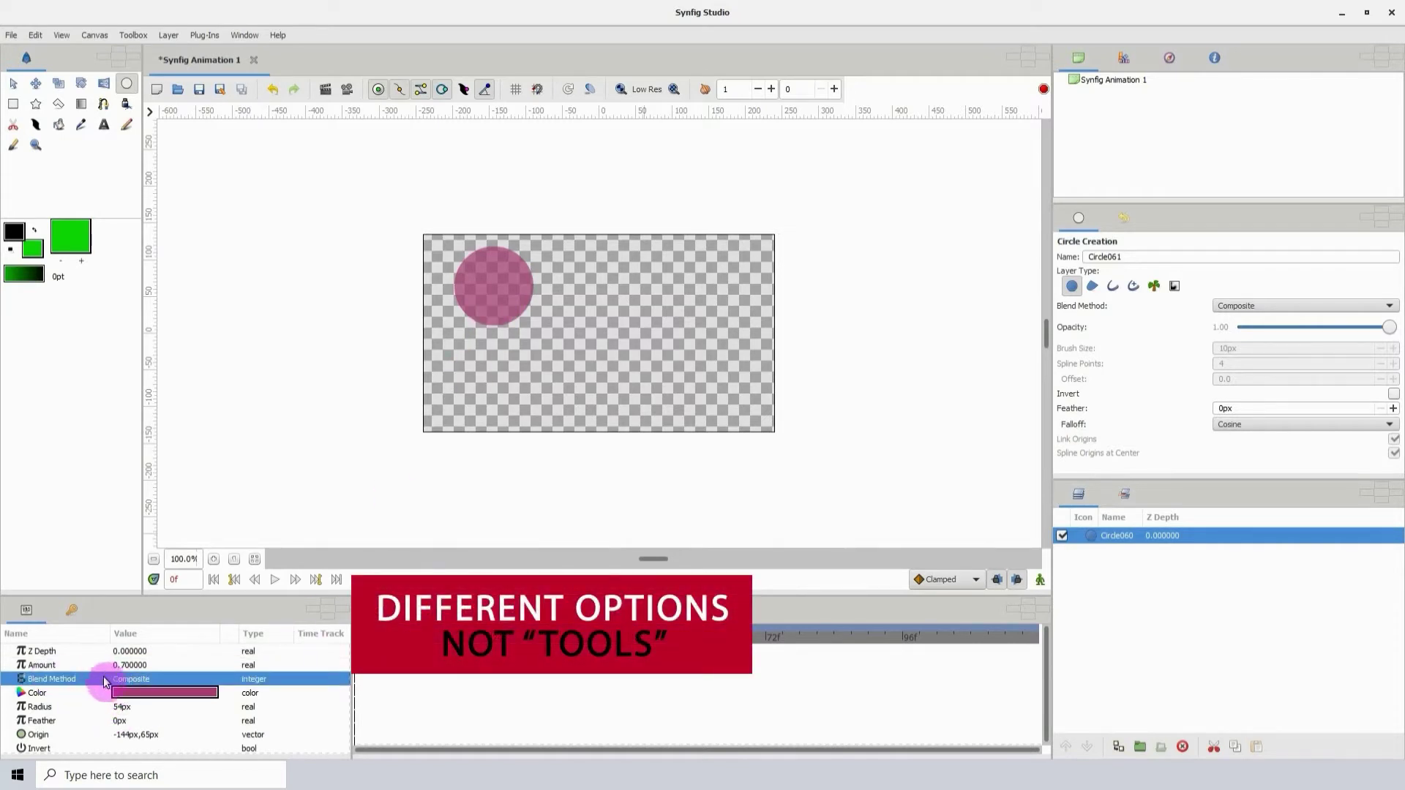
left_click(126, 709)
left_click(126, 708)
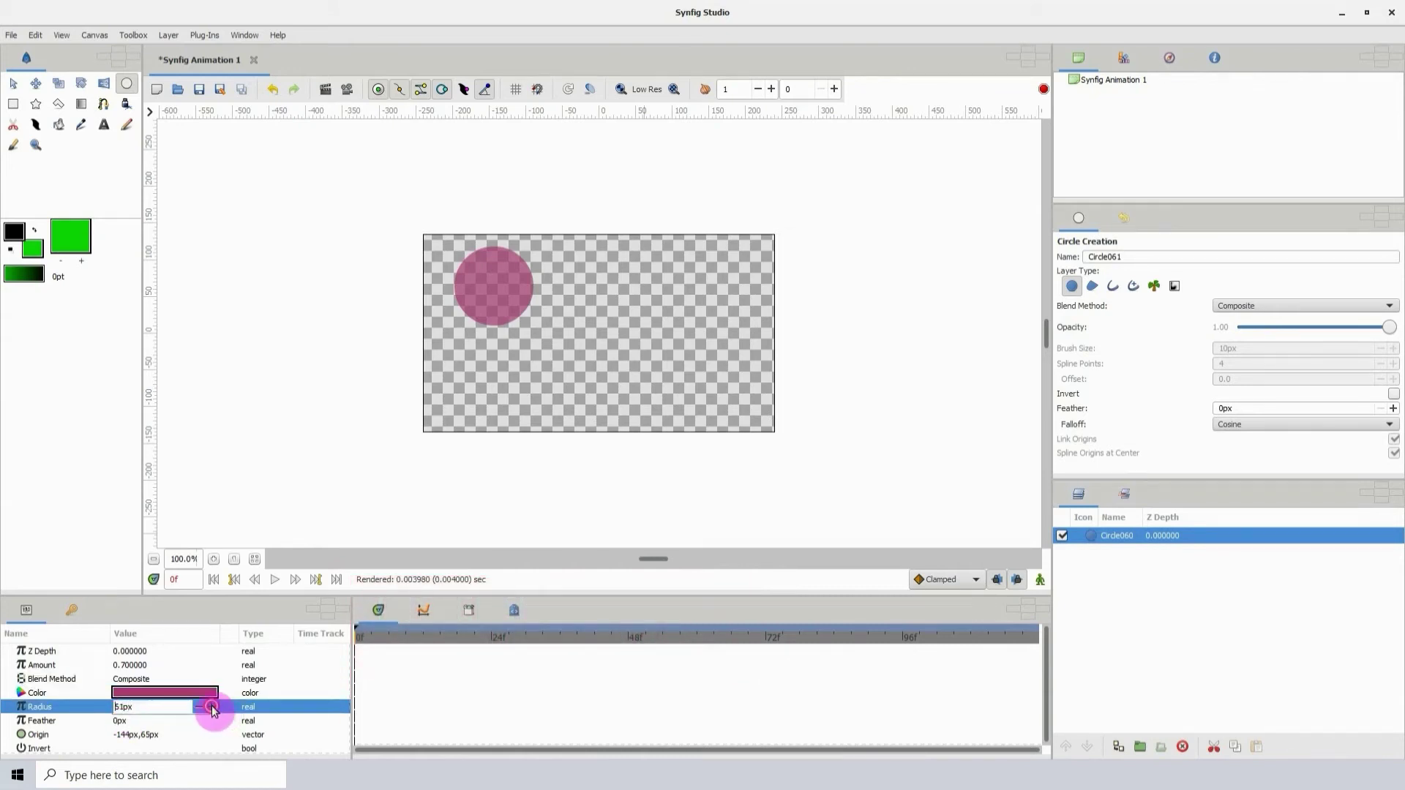
left_click(164, 721)
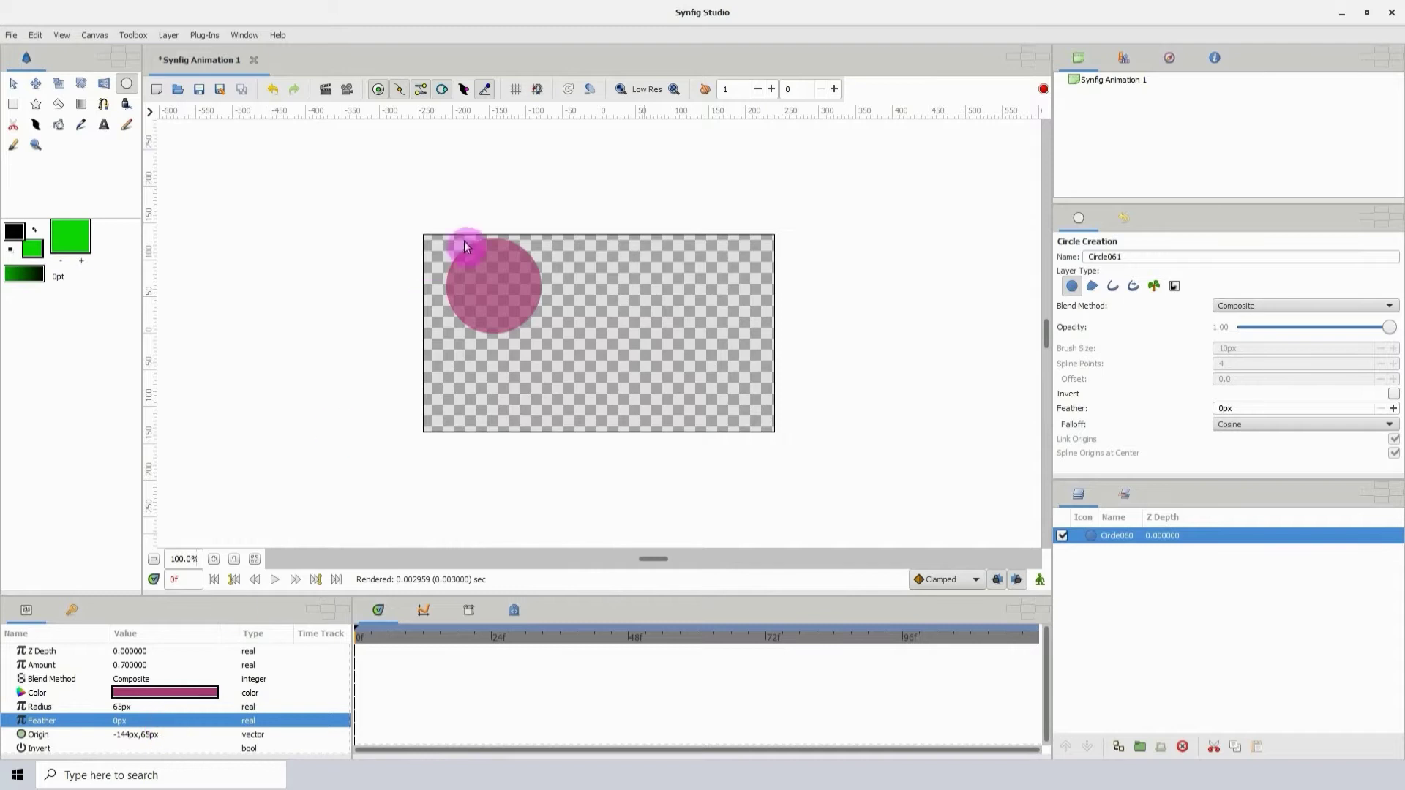
left_click(146, 723)
left_click(146, 711)
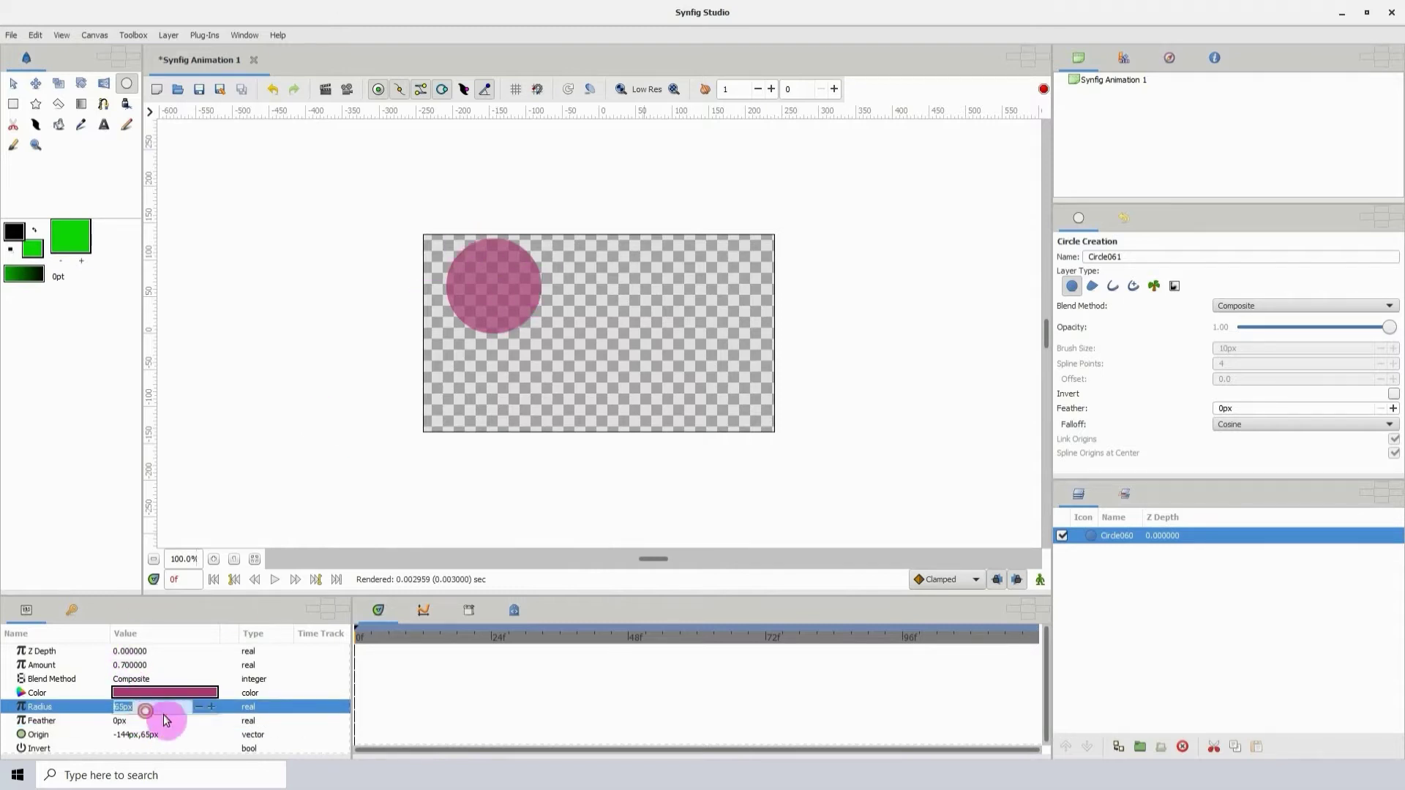
left_click(196, 711)
left_click(196, 713)
left_click(196, 714)
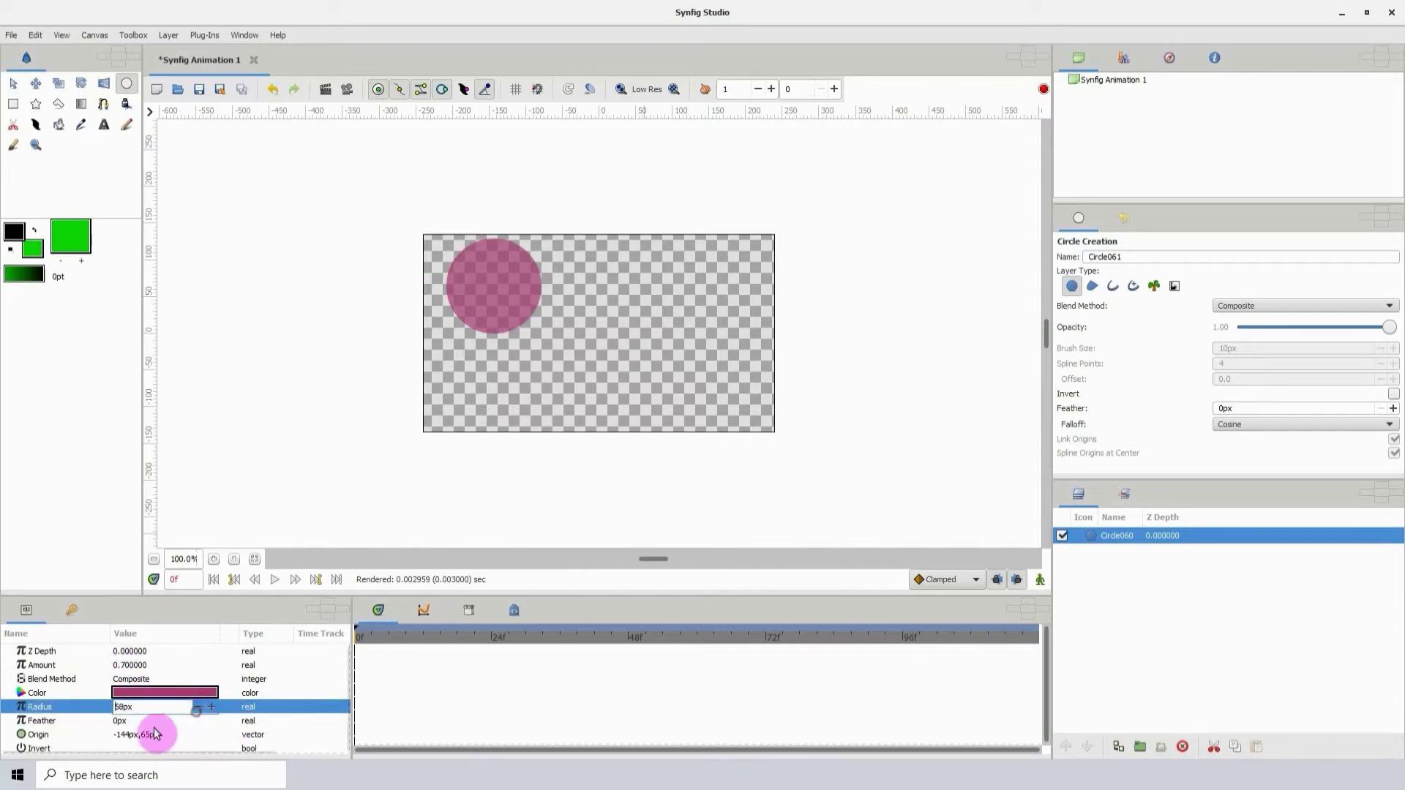
- Set the circle's Amount back to 1
left_click(150, 733)
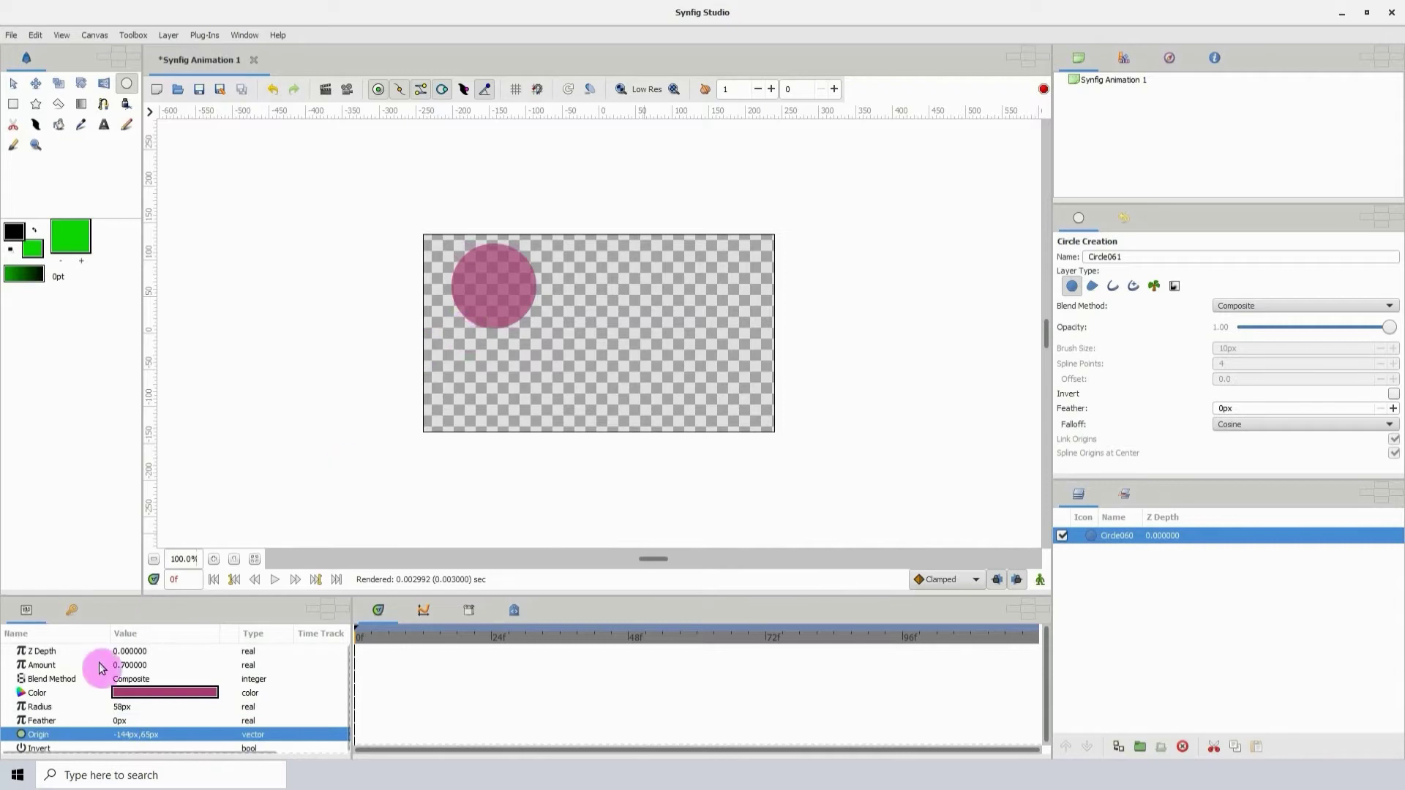
left_click(130, 722)
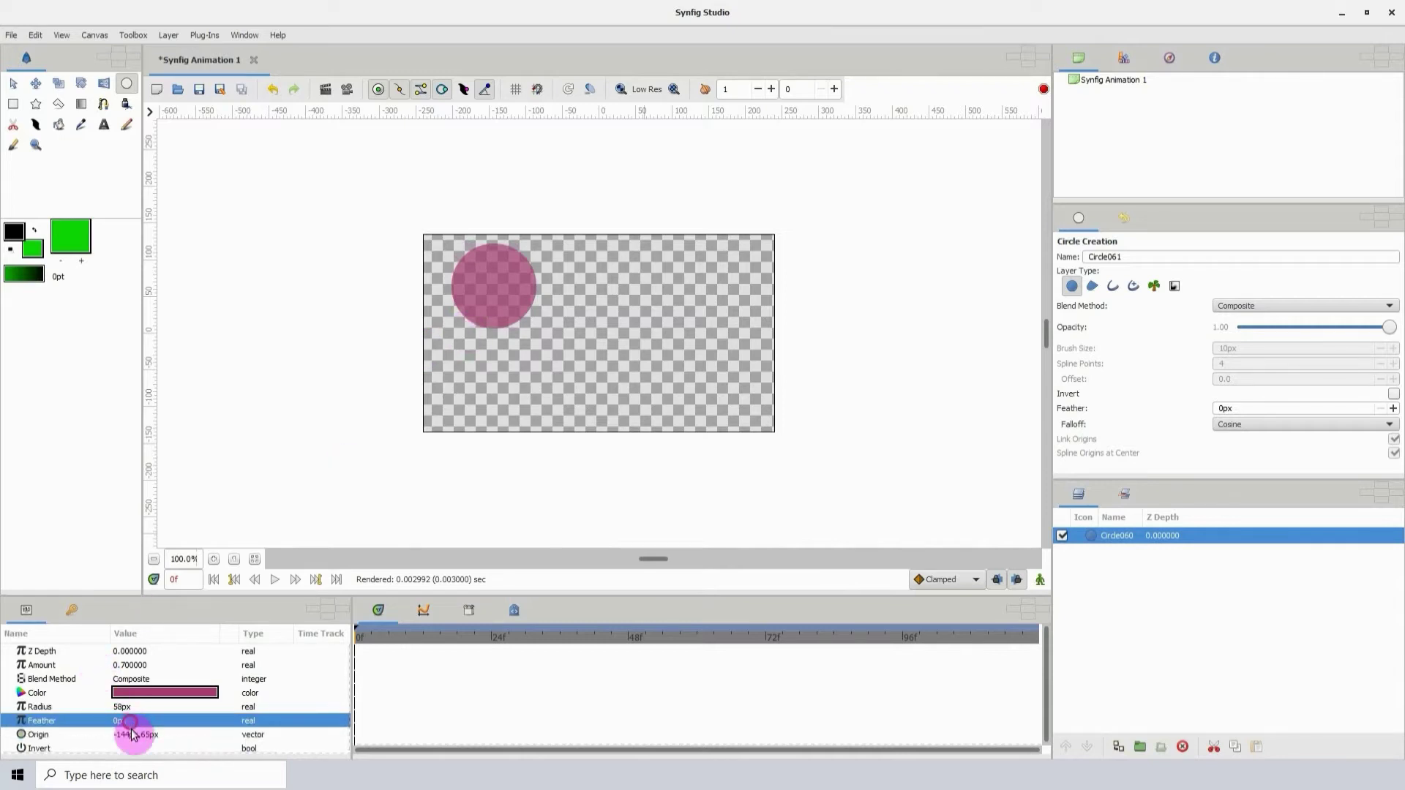
left_click(132, 664)
left_click(136, 665)
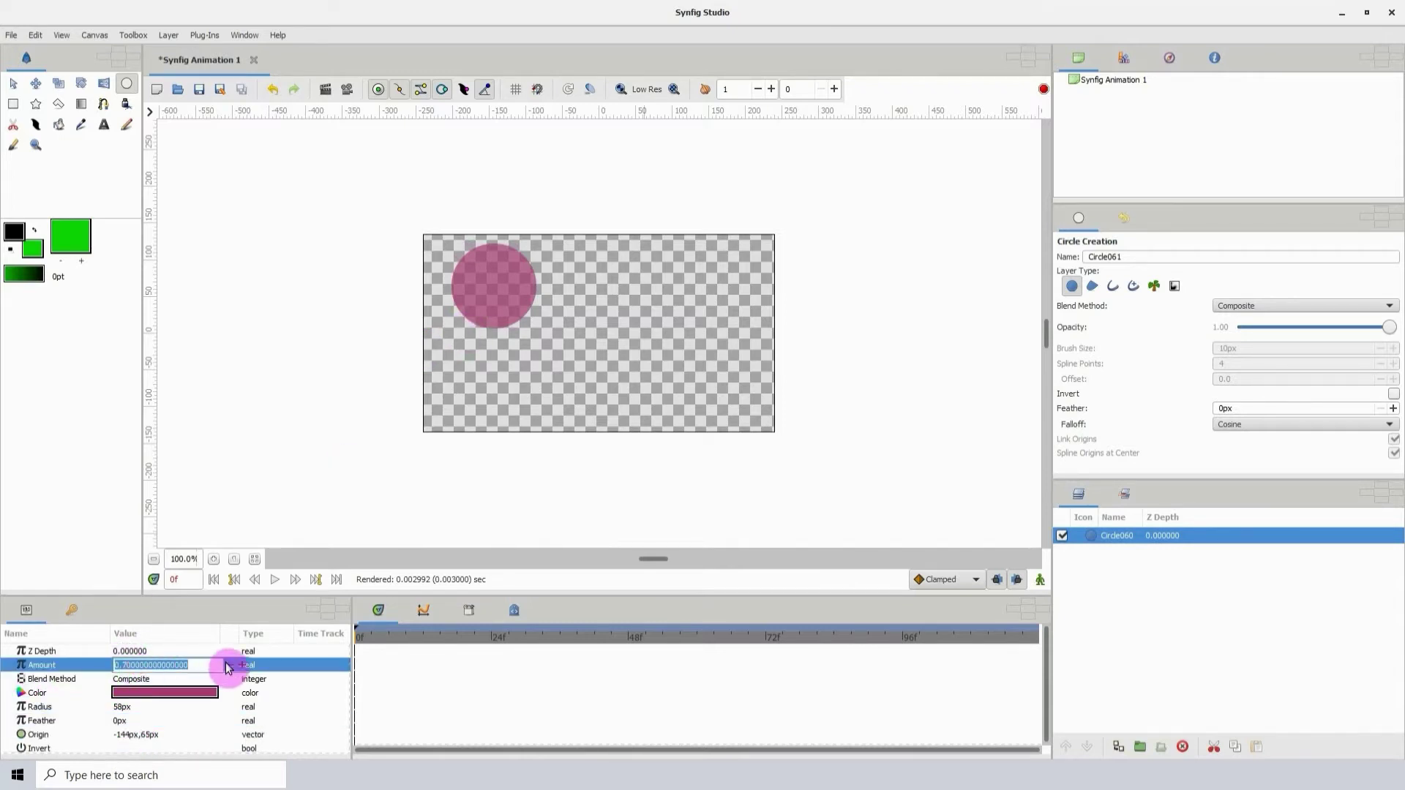
type("1")
key("Return")
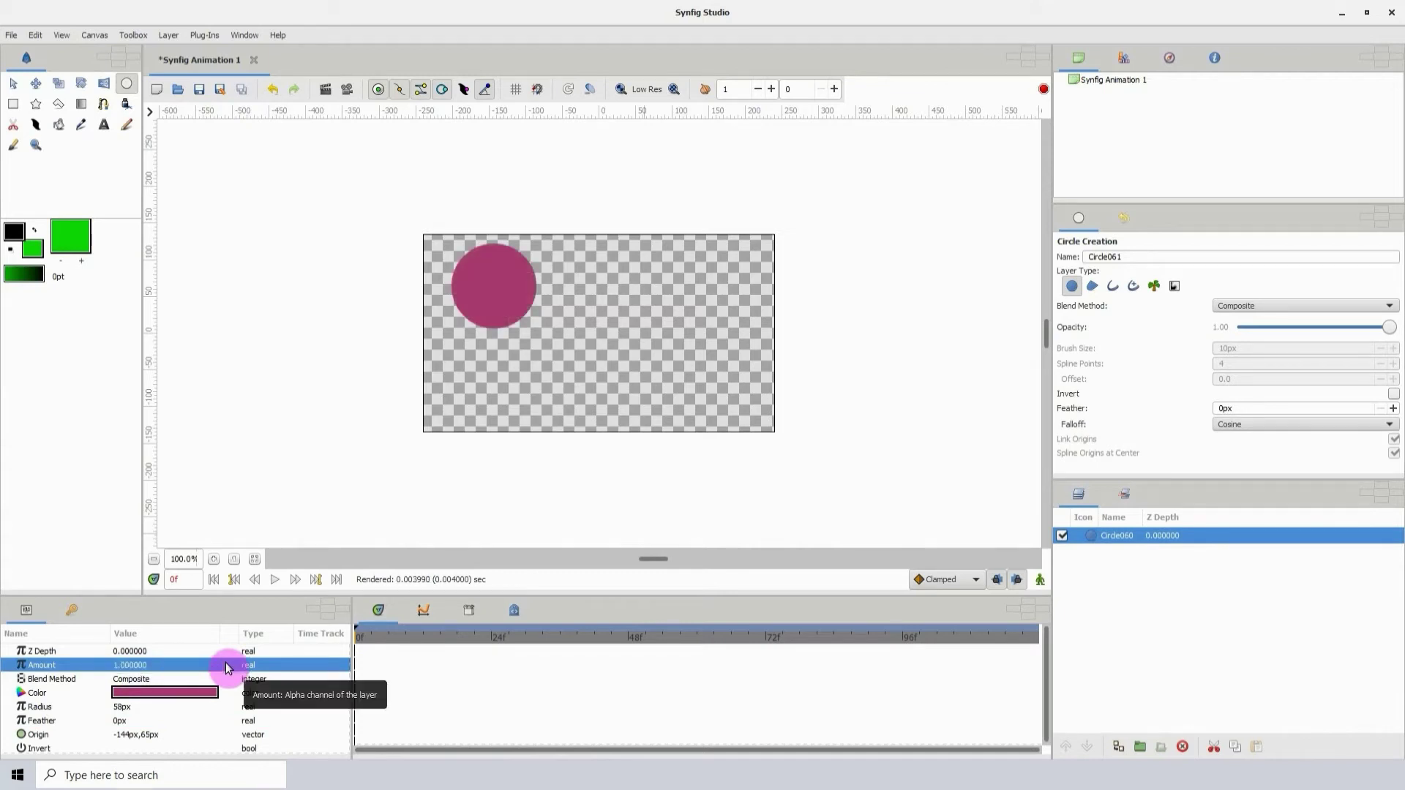
- Set Circle060's Feather parameter to 20px for soft, blurred edges
double_click(121, 722)
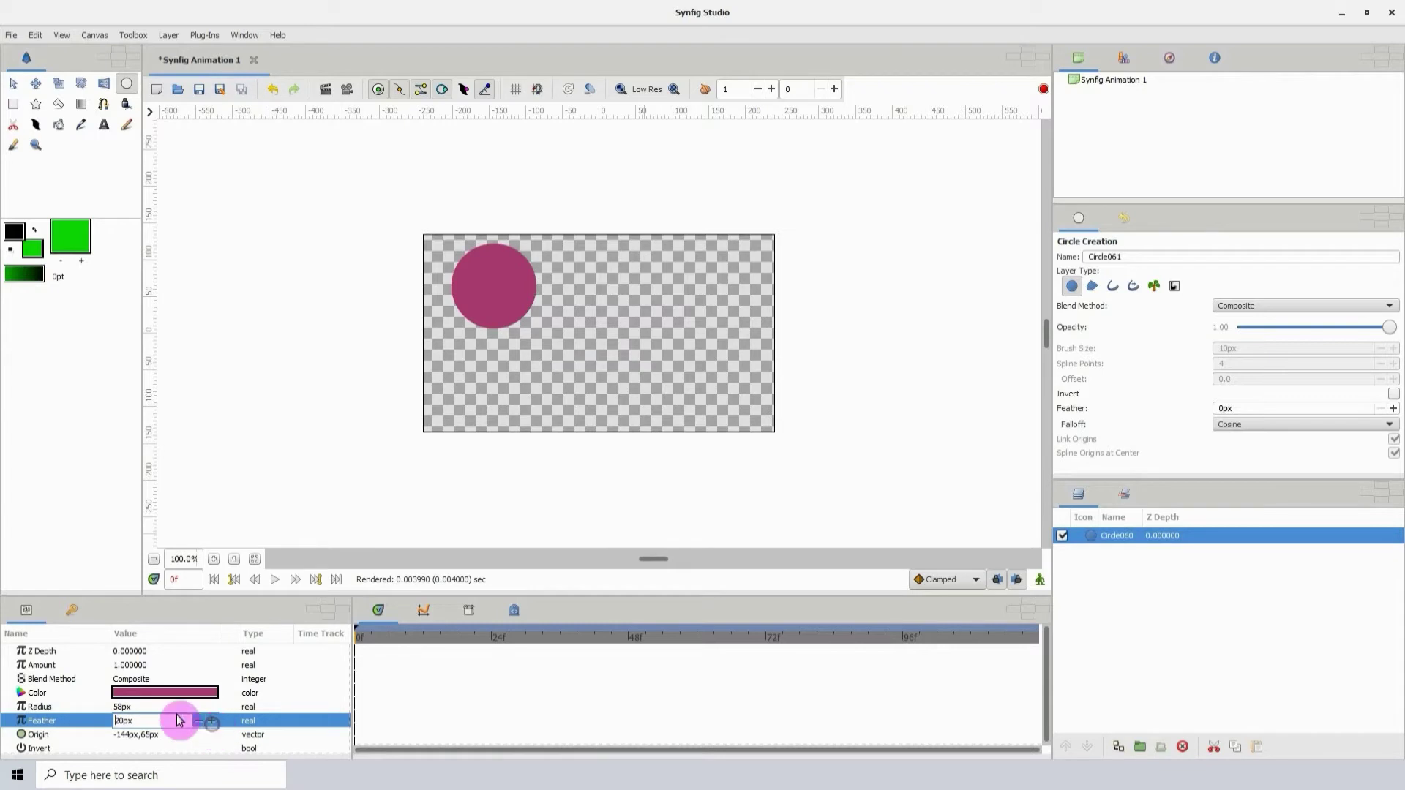
left_click(157, 706)
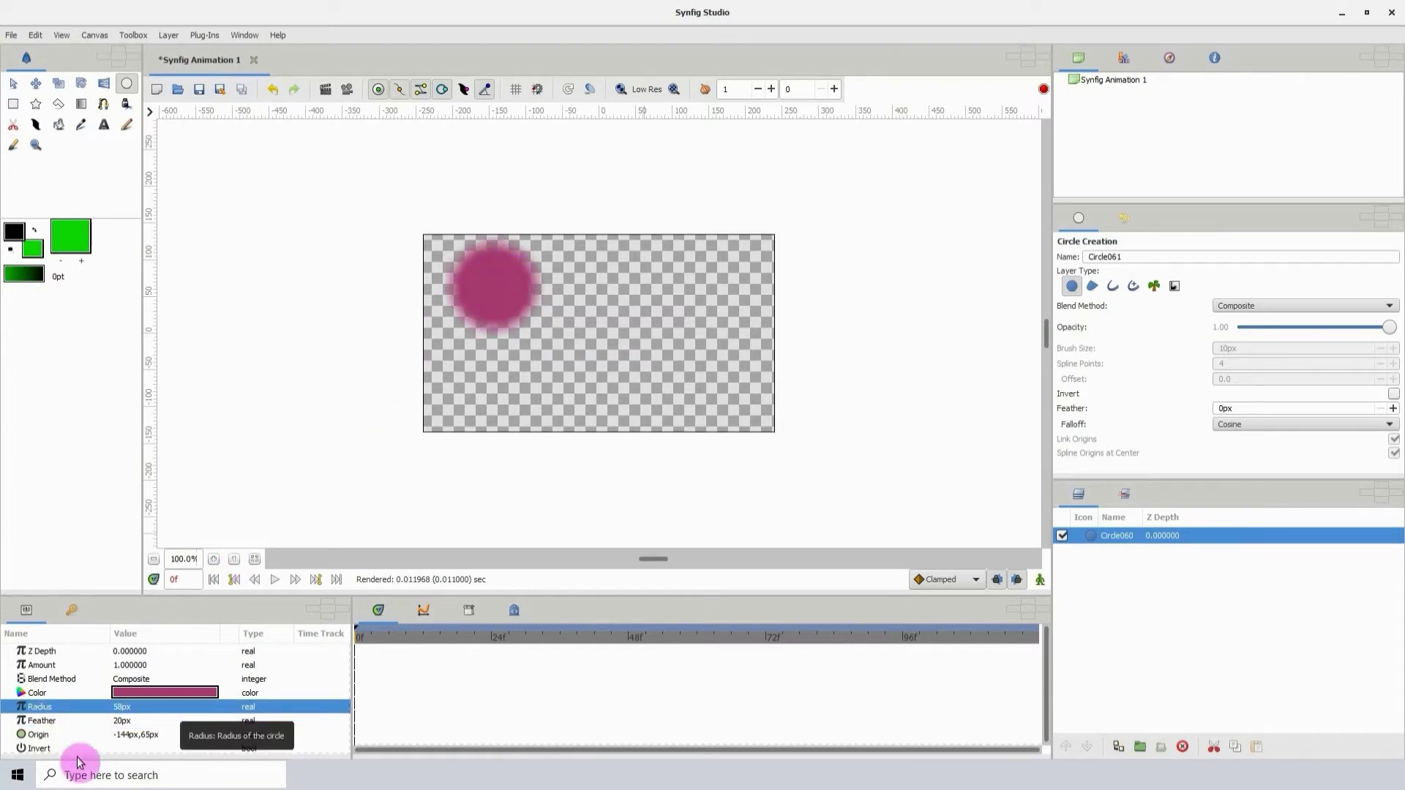
left_click(174, 734)
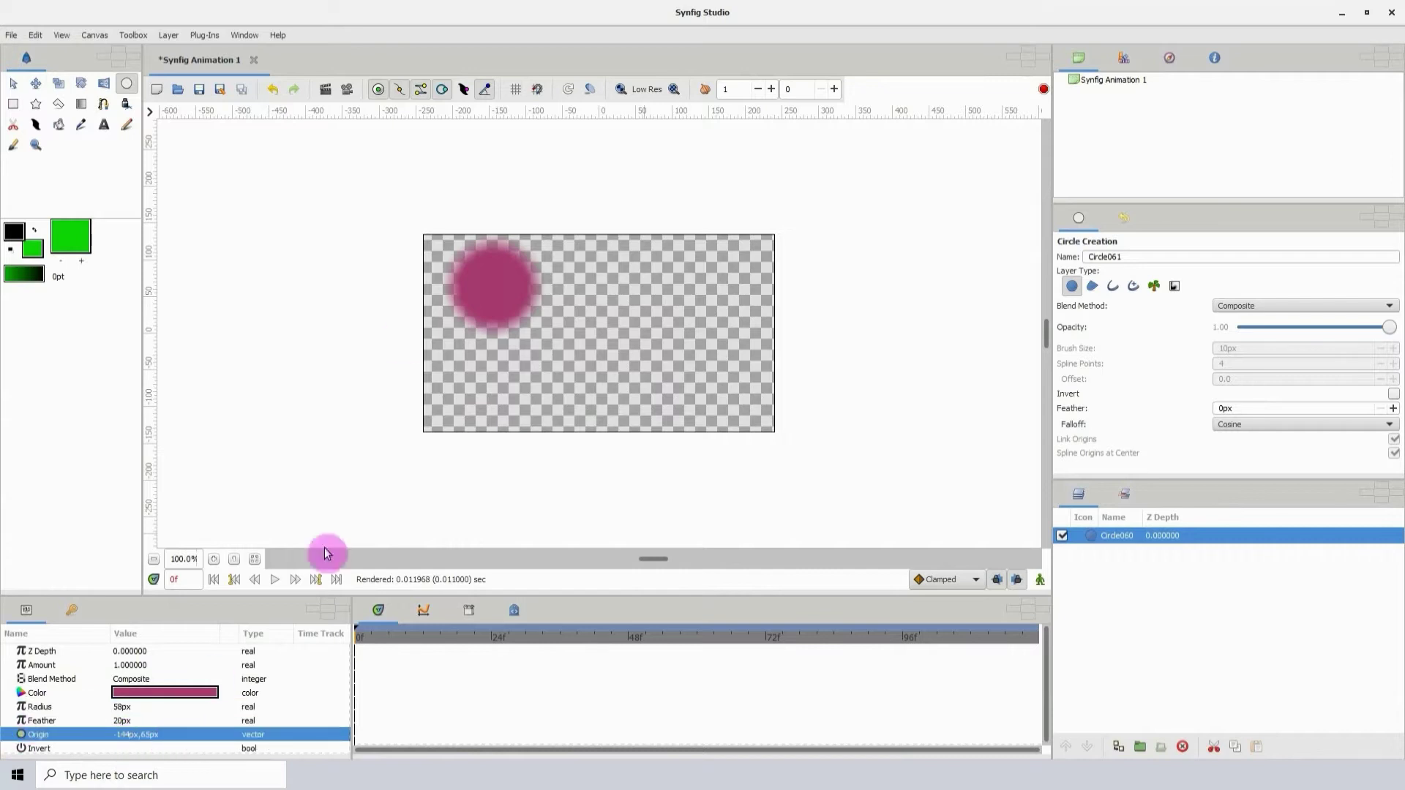
left_click(121, 748)
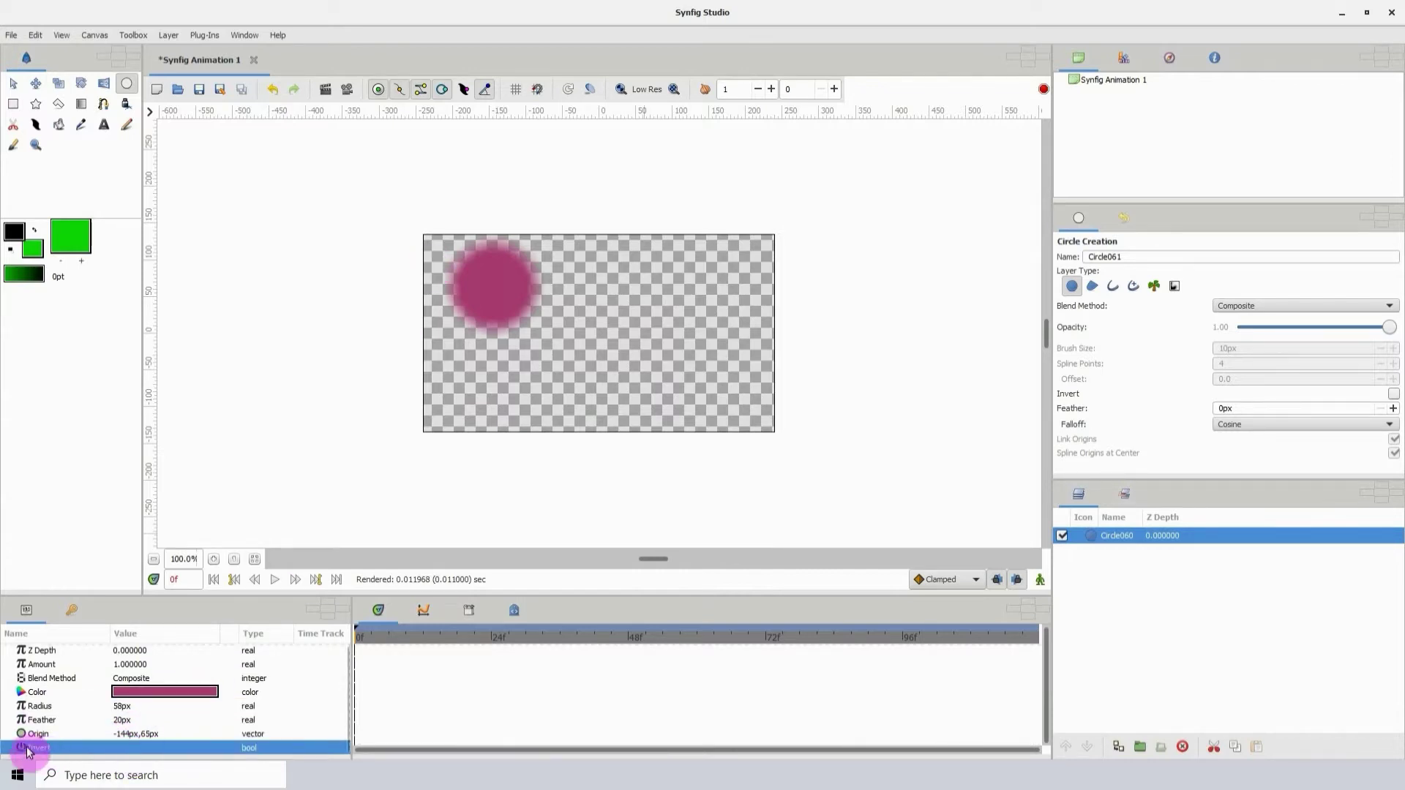
left_click(125, 751)
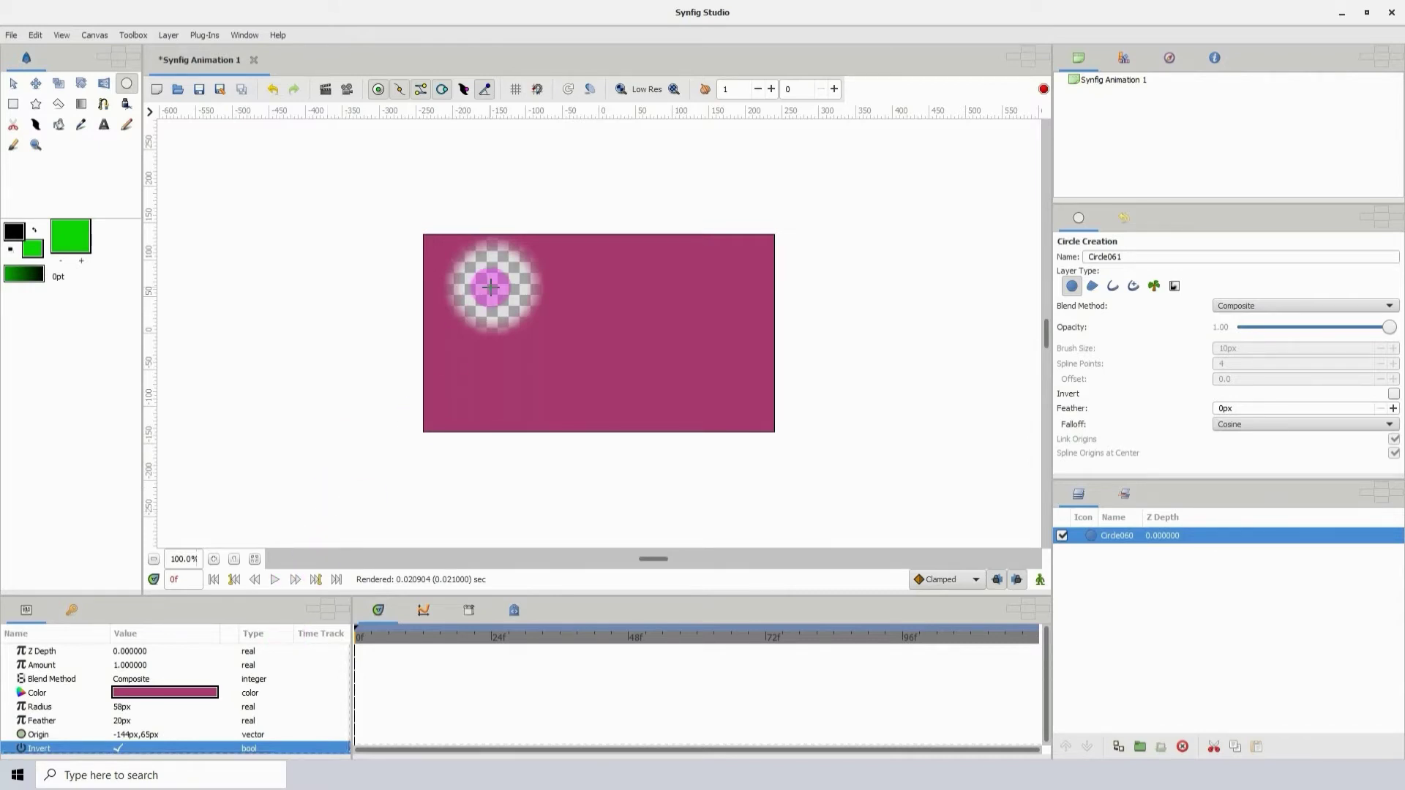
left_click(117, 749)
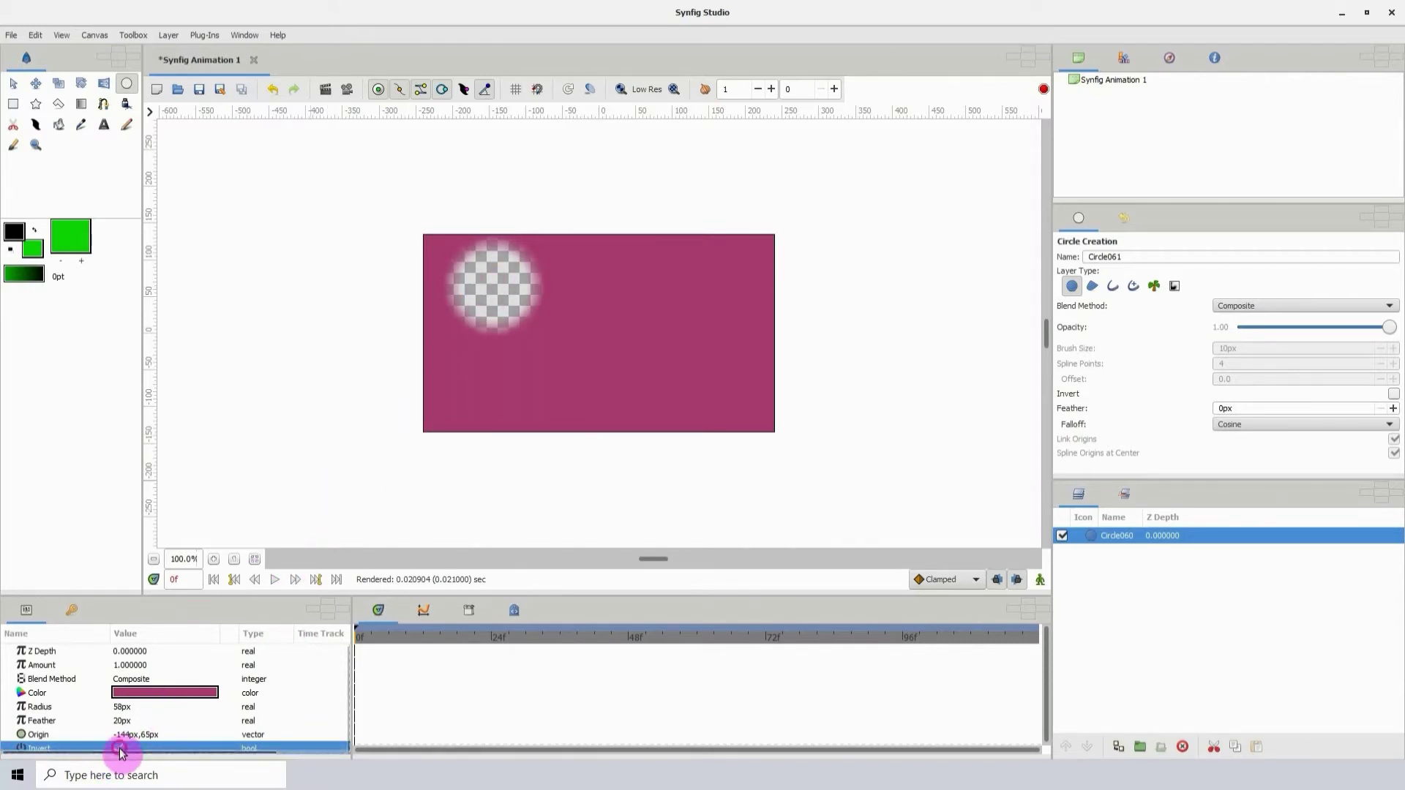
left_click(121, 749)
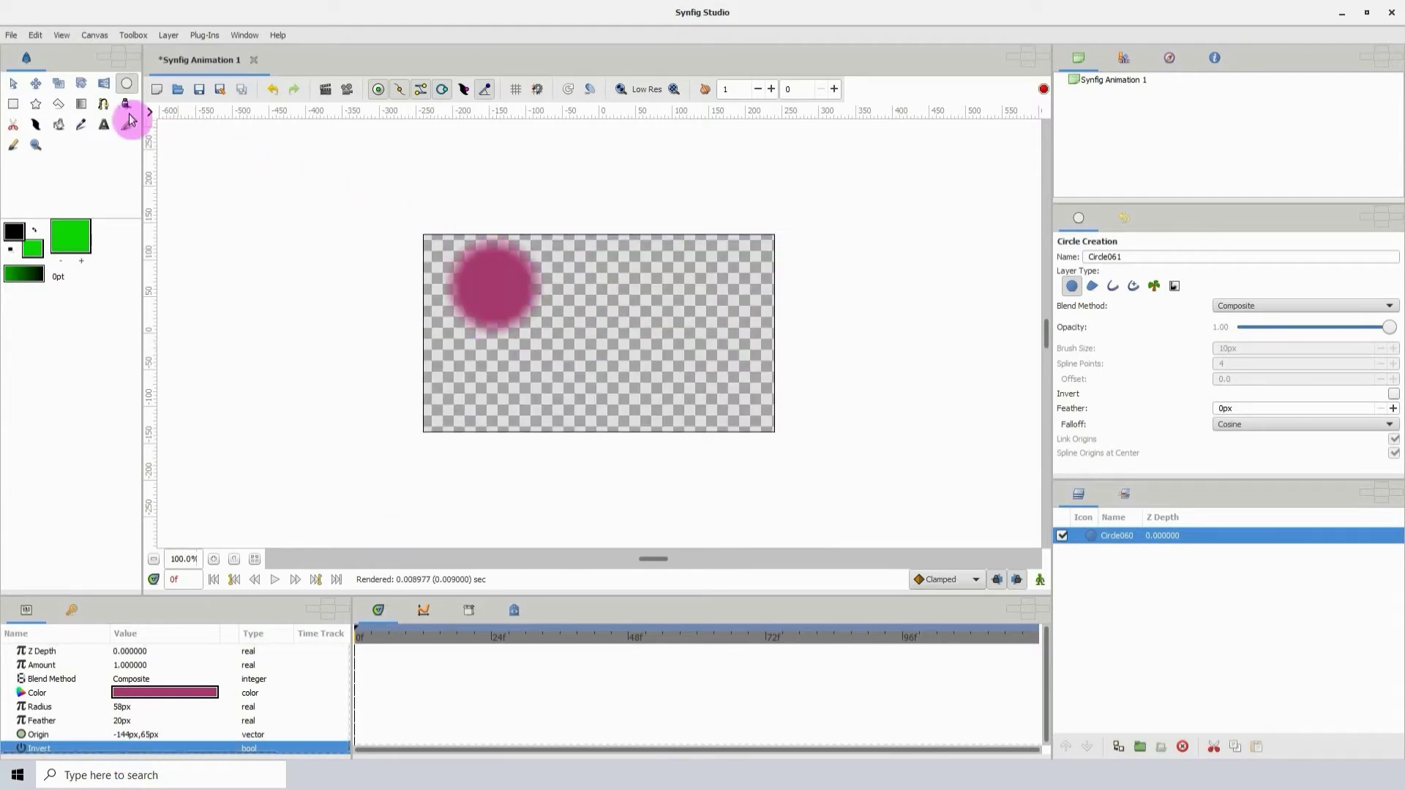
- Activate the Transform tool, briefly trying the Scale tool before returning to Transform
left_click(14, 86)
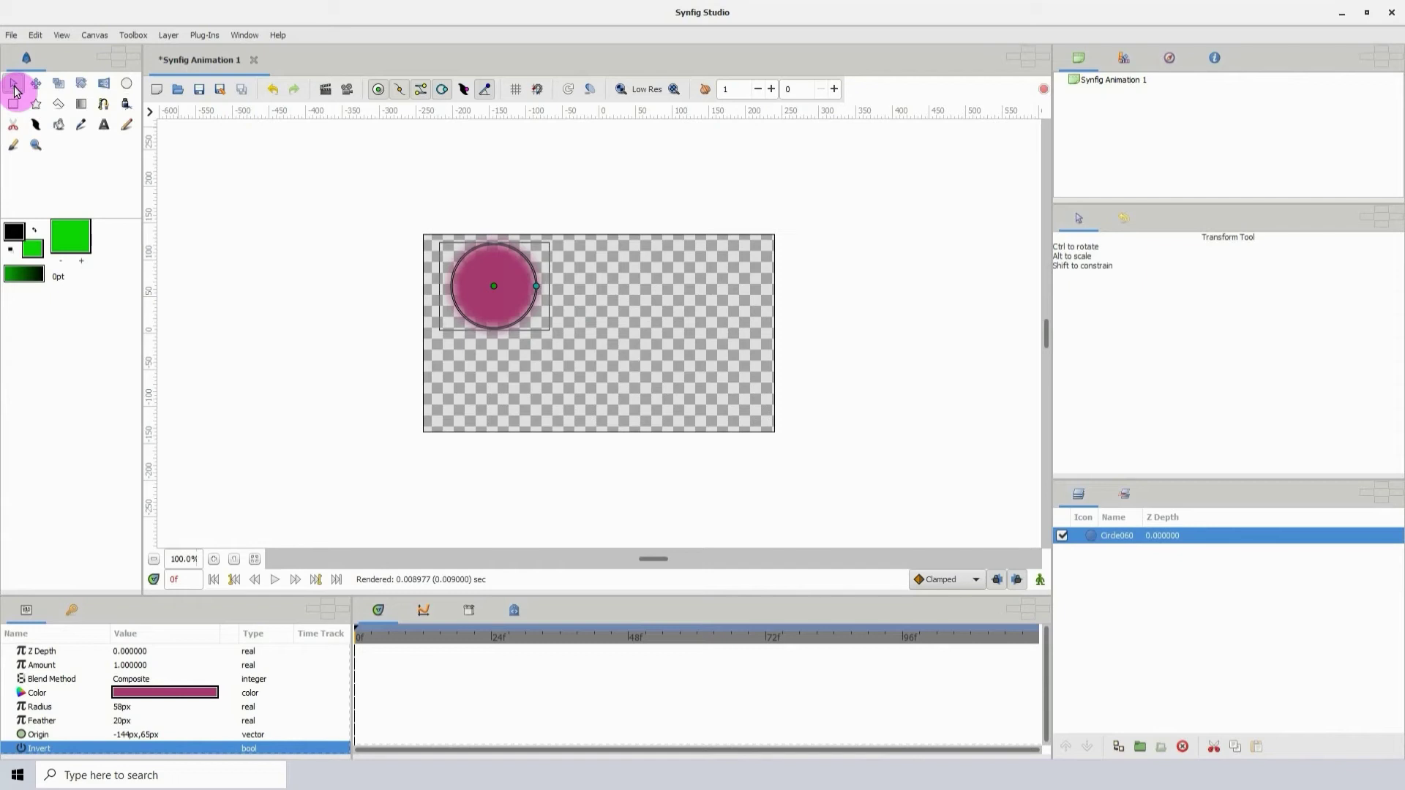
left_click(59, 83)
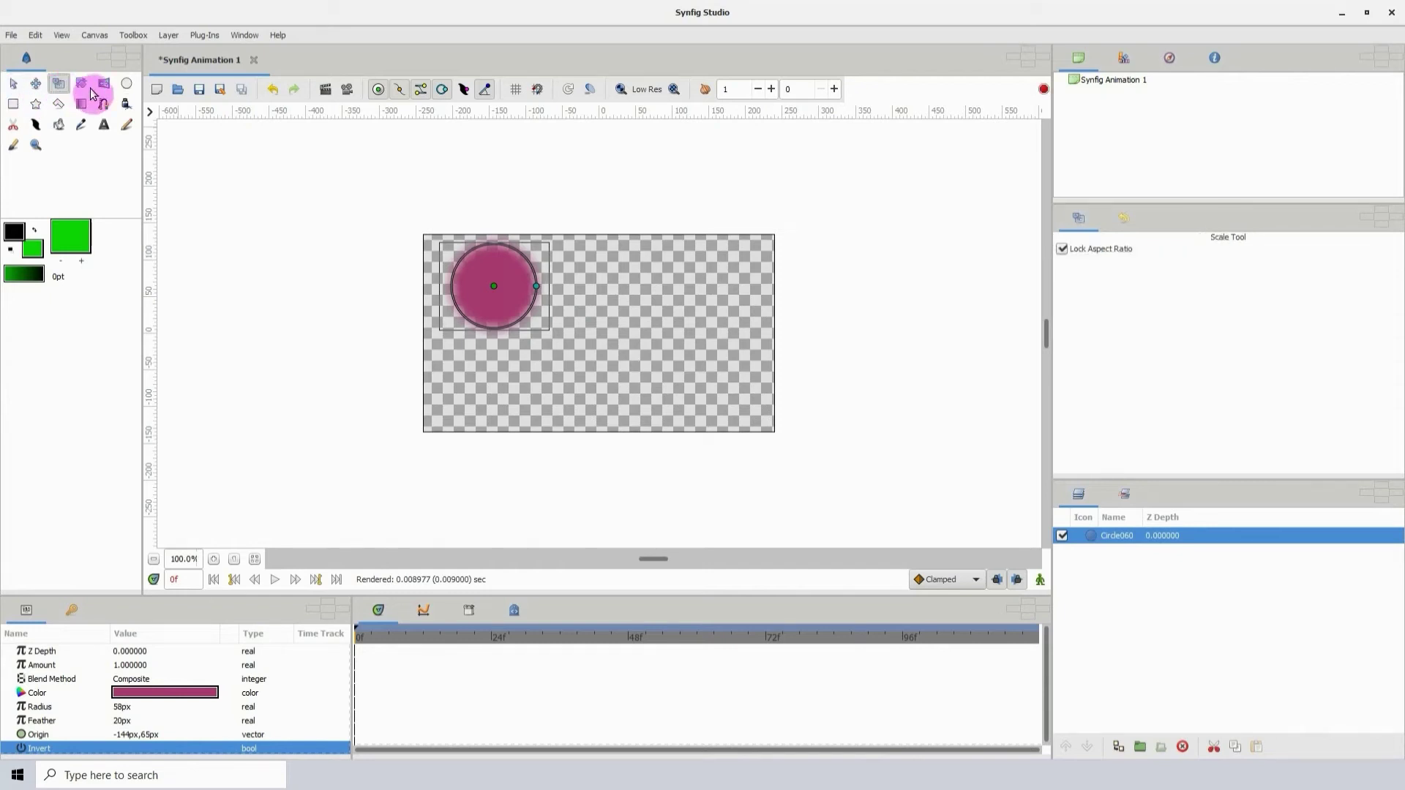
left_click(16, 89)
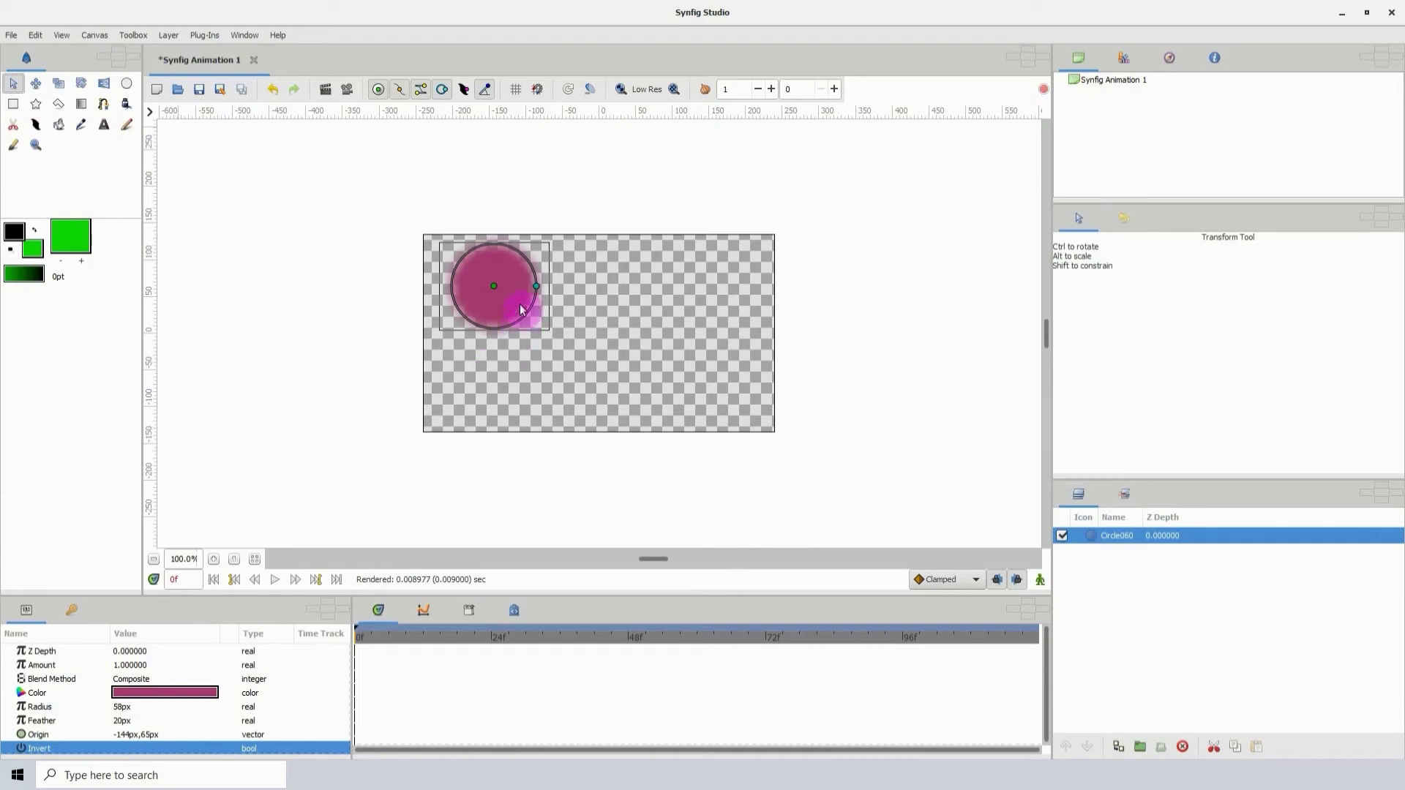
- Zoom to 156.2%, enlarge the circle to about 71px radius, and move it near the centre
left_click(213, 559)
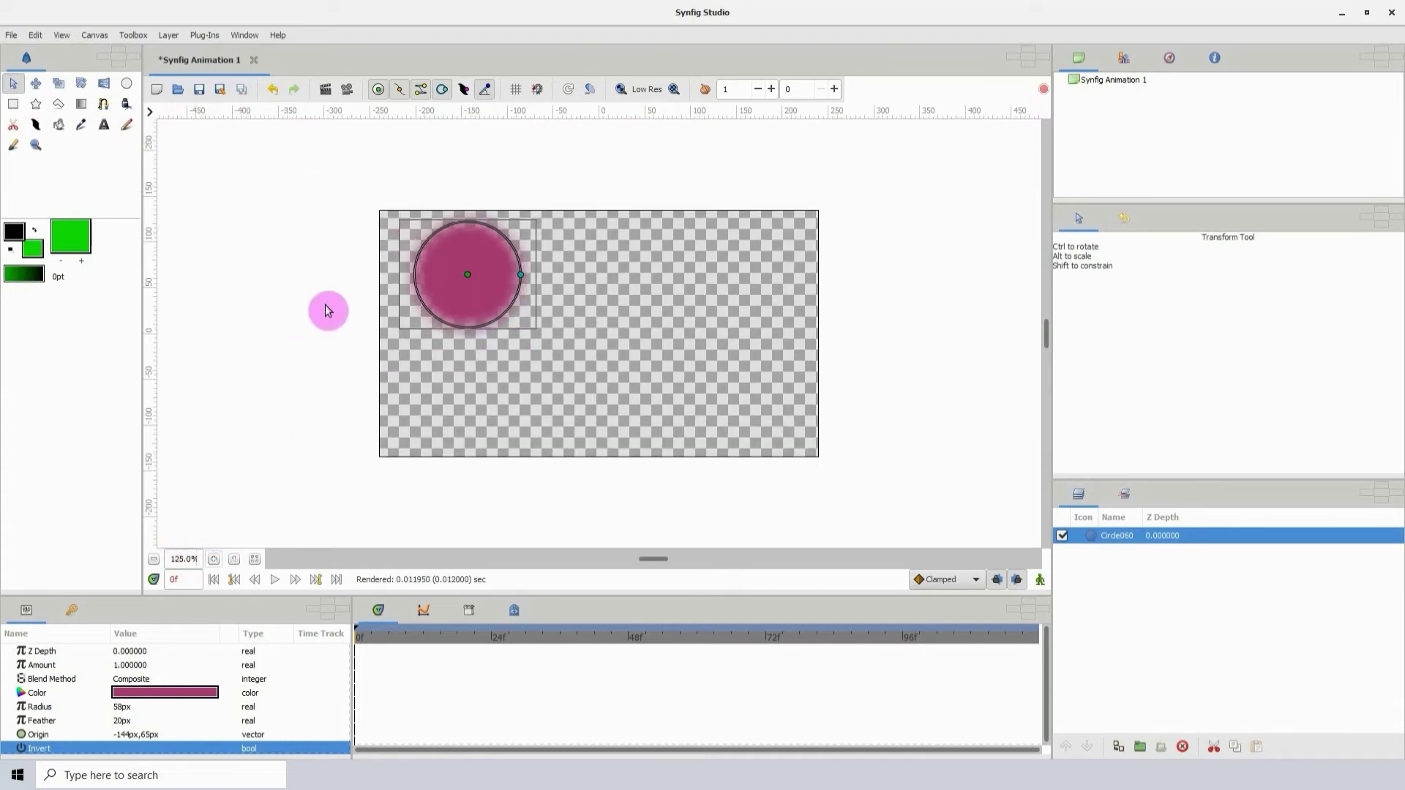
left_click(214, 559)
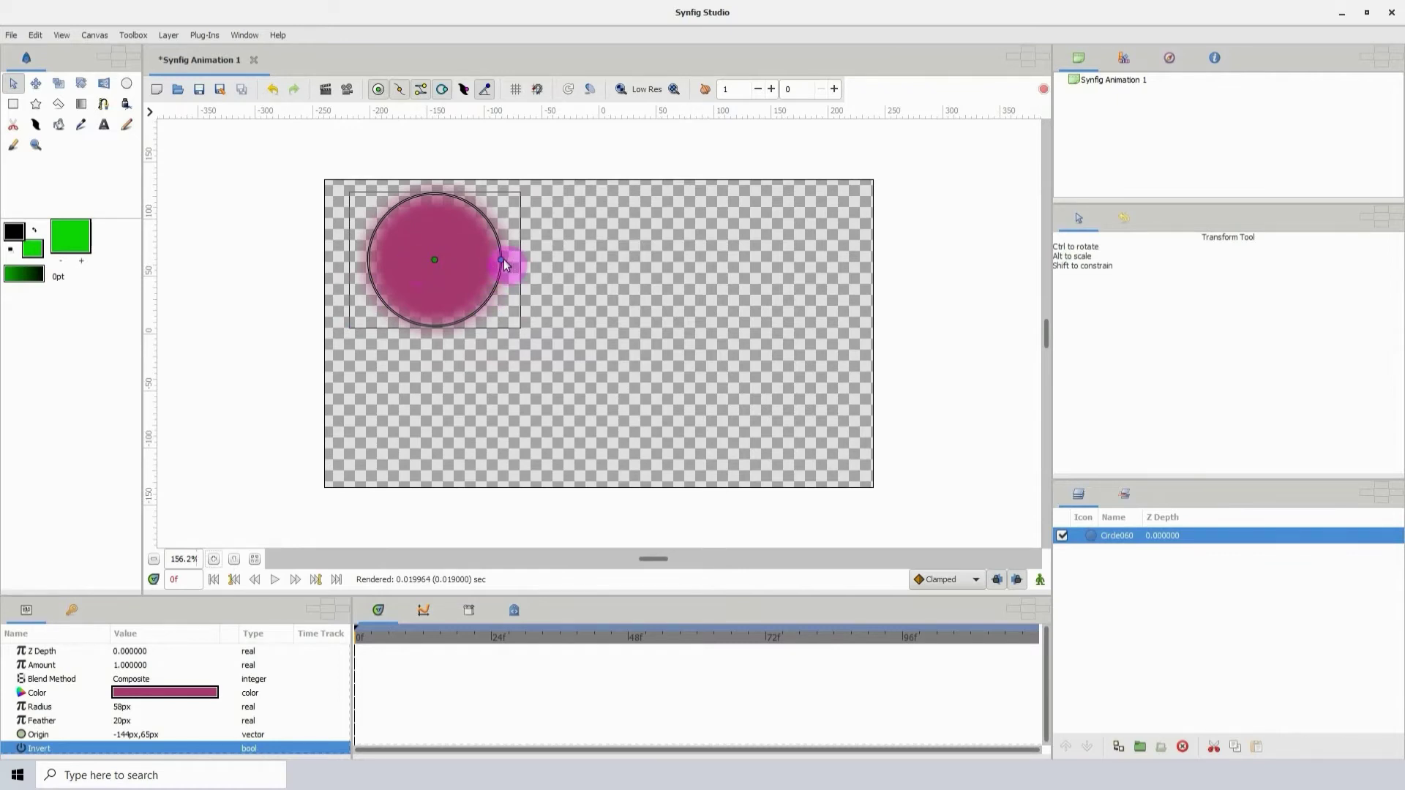
left_click_drag(501, 260, 732, 313)
left_click(702, 313)
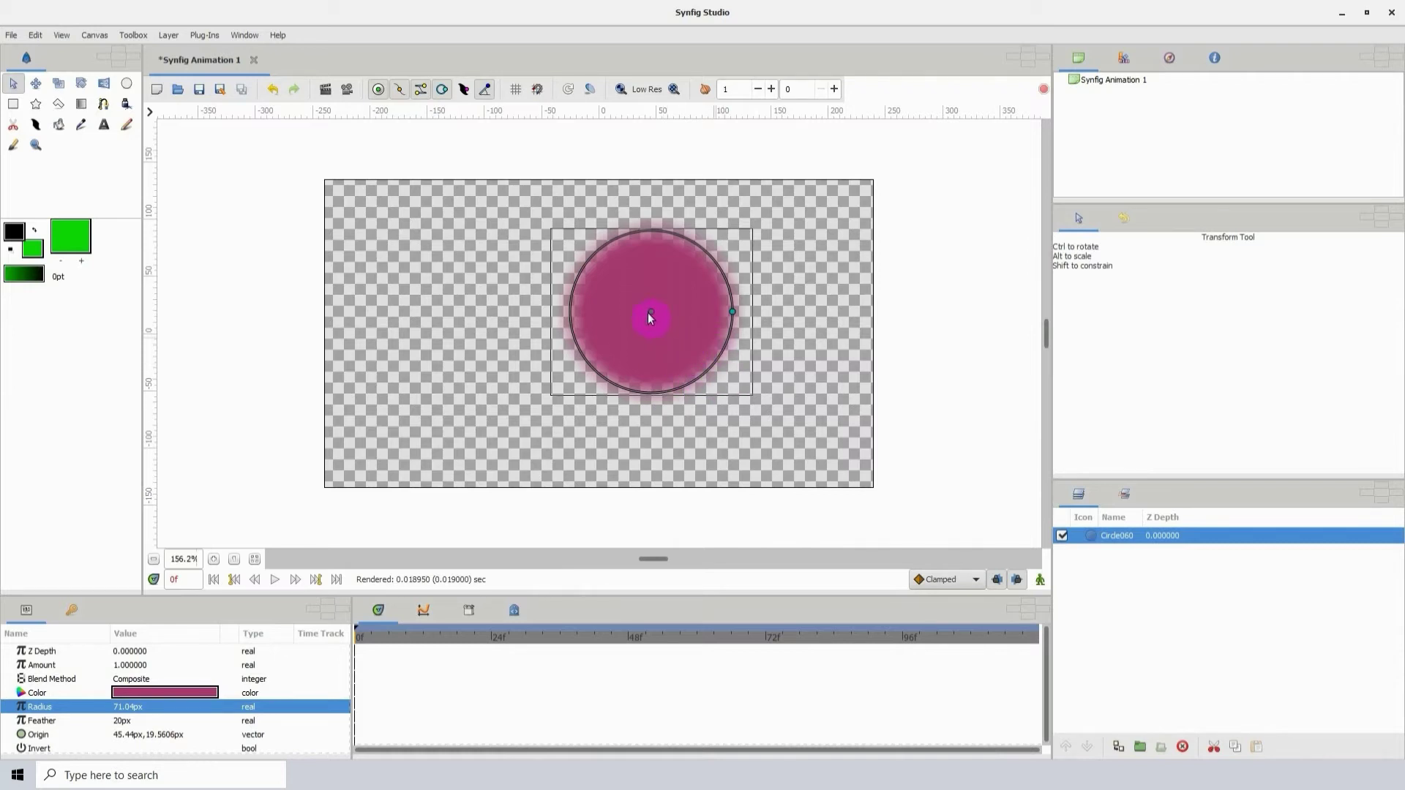
mouse_move(649, 316)
left_mouse_down()
mouse_move(495, 372)
mouse_move(460, 365)
mouse_move(438, 279)
mouse_move(646, 324)
left_mouse_up()
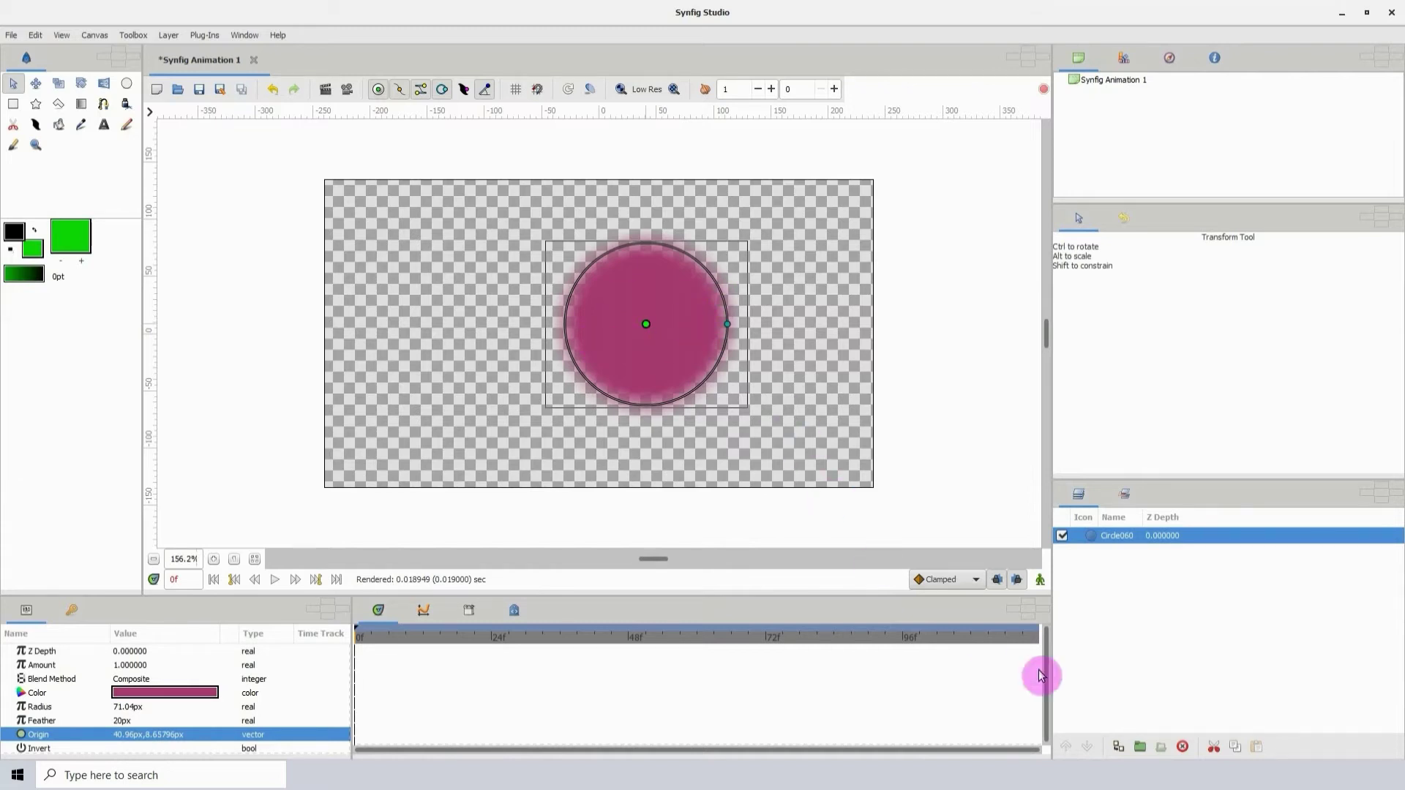
- Delete the magenta Circle060 layer and draw a small green test circle with a region
left_click(1182, 747)
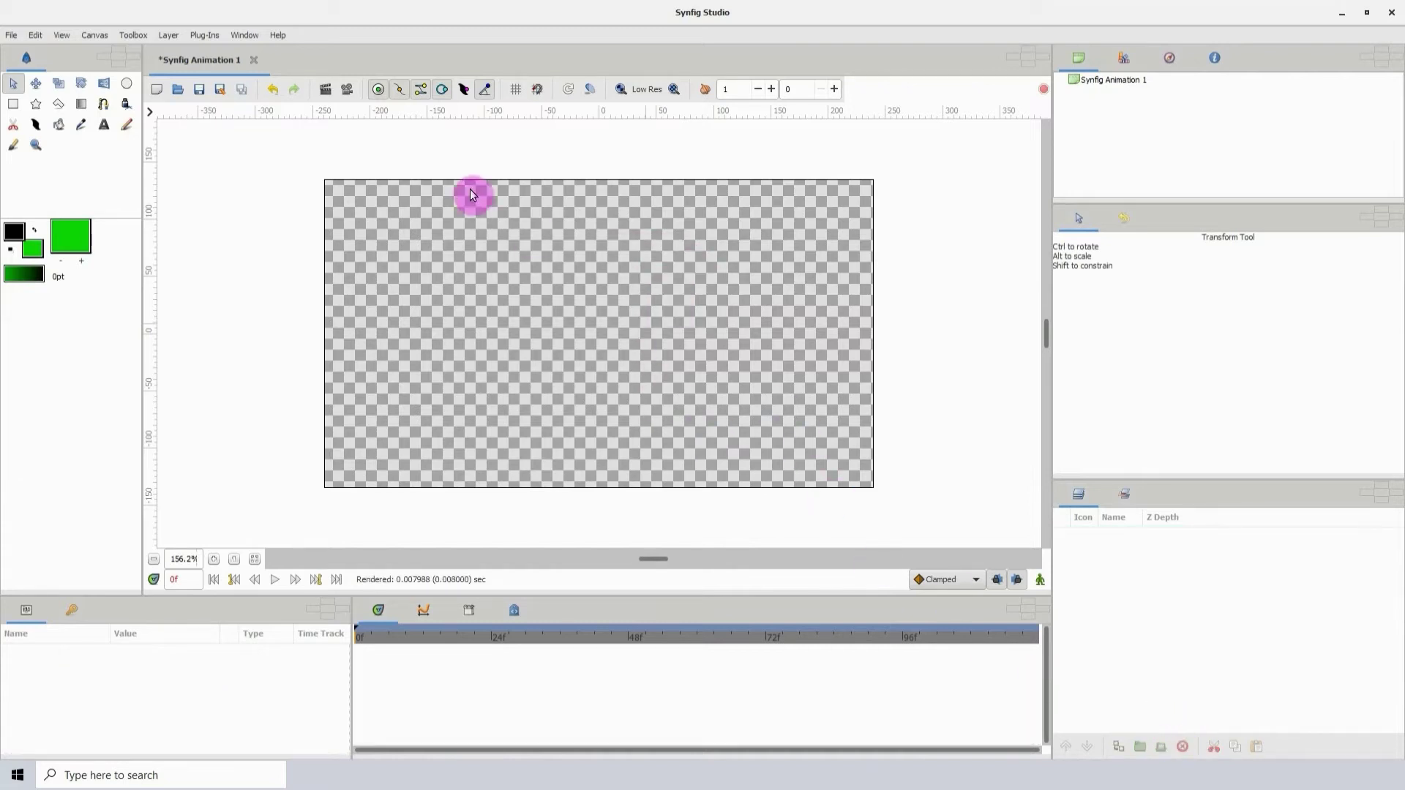
left_click(127, 82)
left_click(1091, 285)
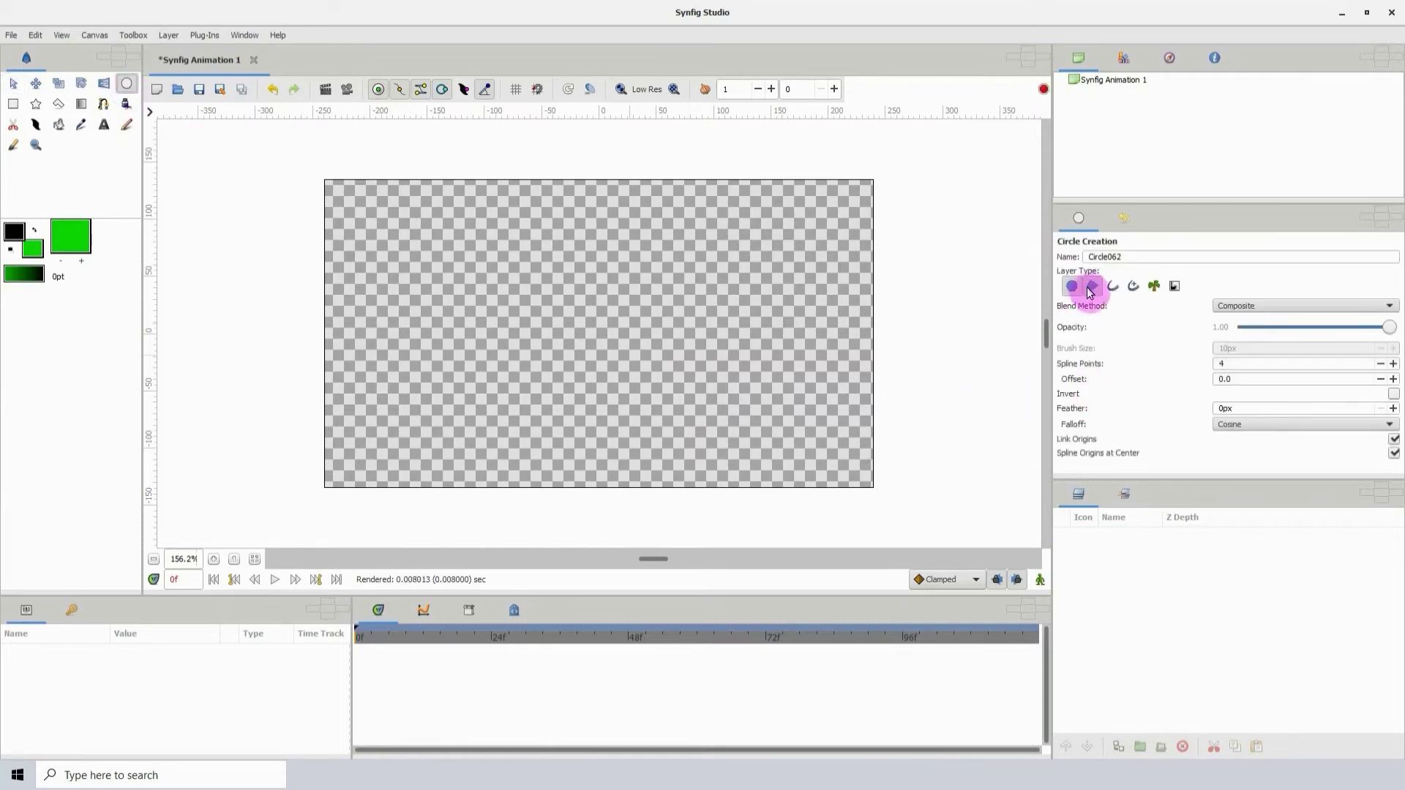
left_click_drag(587, 311, 599, 323)
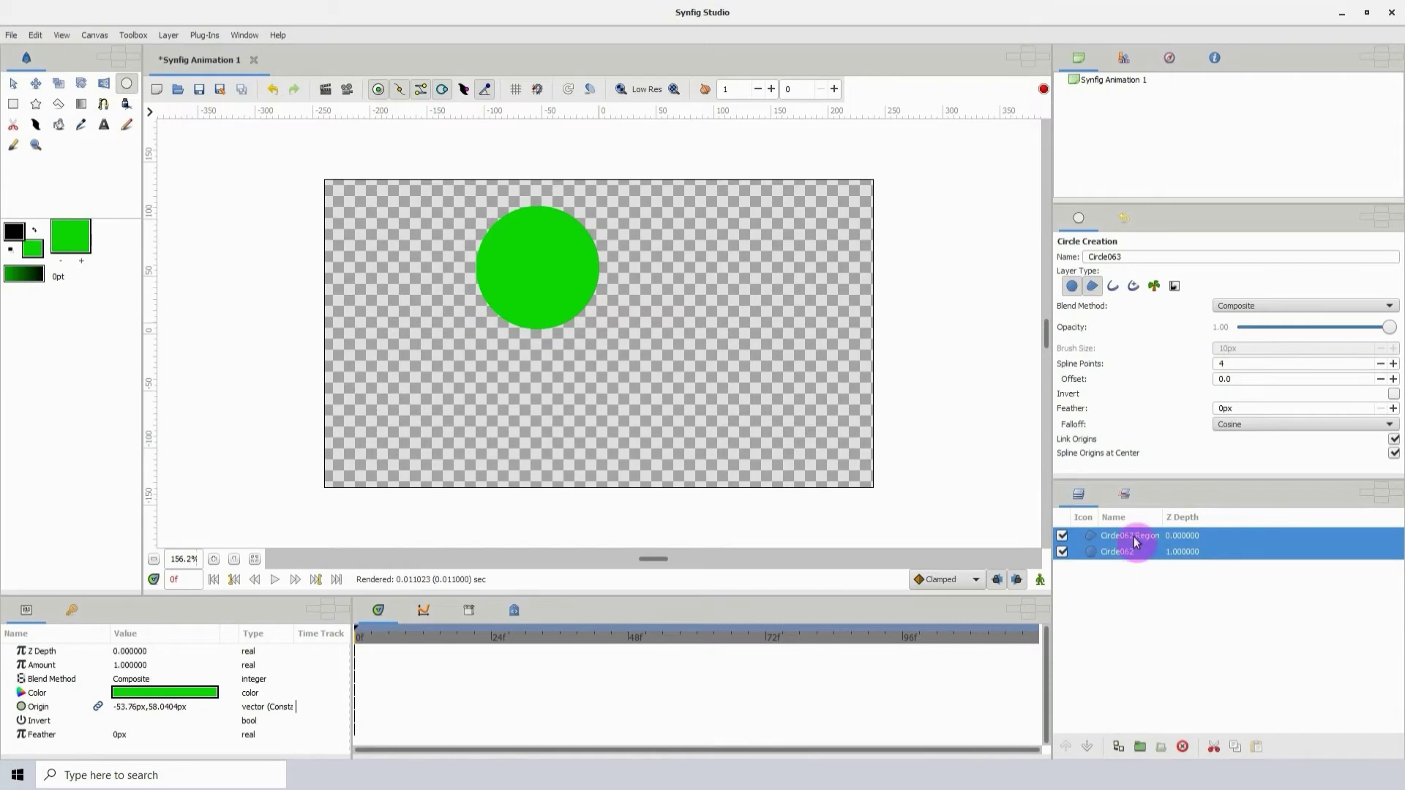
key("alt+a")
- Hide and re-show the Circle062 and Circle062 Region layers, then delete both
left_click(1159, 537)
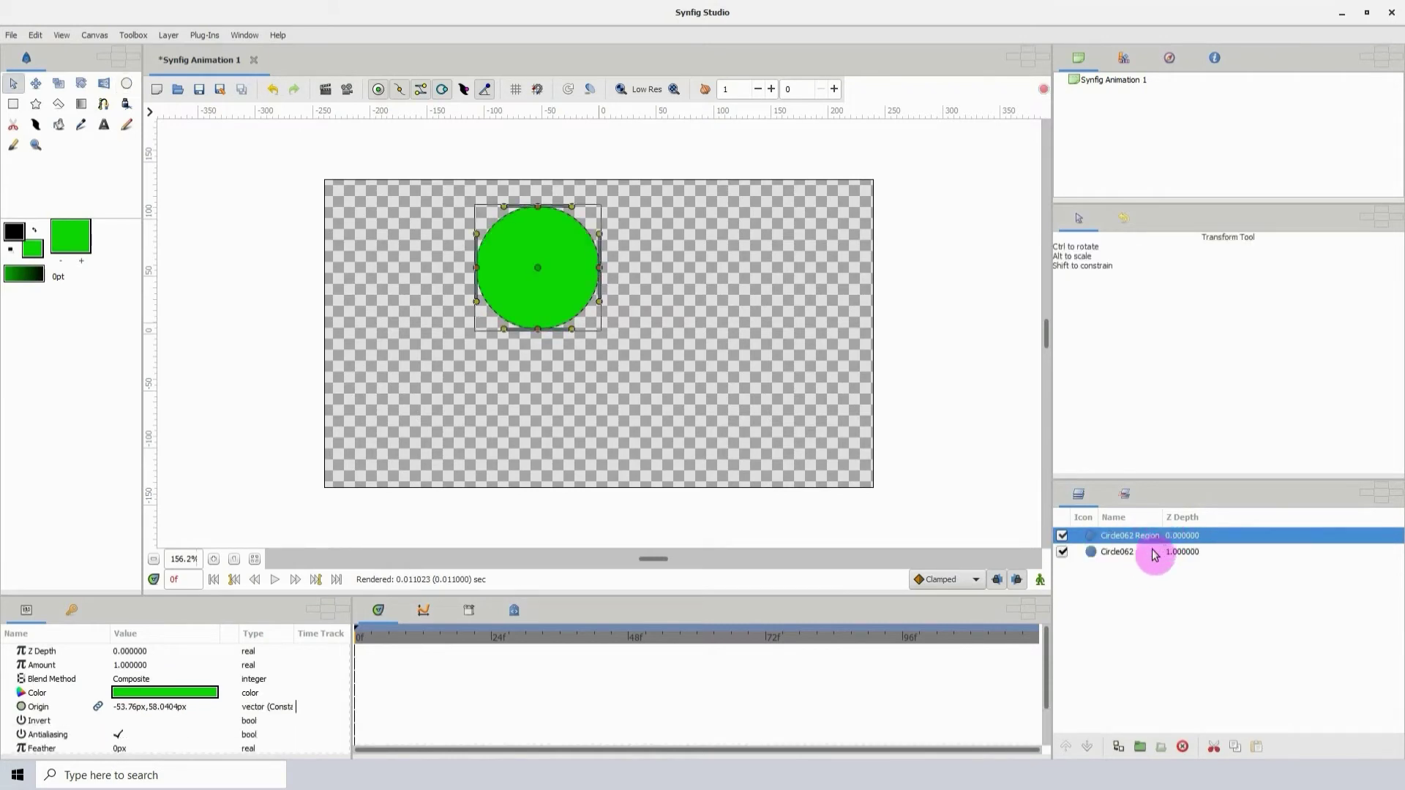
left_click(1150, 550)
left_click(1139, 540)
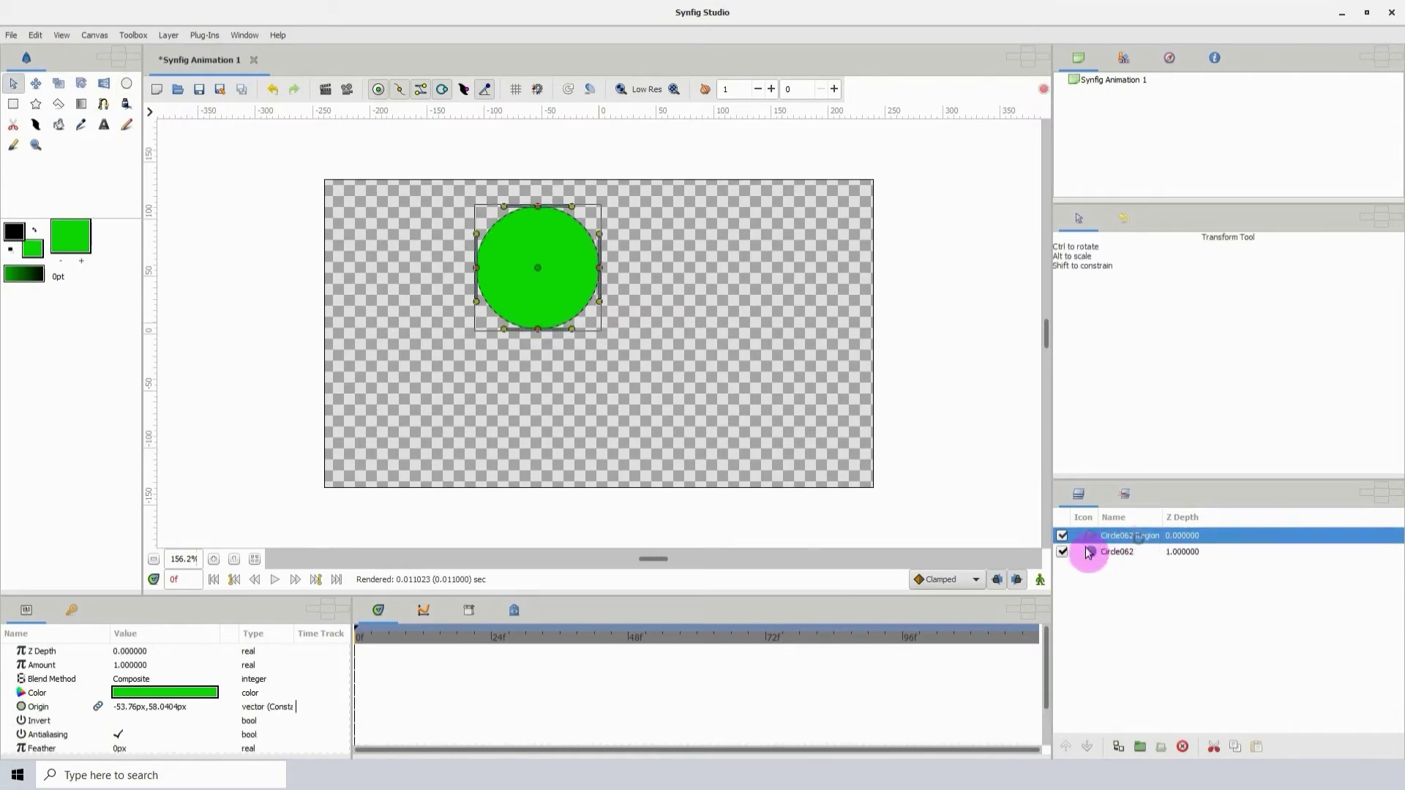
left_click(1061, 552)
left_click(1062, 536)
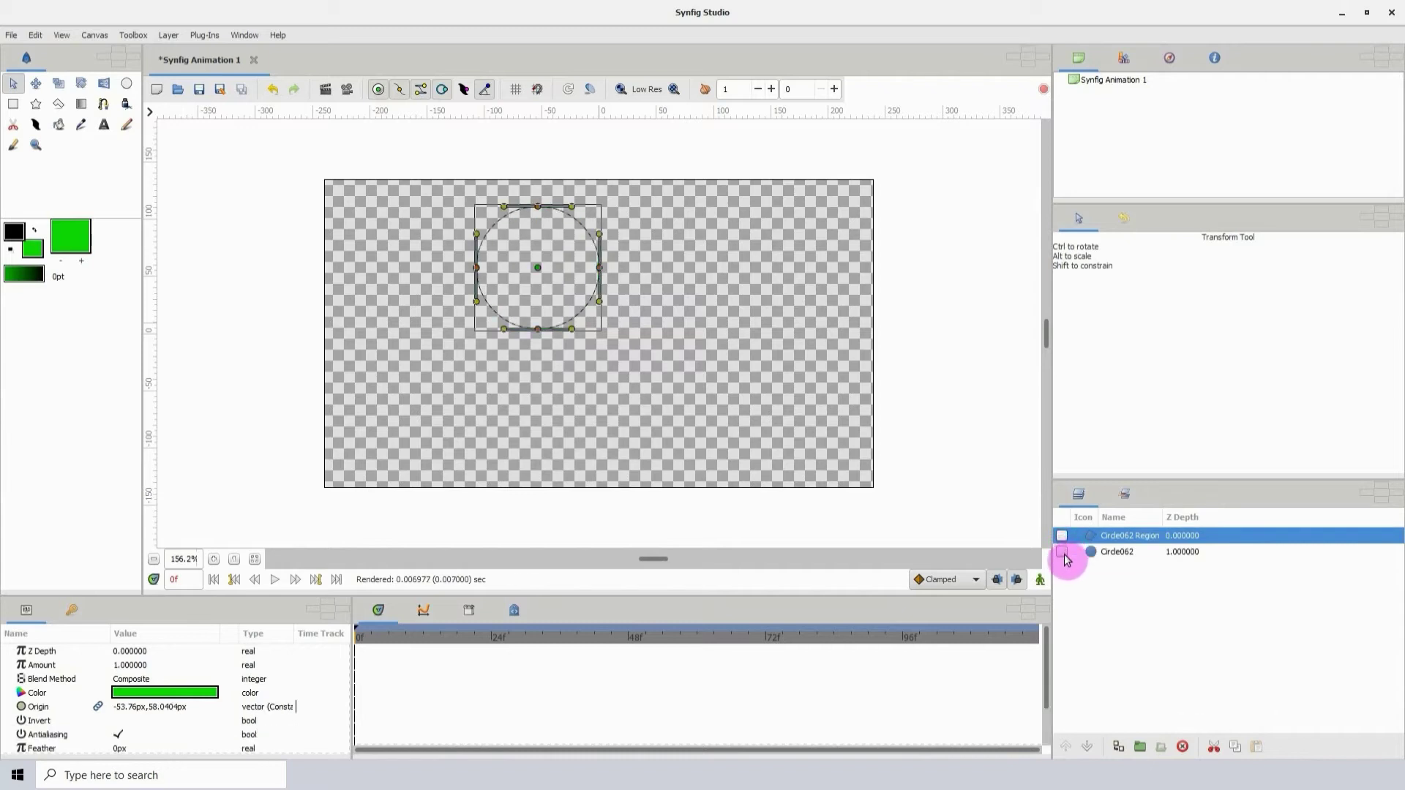
left_click(1062, 536)
left_click(1062, 552)
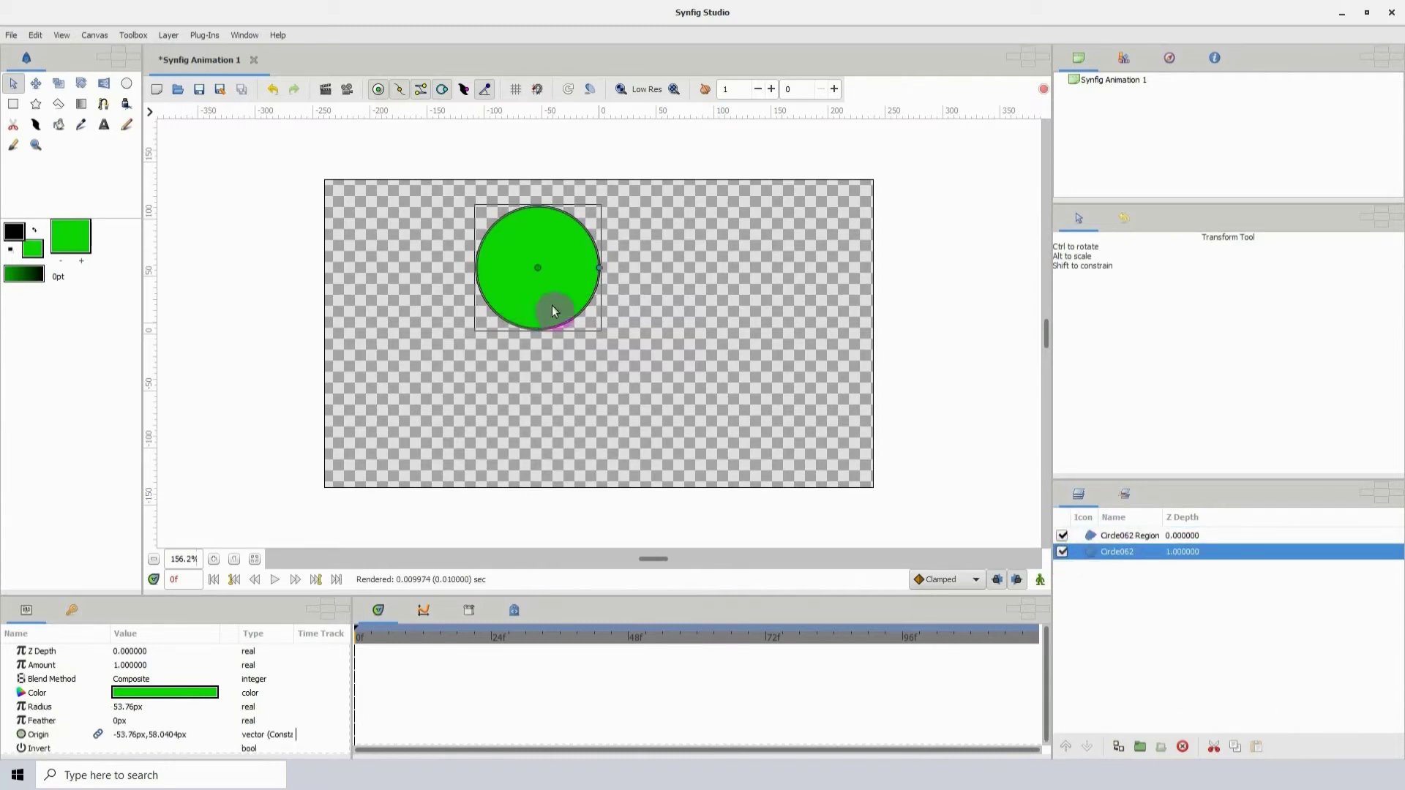
left_click(1182, 746)
left_click(1183, 747)
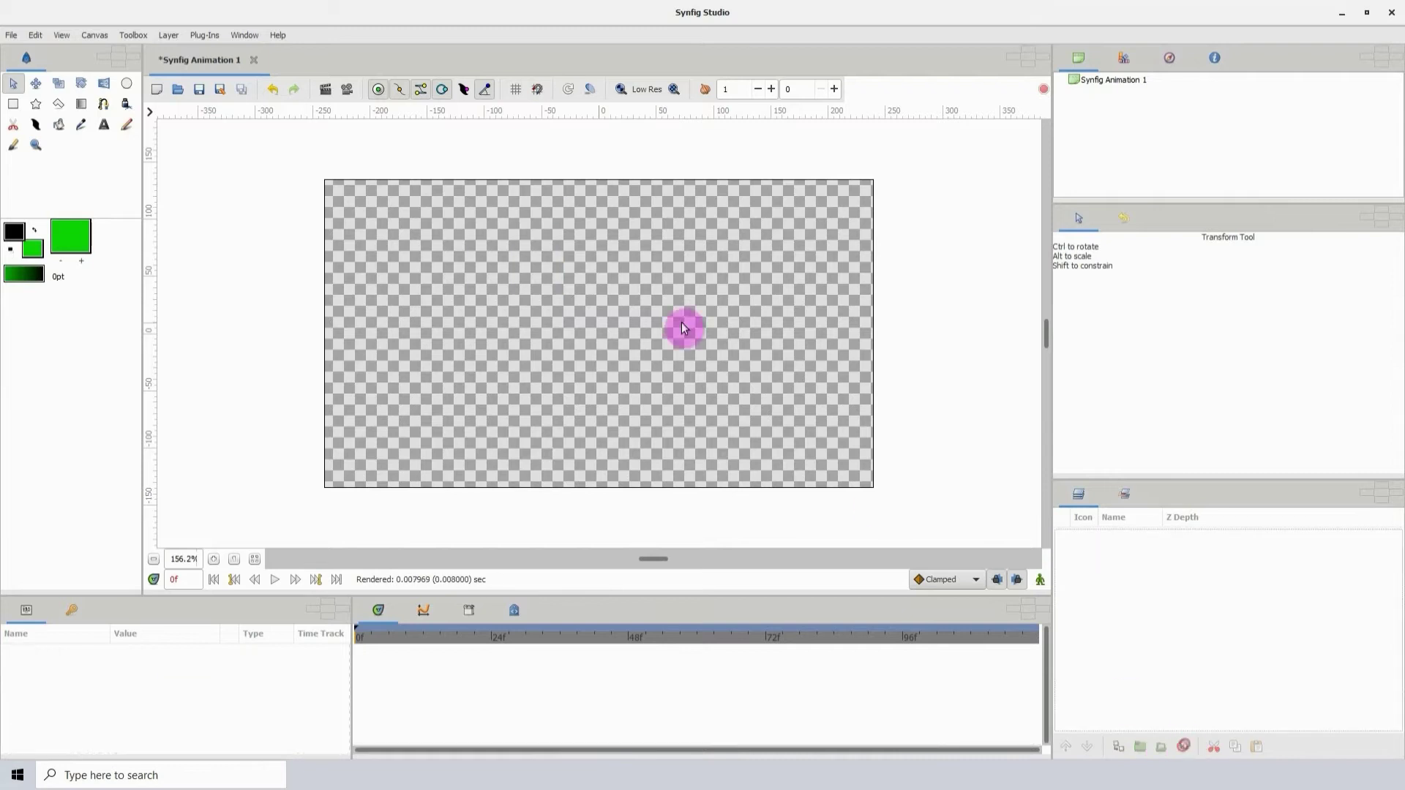
- Draw a green Circle-type circle in the top-left corner, without a region
left_click(127, 83)
left_click(1101, 289)
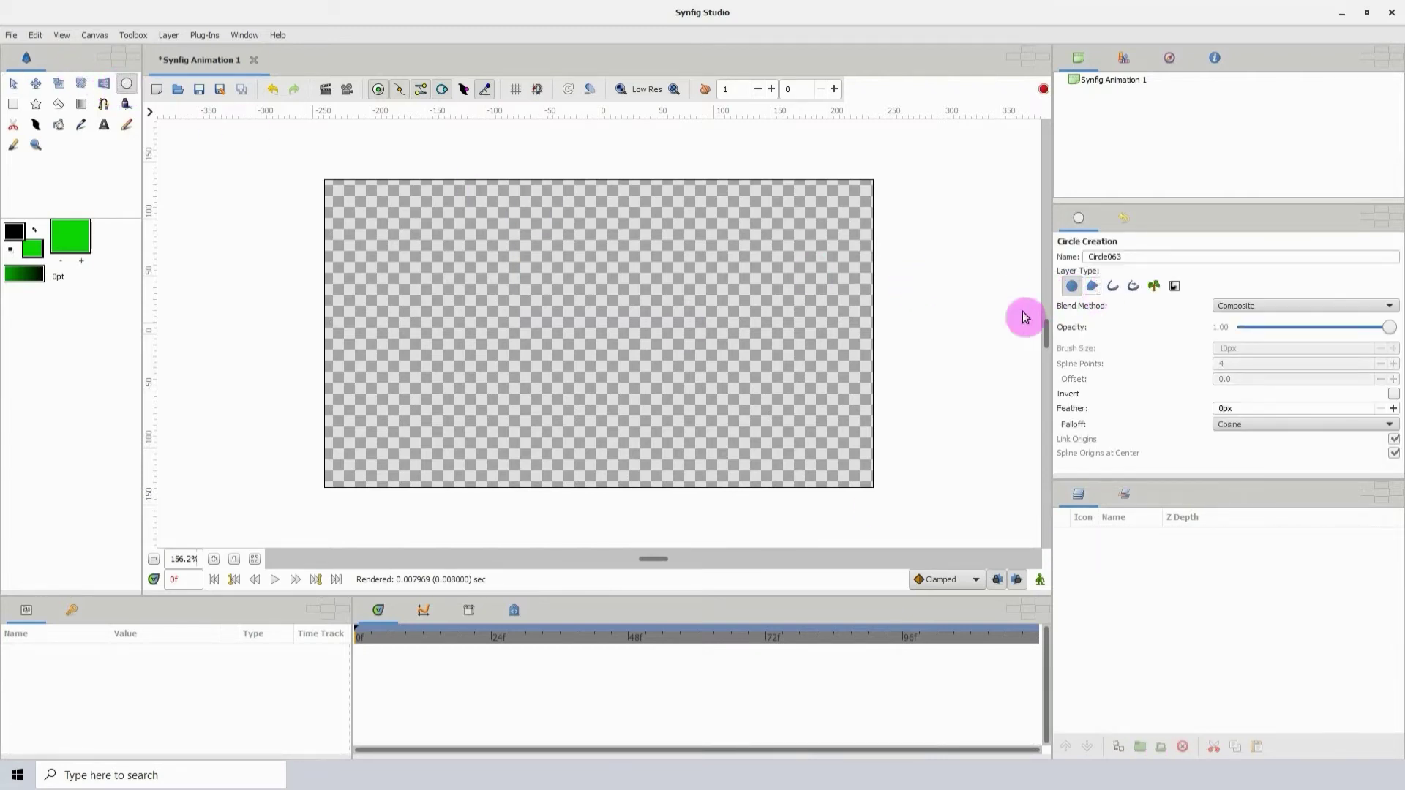
left_click_drag(392, 247, 424, 286)
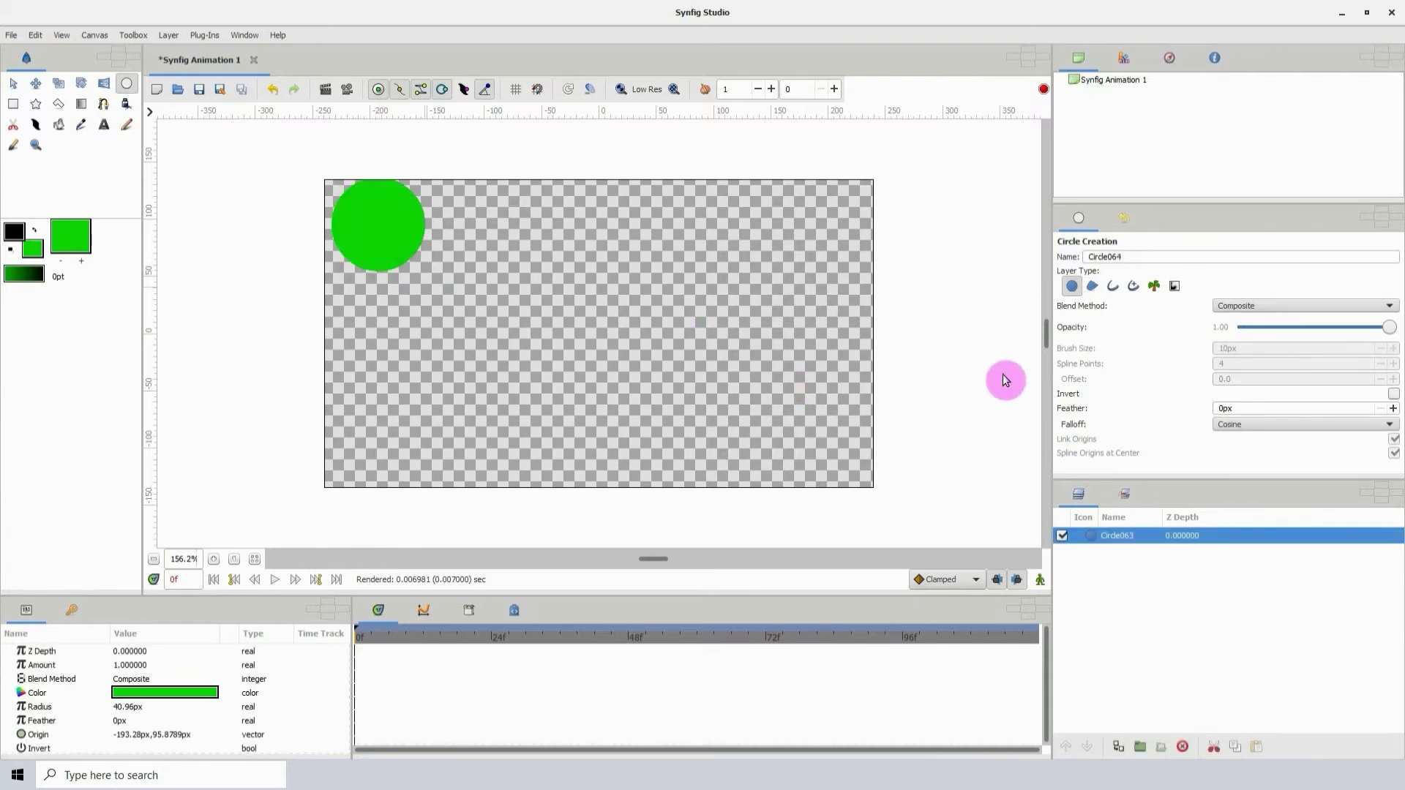
- Switch to Region-only circles and draw a green region circle near the top centre
left_click(1092, 286)
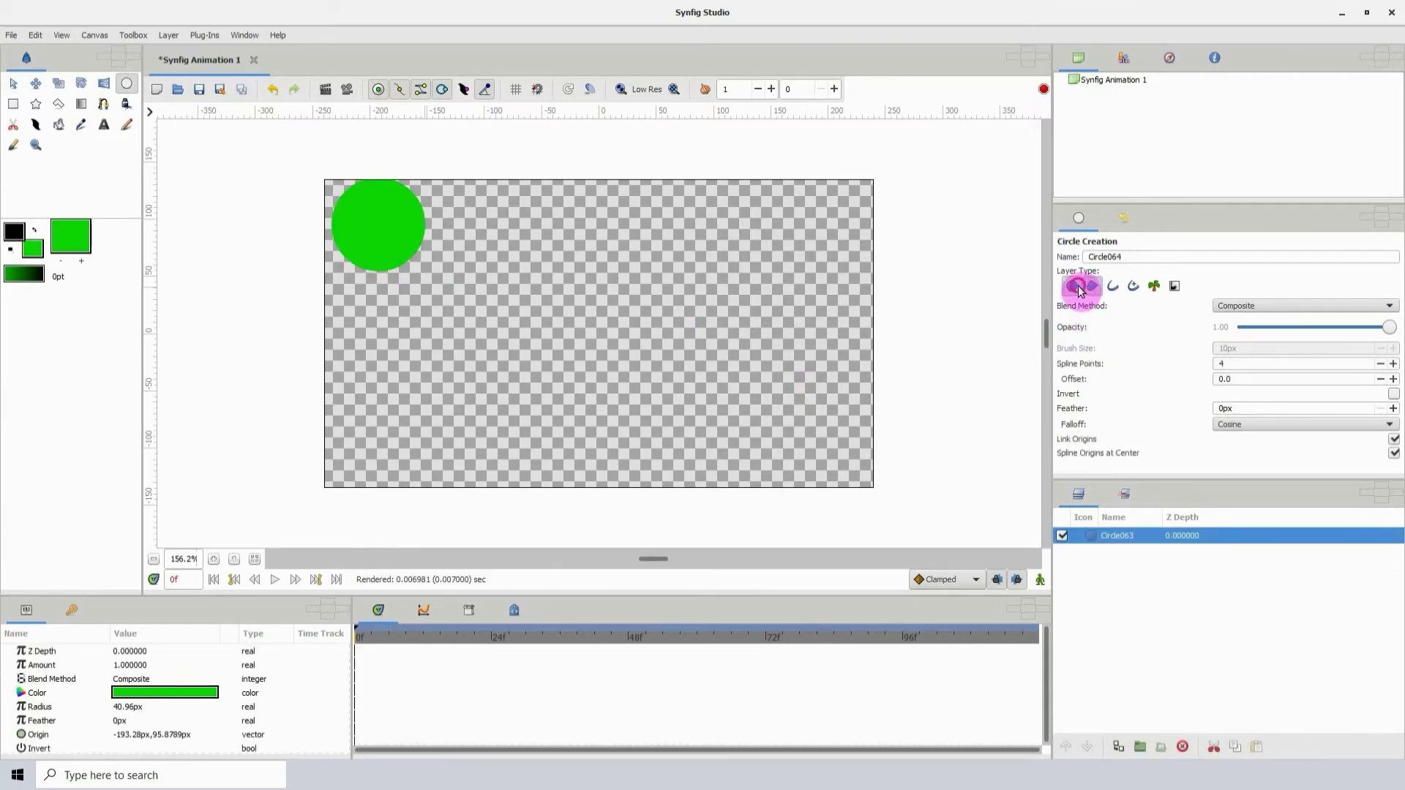
left_click(1072, 286)
left_click_drag(588, 251, 643, 323)
left_click(685, 347)
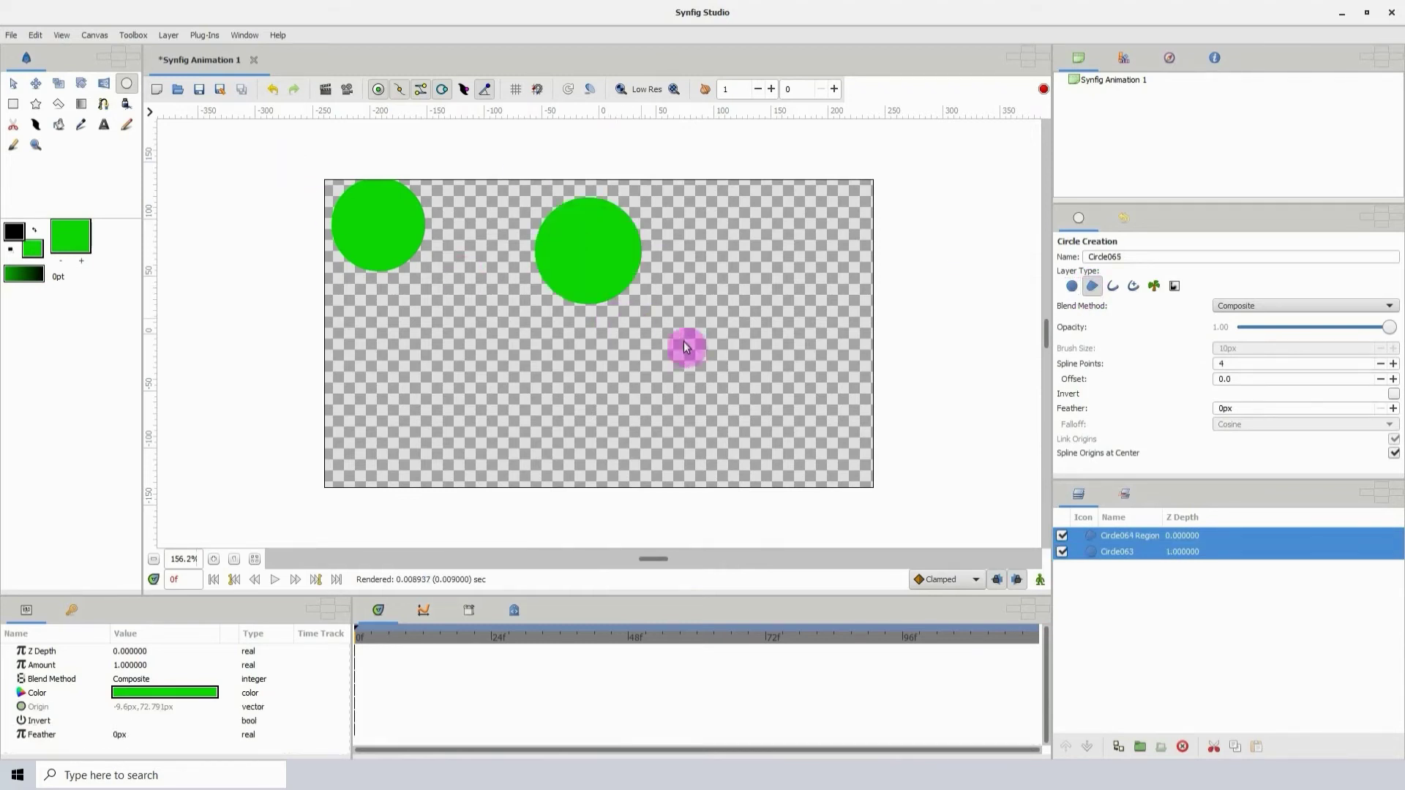
left_click(1162, 554)
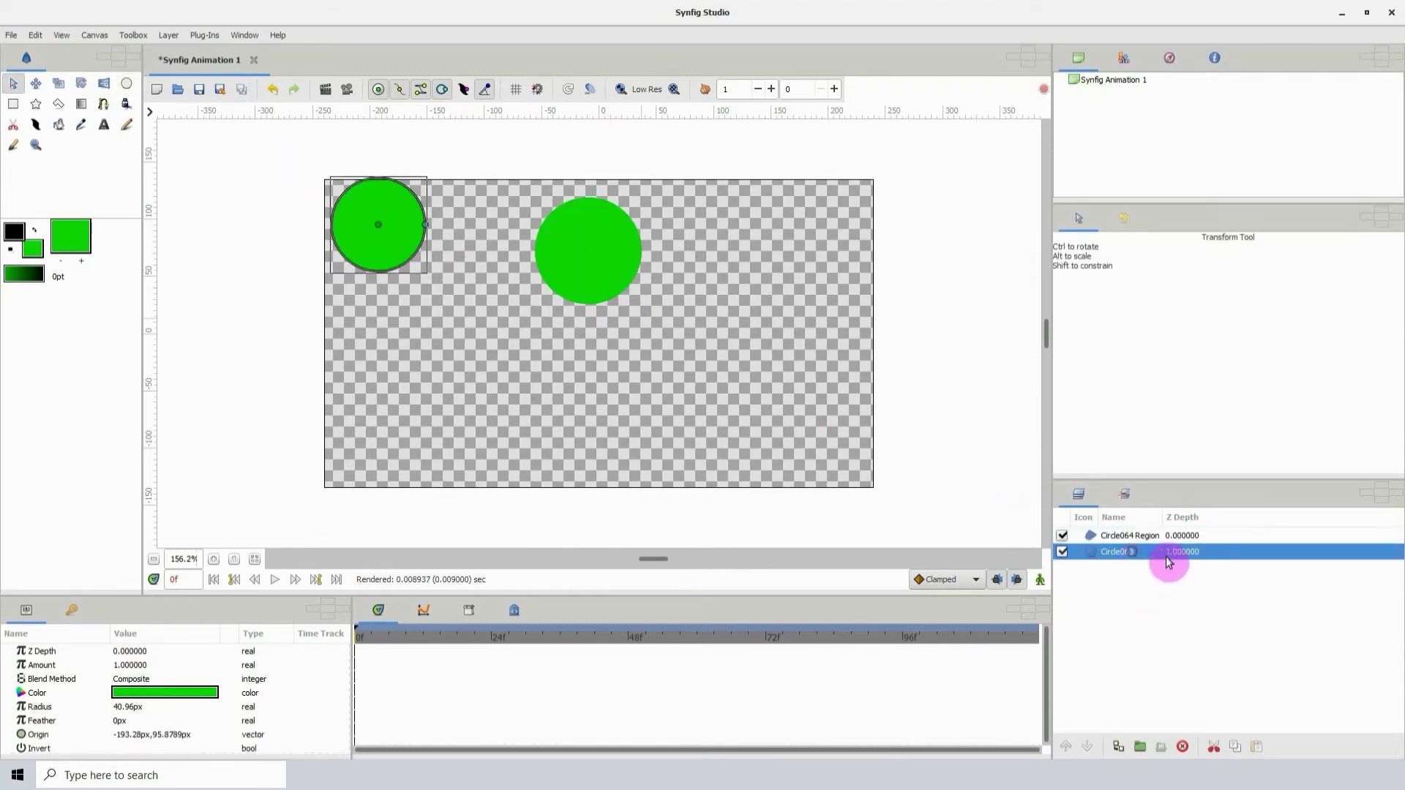
- Rename layer Circle063 to 'circle1' and Circle064 Region to 'circle2'
double_click(1113, 557)
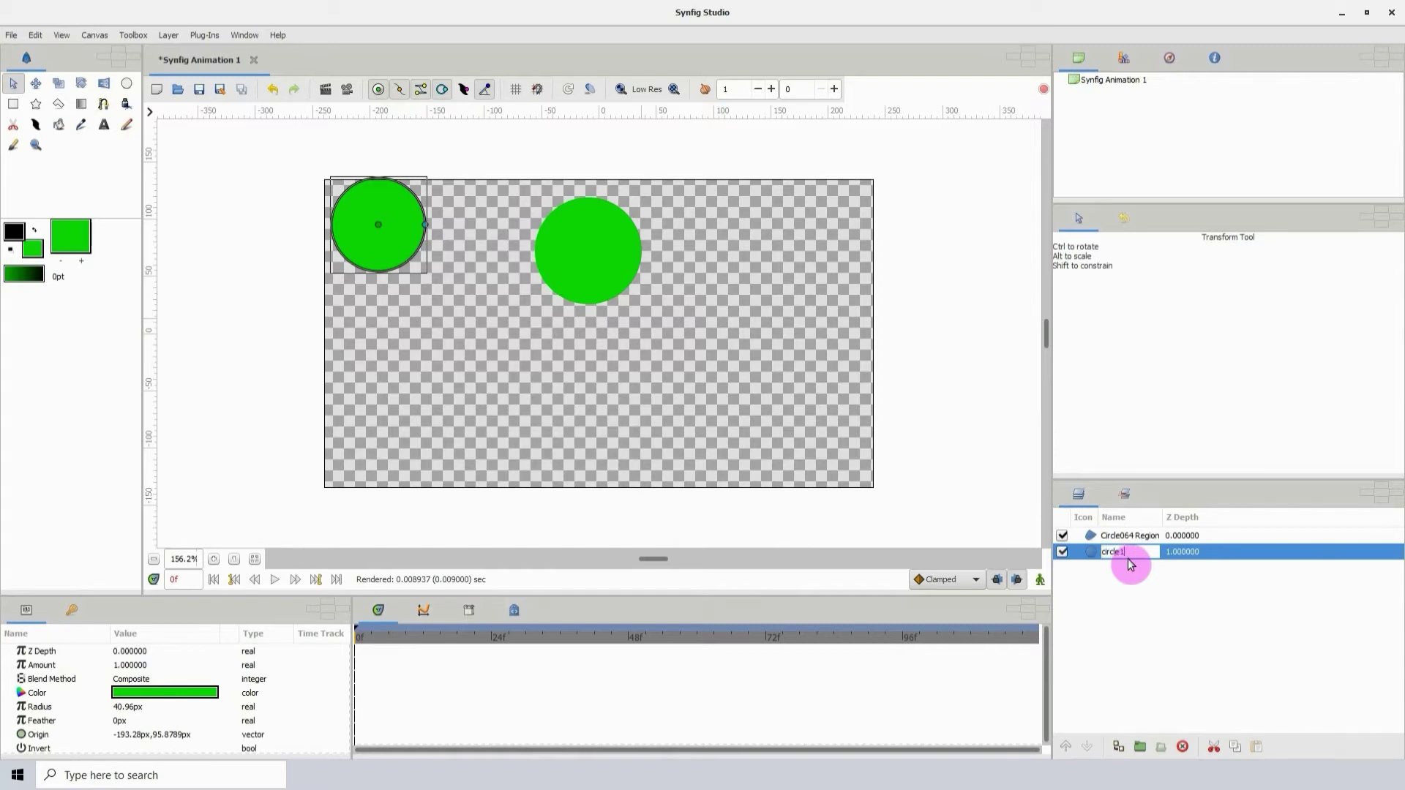
double_click(1110, 537)
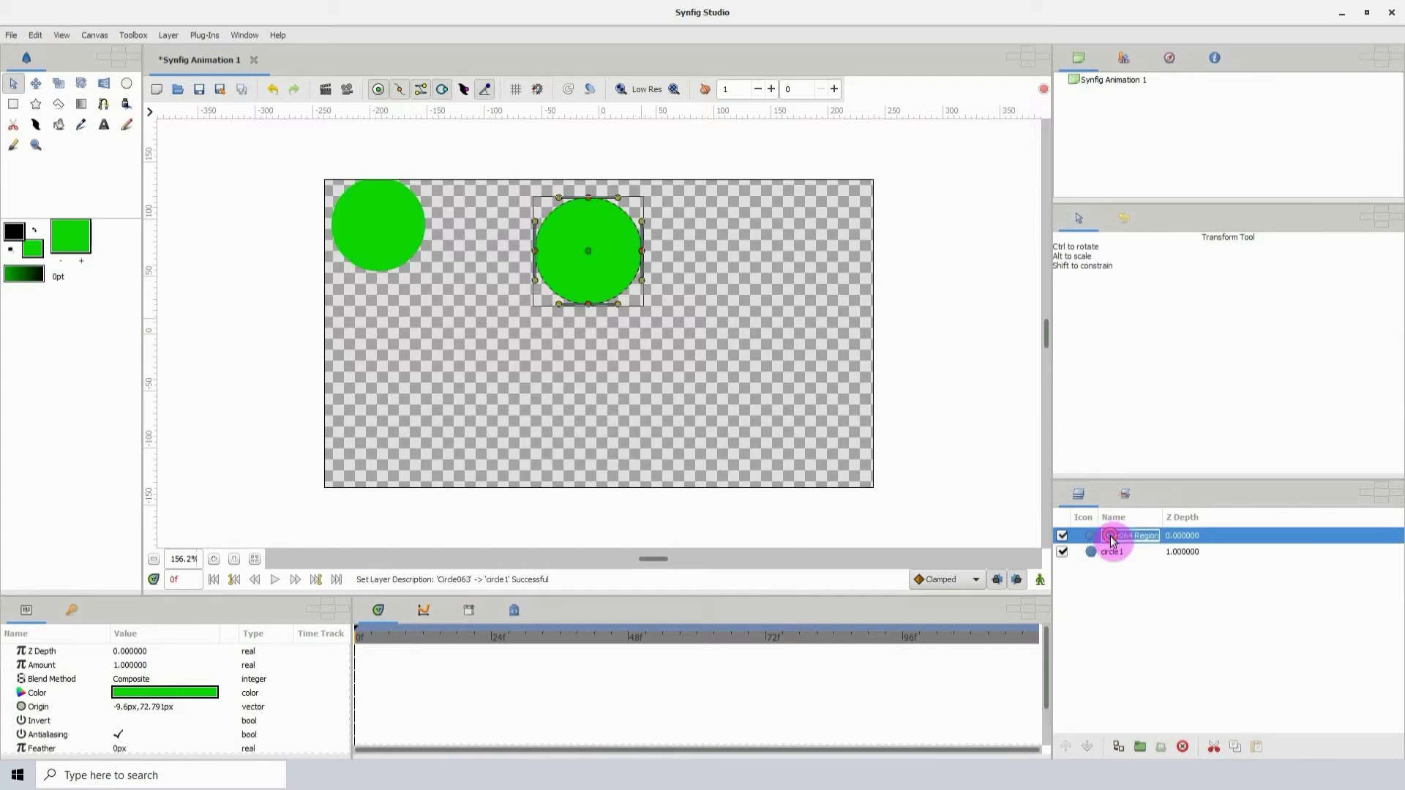
type("circle2")
key("Return")
left_click(1112, 552)
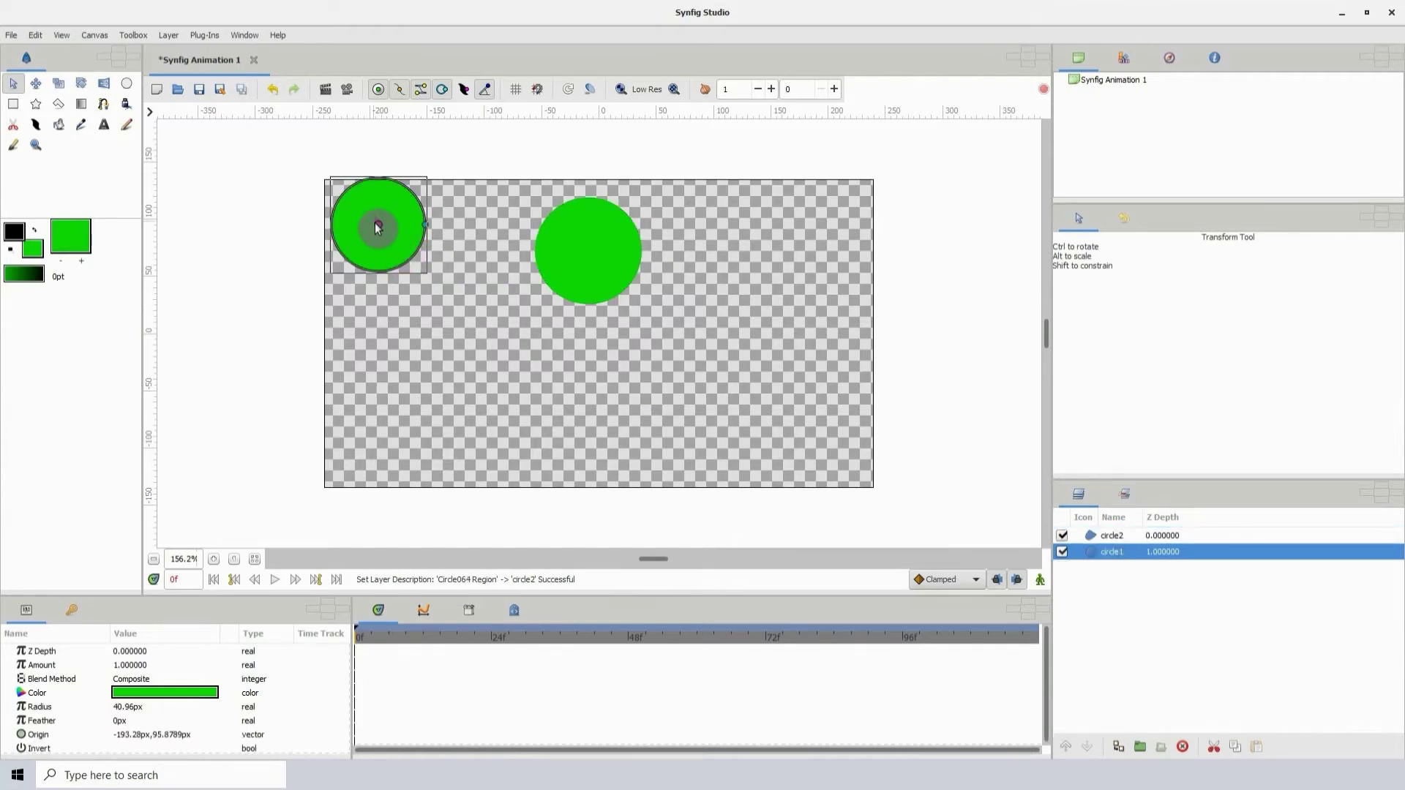
- Lower circle1 and enlarge it to a 45.44px radius, then pull circle2 into a lopsided teardrop
left_click_drag(377, 228, 452, 305)
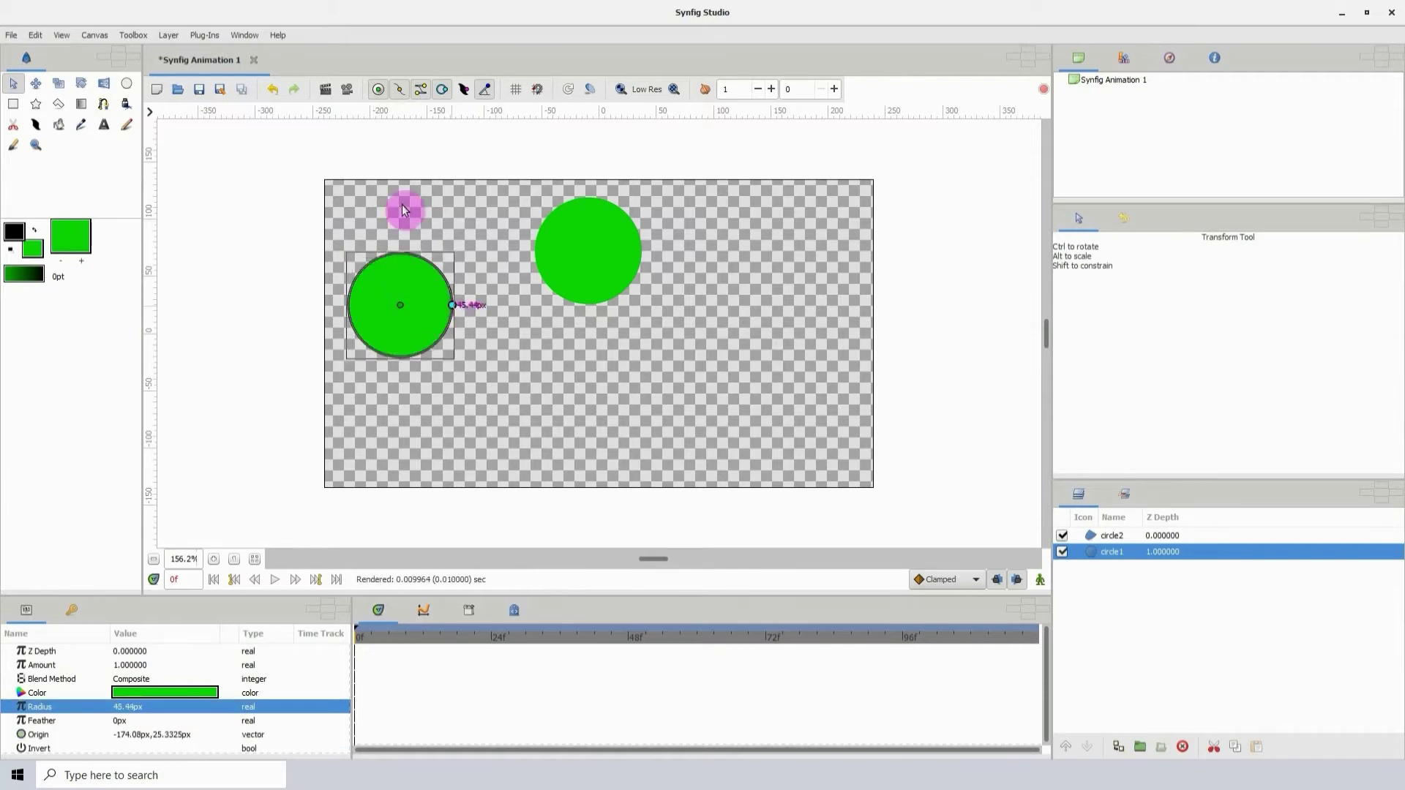
left_click(1192, 537)
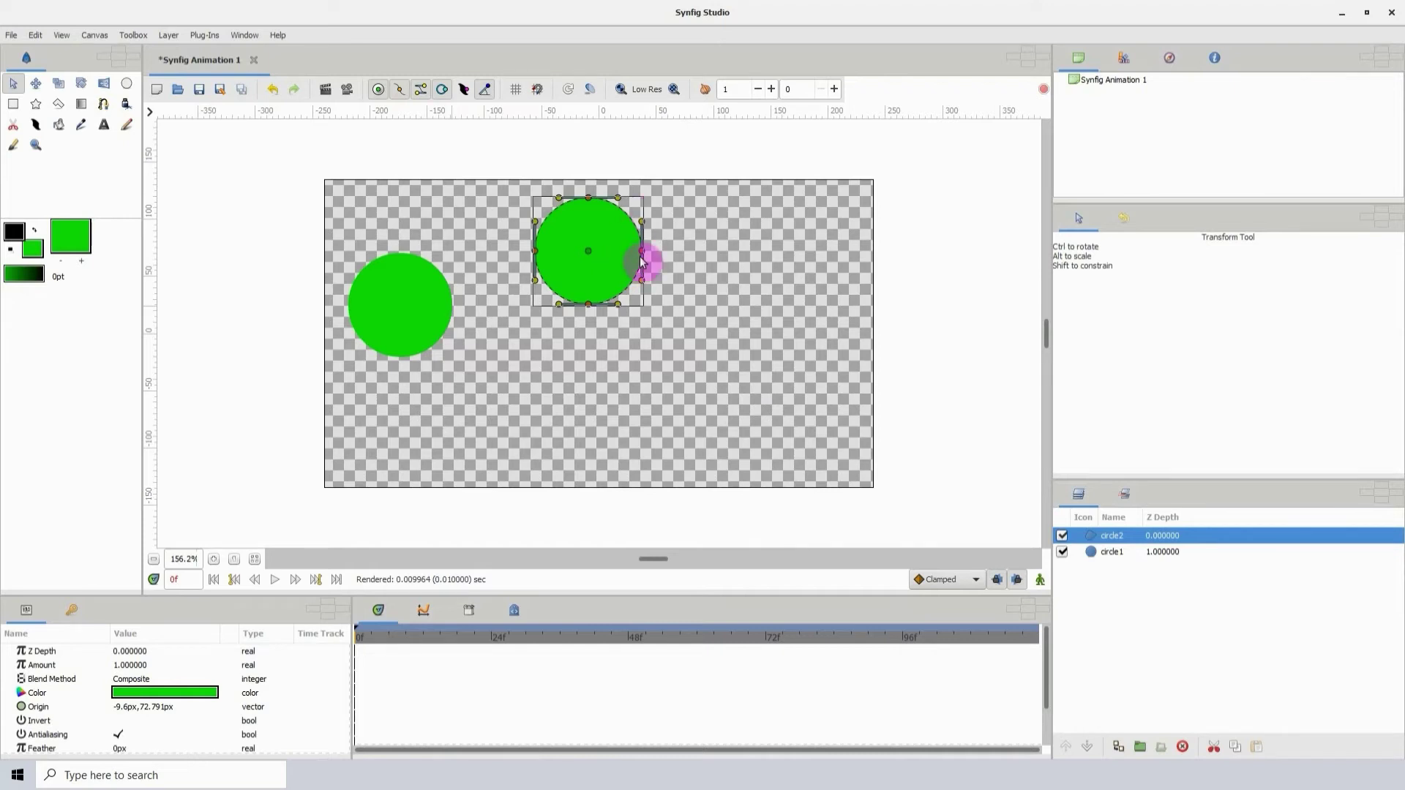
left_click_drag(643, 253, 668, 268)
left_click_drag(586, 304, 481, 368)
- Shift circle2 right and down into a broad rounded blob, then set the Circle tool to create regions
left_click_drag(610, 336, 645, 363)
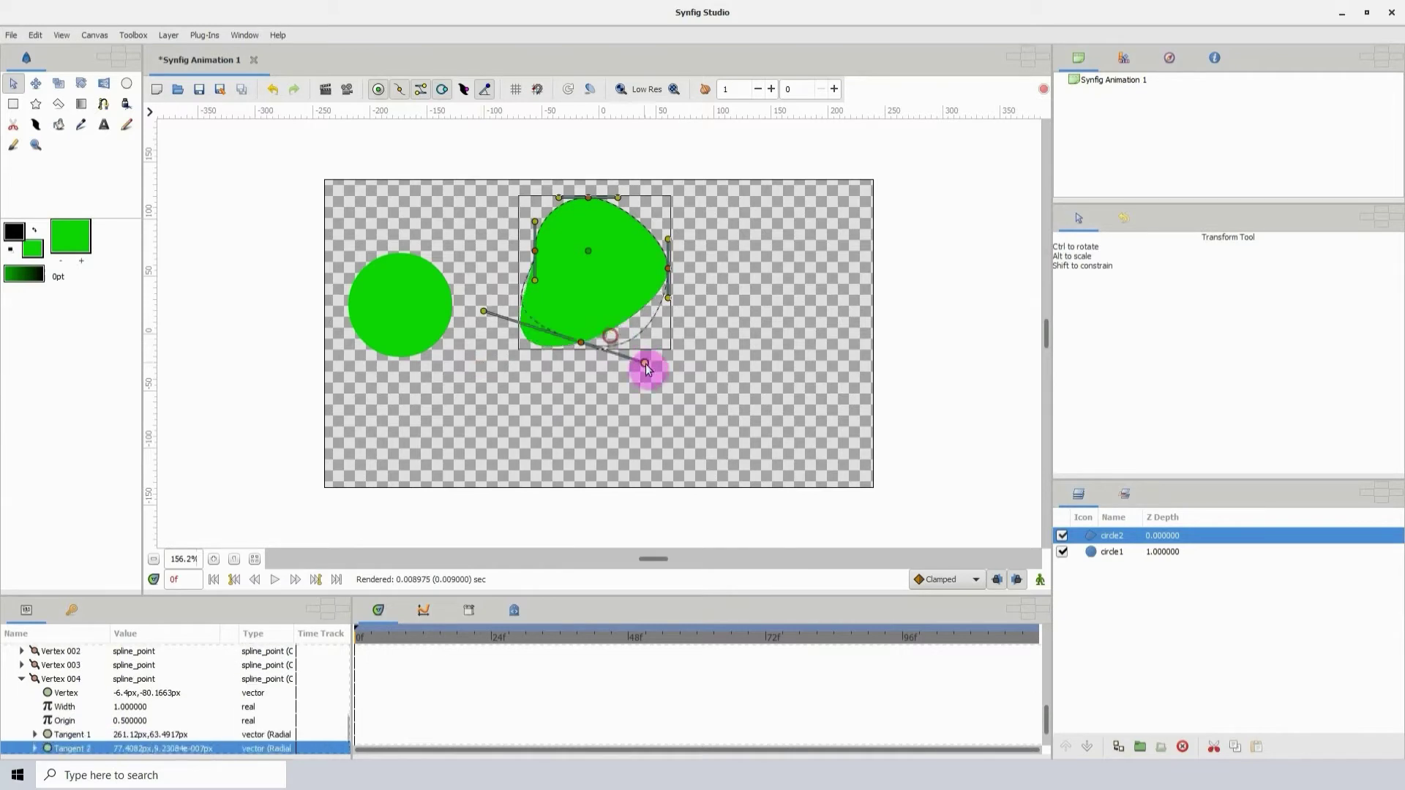
left_click_drag(587, 255, 603, 290)
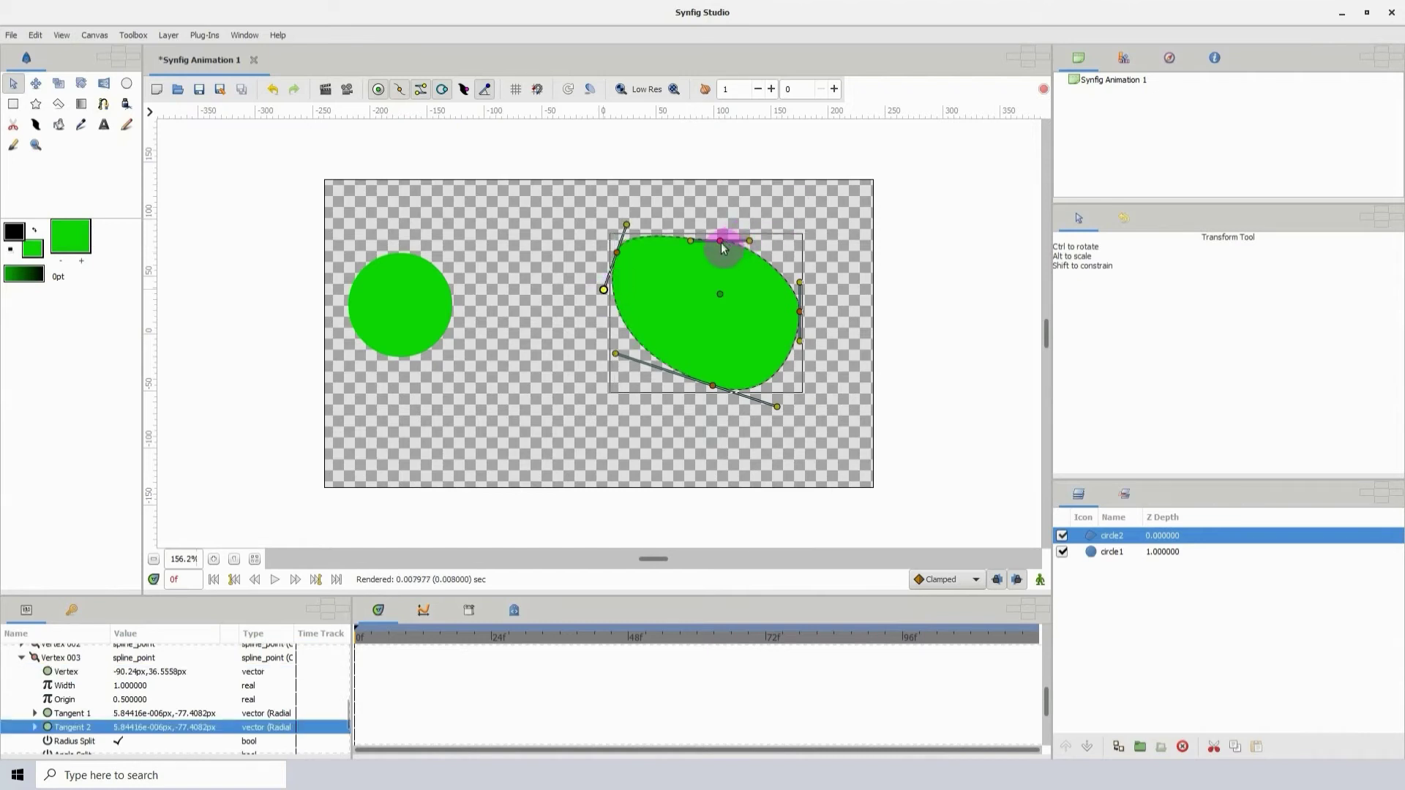
left_click_drag(722, 238, 825, 253)
left_click_drag(748, 204, 746, 218)
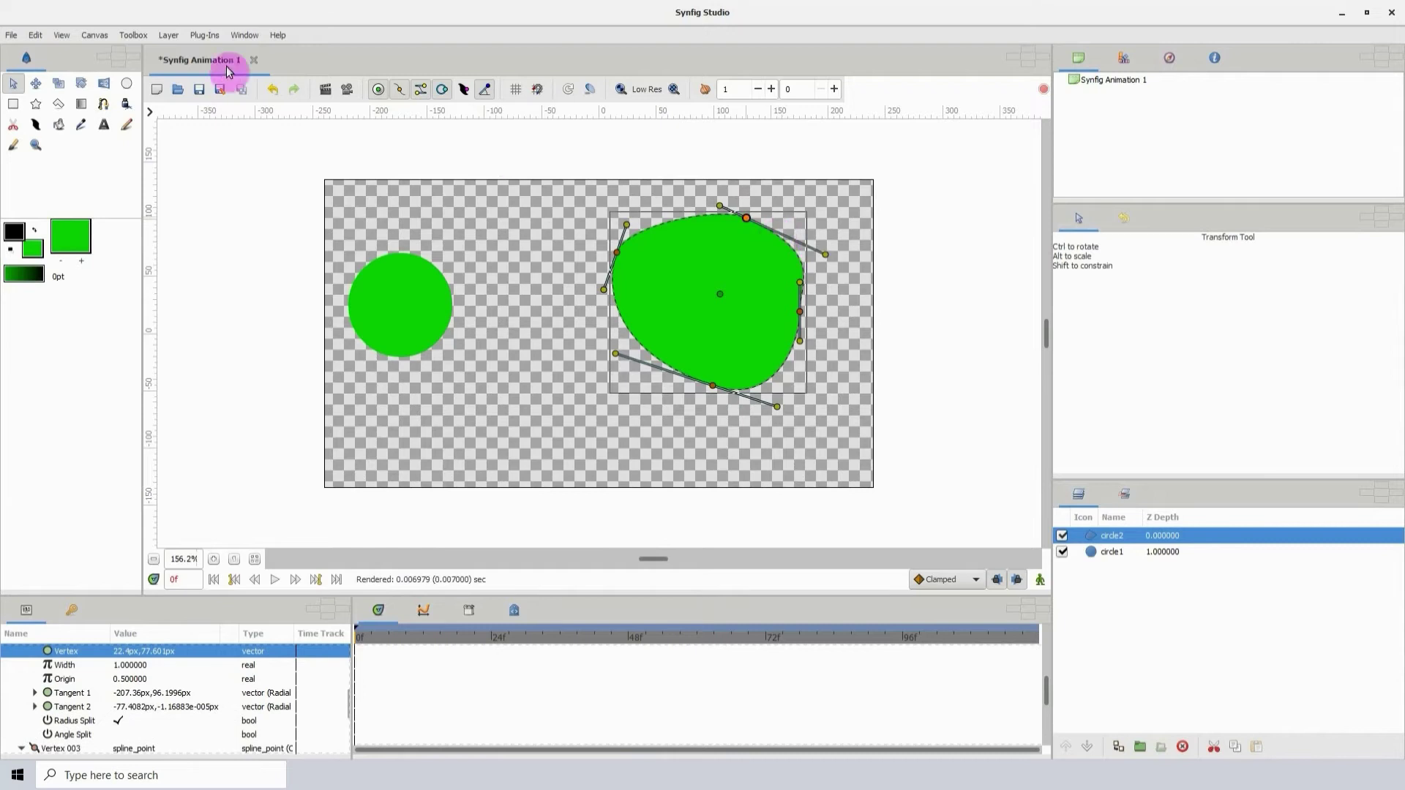
left_click(128, 89)
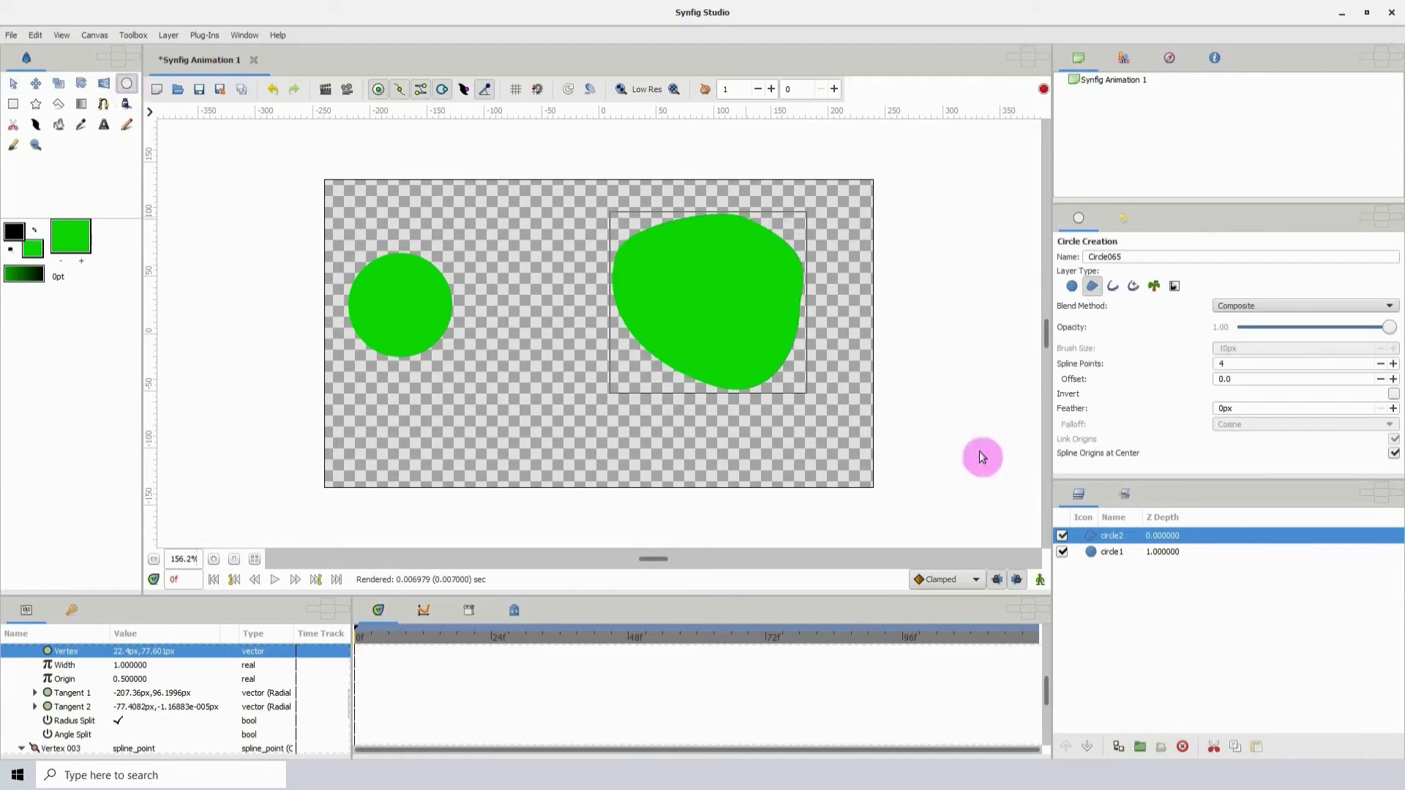
left_click(1093, 286)
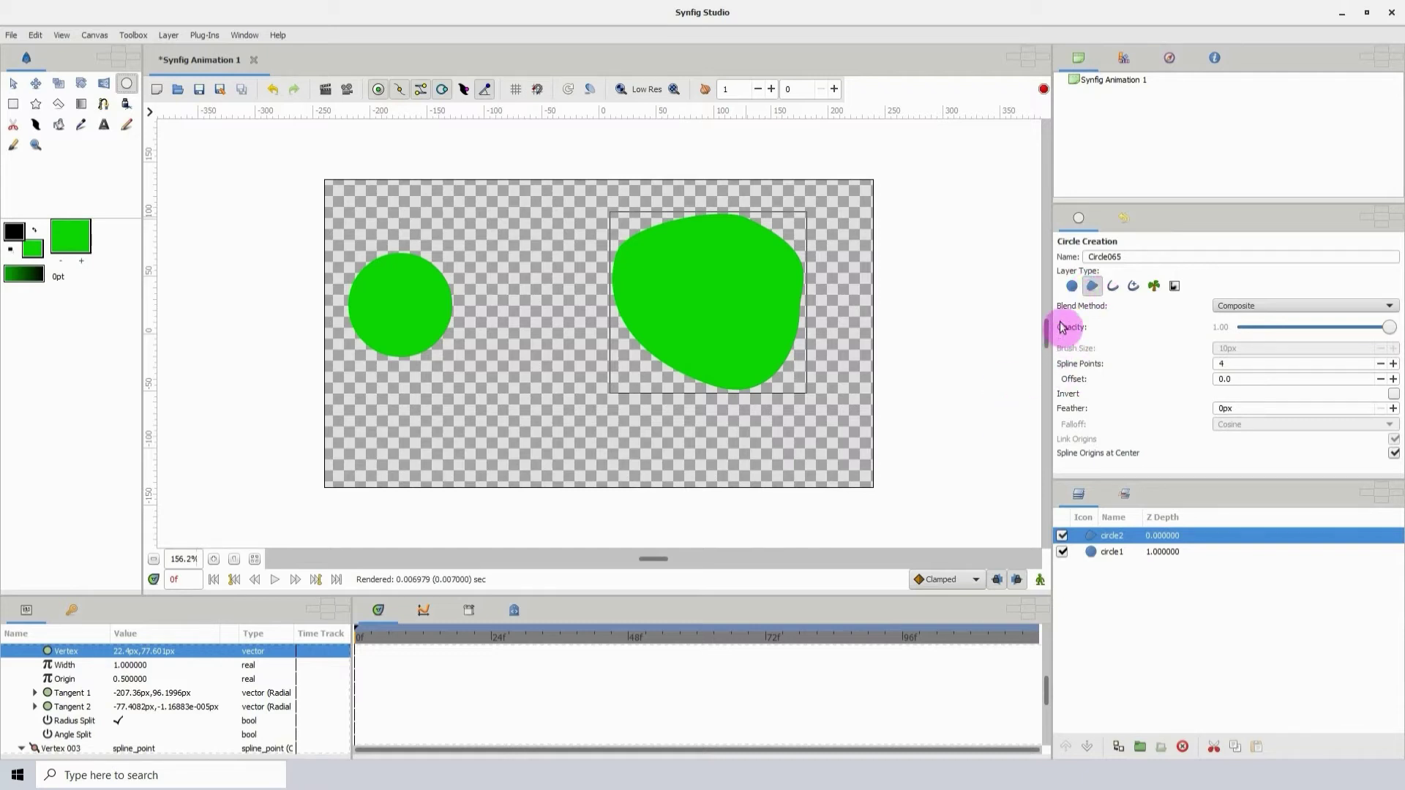
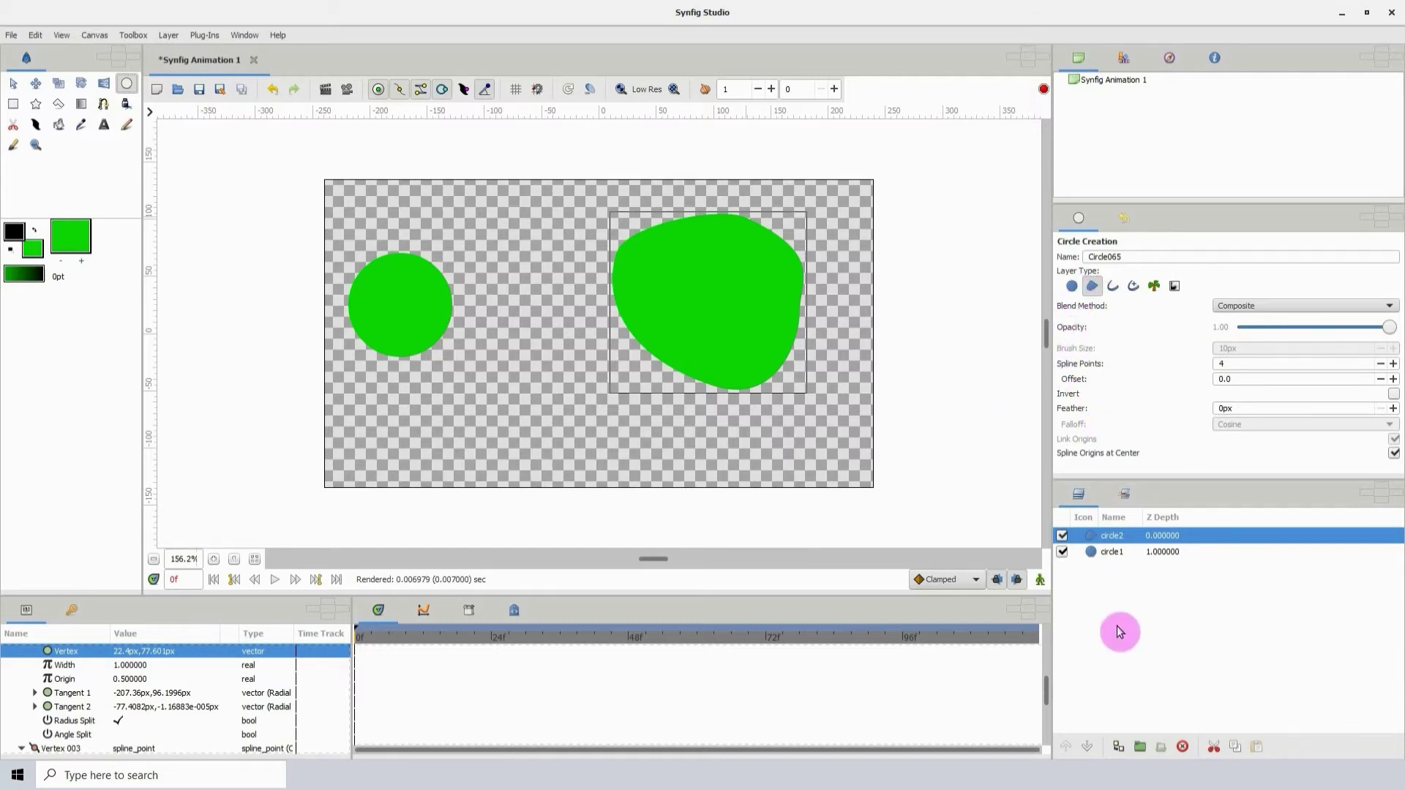
- Delete the circle2 layer, the large green blob, leaving only circle1 on the canvas
left_click(1183, 747)
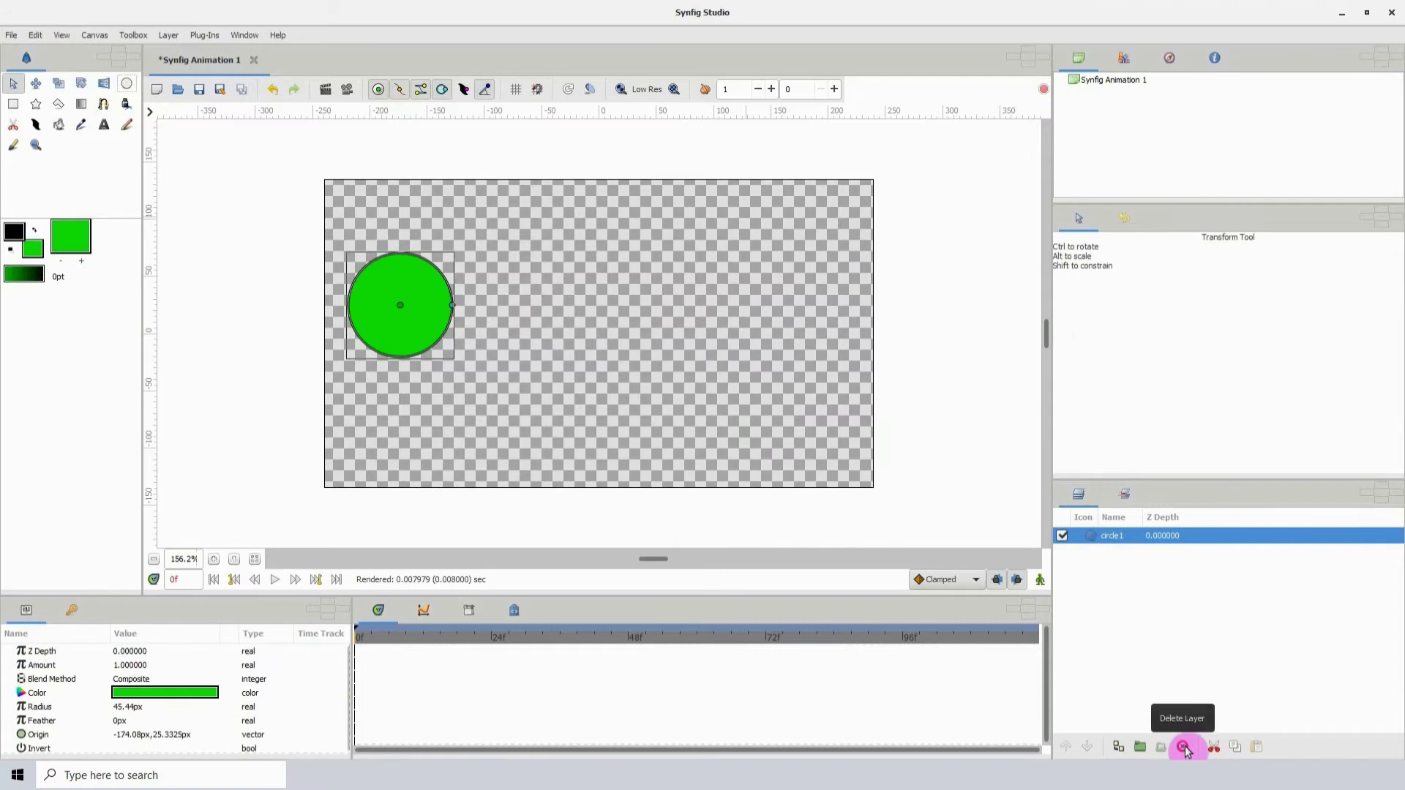
- Delete circle1 and draw a thick 10px black outline circle at the upper left
left_click(1183, 747)
left_click(126, 84)
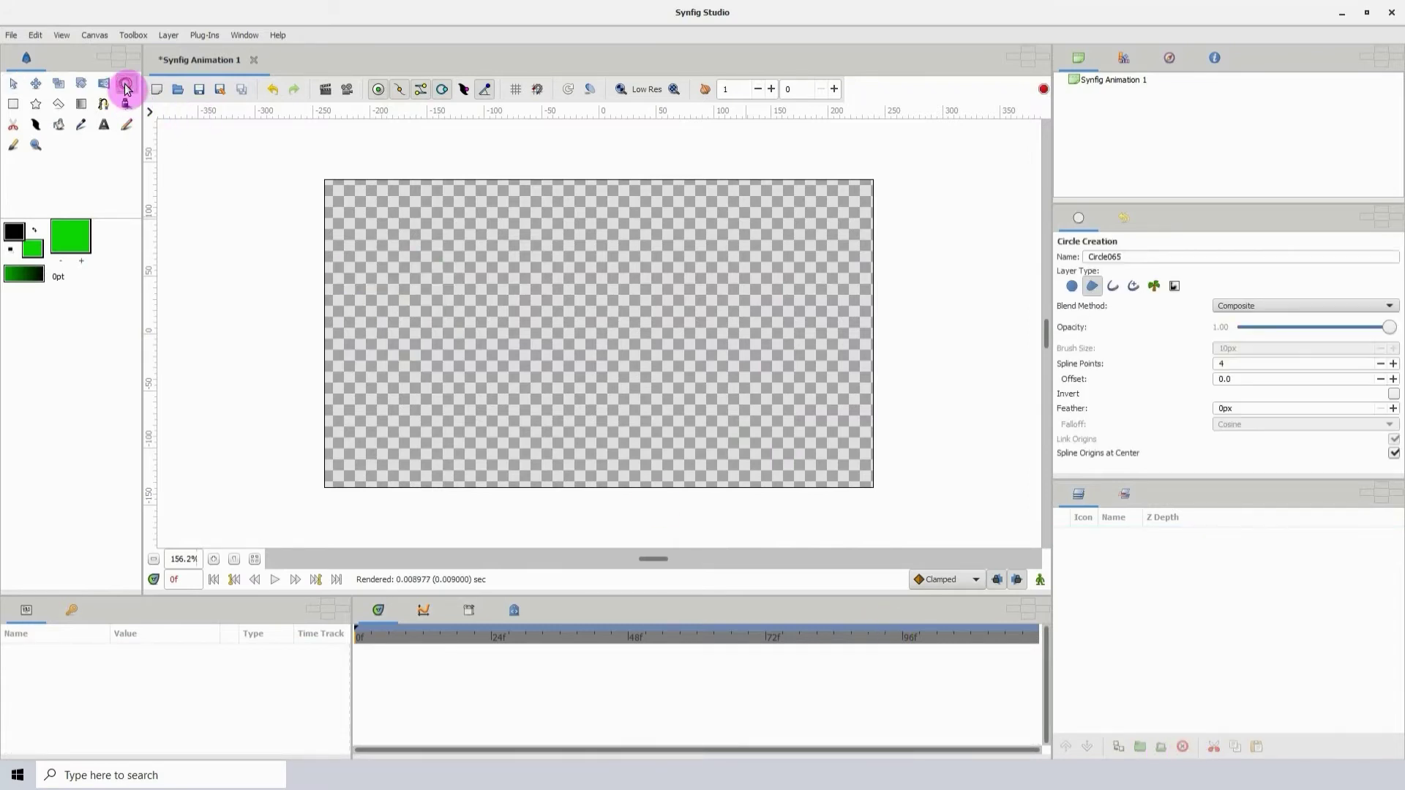
left_click(1112, 289)
left_click(1095, 288)
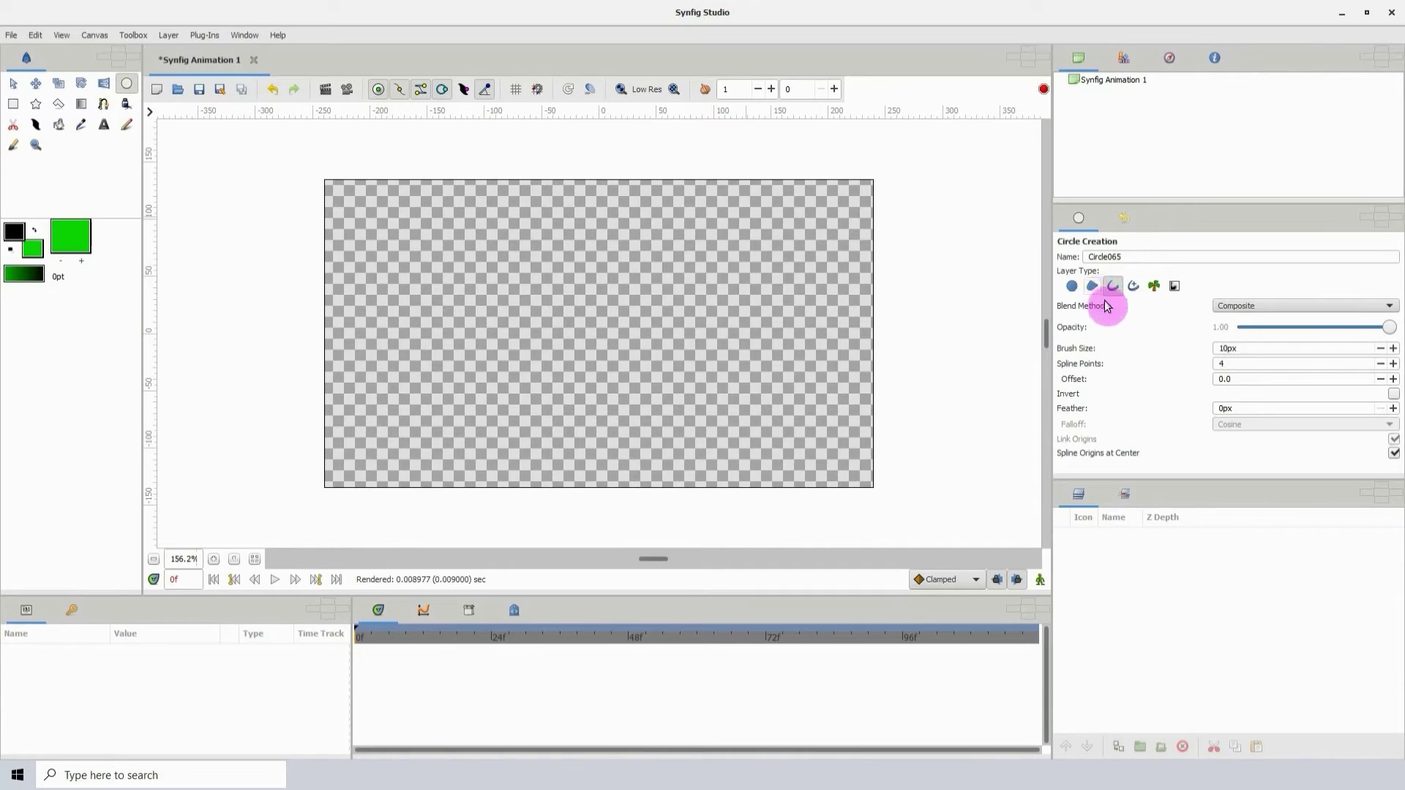
left_click_drag(493, 256, 554, 336)
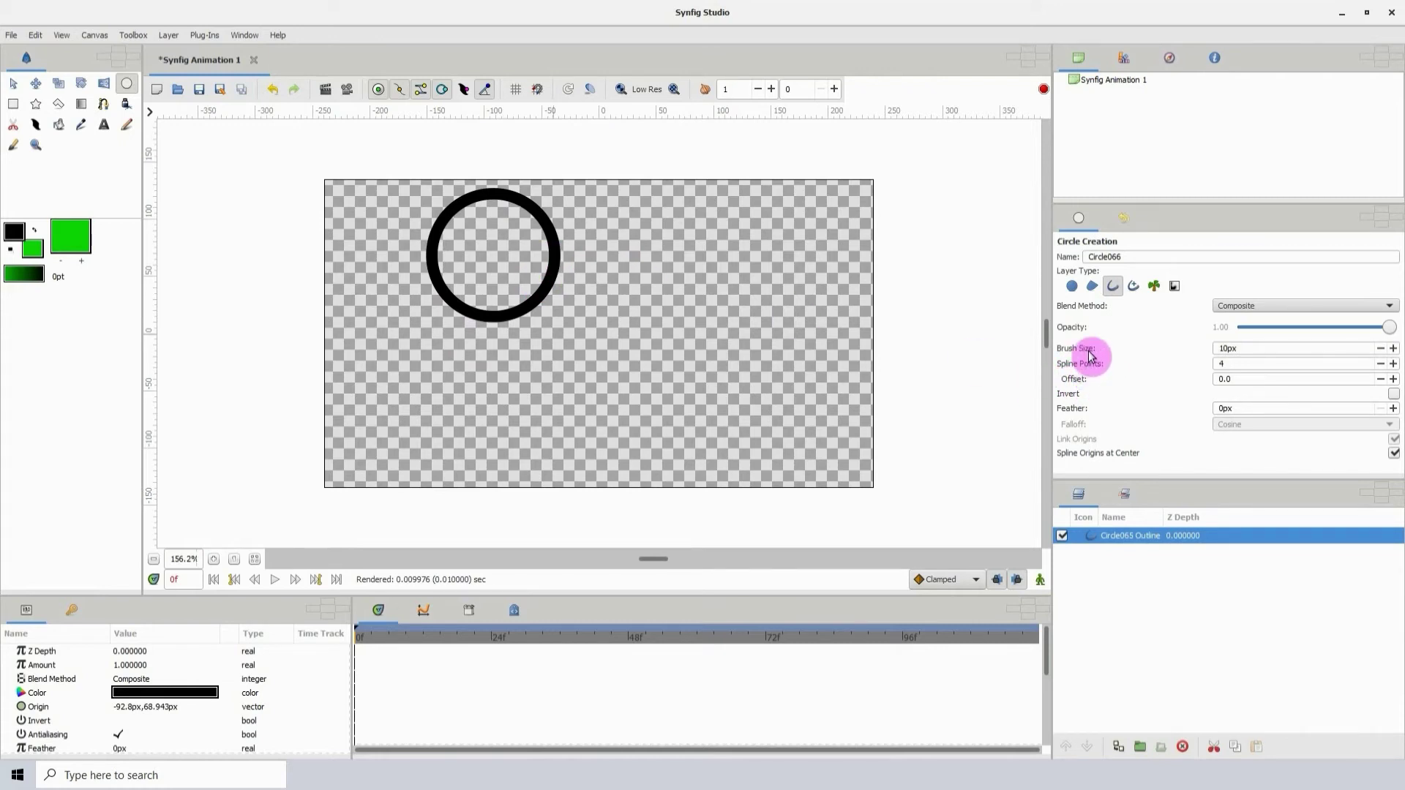
- Draw a thinner 4px outline circle, recolour it dull red, then delete both circle layers
left_click_drag(1264, 348, 1195, 352)
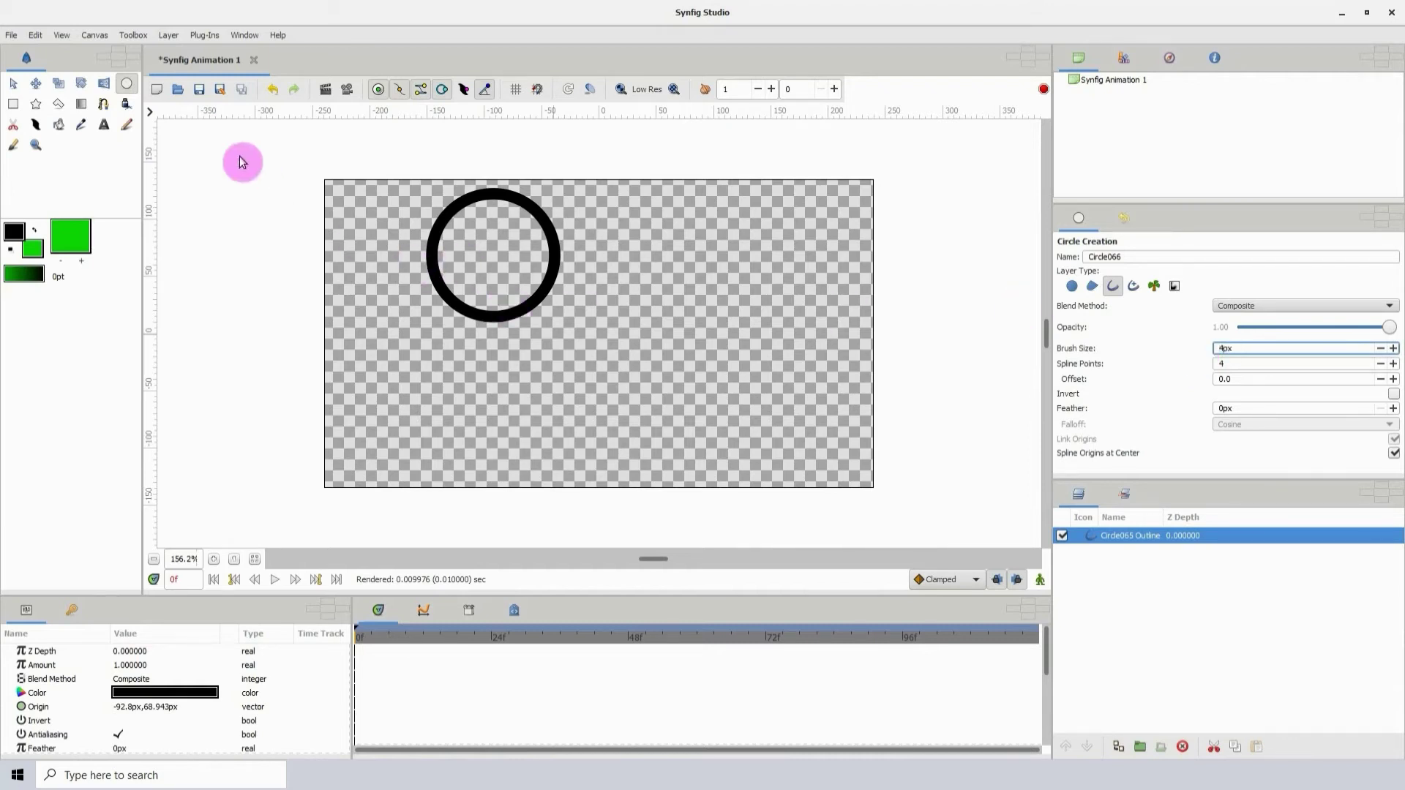
left_click_drag(686, 275, 738, 333)
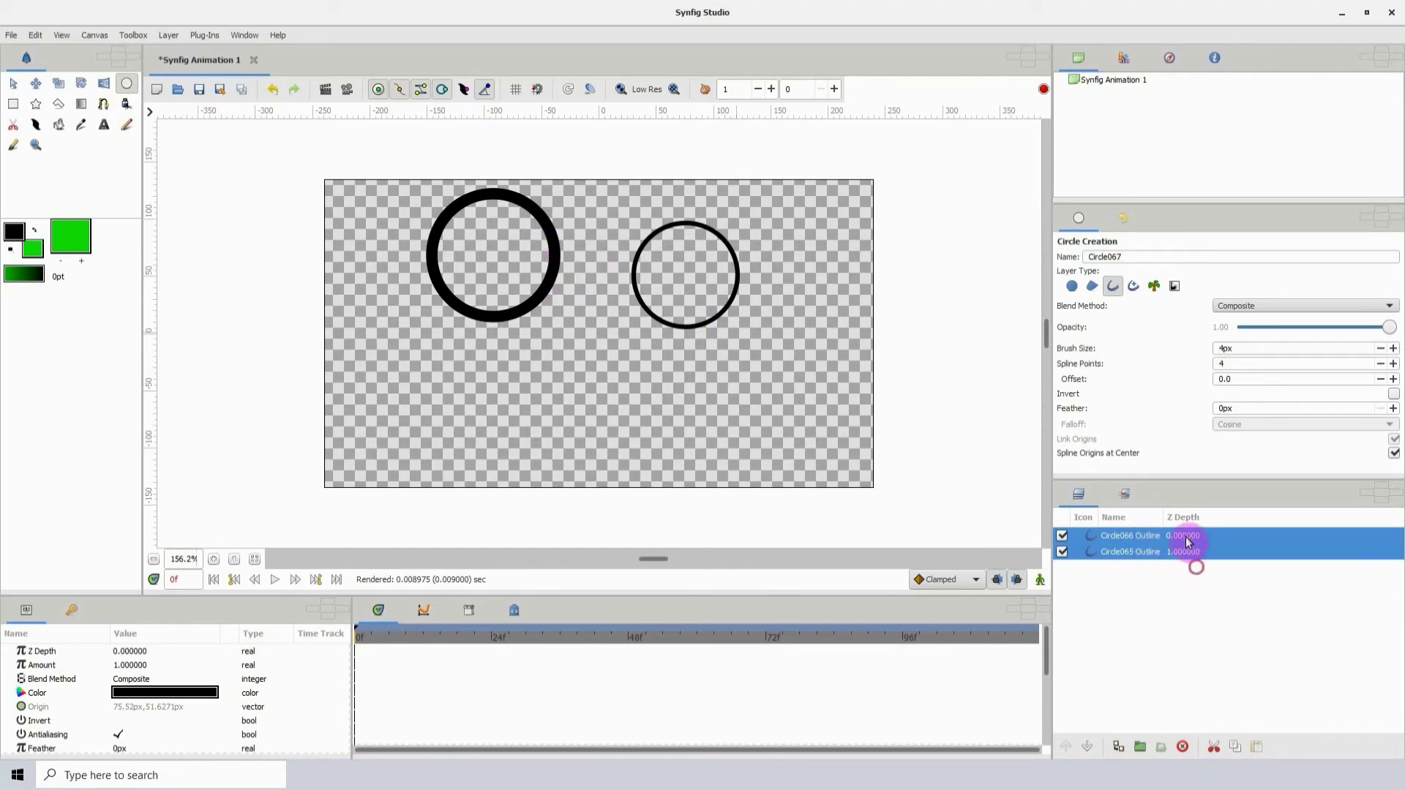
left_click(1219, 537)
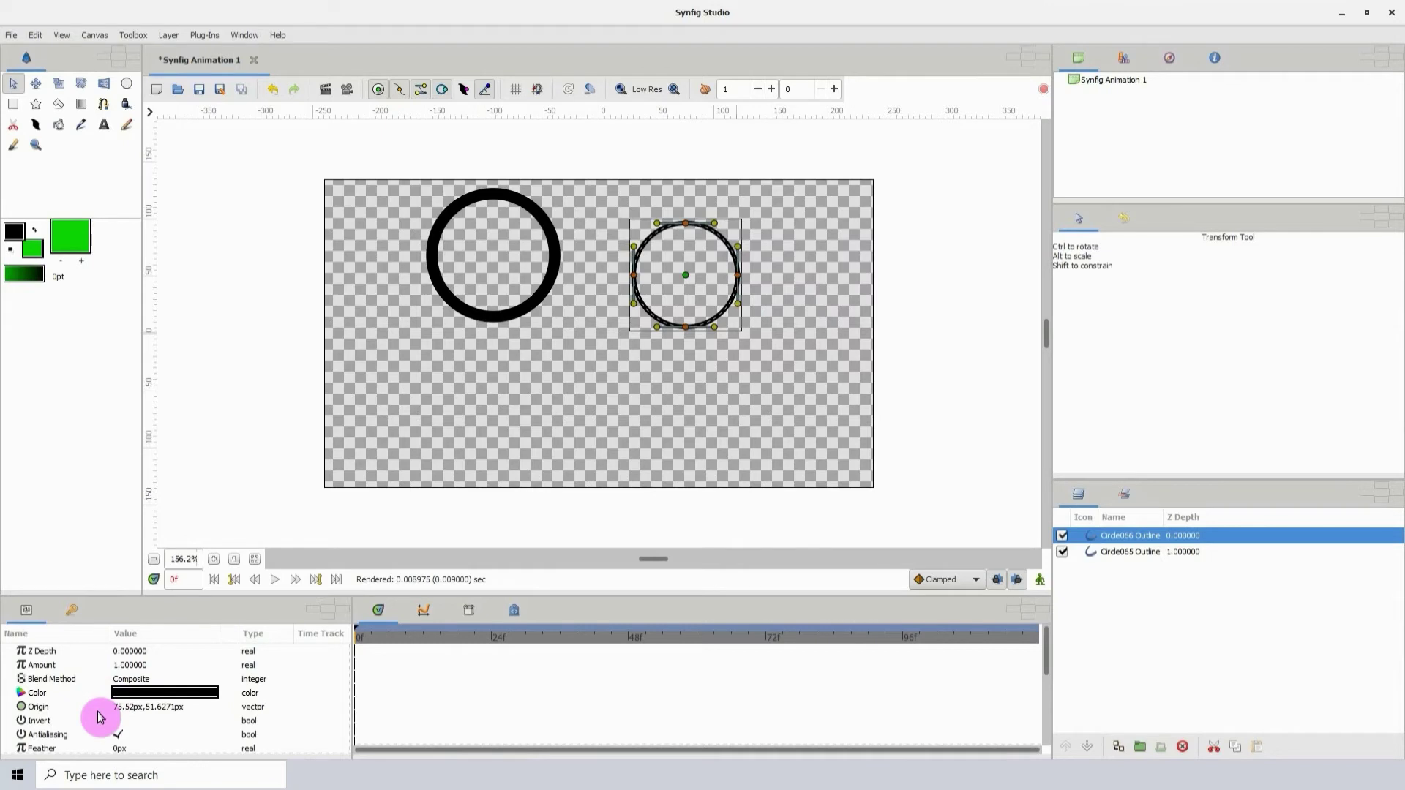
double_click(146, 693)
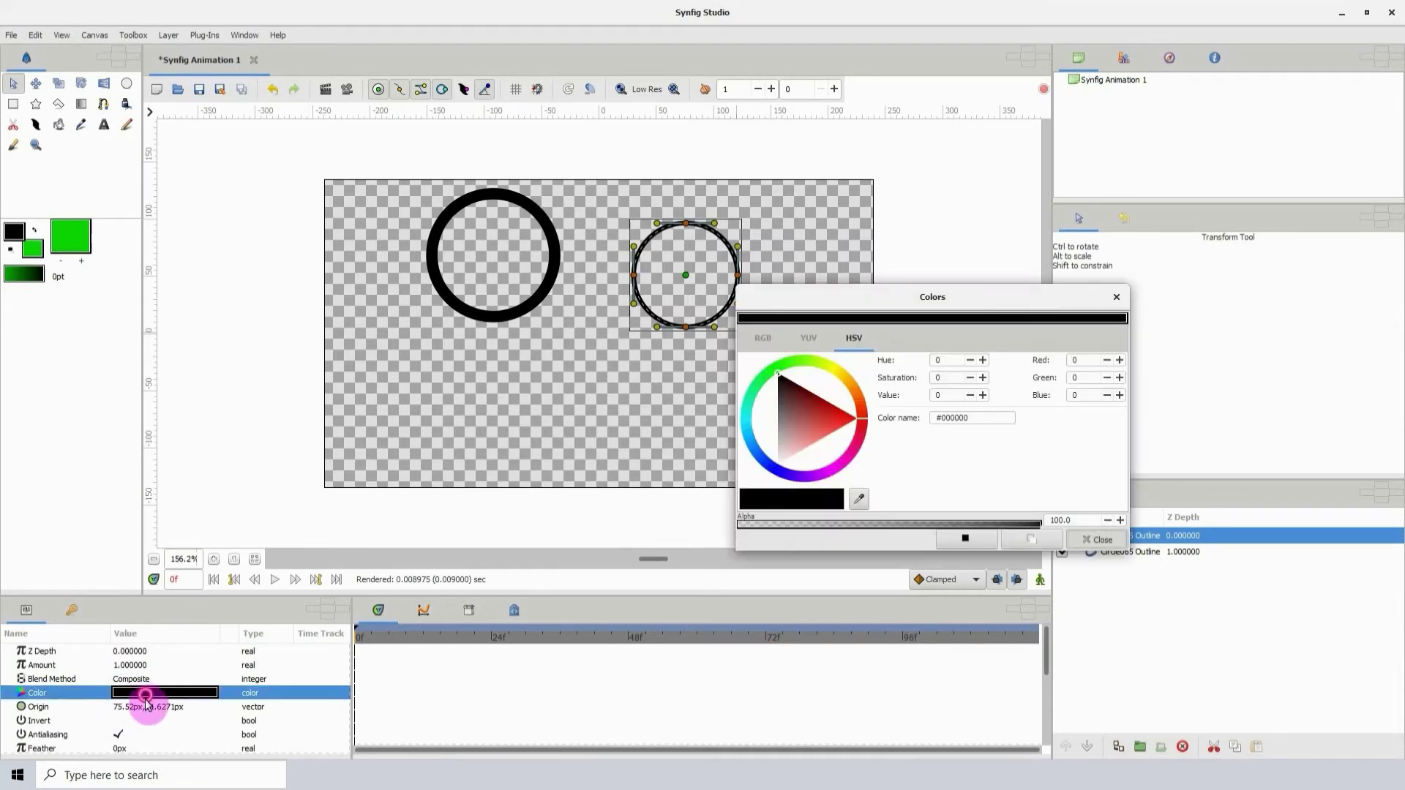
left_click(827, 406)
left_click(836, 437)
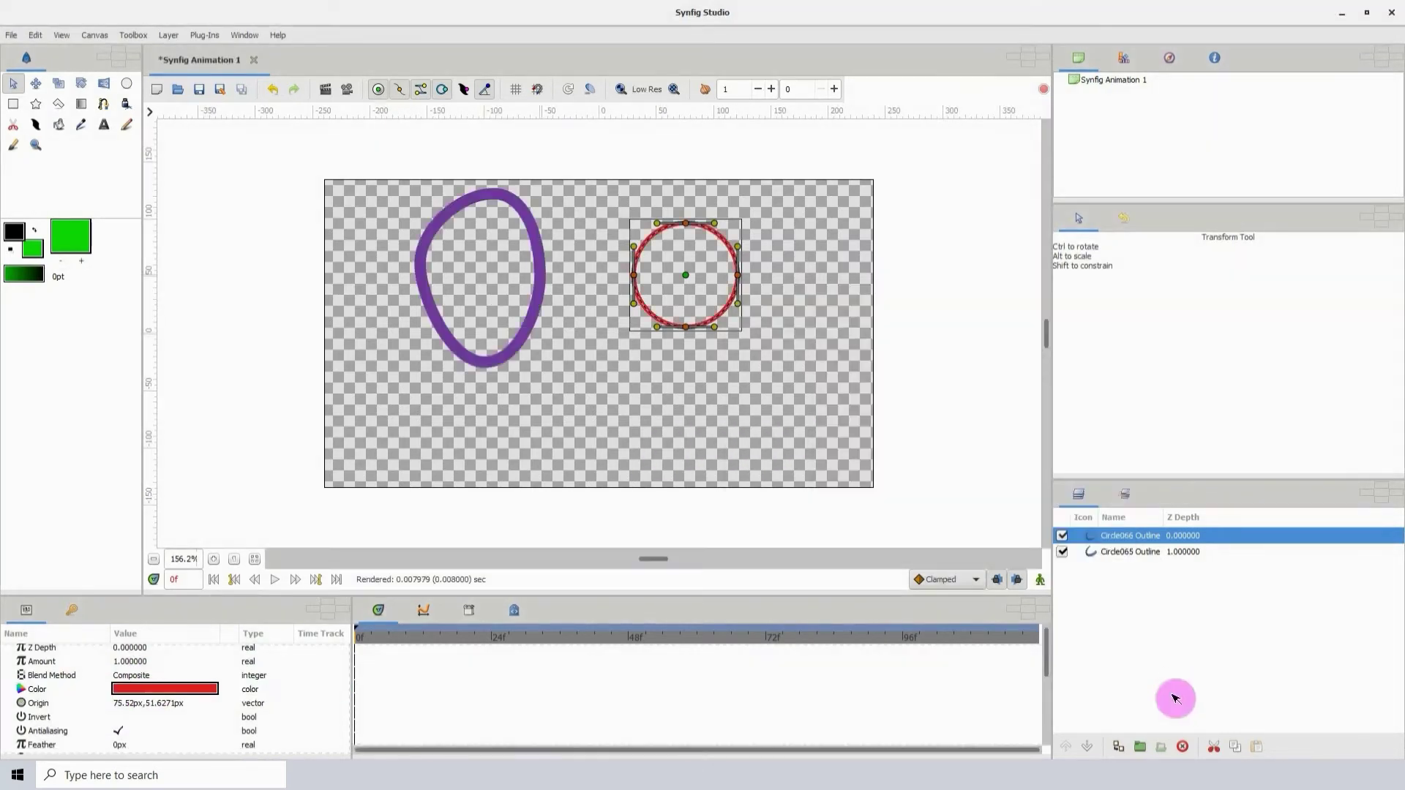
left_click(1183, 746)
left_click(1182, 746)
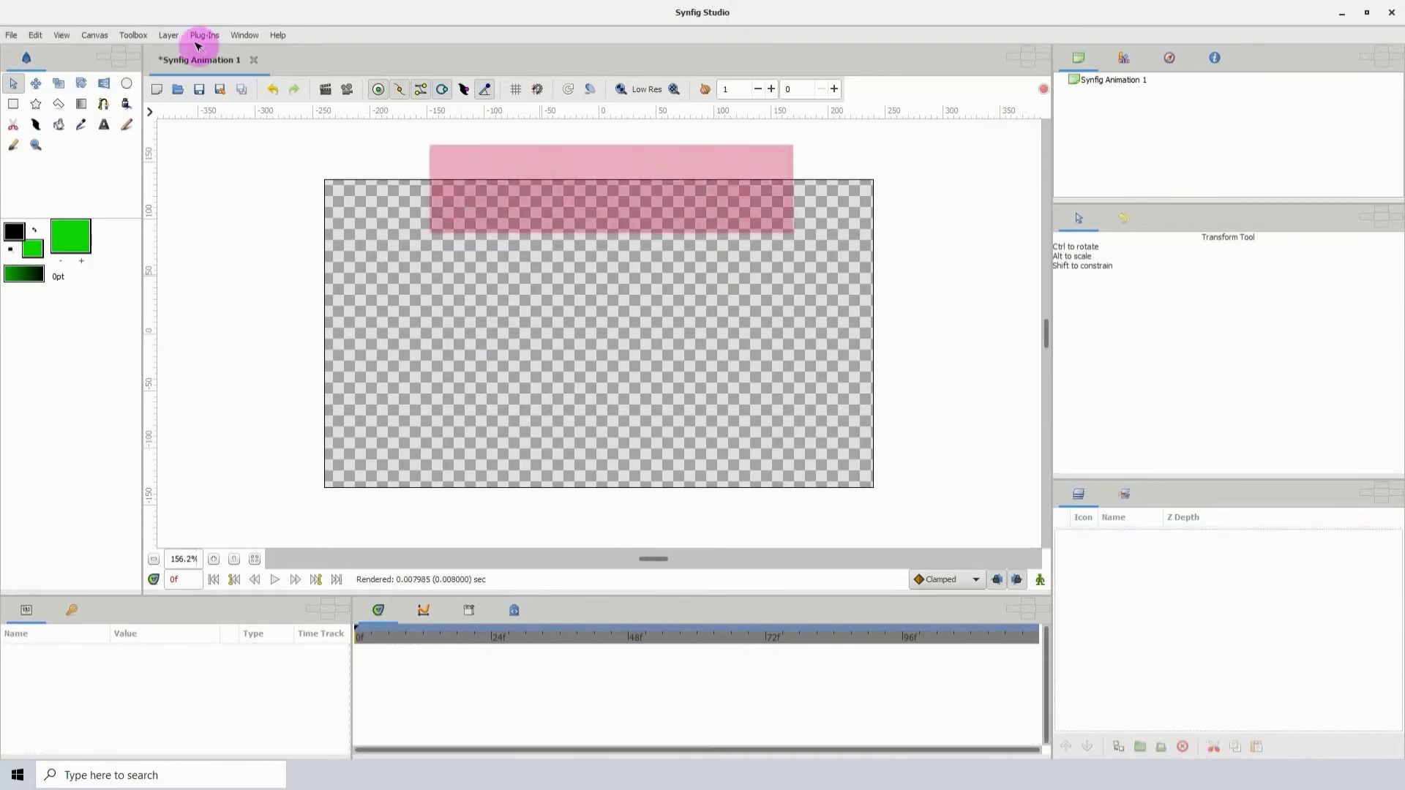
- Draw a green filled rectangle, Rectangle034, just left of the canvas centre
left_click(14, 105)
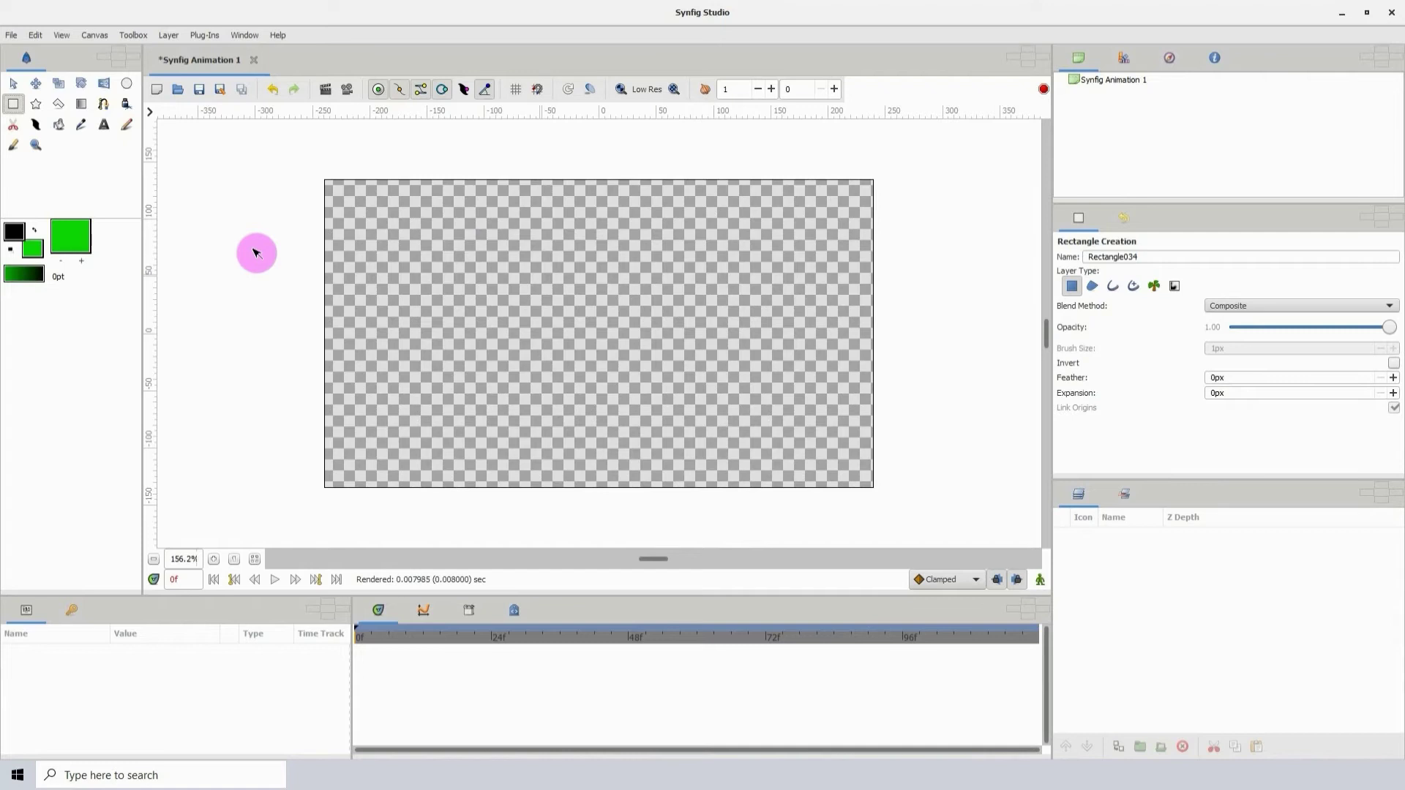
left_click_drag(475, 242, 611, 329)
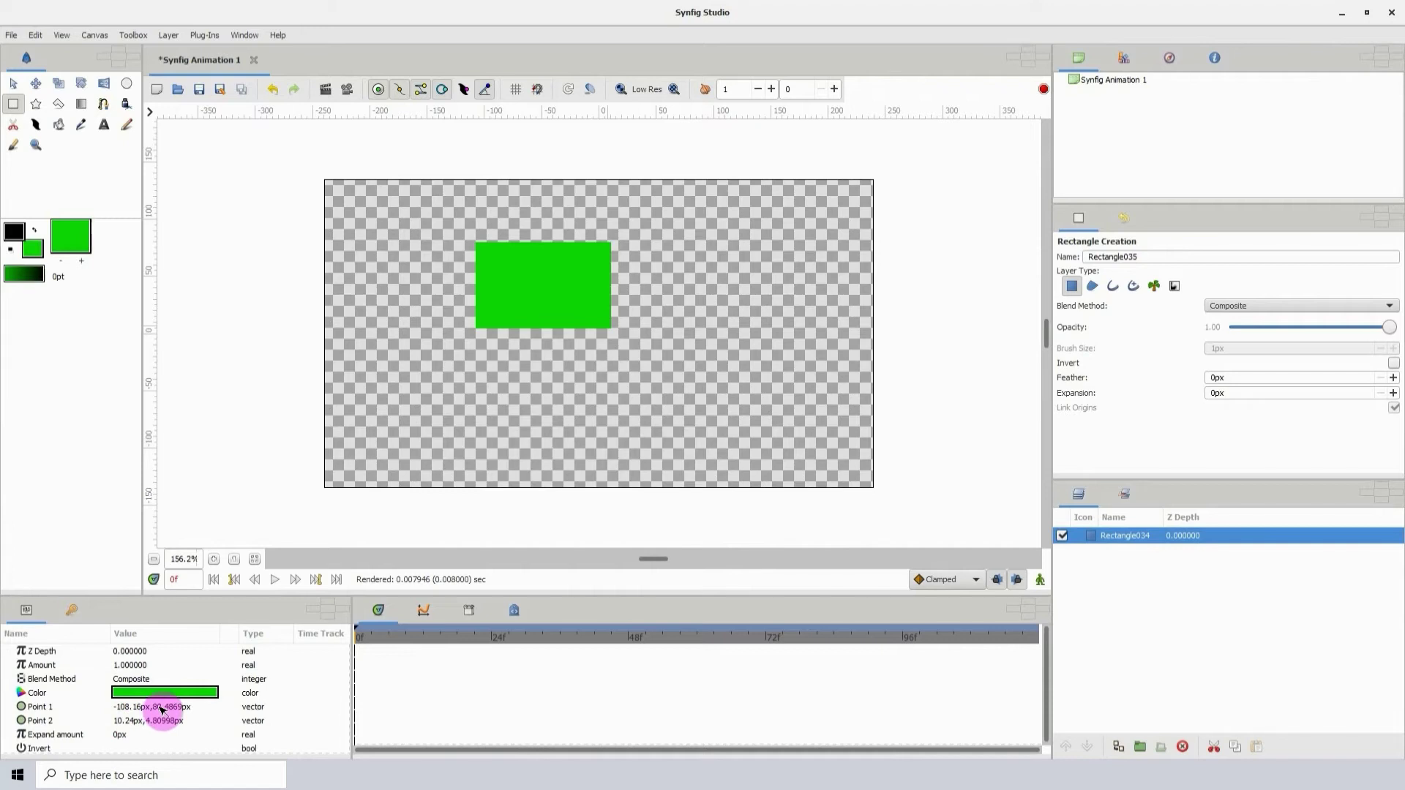
left_click(10, 83)
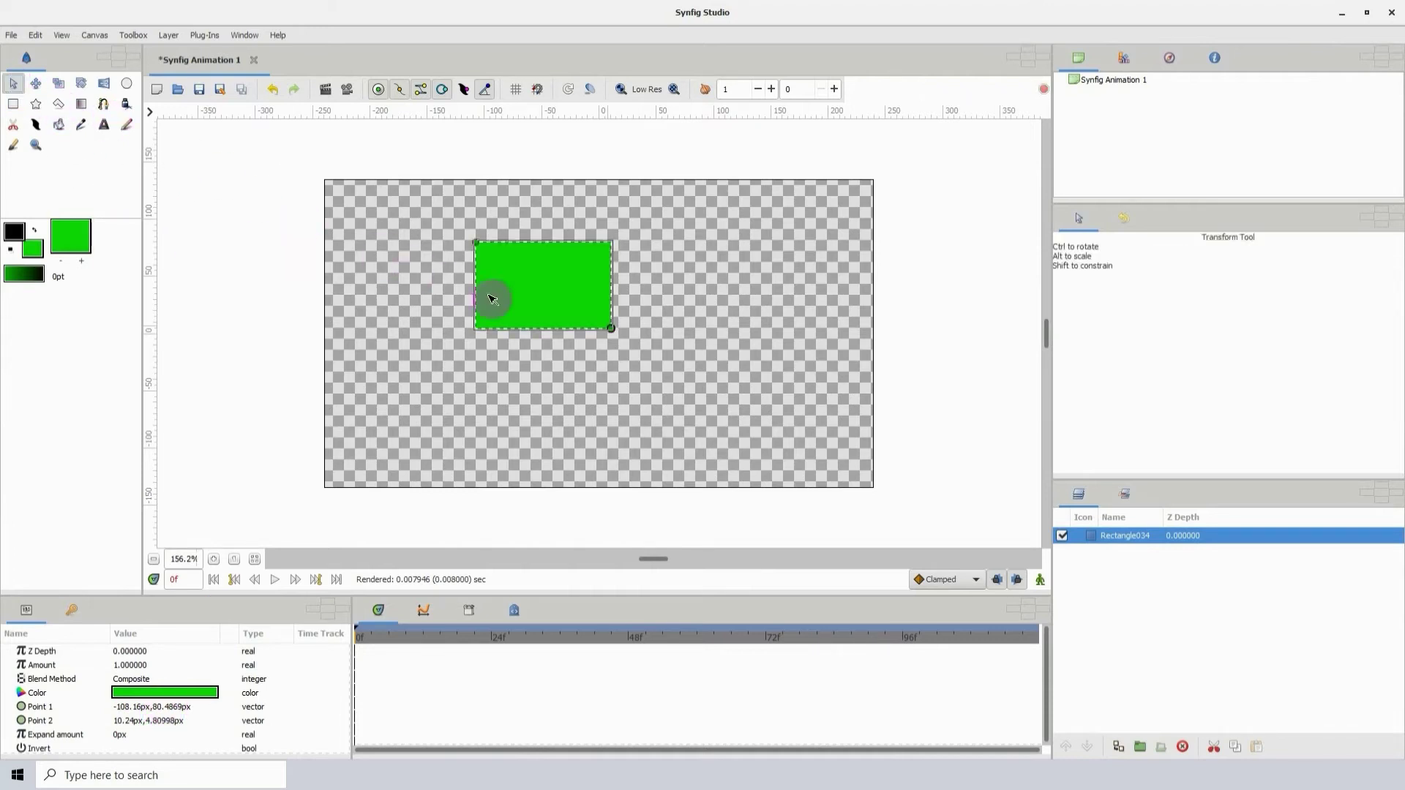
- Move Rectangle034's corners to Point 1 (-97.35, 66.17) and Point 2 (24.39, -51.01), forming a near-square
left_click_drag(548, 276, 586, 322)
left_click(615, 331)
left_click(474, 243)
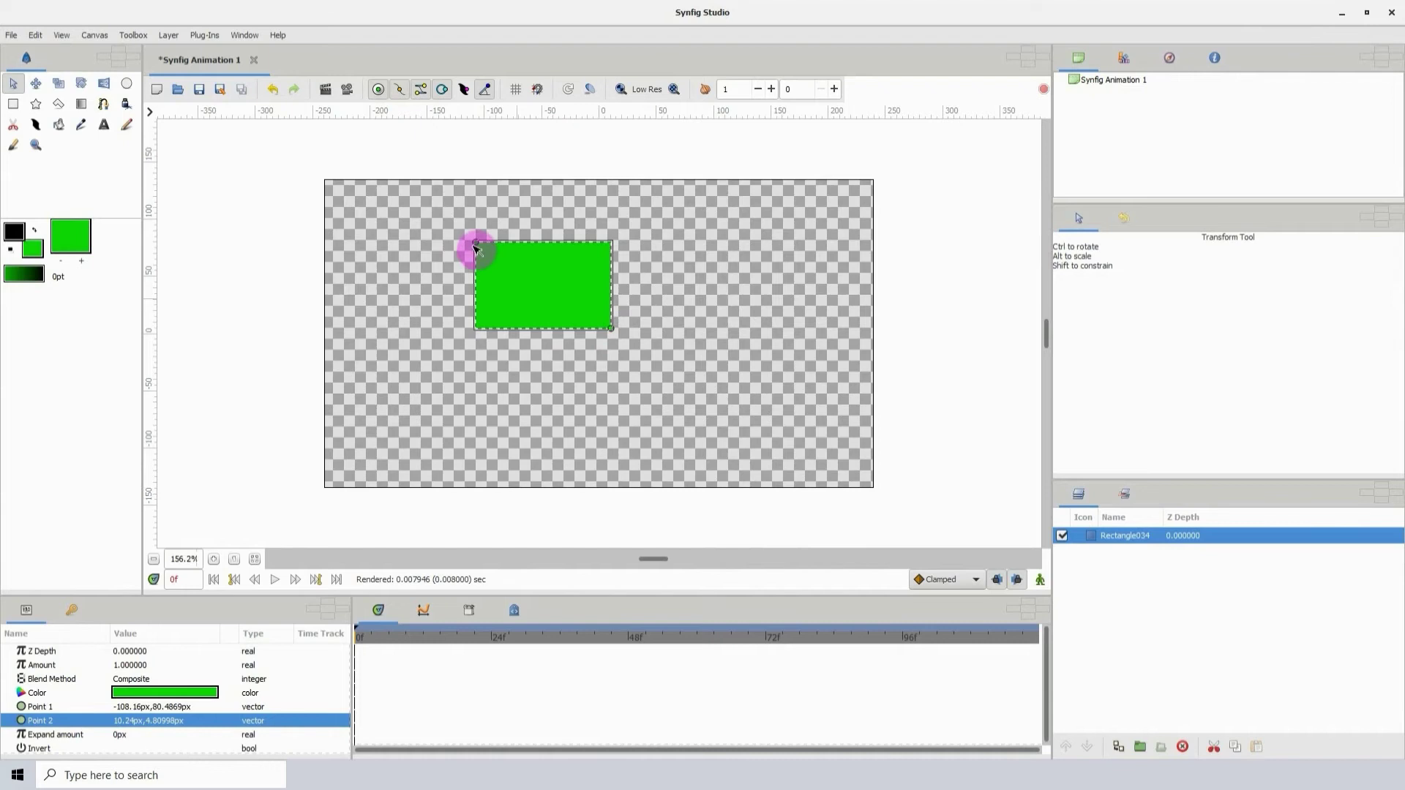
left_click(215, 560)
left_click(215, 560)
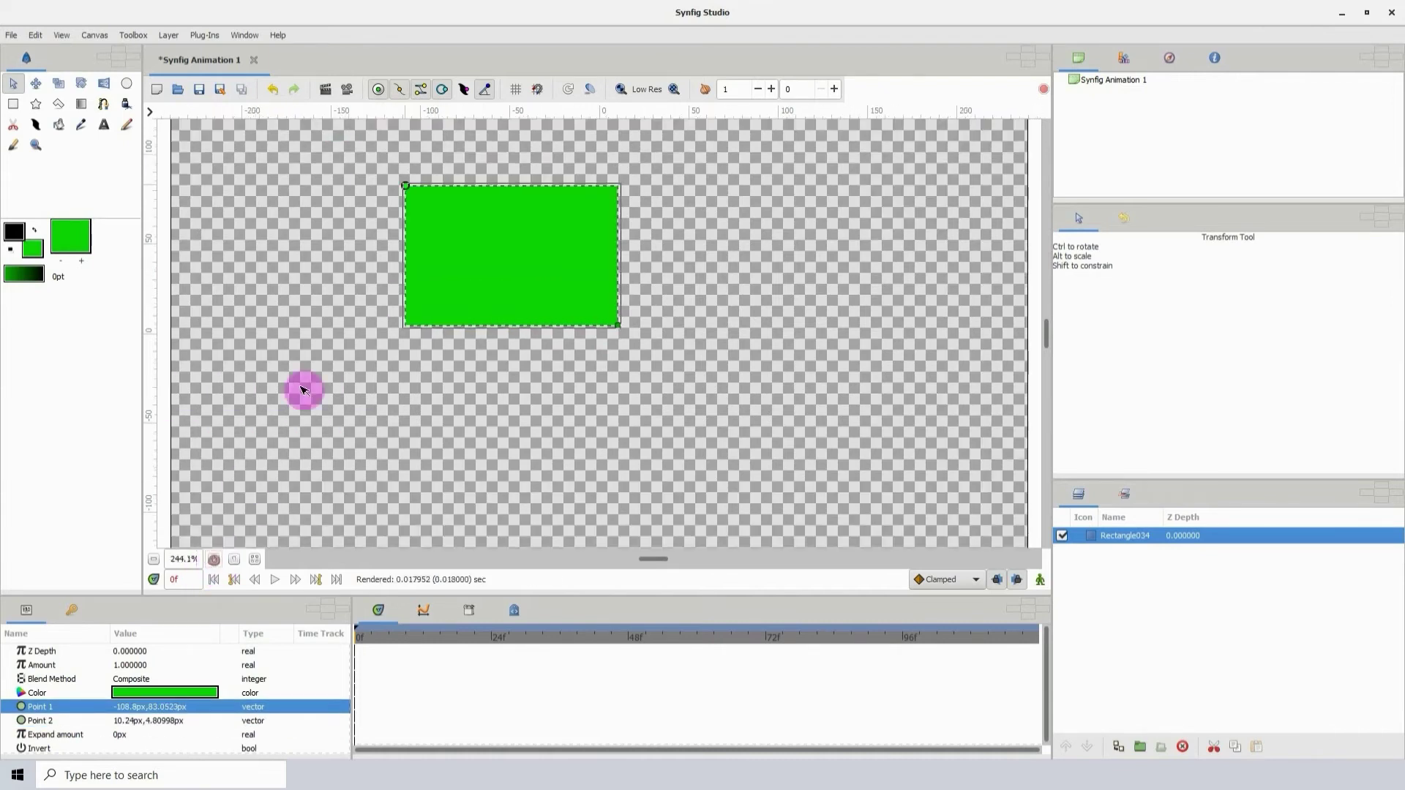
left_click_drag(406, 186, 425, 215)
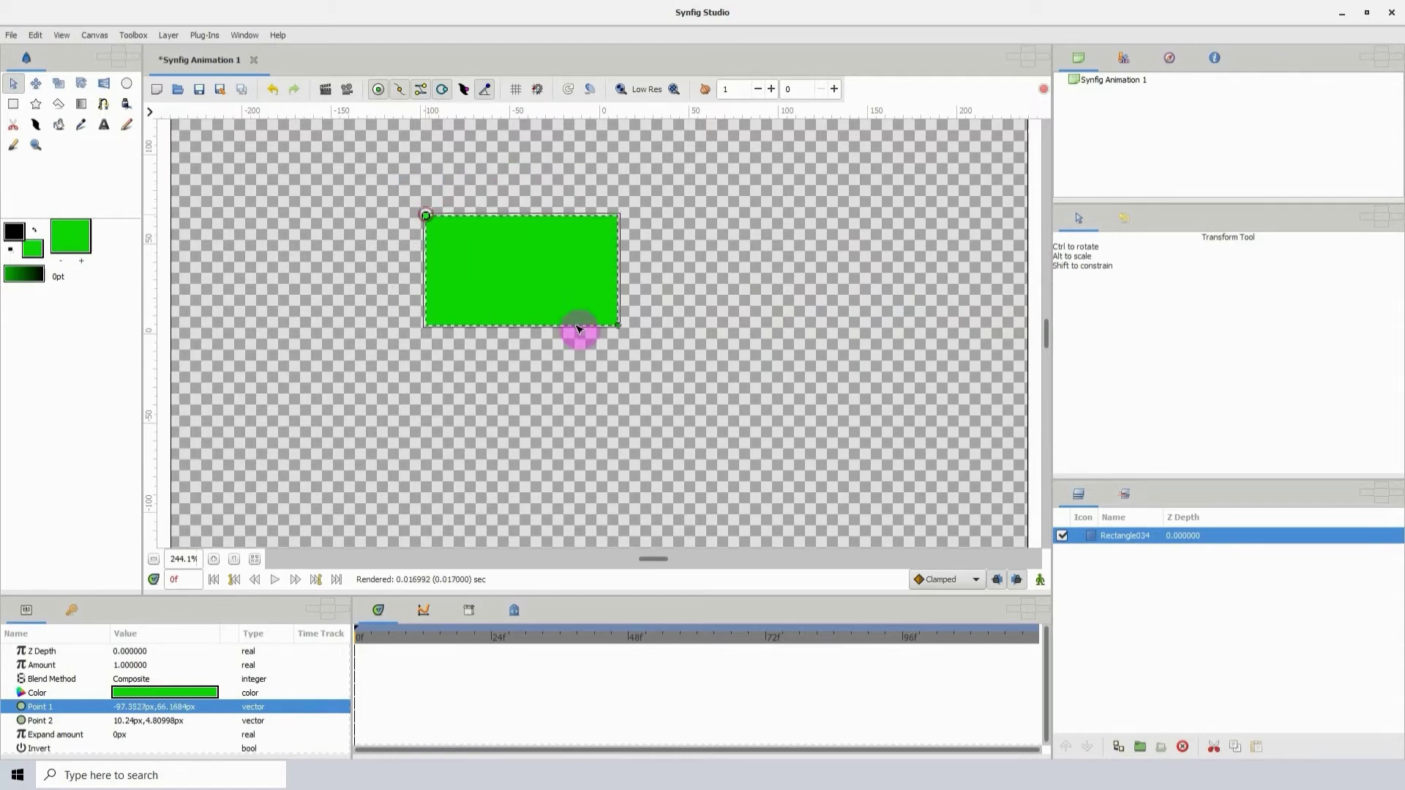
left_click_drag(620, 326, 643, 425)
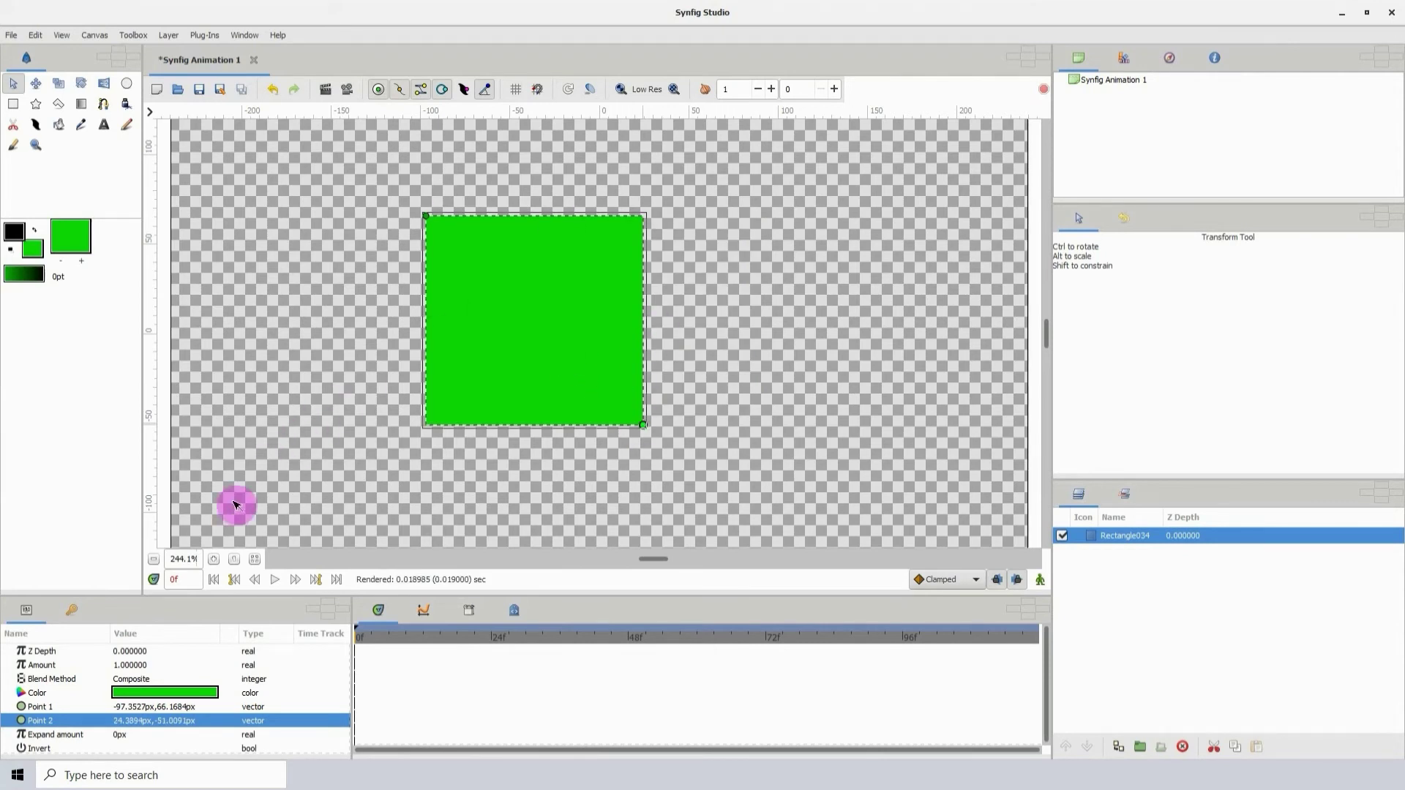
left_click(153, 559)
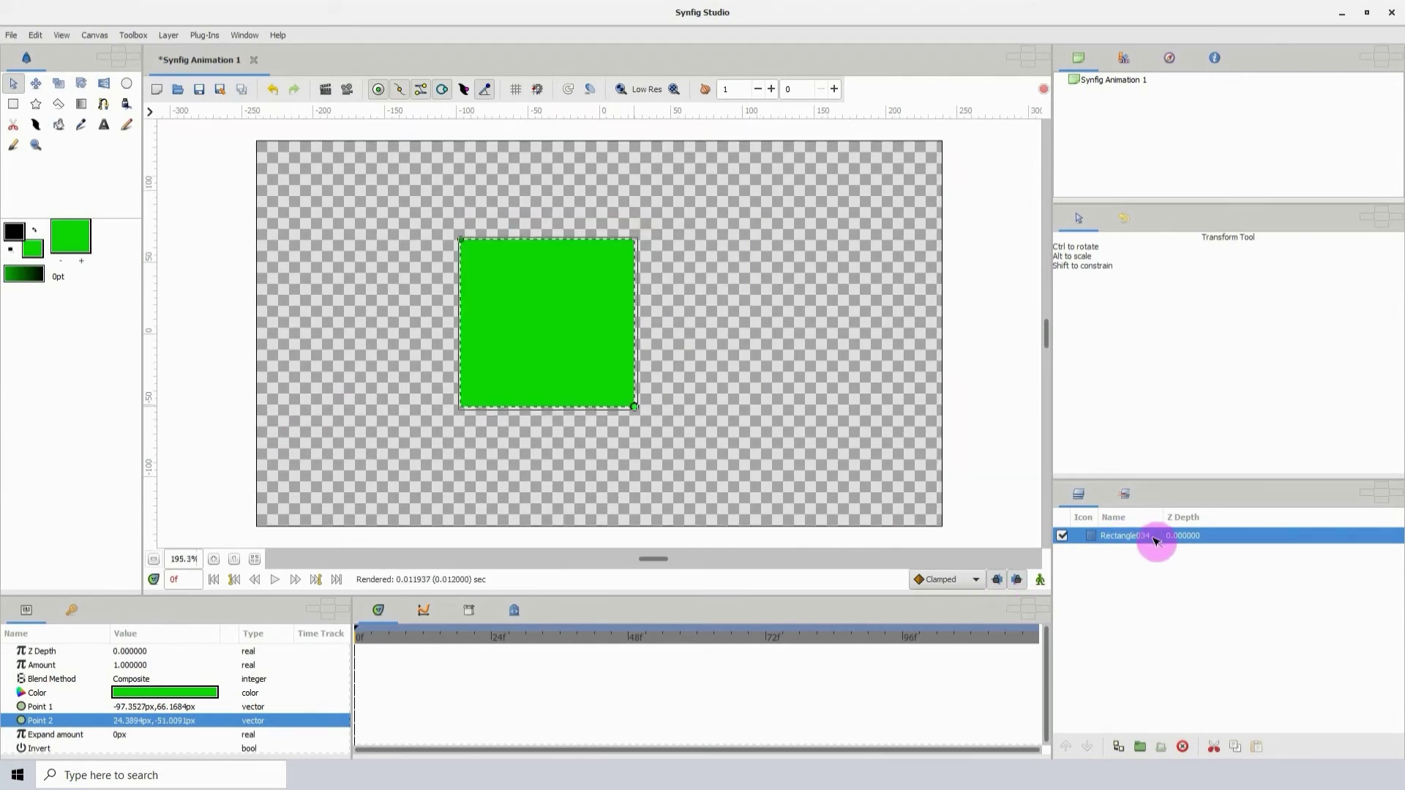
- Group the green square, move it left, and rotate it to nearly upright
left_click(1140, 746)
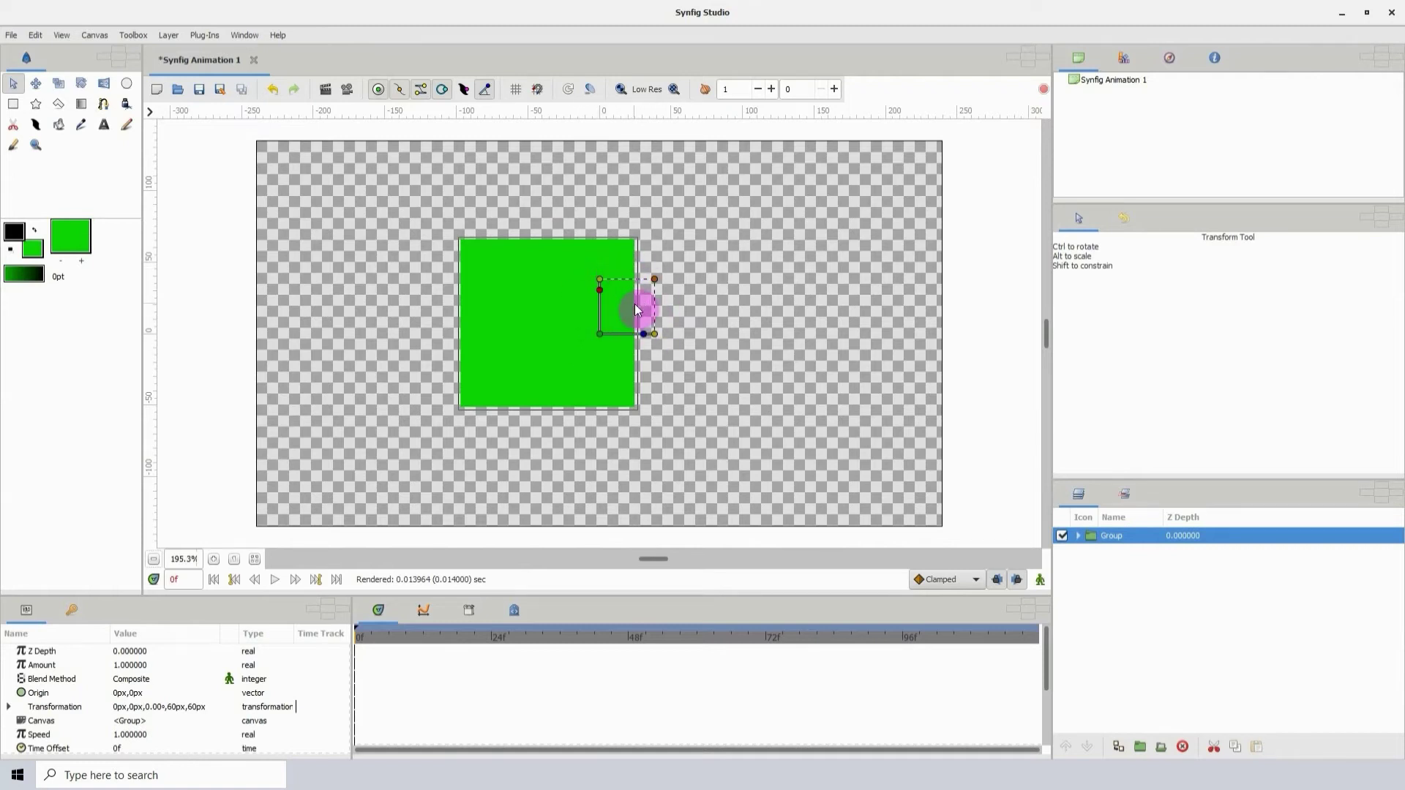
left_click_drag(602, 341, 556, 345)
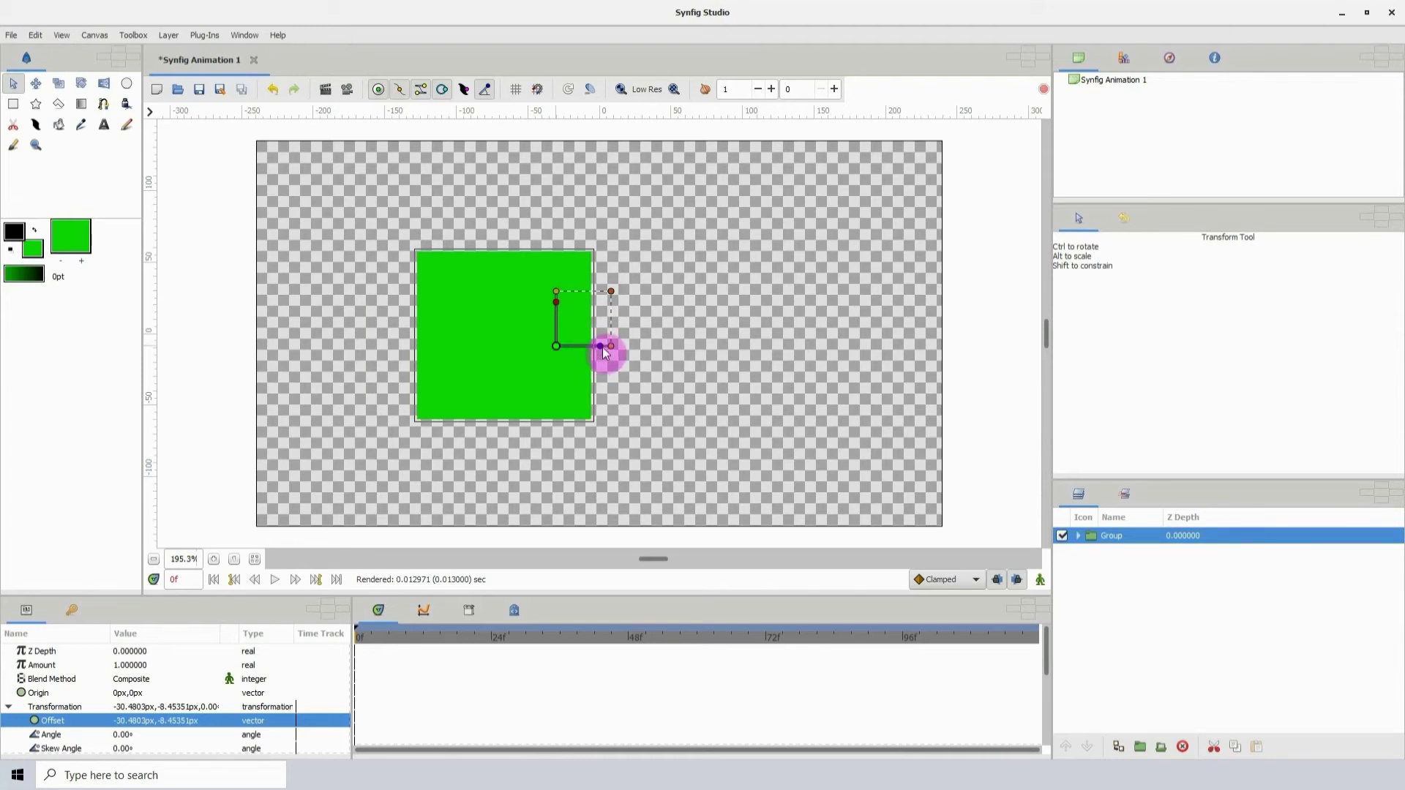
left_click(216, 560)
left_click_drag(588, 349, 583, 329)
left_click_drag(560, 279, 626, 354)
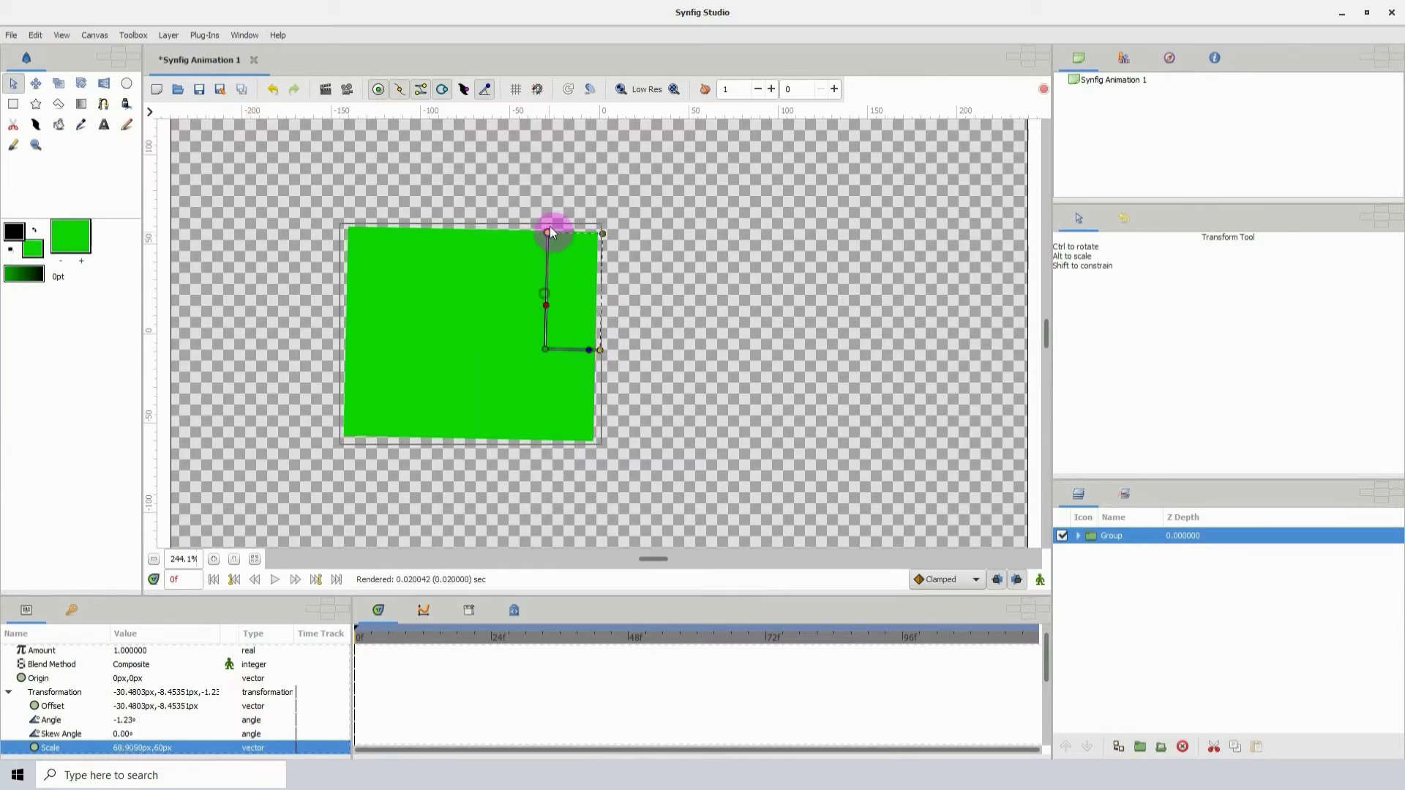
- Stretch the grouped shape taller, shorten it again, then delete the group
left_click_drag(550, 234, 552, 231)
left_click_drag(554, 294, 578, 313)
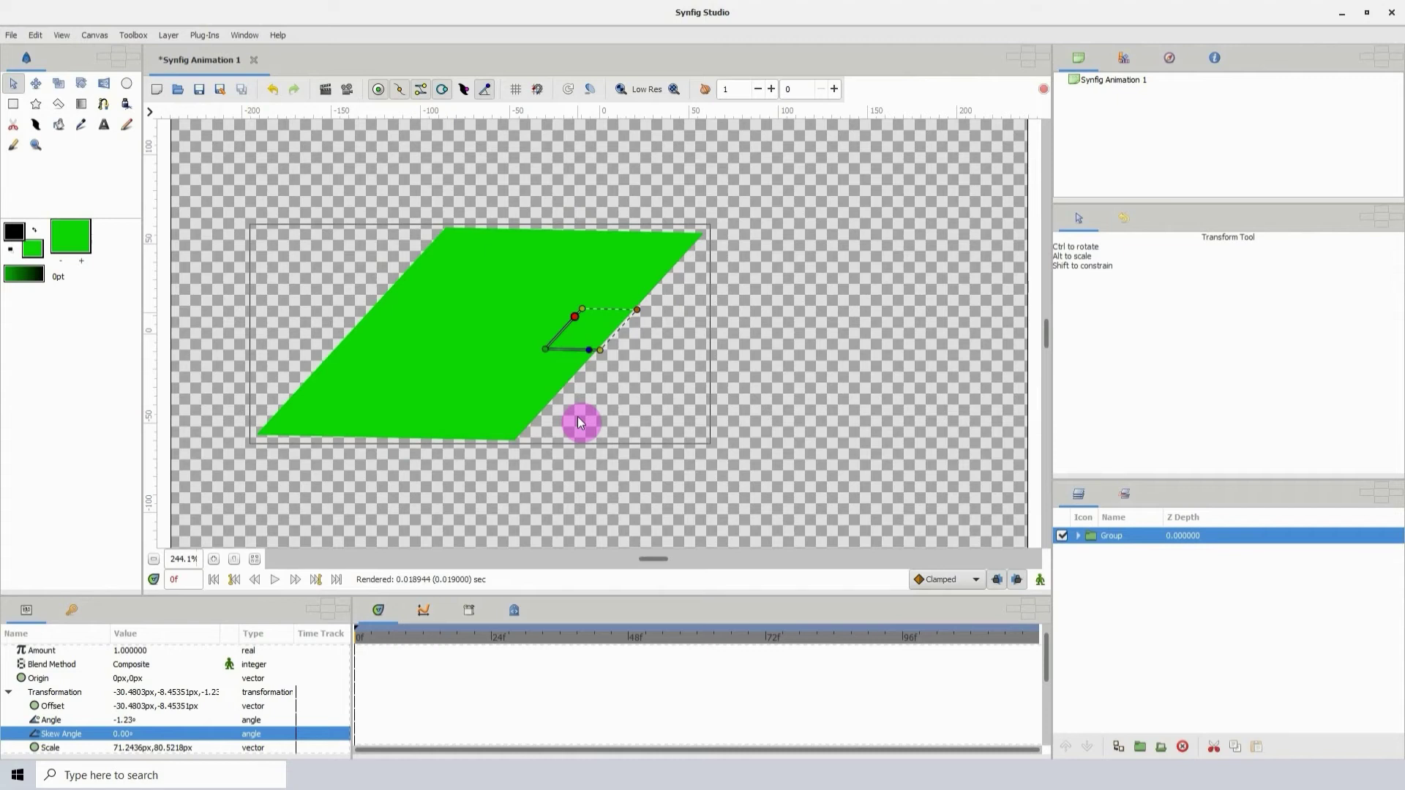
left_click(1180, 746)
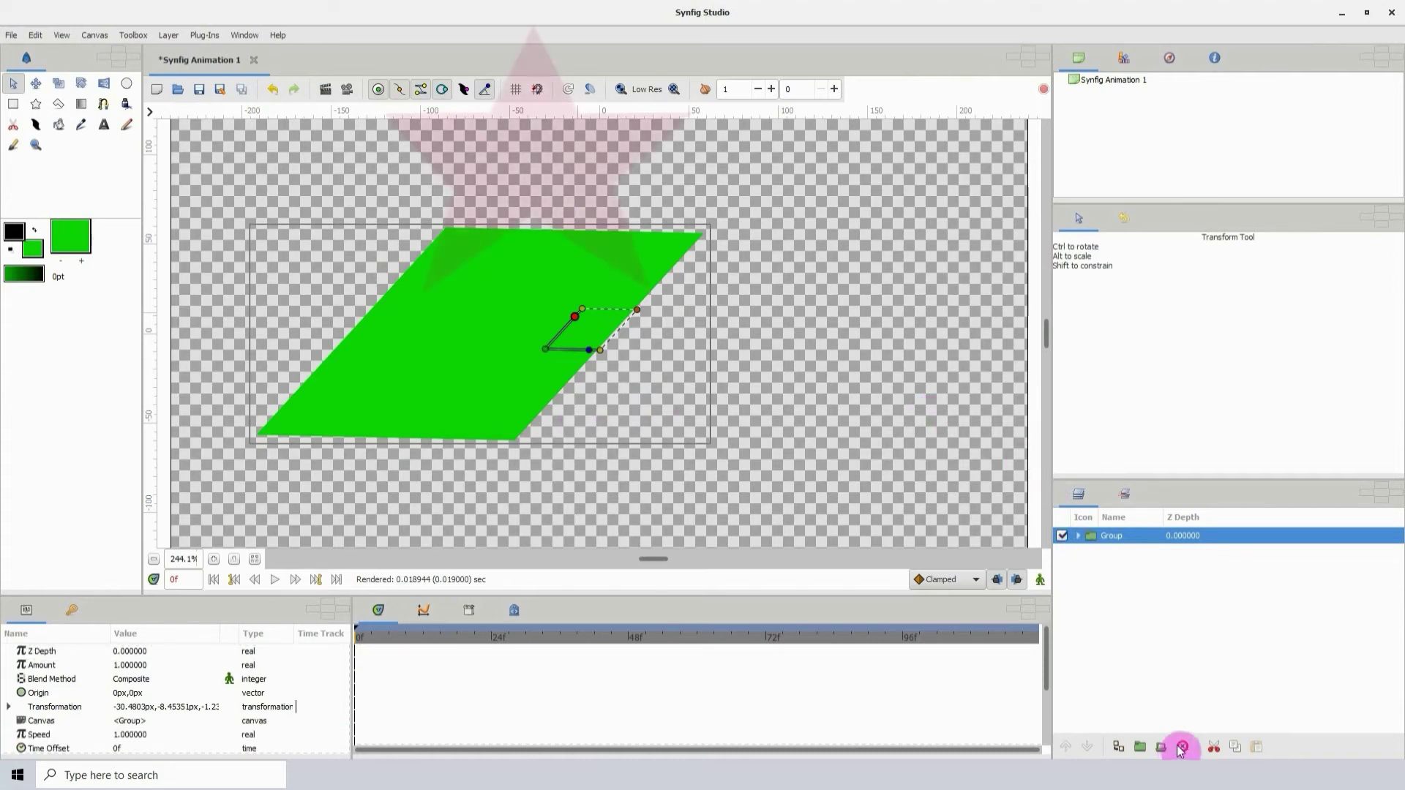
- Draw a green five-point star, then a ten-point star beside it
left_click(37, 107)
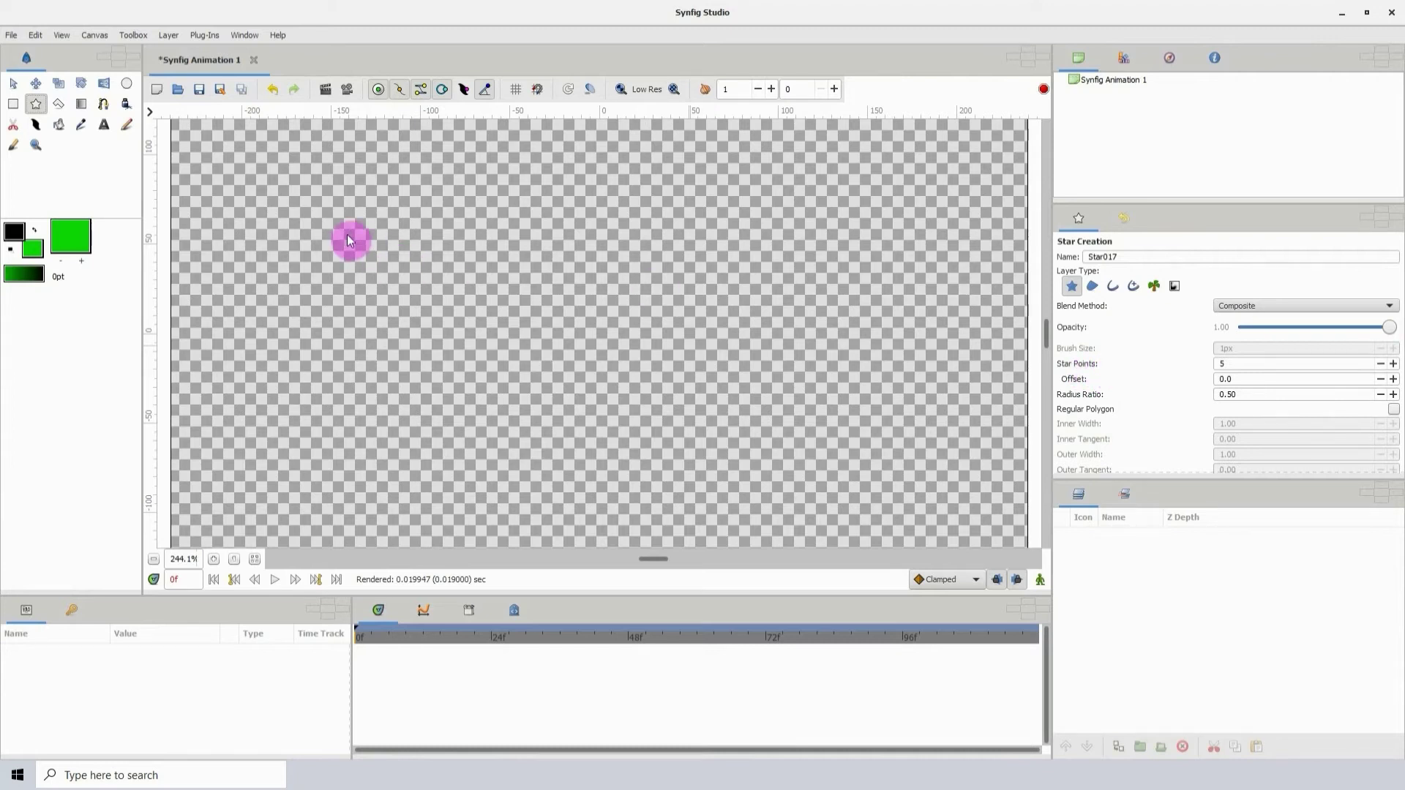
mouse_move(379, 284)
left_mouse_down()
mouse_move(396, 314)
mouse_move(372, 269)
left_mouse_up()
left_click(1244, 365)
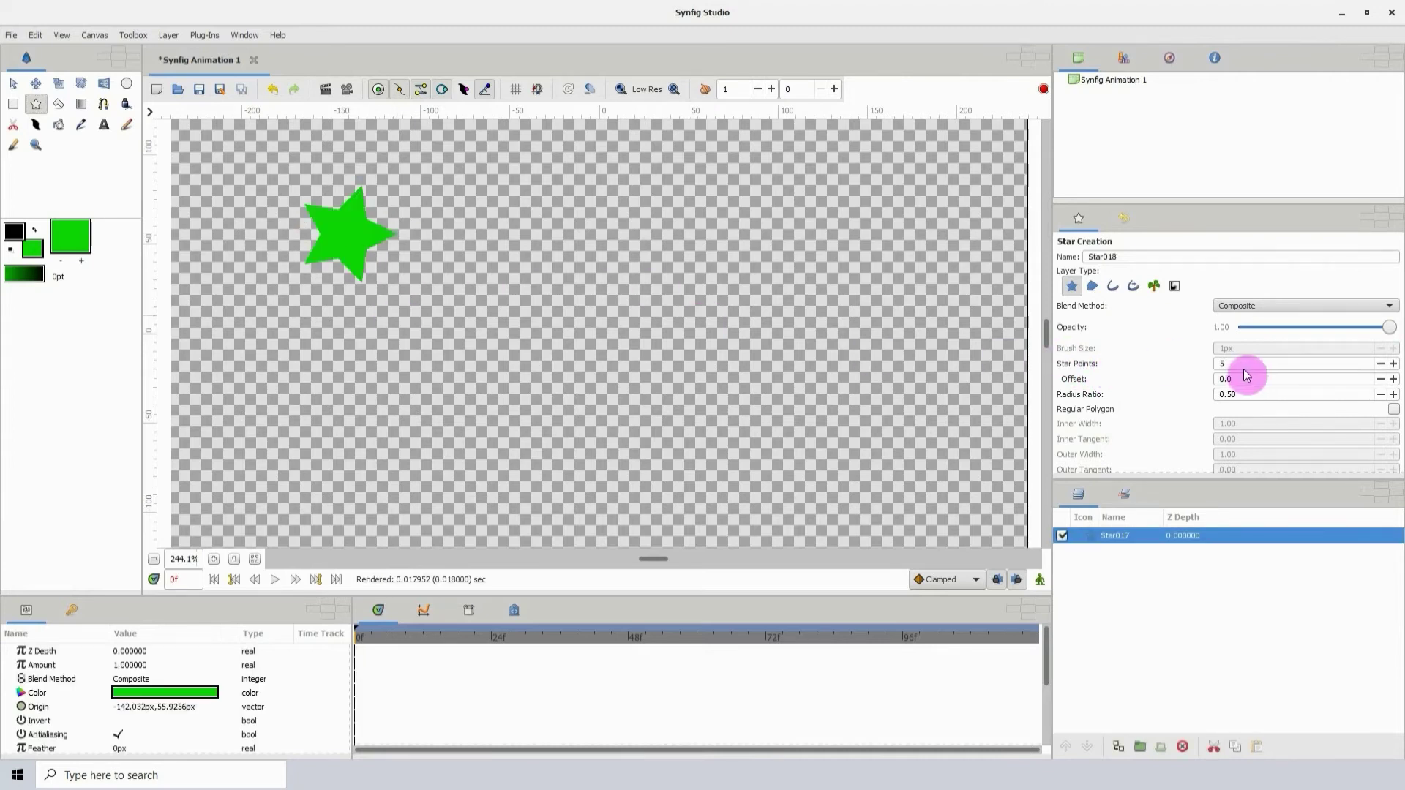
left_click_drag(1244, 366, 1201, 366)
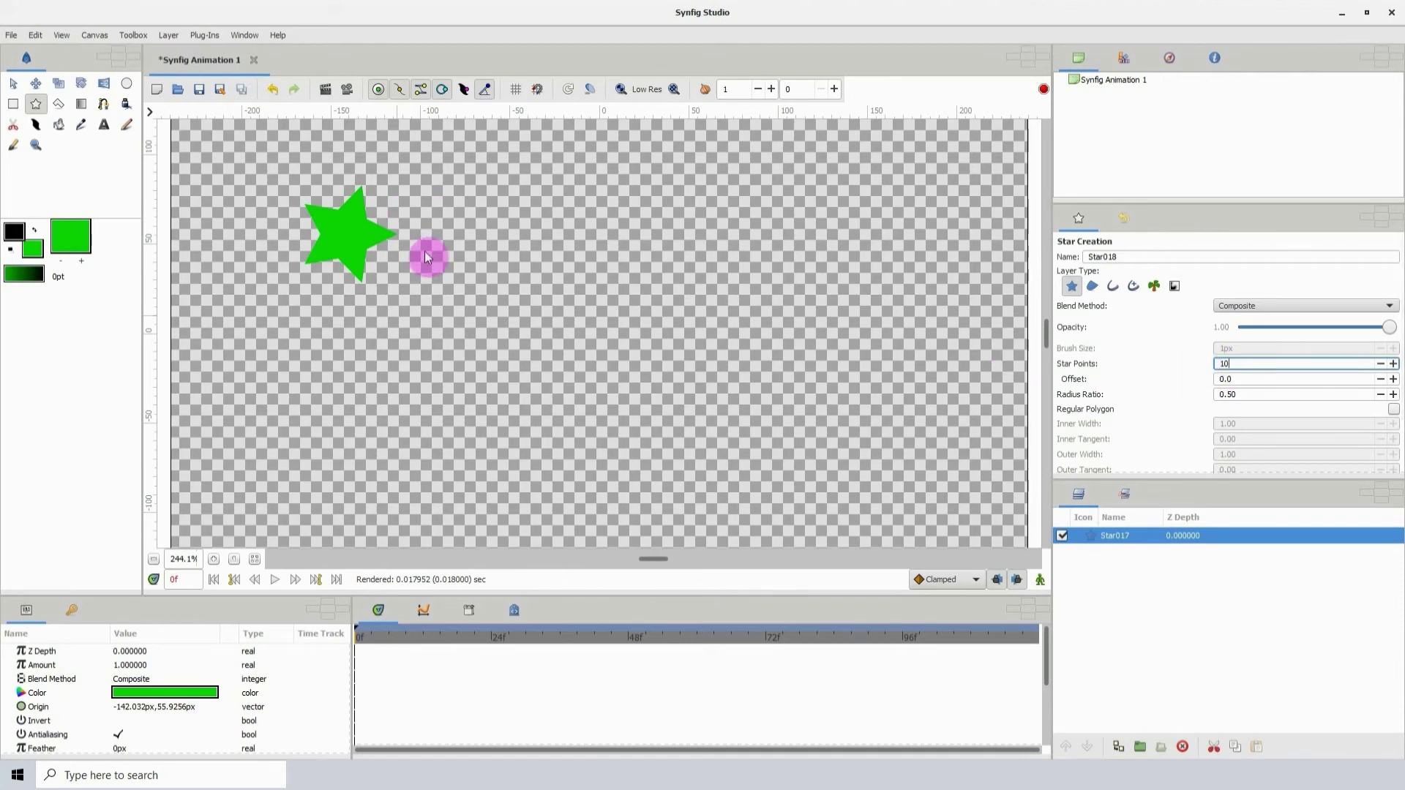
left_click_drag(518, 231, 580, 310)
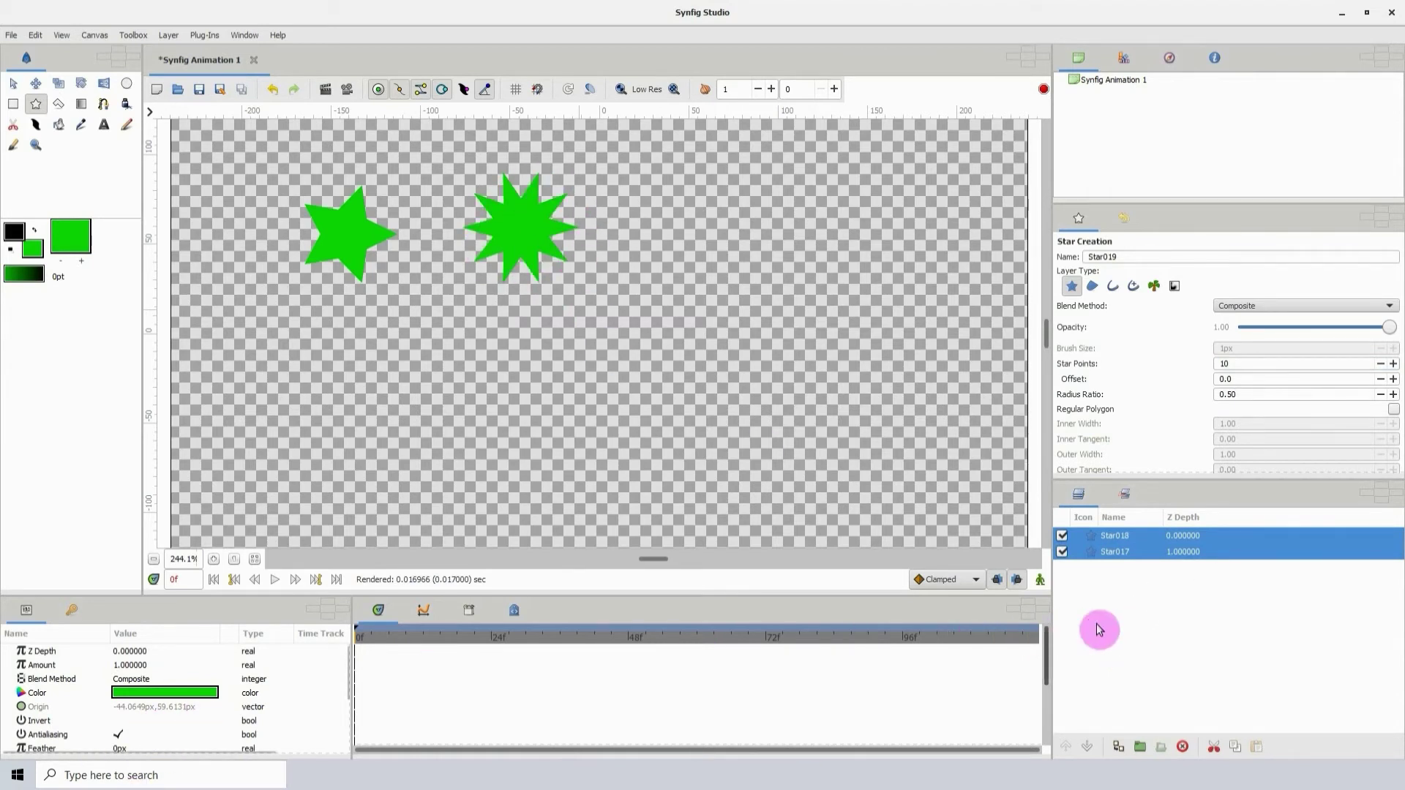
- Change the ten-point star's Points to 5 and enlarge its inner radius
left_click(1200, 535)
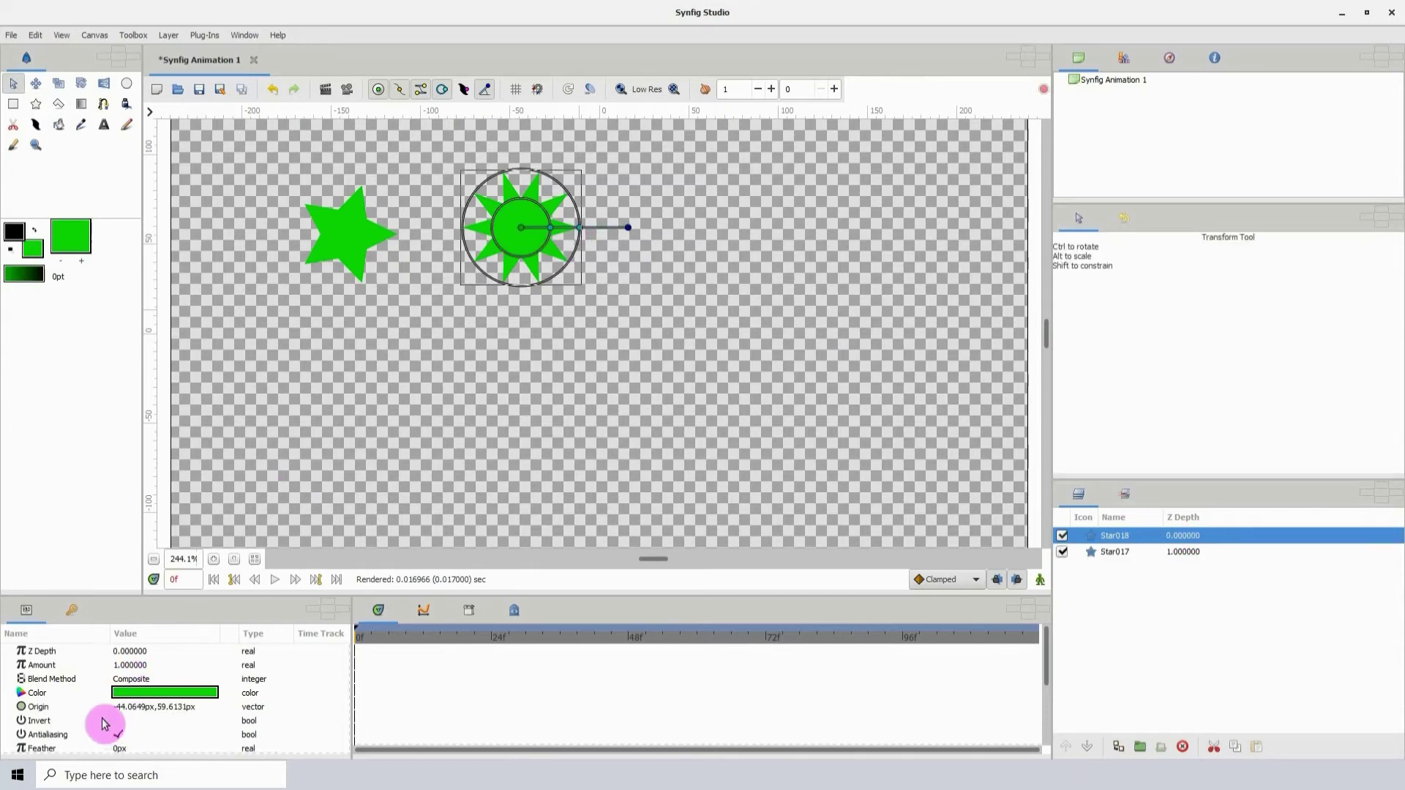
scroll(104, 724, "down", 2)
left_click(164, 734)
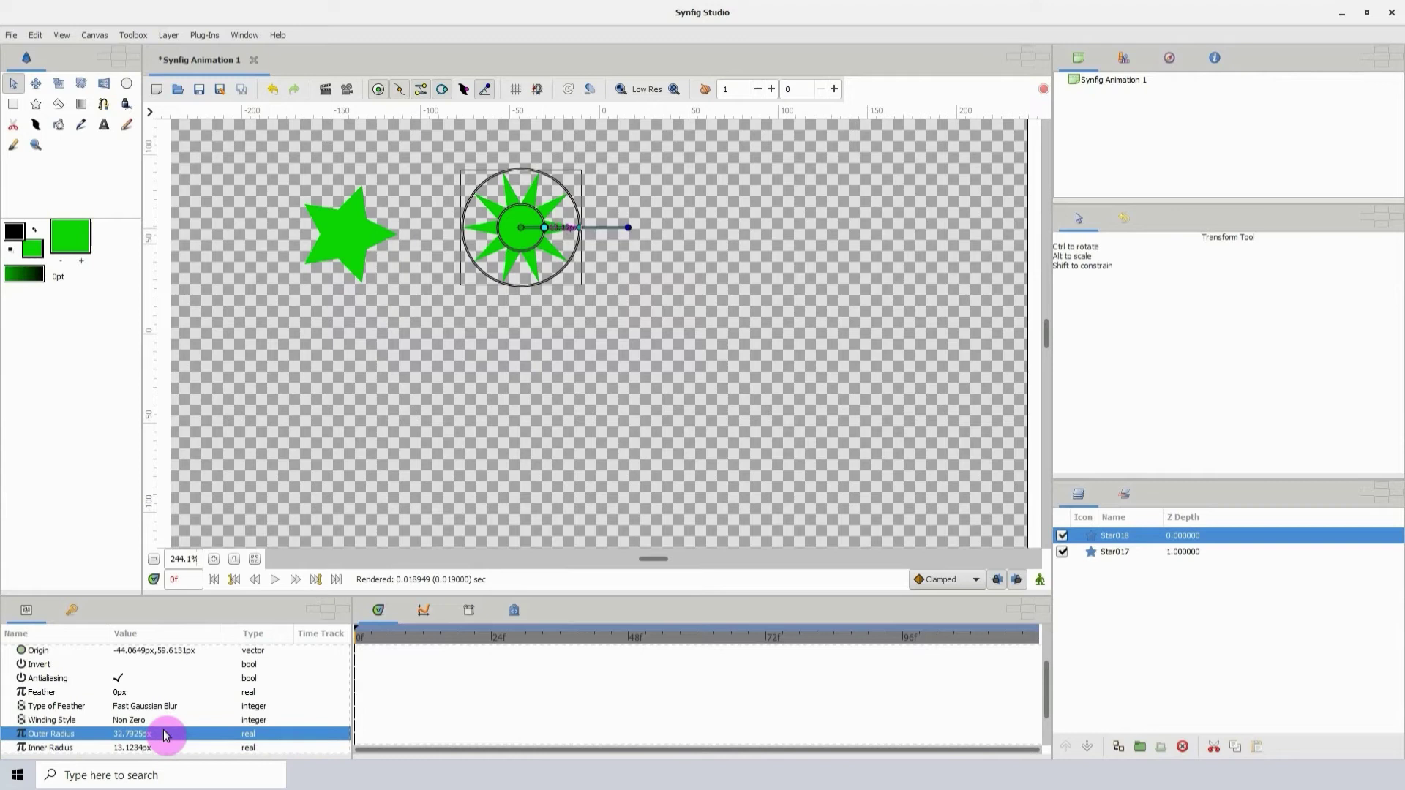
key("Down")
key("Down")
key("Down")
key("Down")
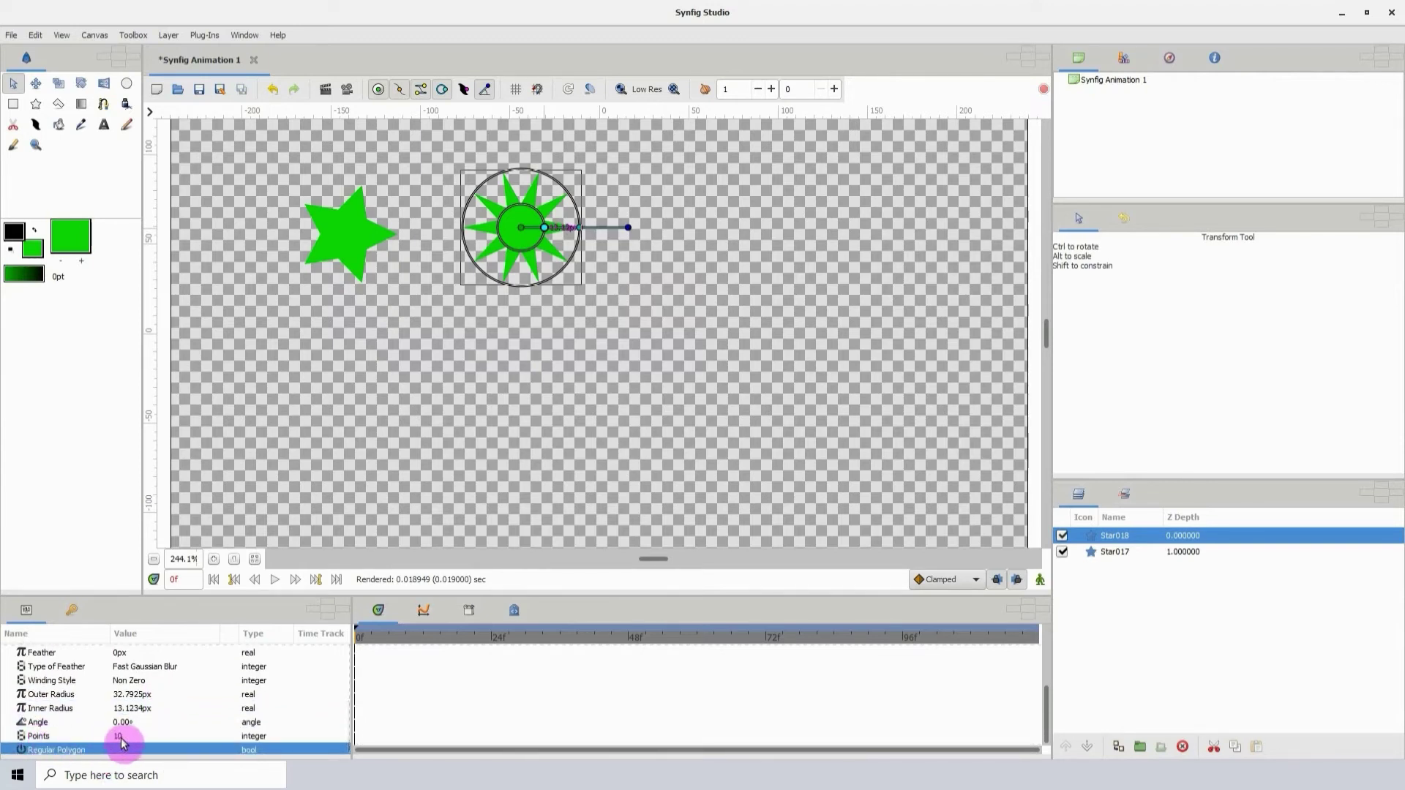
left_click(121, 737)
left_click(122, 737)
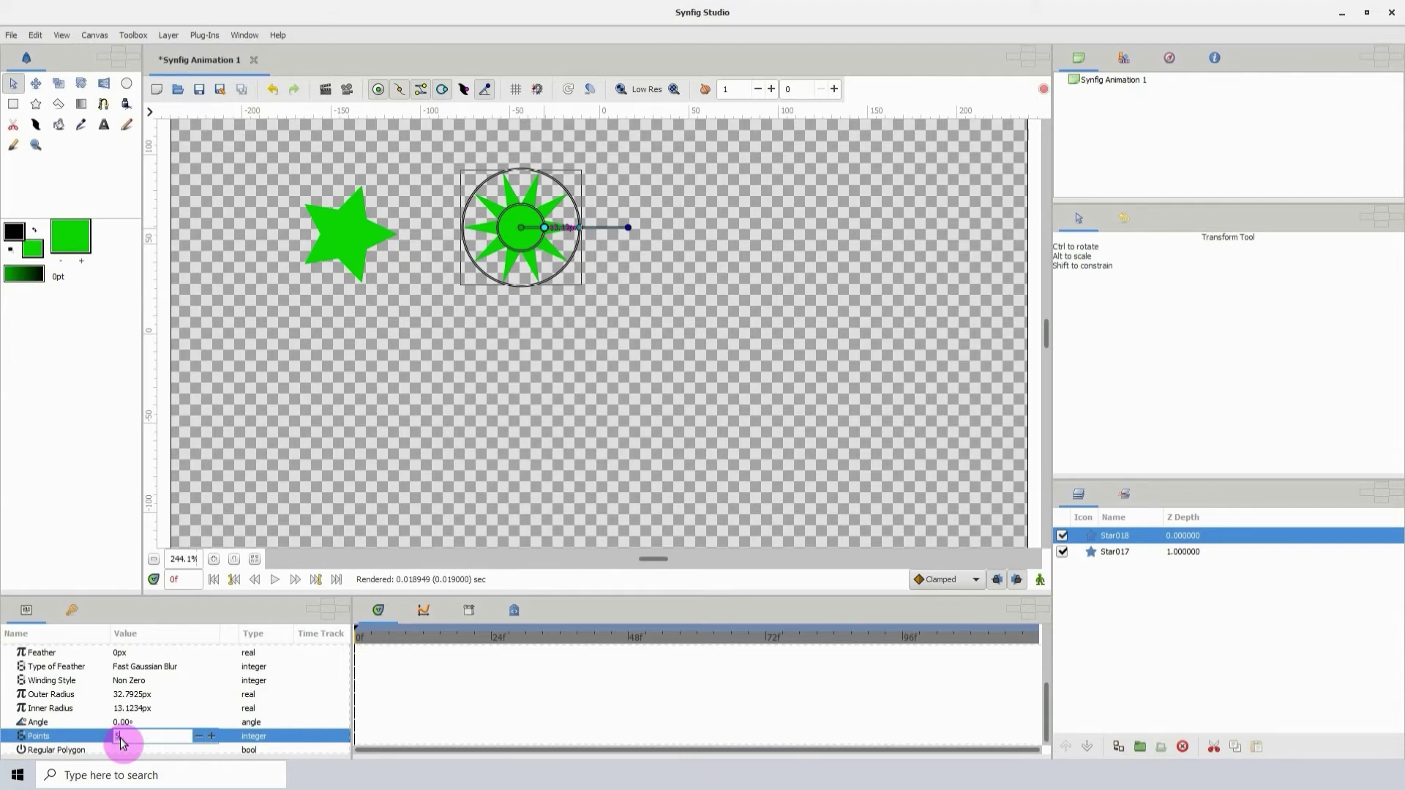
key("Return")
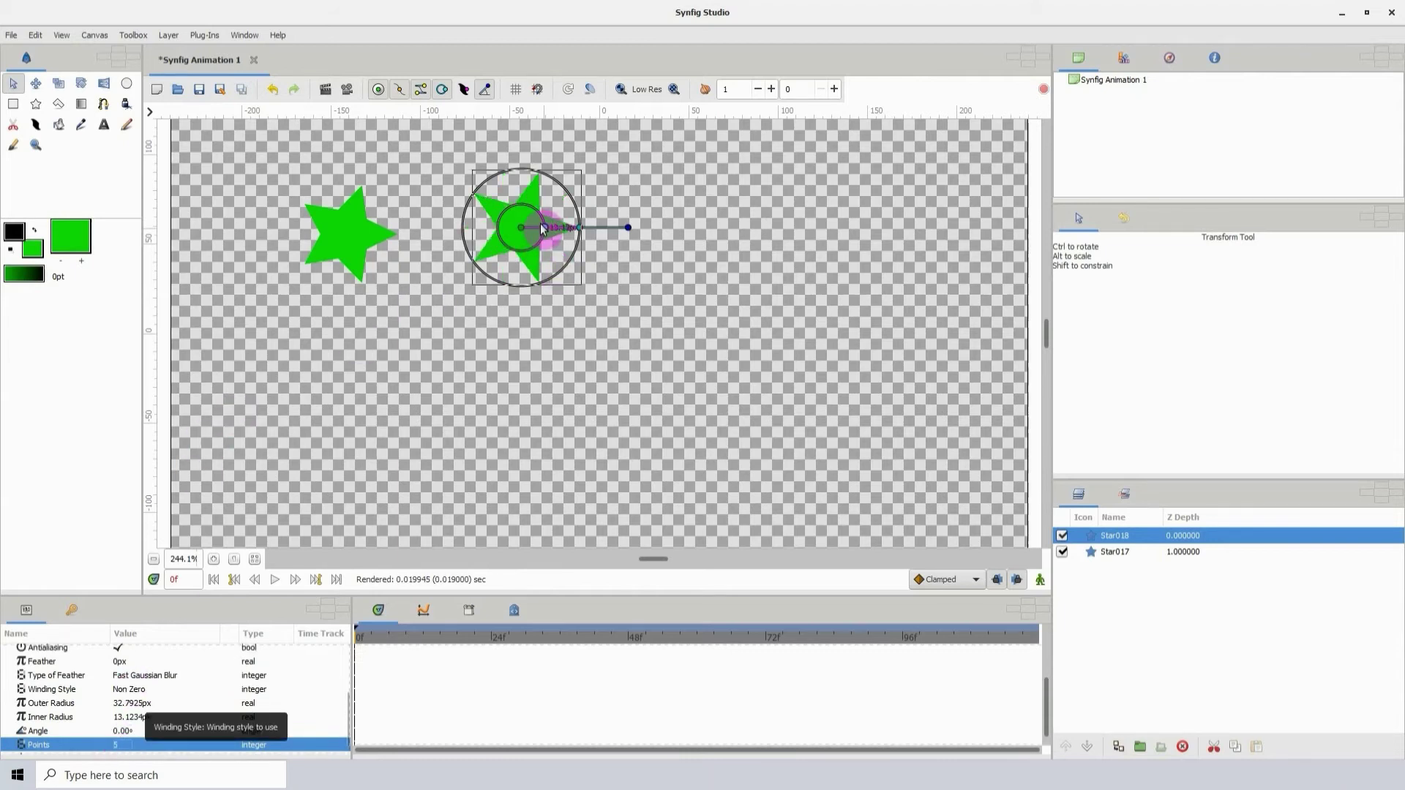
left_click_drag(542, 229, 610, 311)
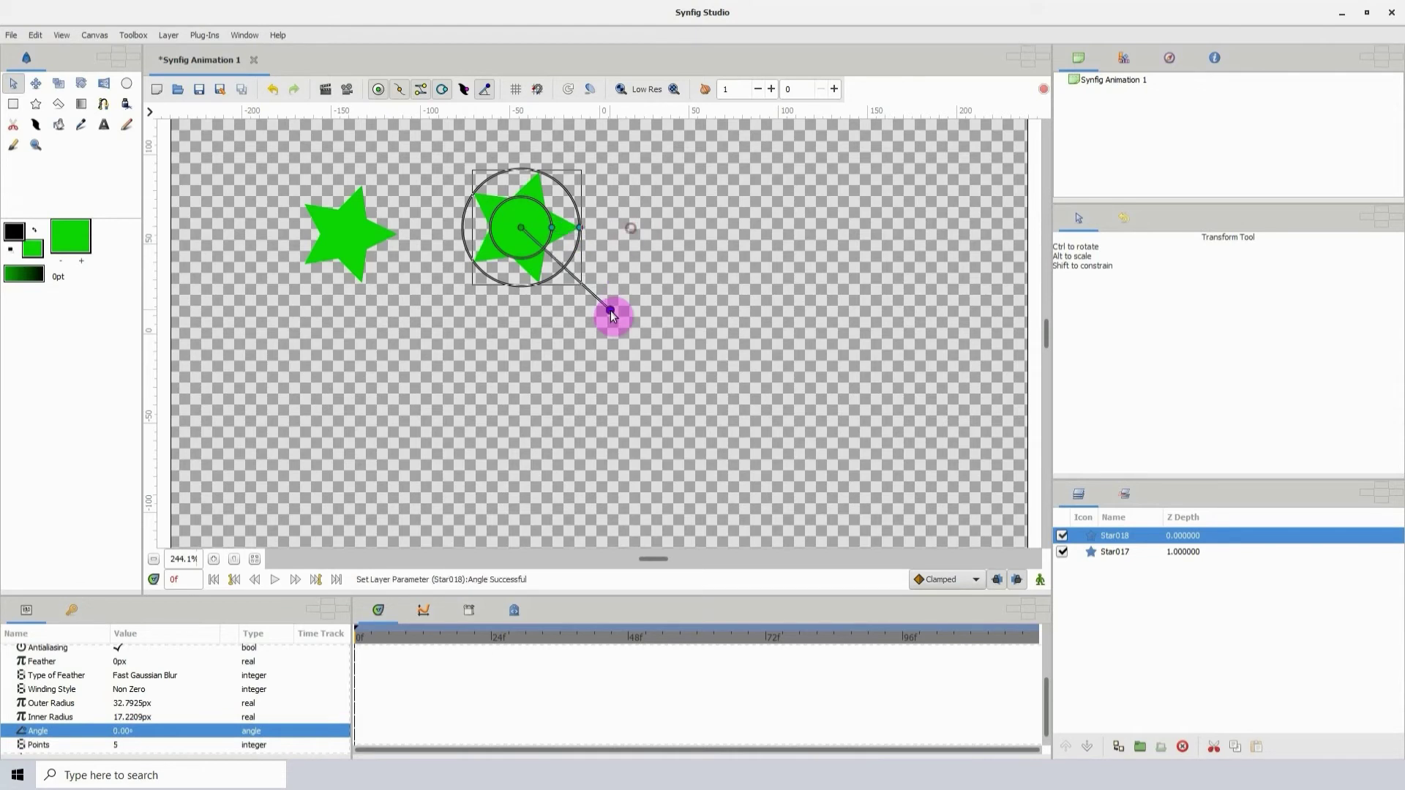
- Delete both star layers, Star017 and Star018
left_click(371, 231)
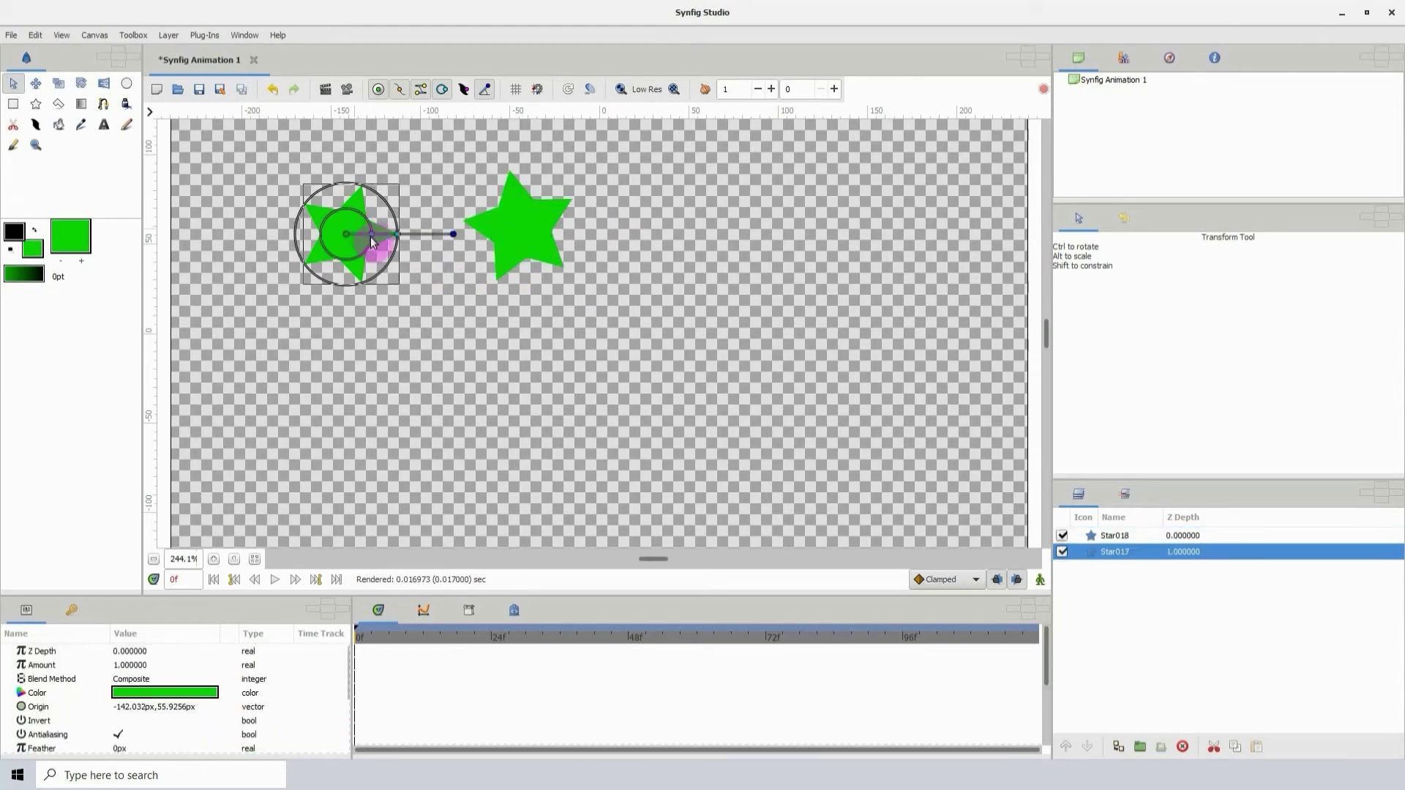
scroll(63, 676, "down", 3)
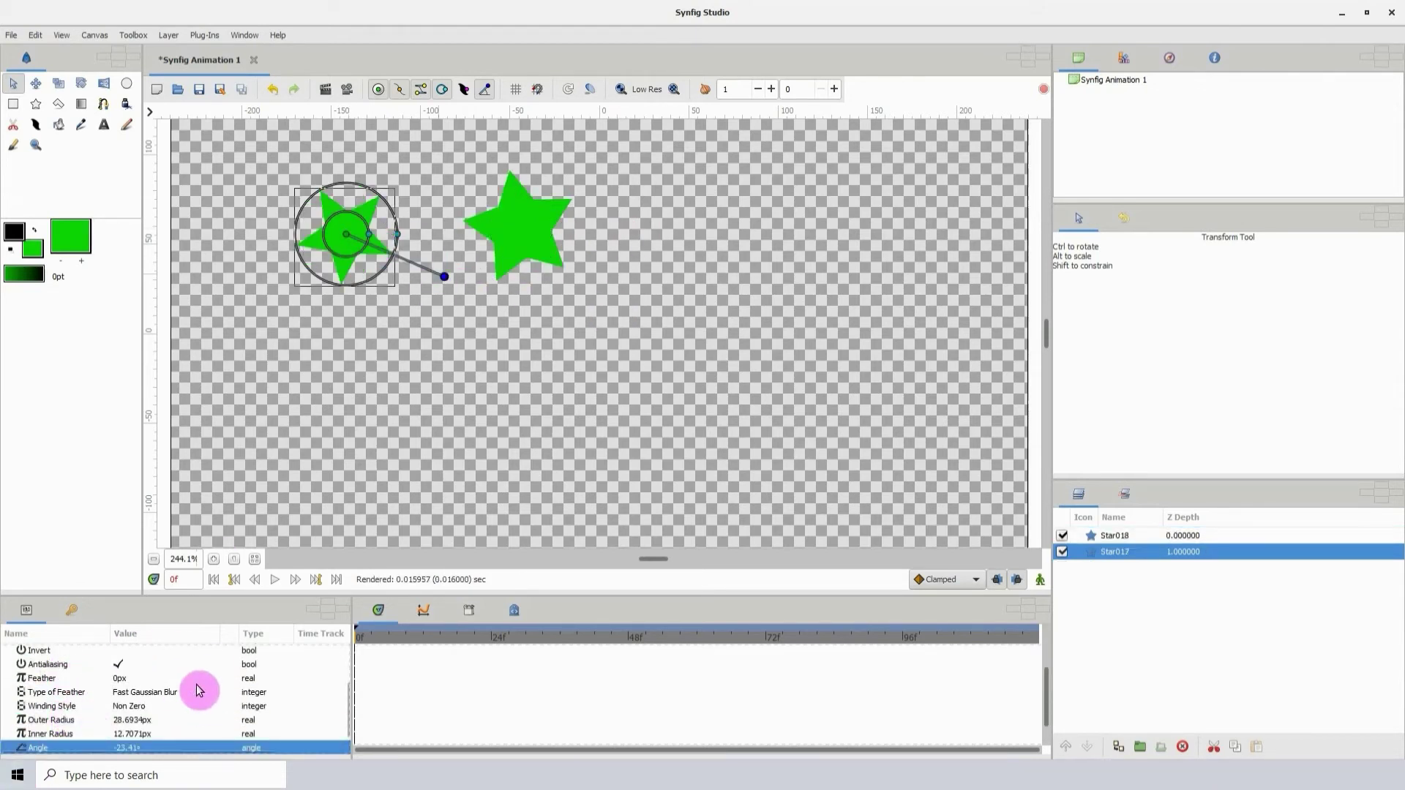
left_click(1183, 746)
left_click(1131, 535)
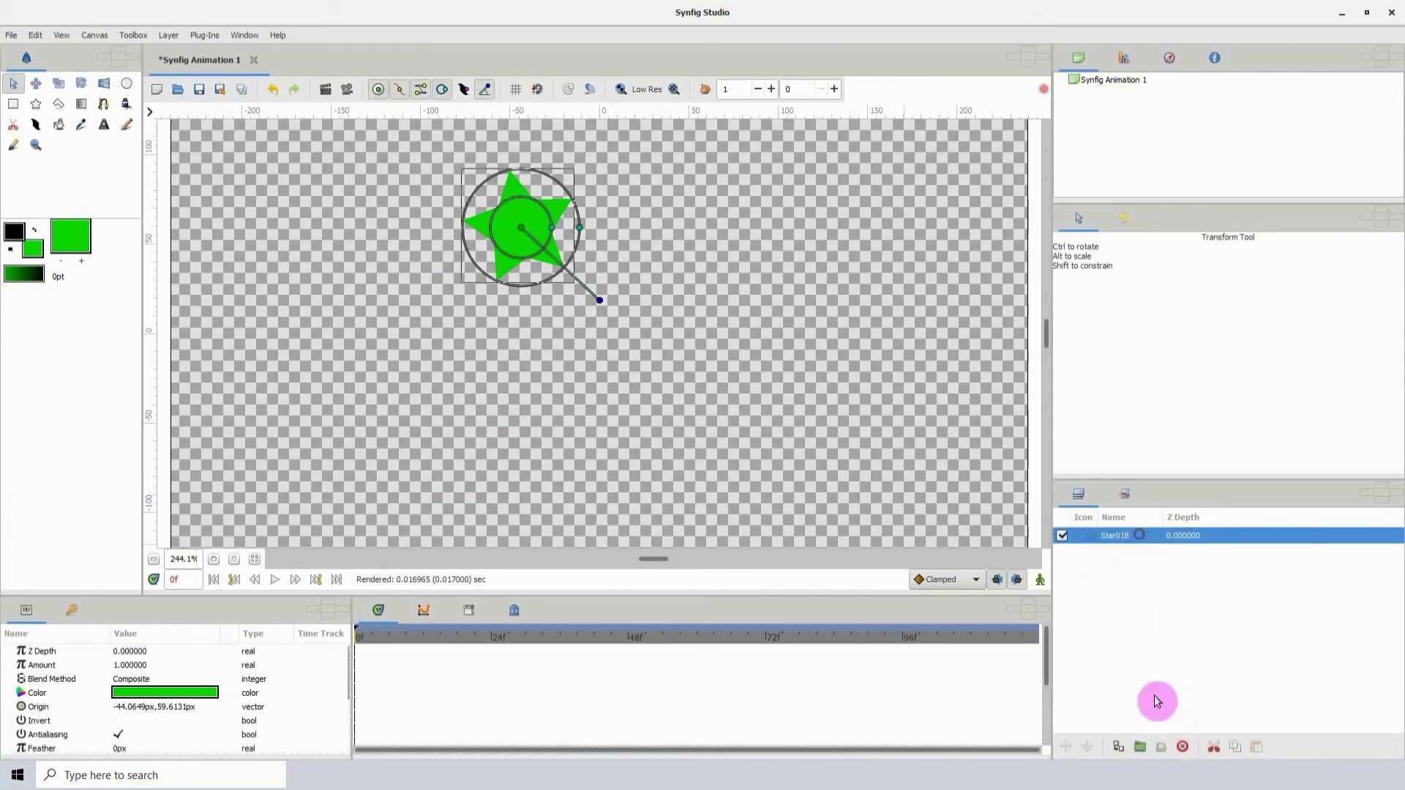
left_click(1183, 747)
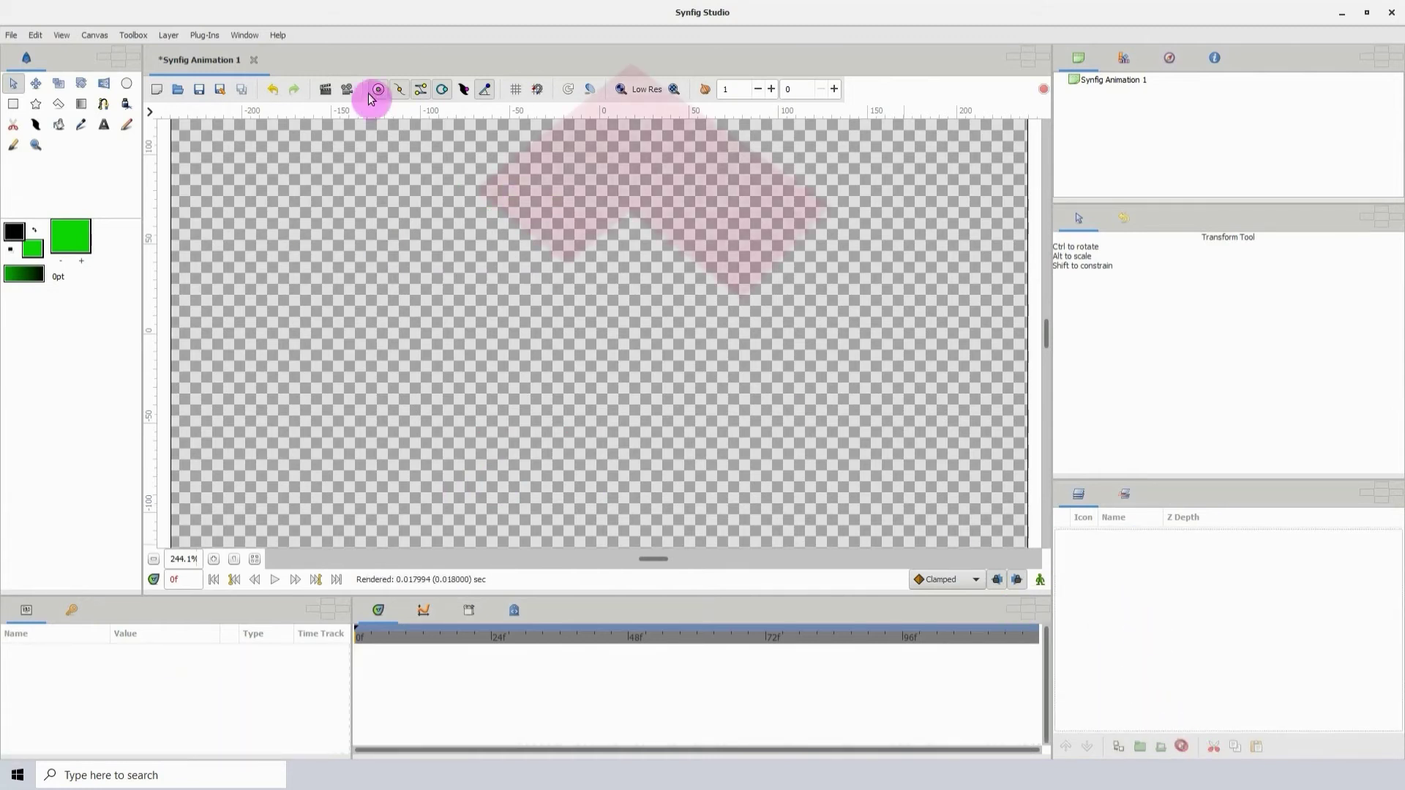
- Draw an irregular six-corner green polygon, Polygon011, closed back at its first corner
left_click(57, 105)
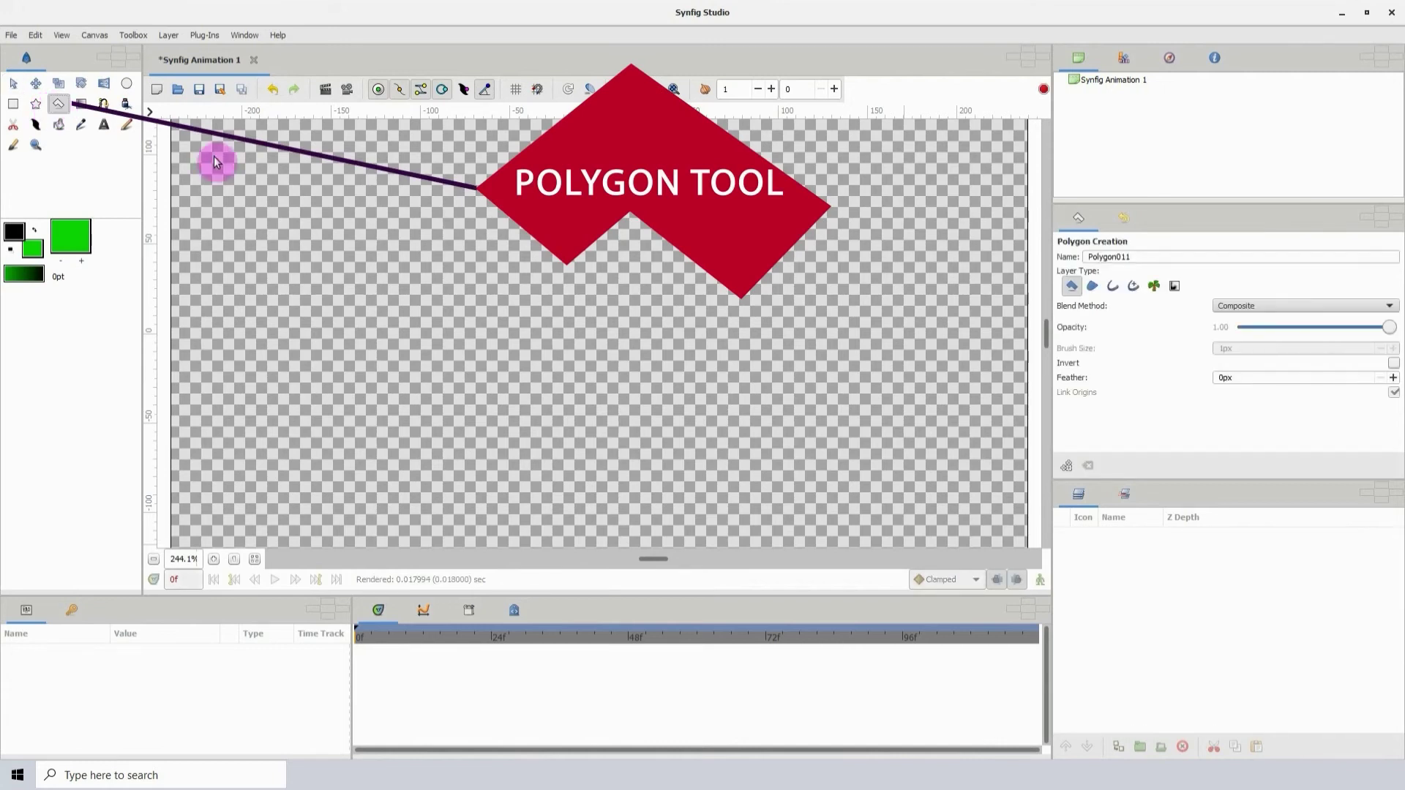
left_click(355, 181)
left_click(313, 283)
left_click(376, 310)
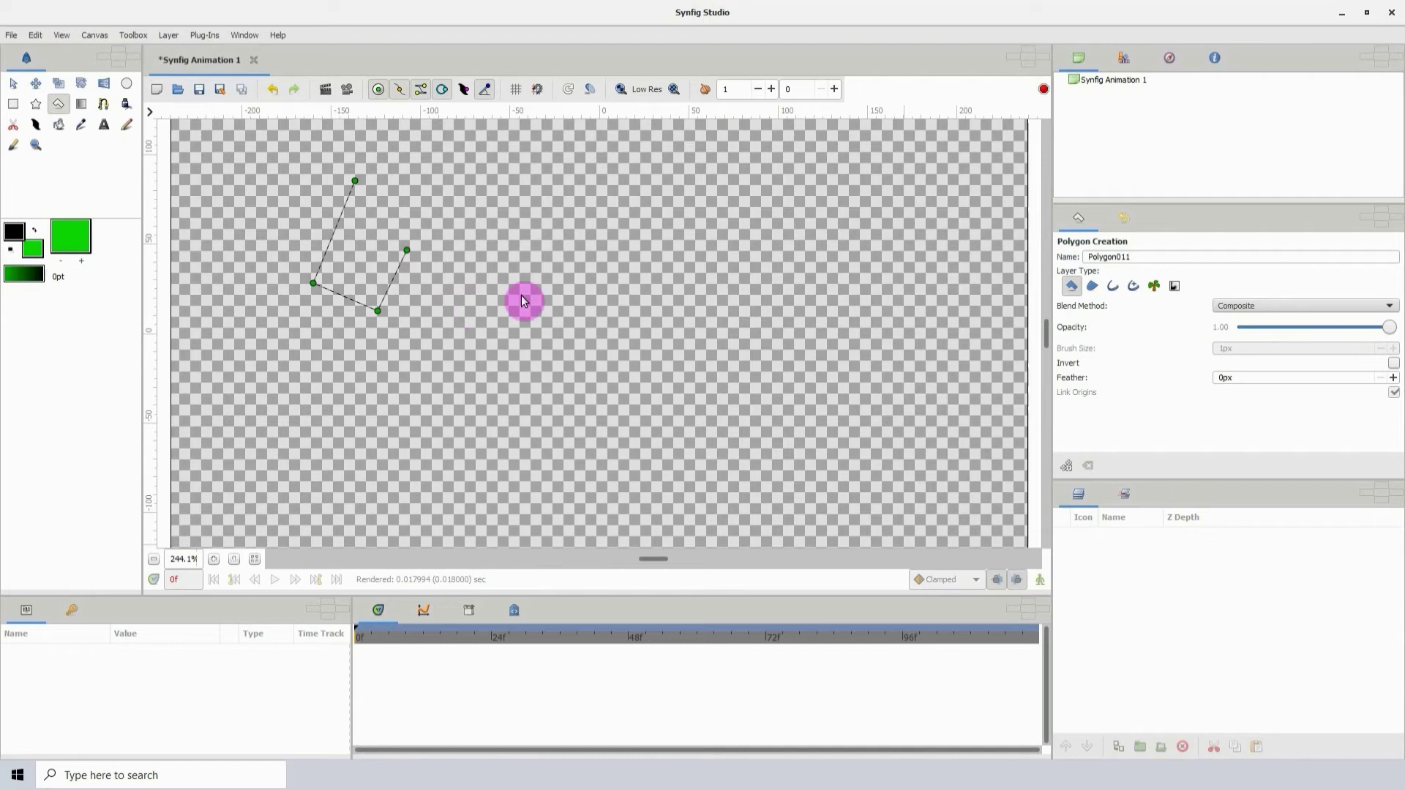
left_click(790, 256)
left_click(558, 212)
left_click(415, 184)
left_click(355, 182)
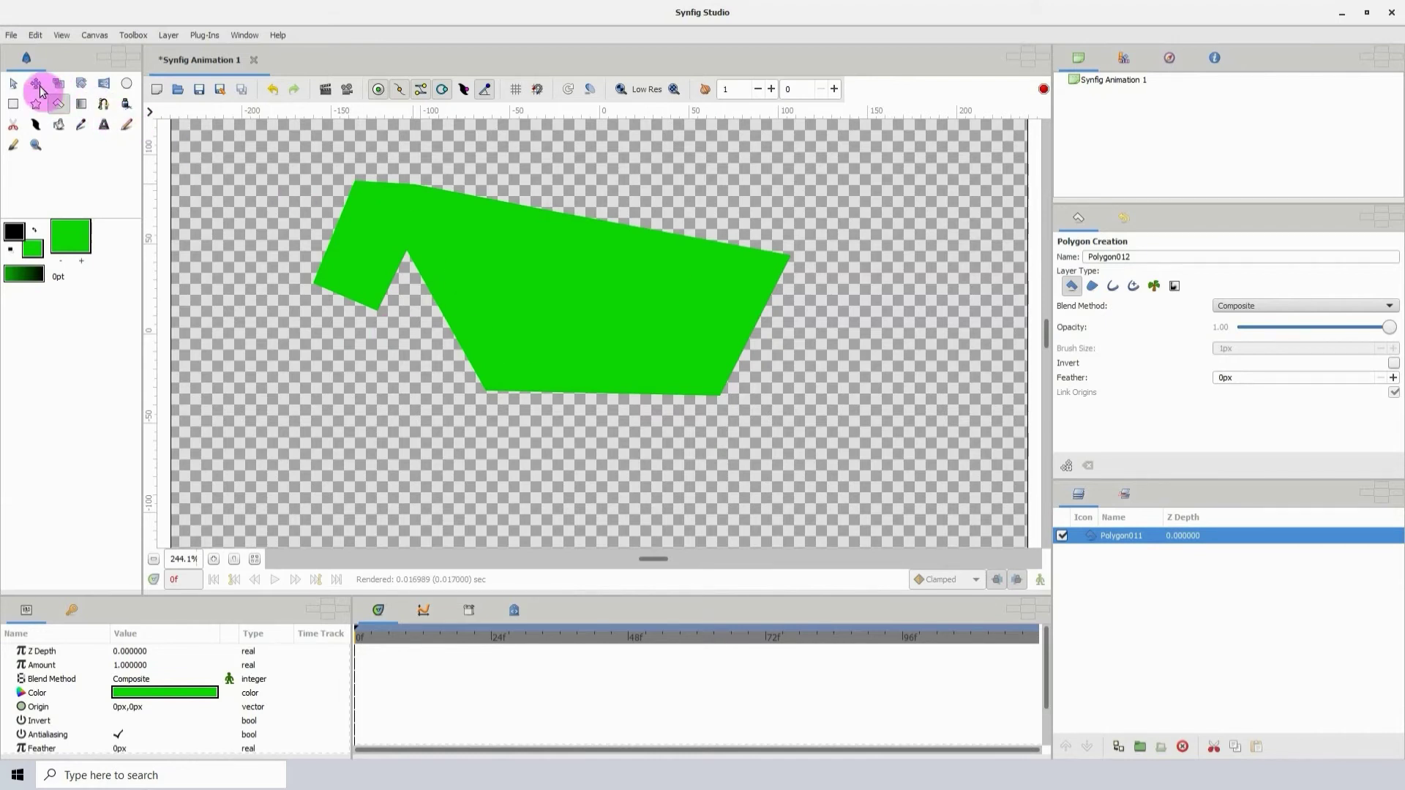
left_click(13, 88)
left_click(515, 249)
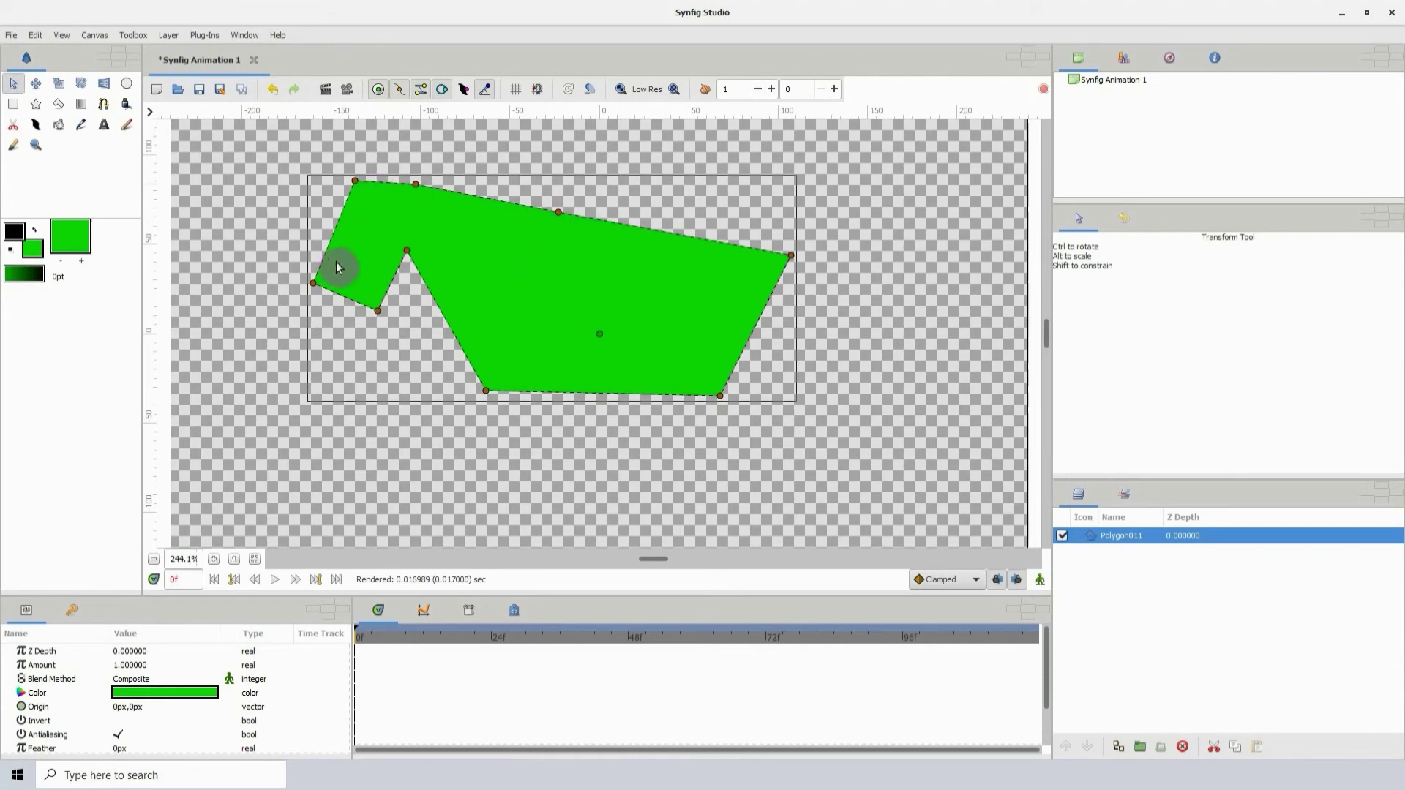
- Drag Polygon011's corners to widen it and cut a deep notch along its lower-left edge
left_click_drag(407, 254, 427, 334)
left_click_drag(415, 182, 636, 183)
left_click_drag(487, 173, 515, 251)
left_click(794, 257)
left_click_drag(795, 256, 747, 217)
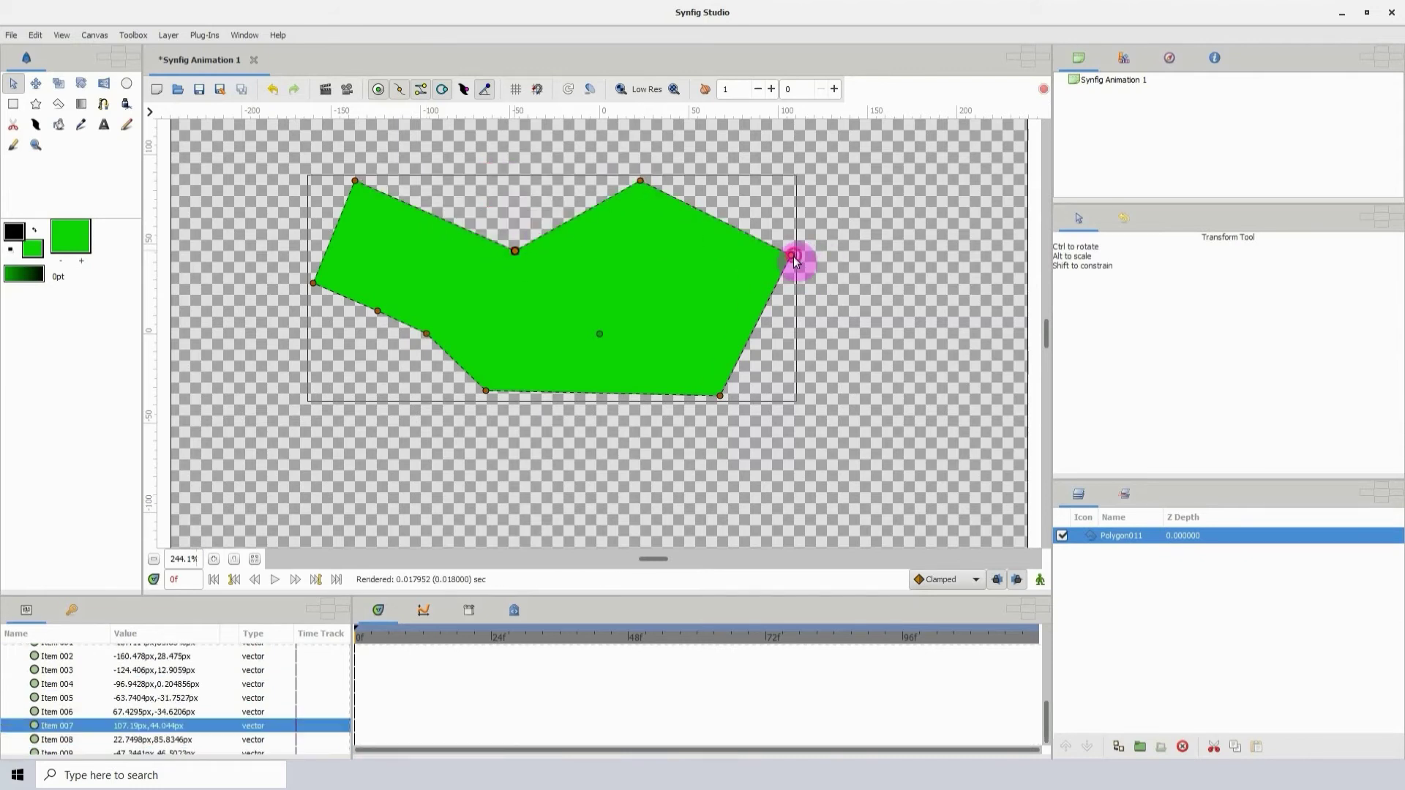
left_click_drag(426, 334, 482, 337)
mouse_move(377, 311)
left_mouse_down()
mouse_move(401, 370)
mouse_move(361, 322)
left_mouse_up()
left_click_drag(314, 282, 273, 236)
left_click_drag(353, 188, 316, 196)
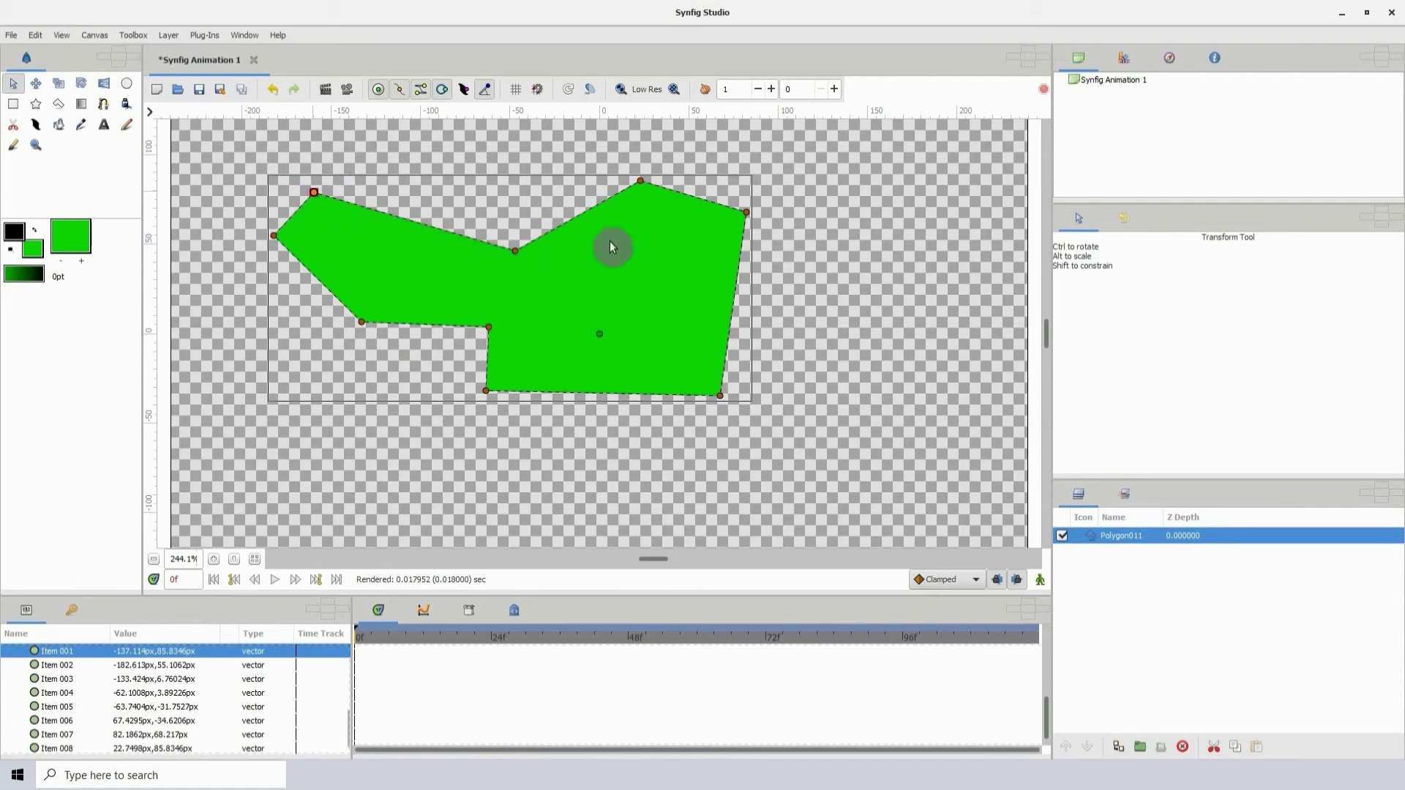
- Insert vertices on the left and right edges, pulling the right one out into a point
right_click(411, 226)
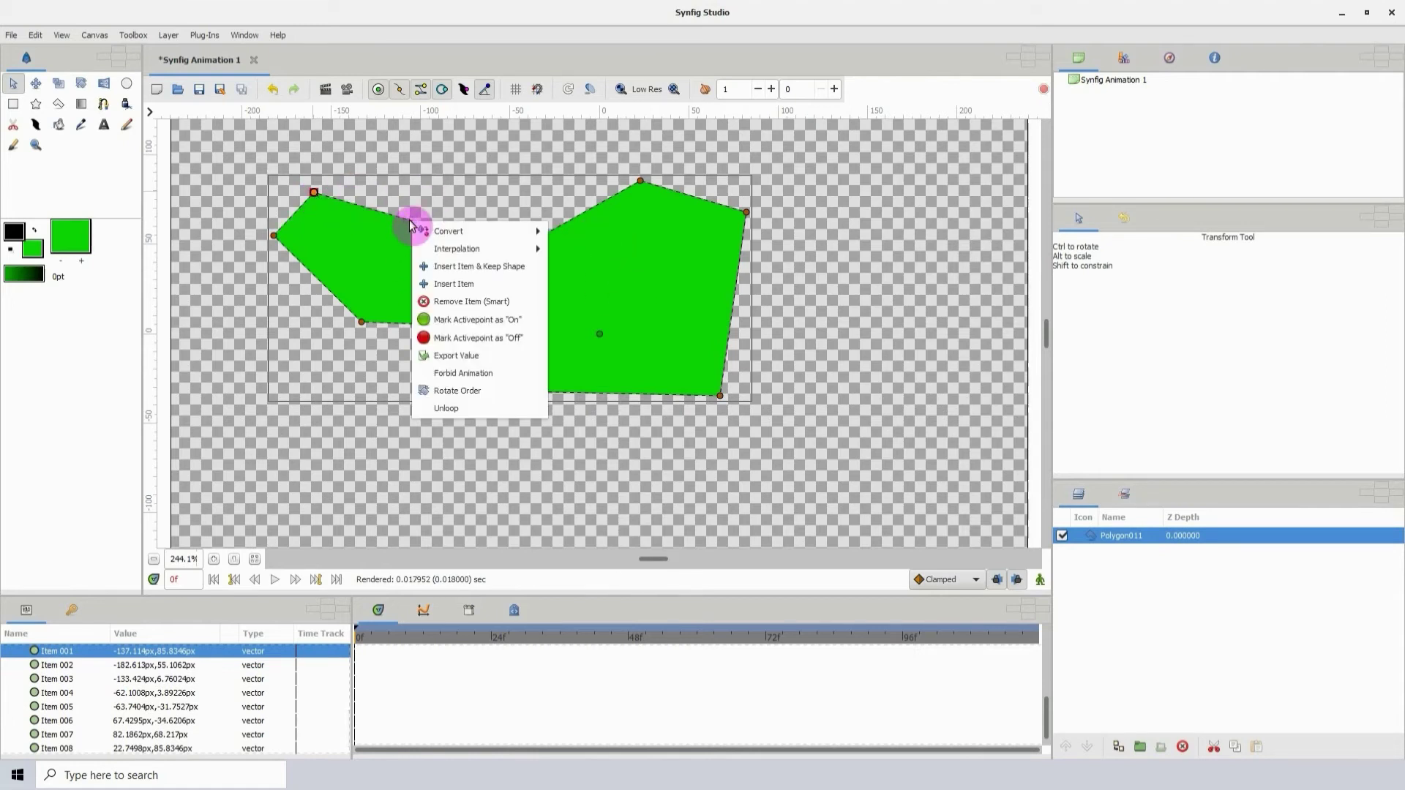
left_click(455, 286)
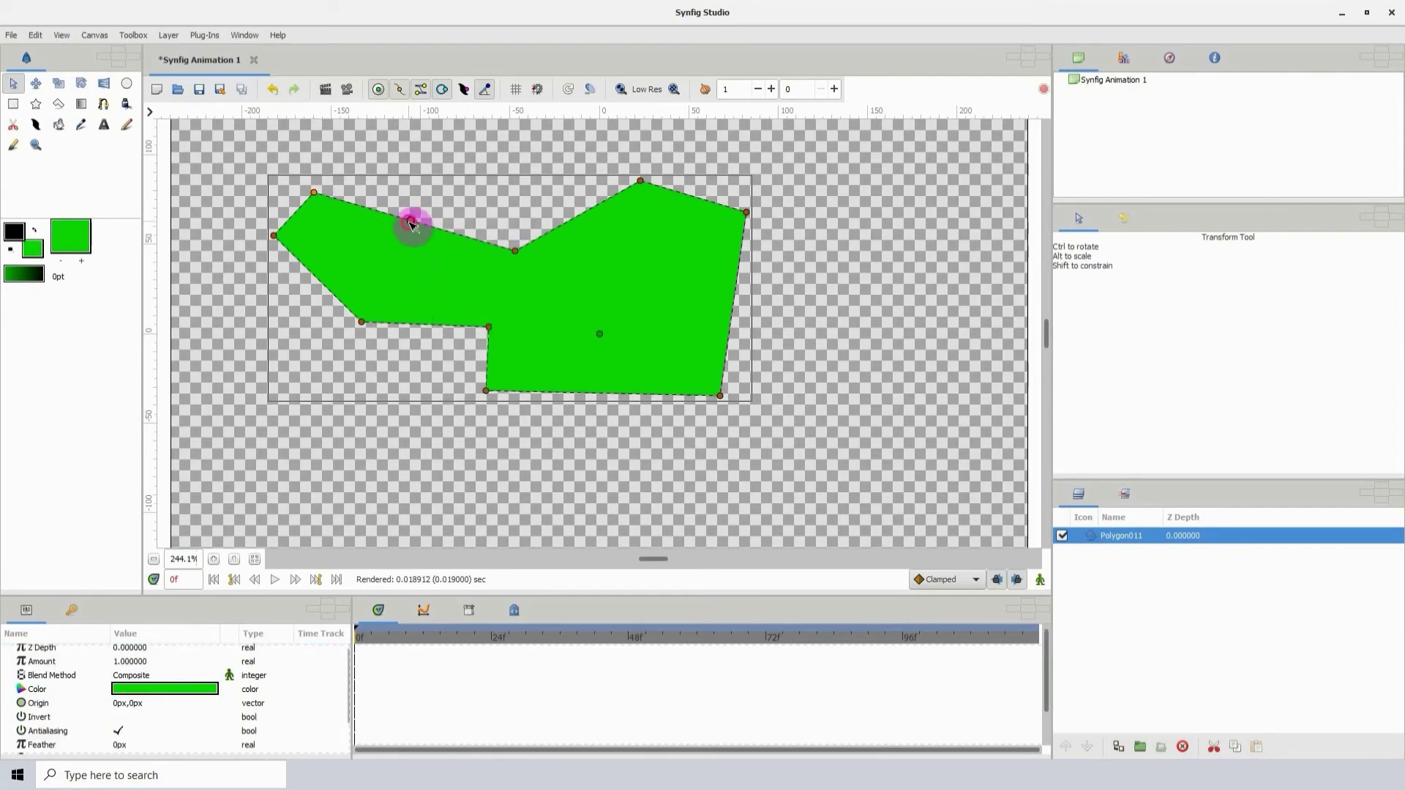
left_click_drag(410, 224, 400, 253)
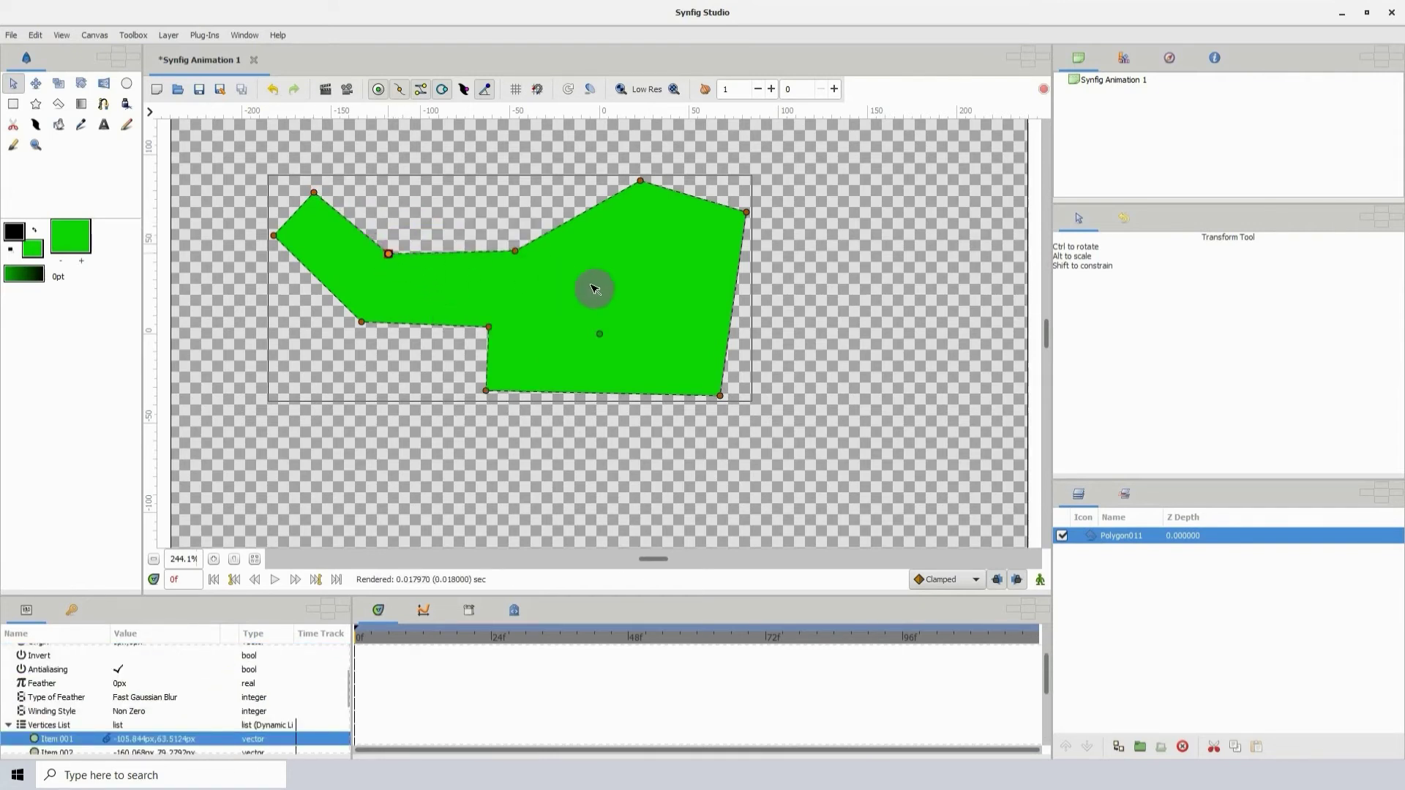
right_click(738, 293)
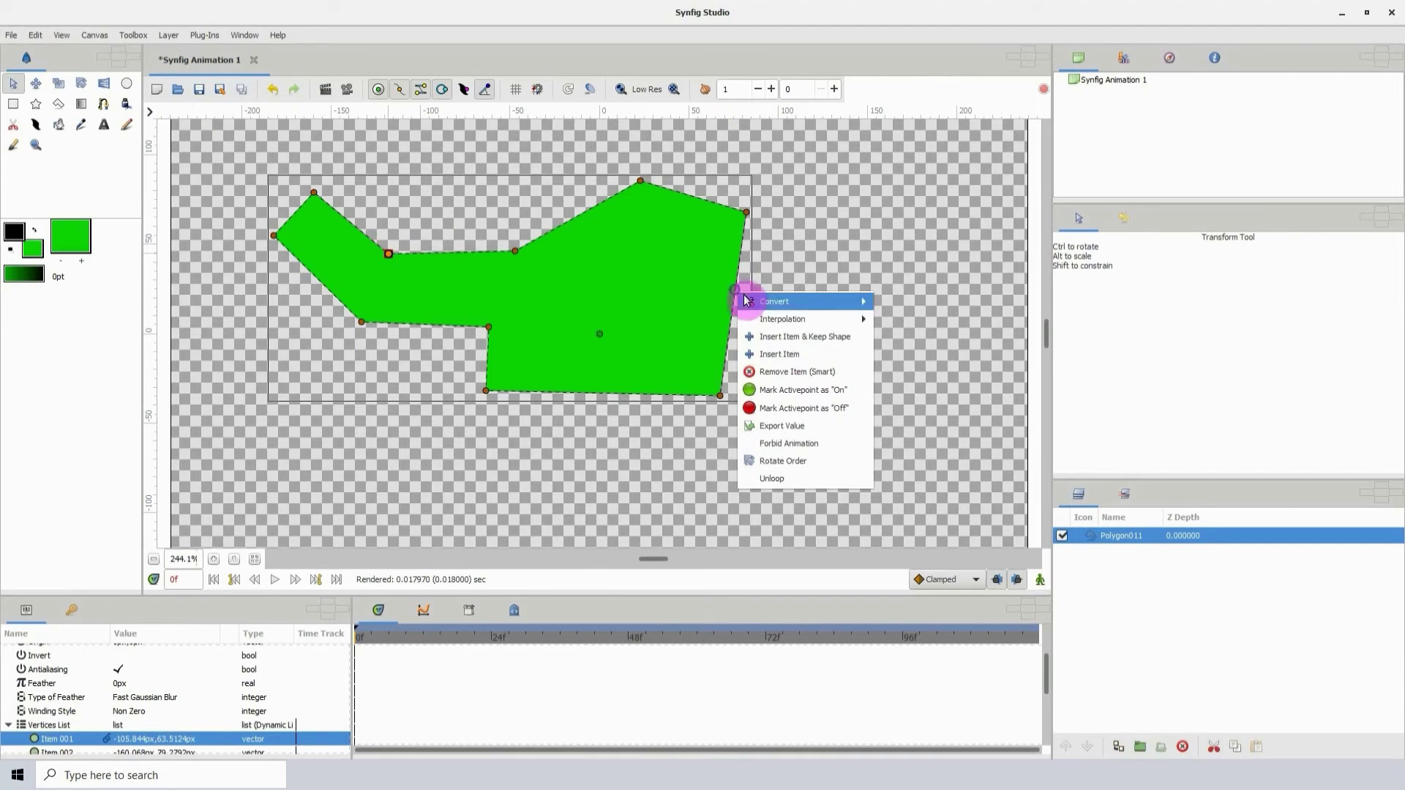
left_click(774, 355)
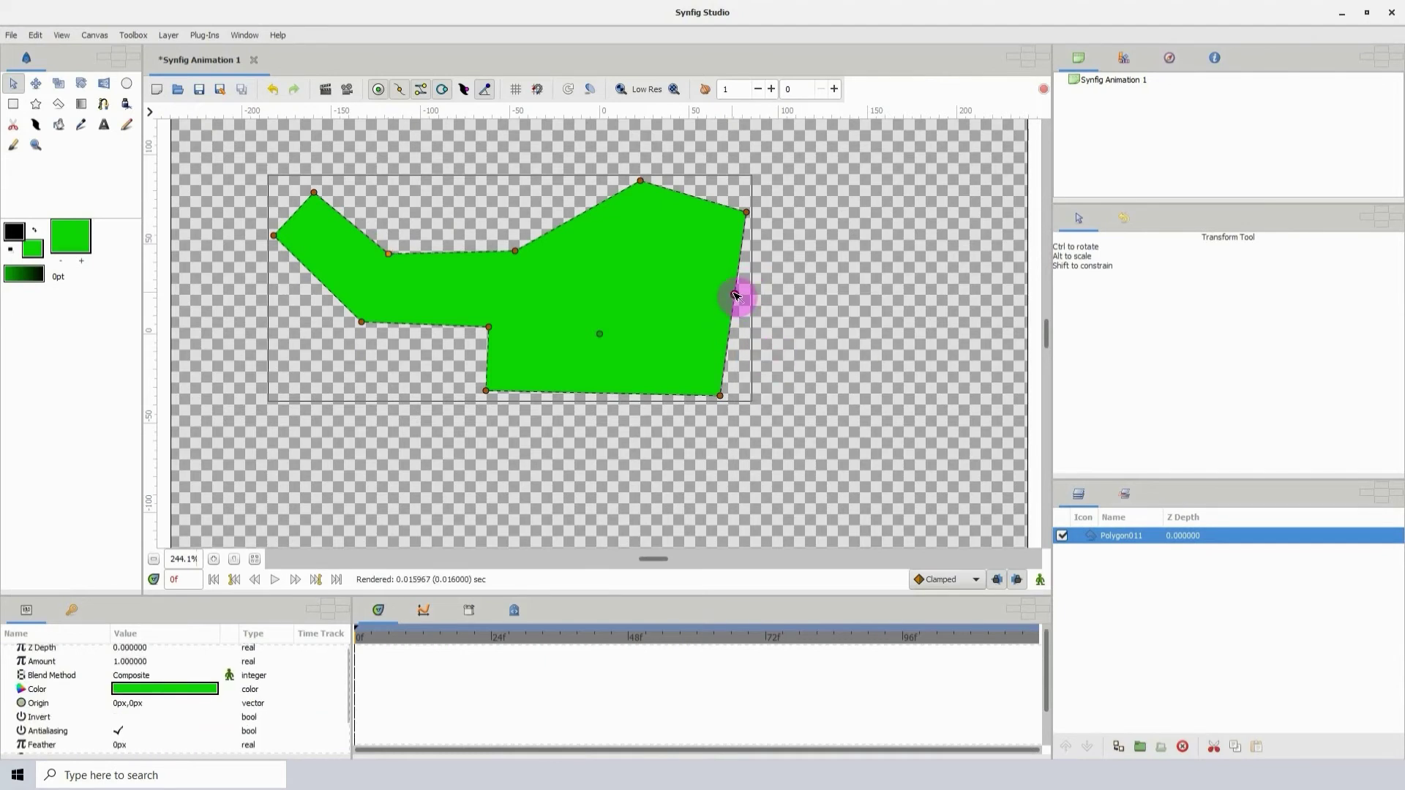
left_click_drag(736, 297, 826, 299)
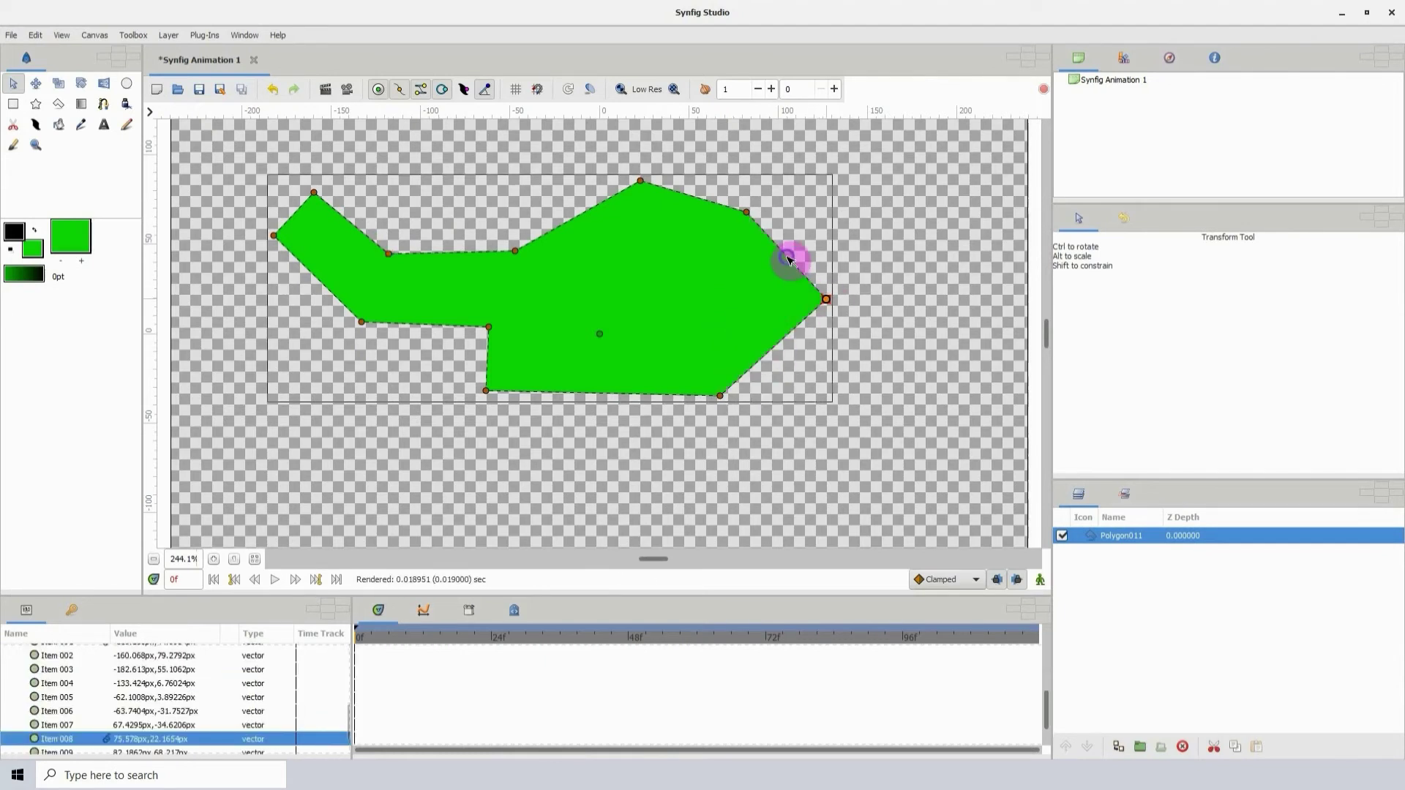
- Insert an upper-right vertex to notch the side and raise the right tip outward
right_click(788, 258)
left_click(821, 317)
left_click_drag(787, 260, 731, 276)
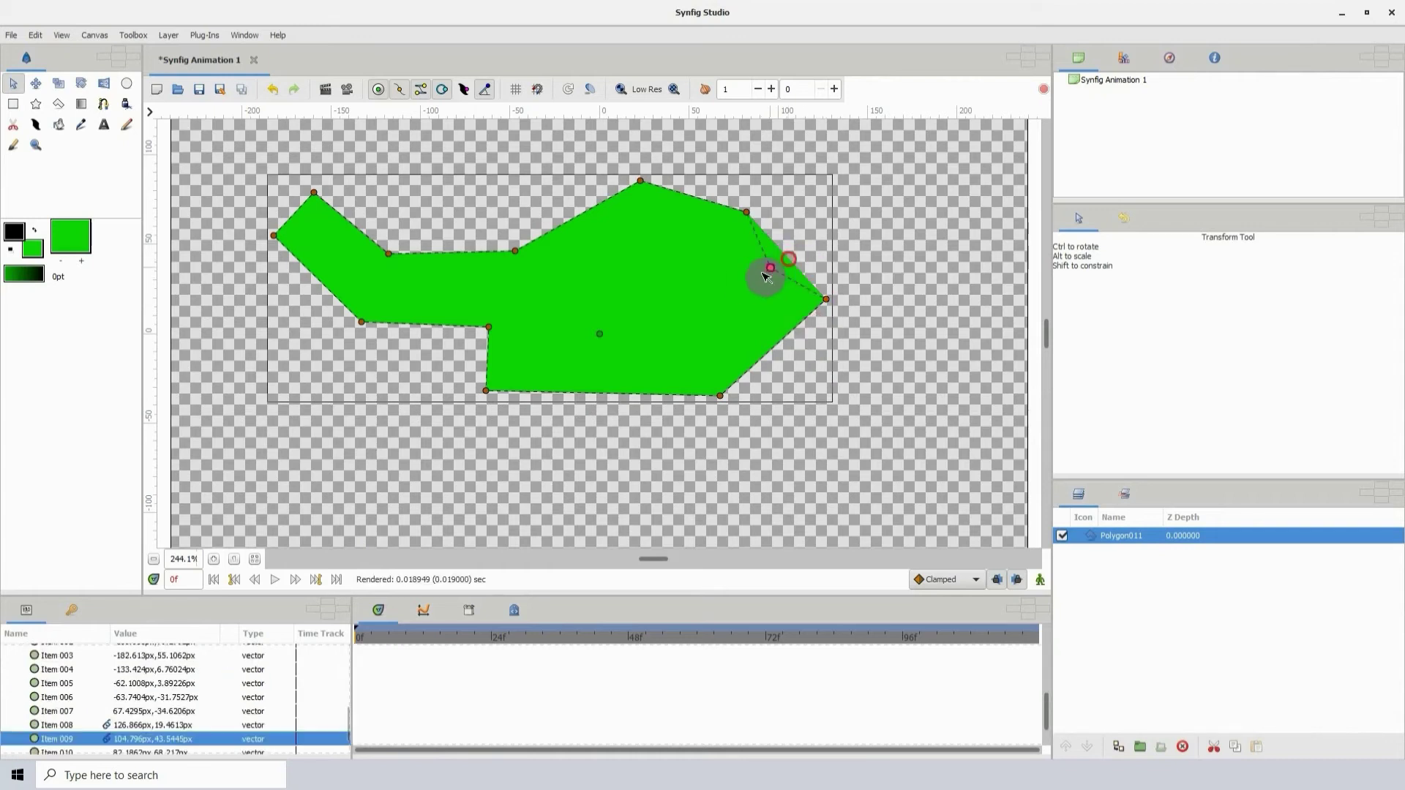
left_click_drag(826, 299, 856, 275)
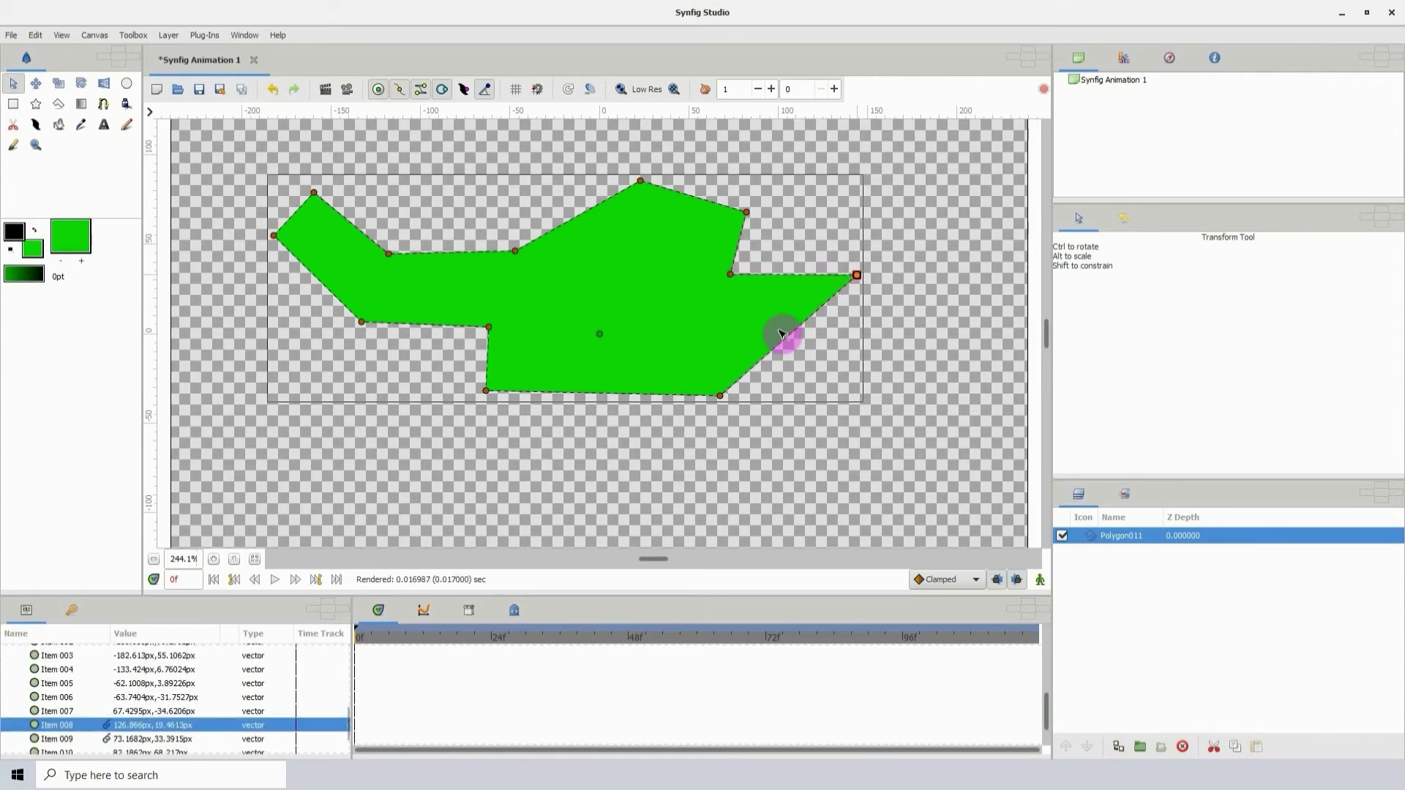
- Insert two lower-right vertices to extend the pointed tail, then level the polygon's top
right_click(780, 332)
left_click(825, 408)
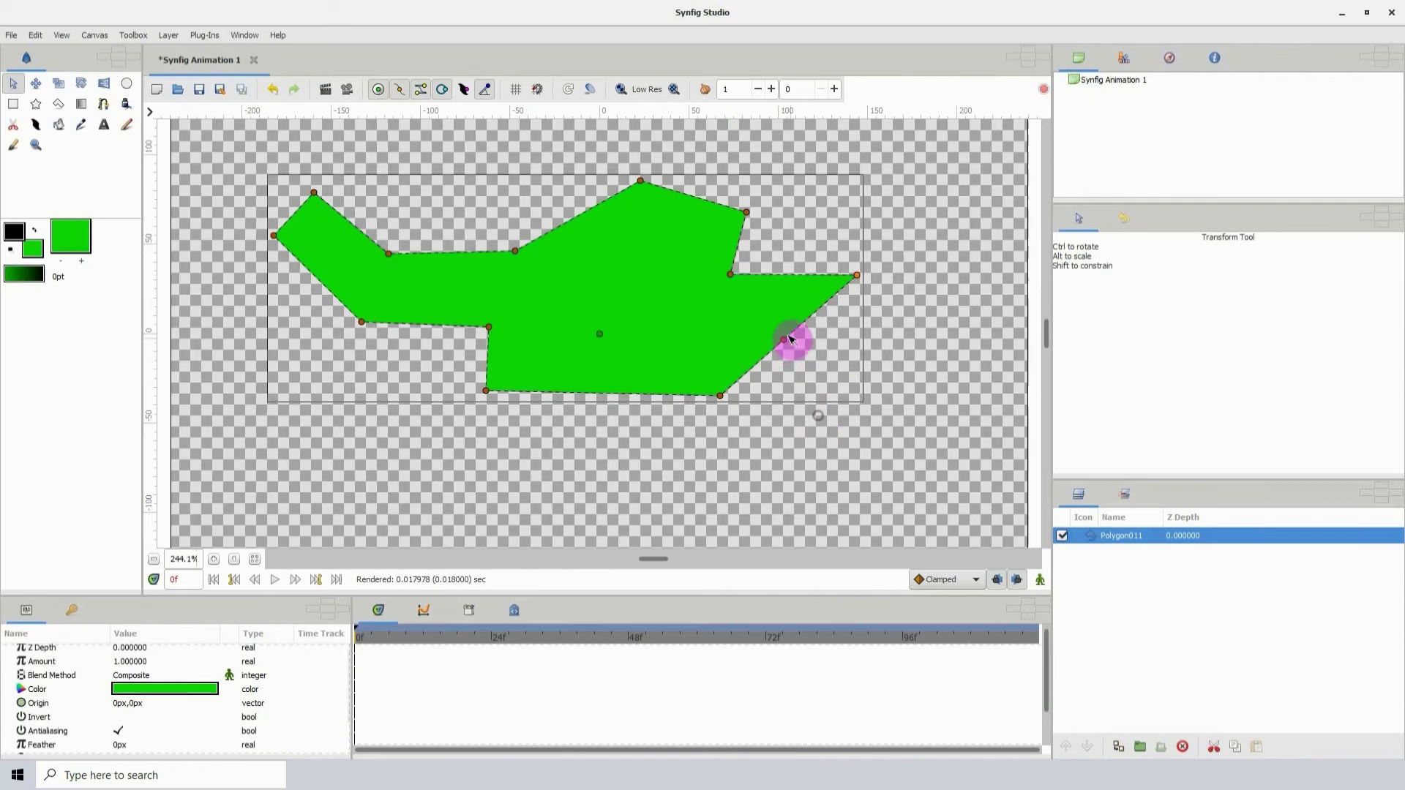
left_click_drag(785, 340, 888, 330)
right_click(802, 367)
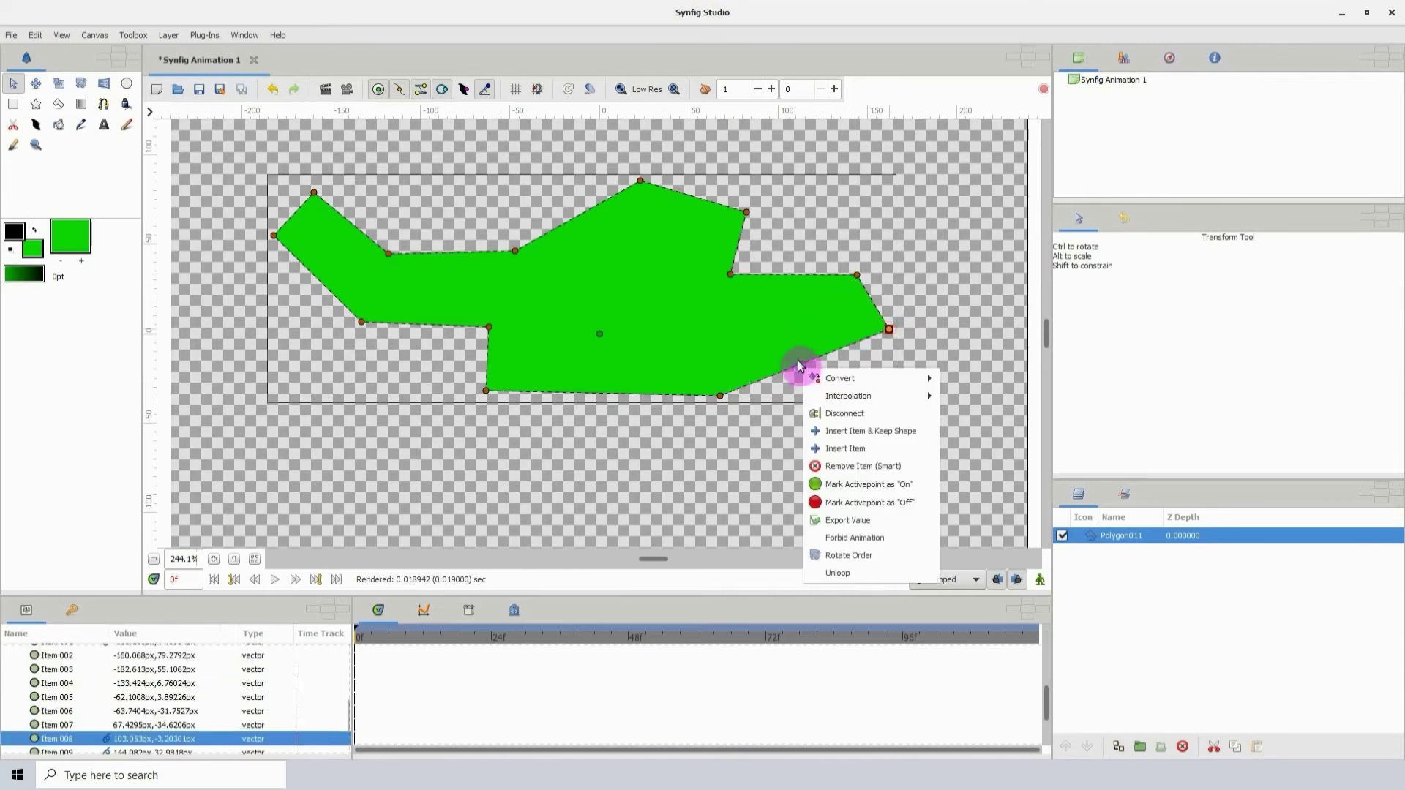
left_click(828, 449)
left_click_drag(803, 367, 724, 333)
left_click_drag(647, 187, 555, 180)
left_click_drag(739, 211, 704, 182)
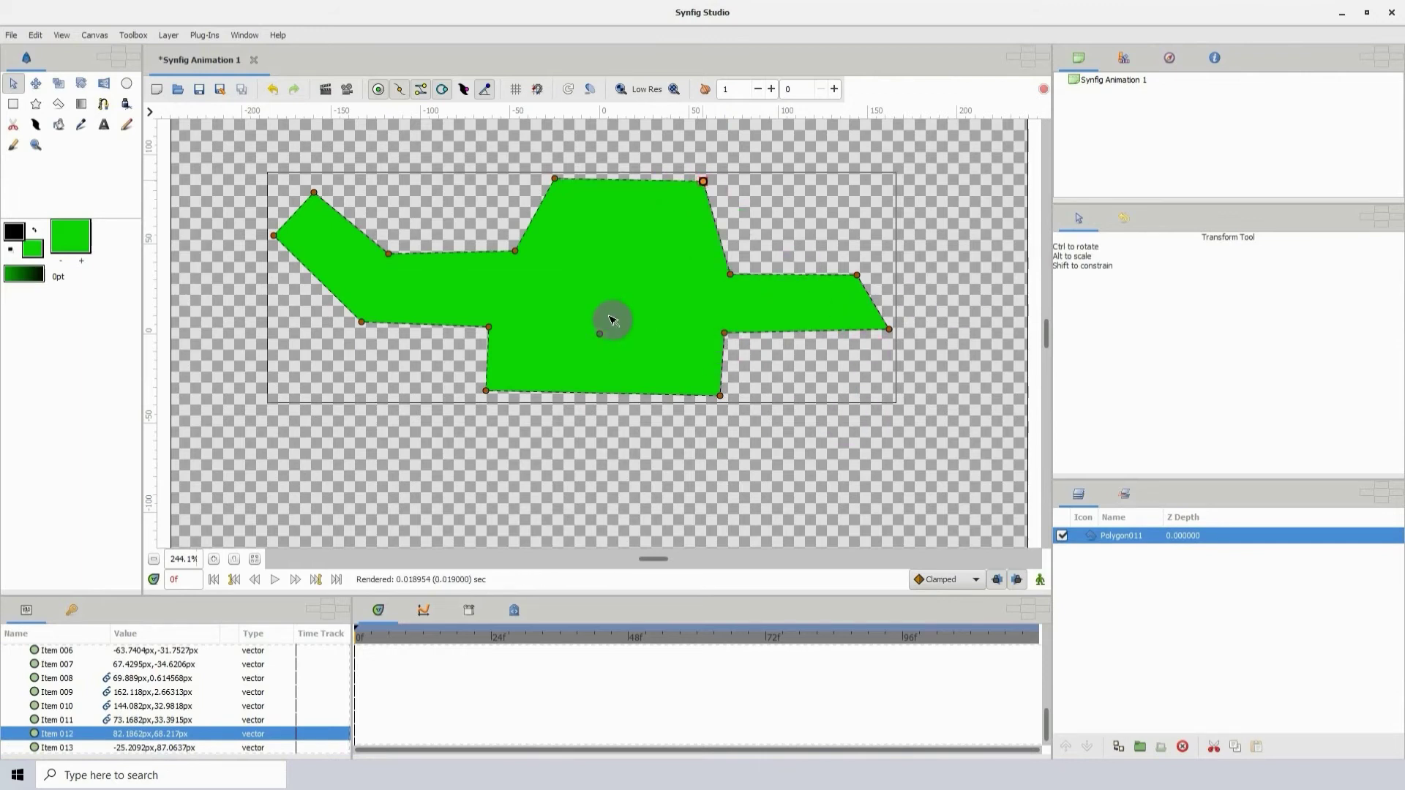
- Delete the polygon and draw a top-to-bottom green-to-black linear gradient
left_click(1181, 747)
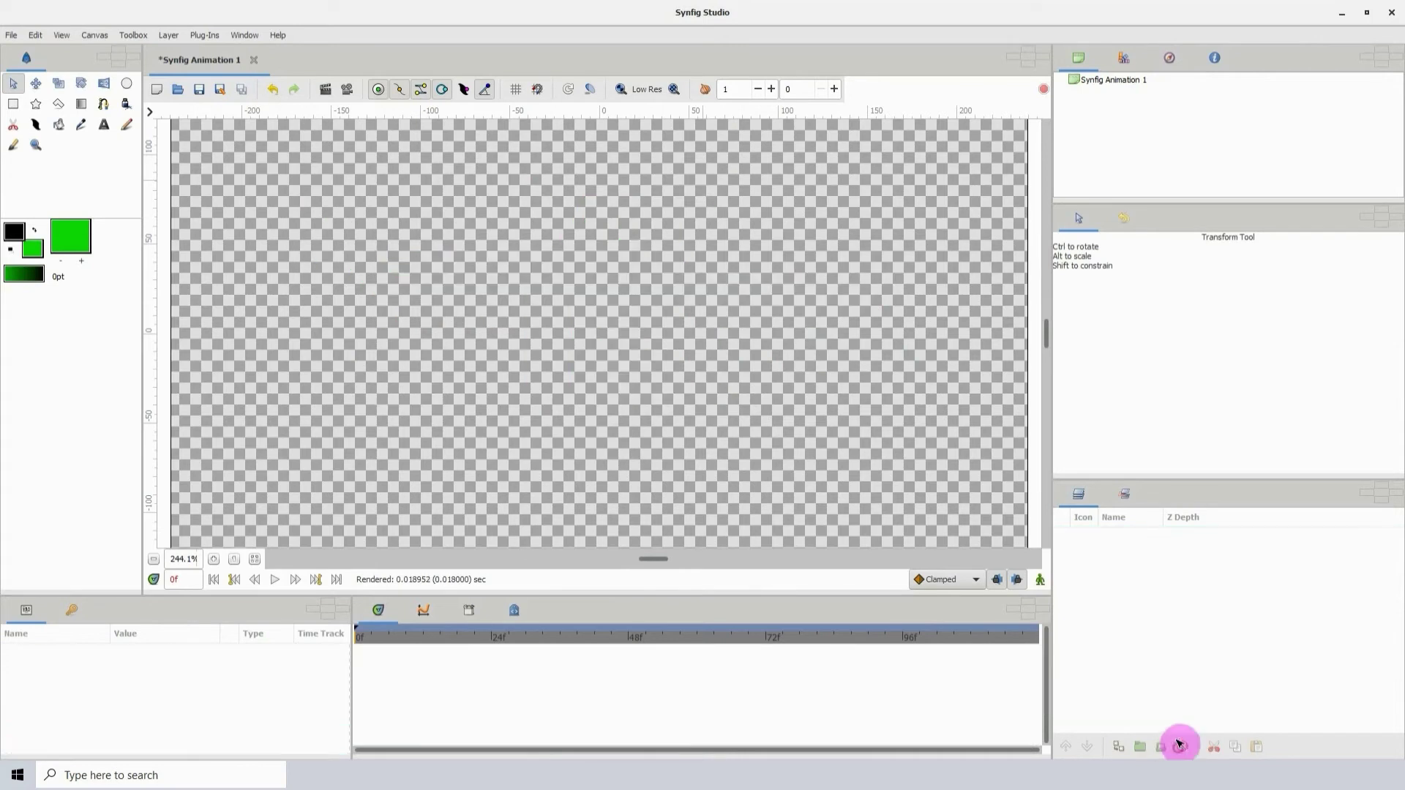
left_click(82, 105)
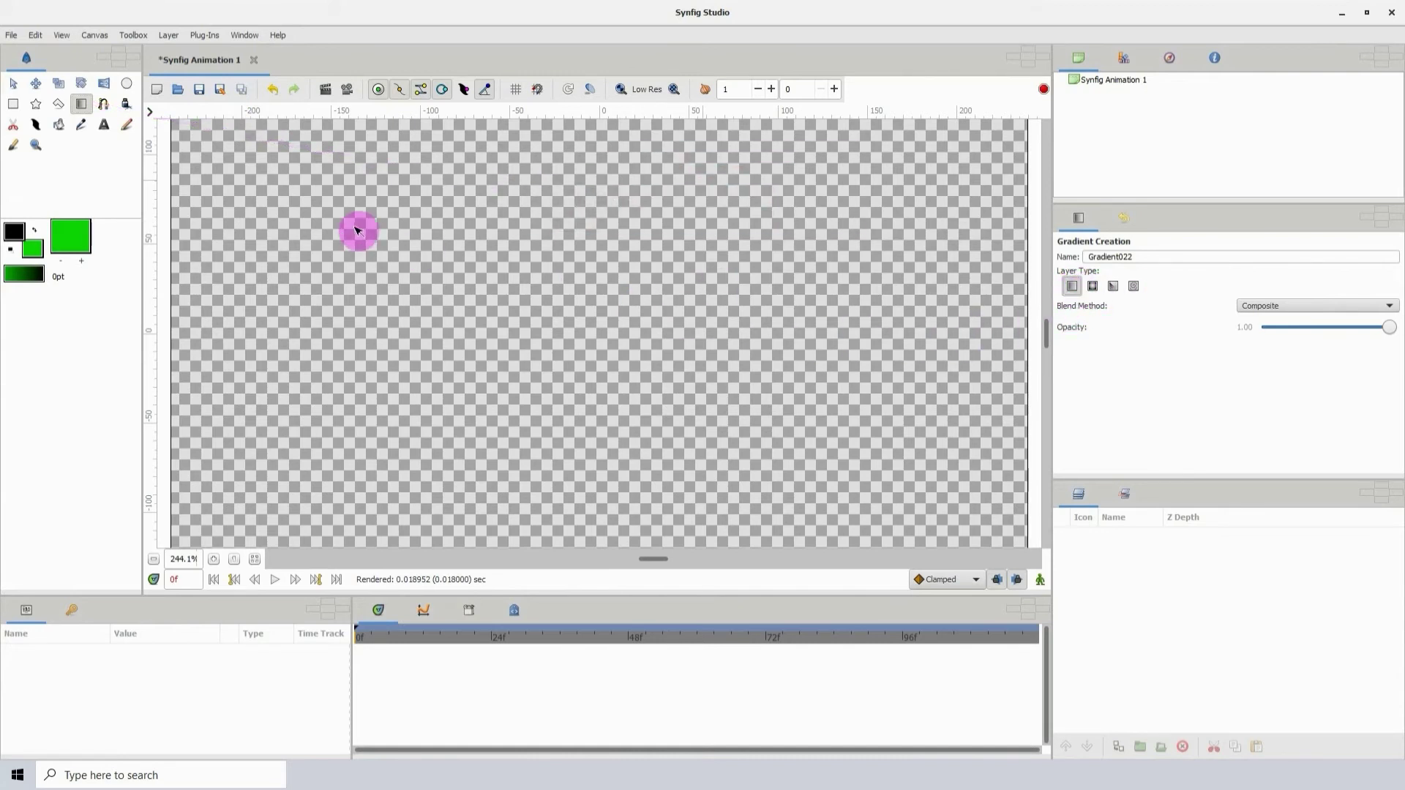
left_click(154, 561)
left_click_drag(573, 155, 575, 488)
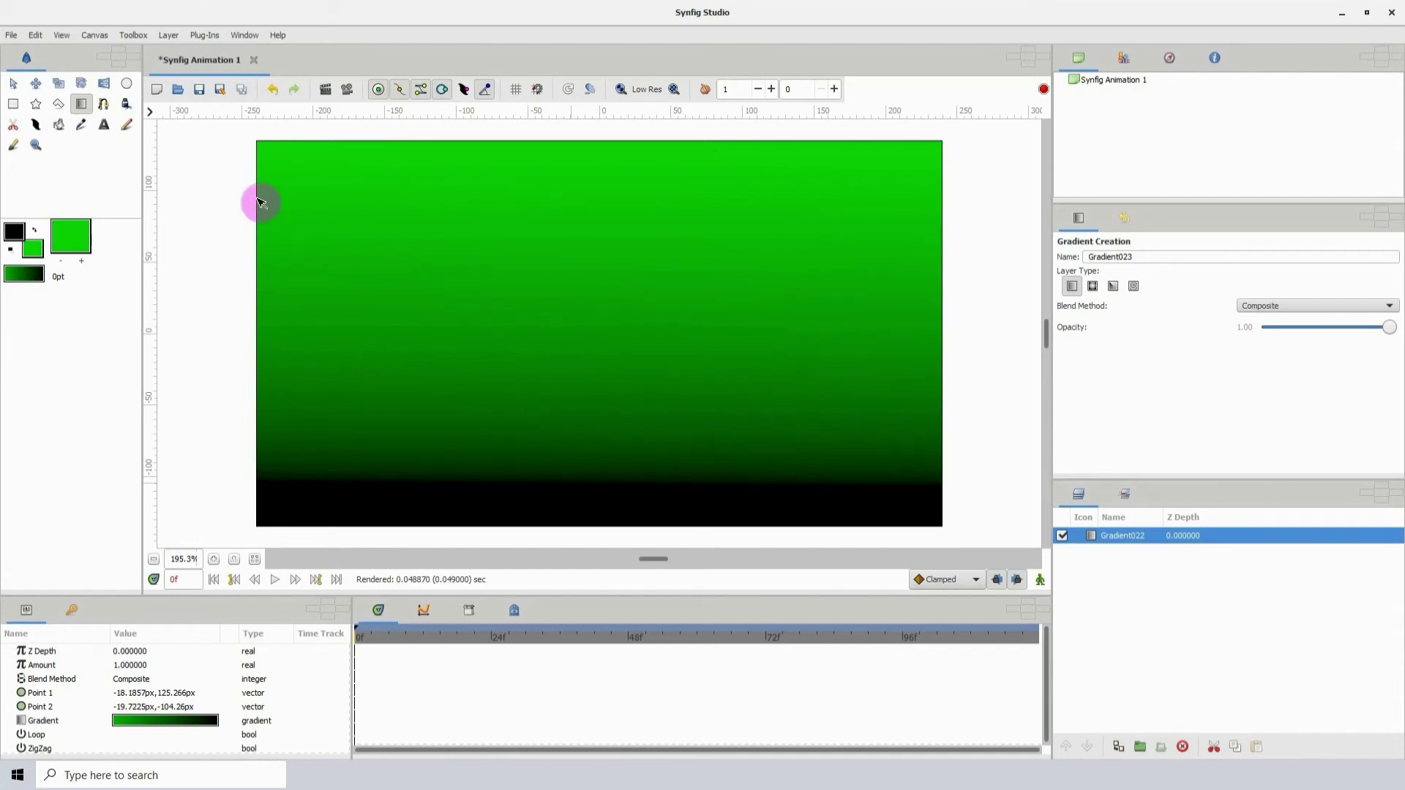
- Draw three more gradients in other directions, then delete all four gradient layers
left_click_drag(704, 384, 706, 386)
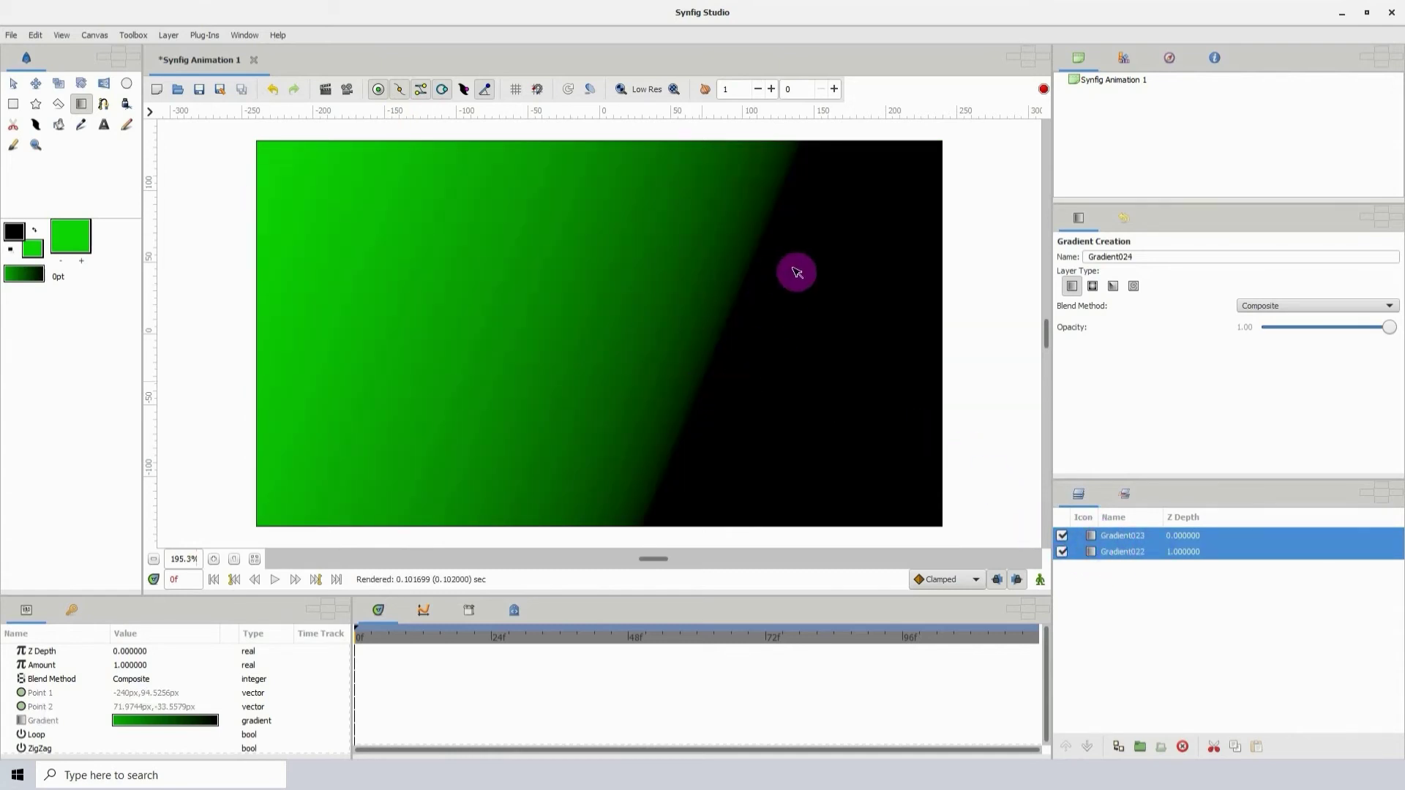
left_click_drag(797, 272, 575, 414)
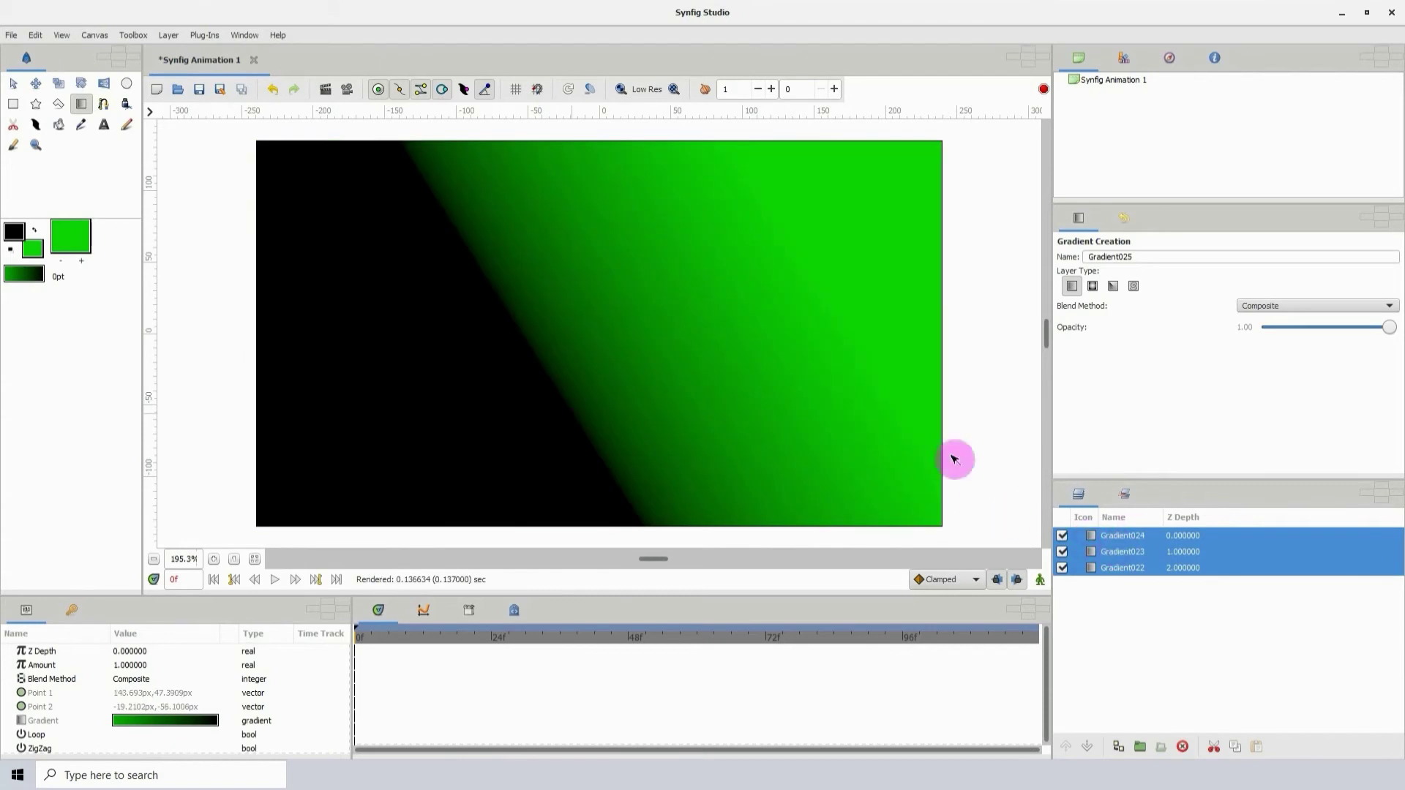
left_click_drag(703, 374, 701, 368)
left_click(1204, 746)
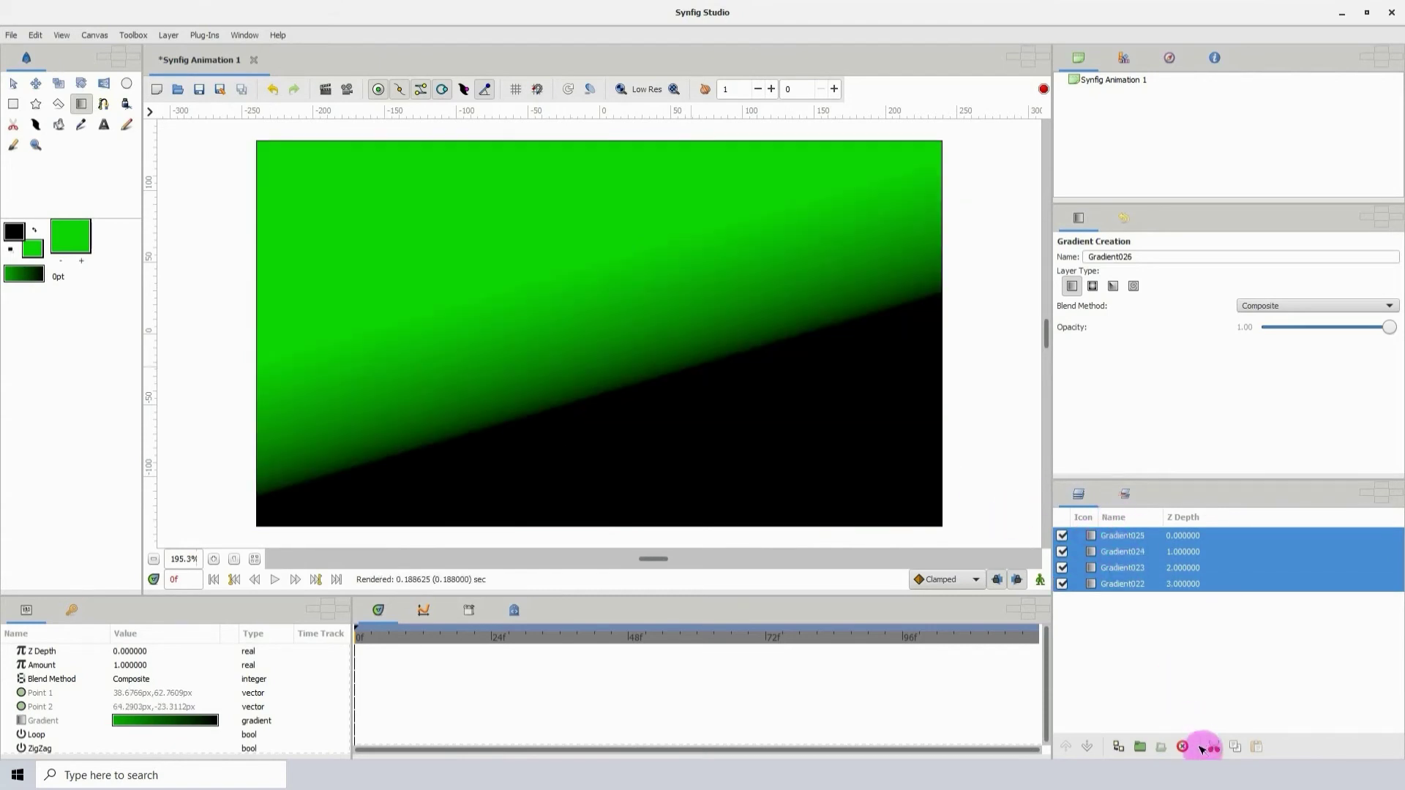
left_click(1183, 747)
- Draw a new green-to-black linear gradient across the canvas from top to bottom
left_click(81, 124)
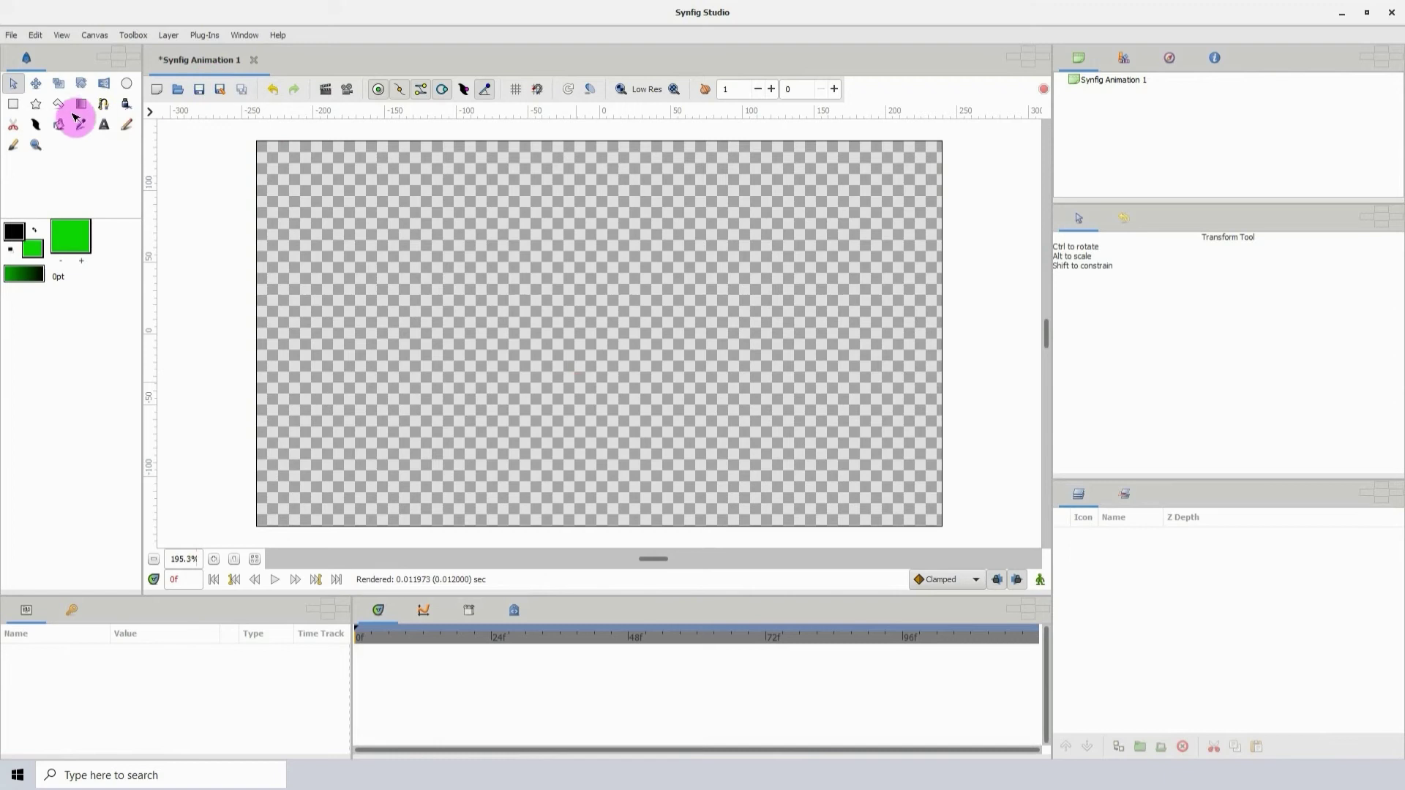
left_click(73, 106)
left_click_drag(622, 186, 639, 472)
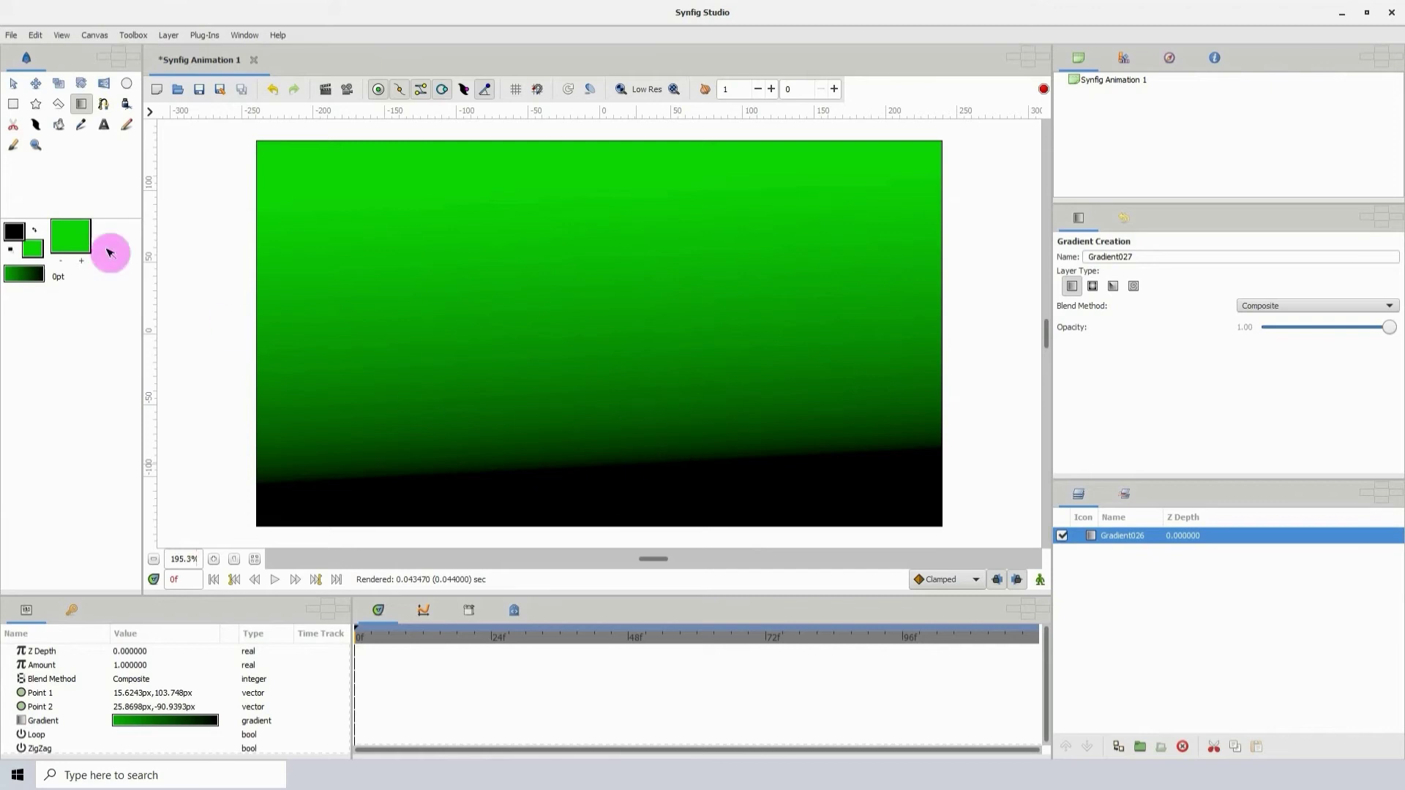
- Move the gradient's Point 1 and Point 2 handles to flip and tilt it, with black along the top
left_click(13, 85)
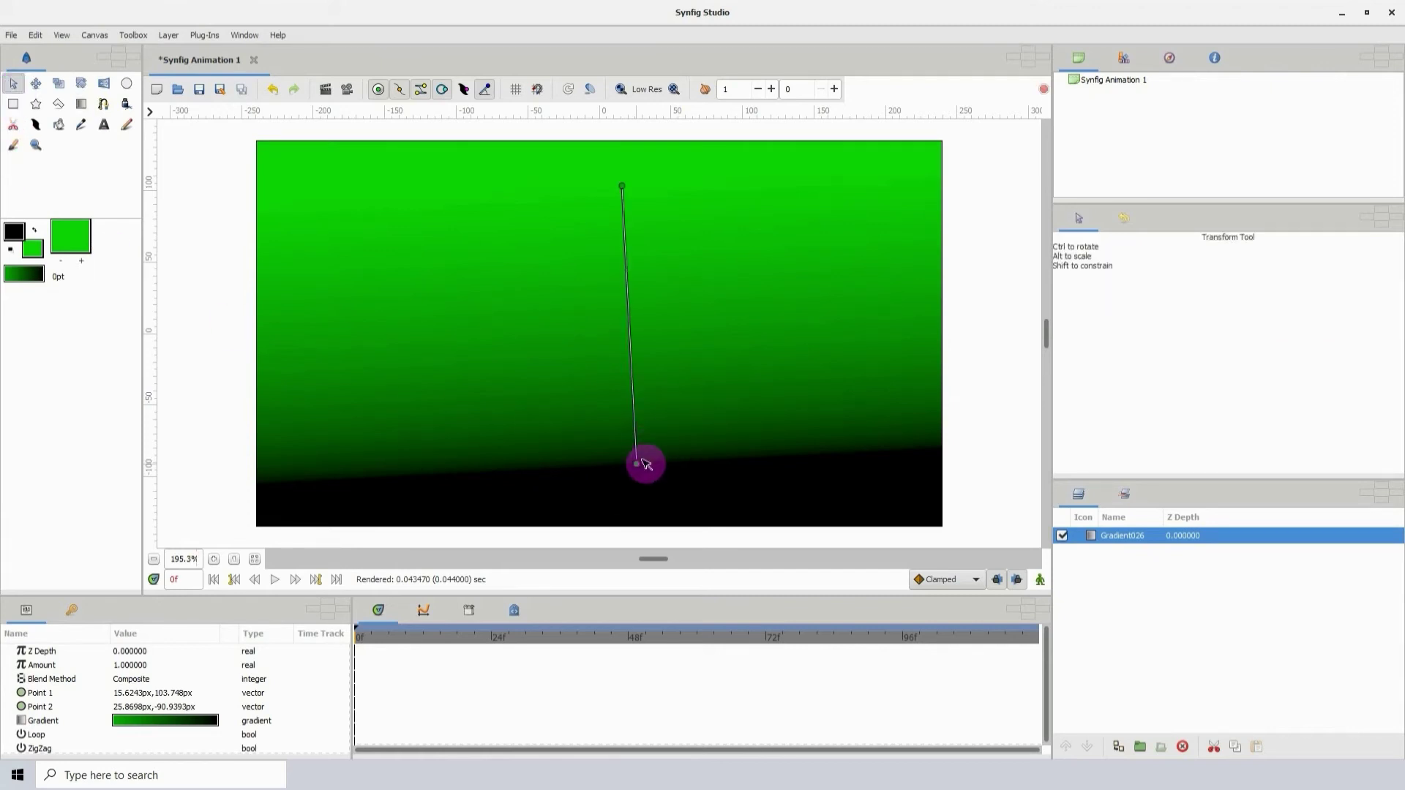
left_click_drag(641, 466, 620, 383)
left_click_drag(622, 192, 648, 488)
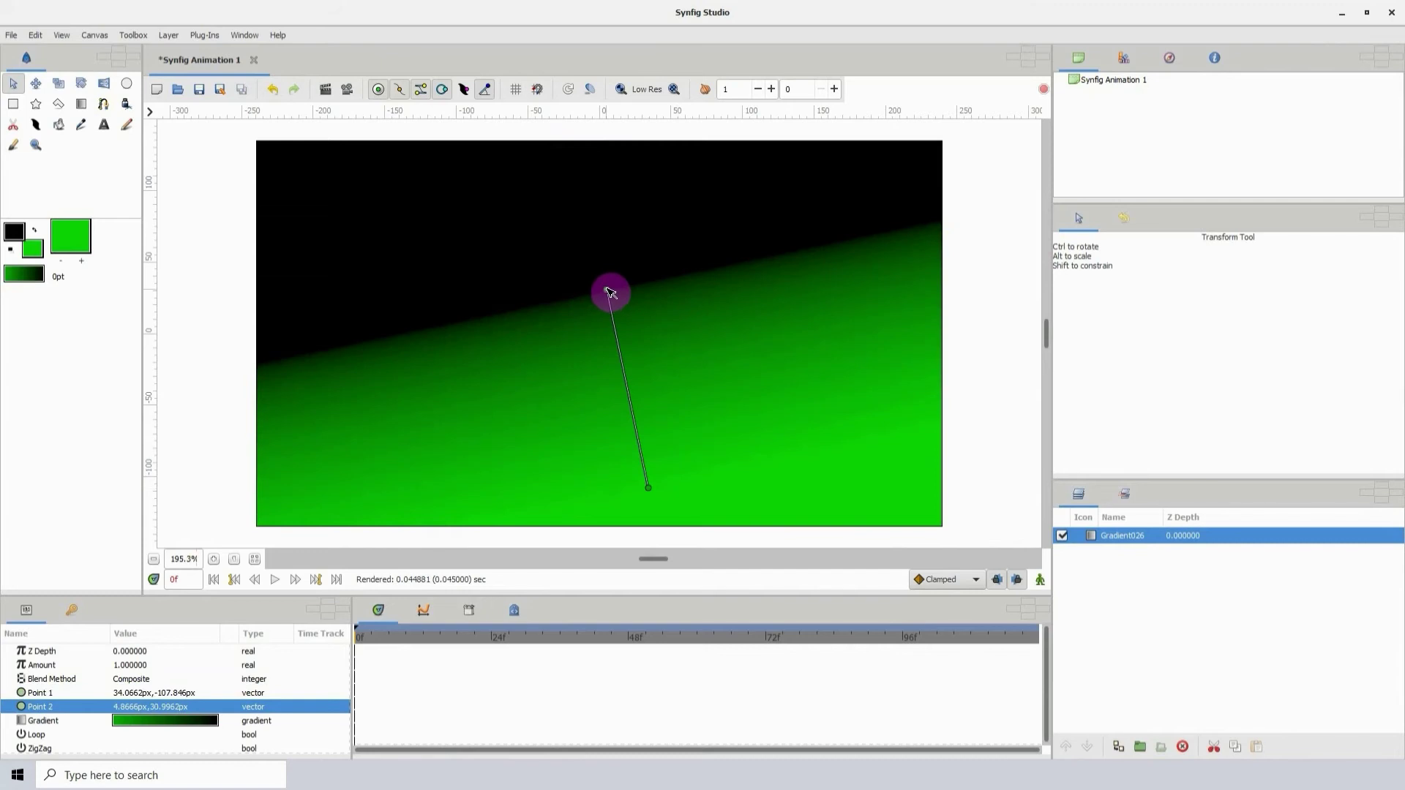
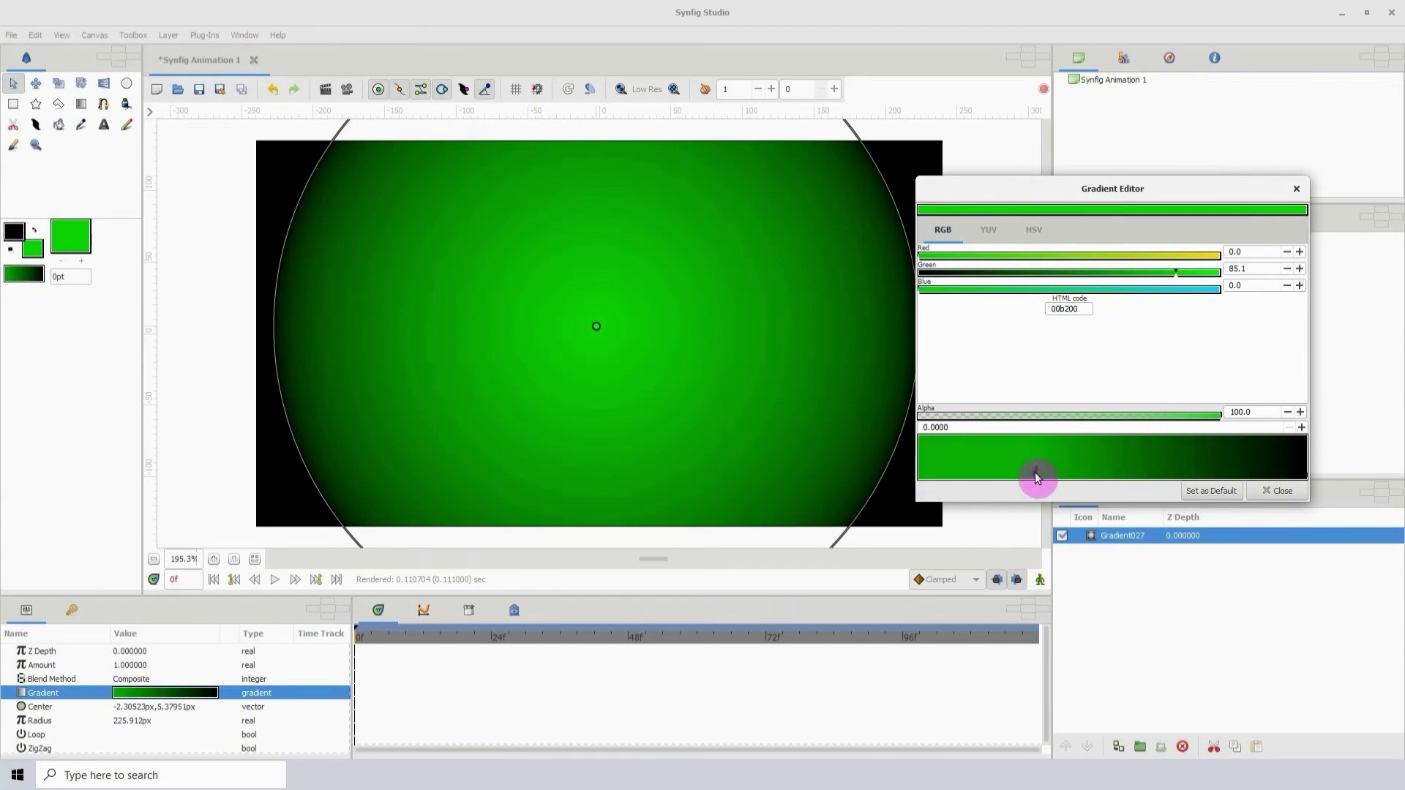
- Position the black gradient stop at the start and the green stop at the end
mouse_move(1304, 480)
left_mouse_down()
mouse_move(1111, 475)
mouse_move(1280, 477)
left_mouse_up()
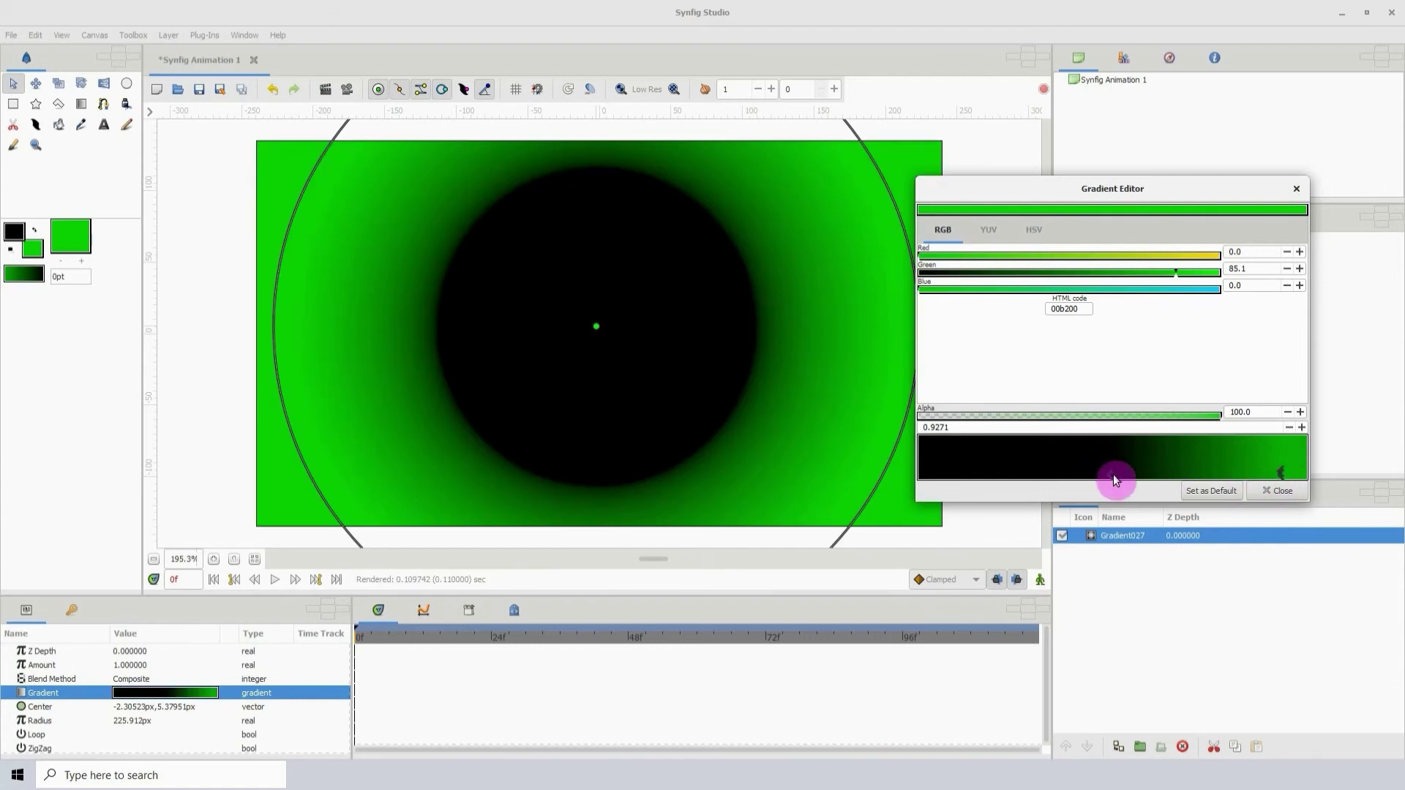
left_click_drag(1112, 477, 920, 476)
left_click(935, 463)
left_click(1281, 475)
left_click_drag(1295, 480, 1310, 477)
- In HSV mode, recolour the green stop yellow and the black stop dark red #901515
left_click(1042, 232)
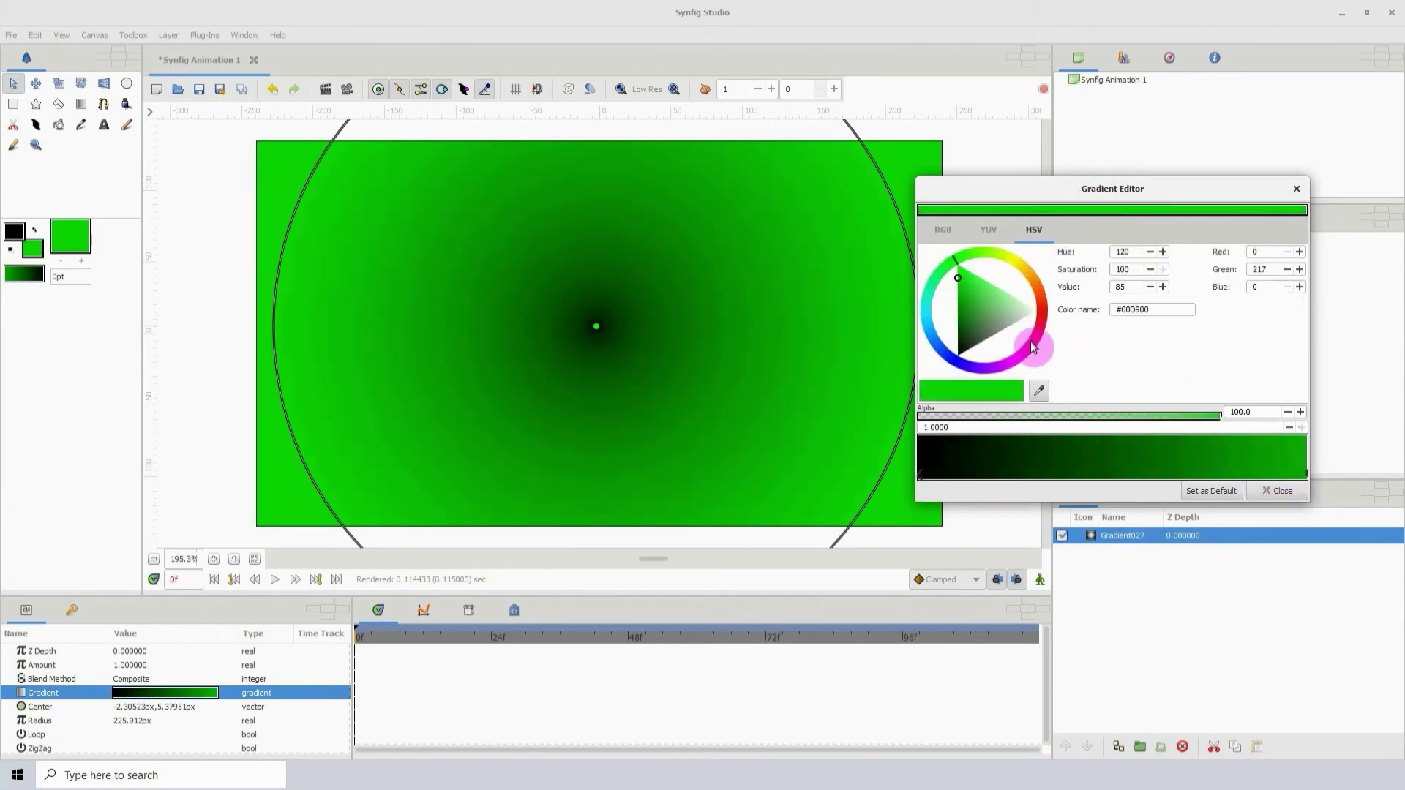
mouse_move(972, 312)
left_mouse_down()
mouse_move(989, 319)
mouse_move(1009, 278)
mouse_move(996, 316)
left_mouse_up()
left_click(1012, 263)
left_click_drag(1241, 458, 941, 474)
left_click(925, 483)
mouse_move(981, 319)
left_mouse_down()
mouse_move(1003, 321)
mouse_move(997, 300)
left_mouse_up()
left_click(927, 477)
- Put the yellow stop at the start and the dark red stop near the end
left_click_drag(925, 472, 1178, 476)
left_click_drag(1306, 477, 923, 483)
left_click_drag(1175, 483, 1277, 480)
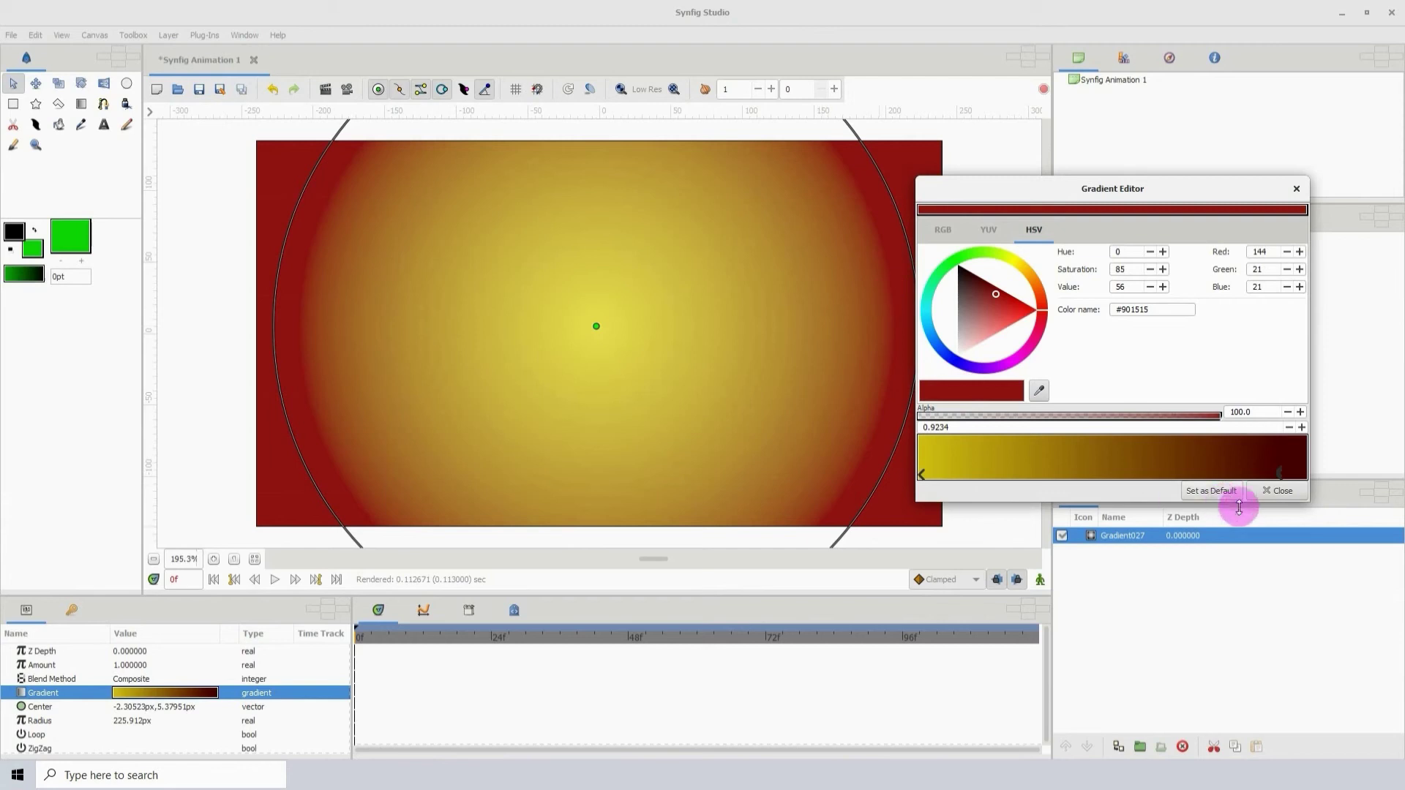
left_click(1266, 491)
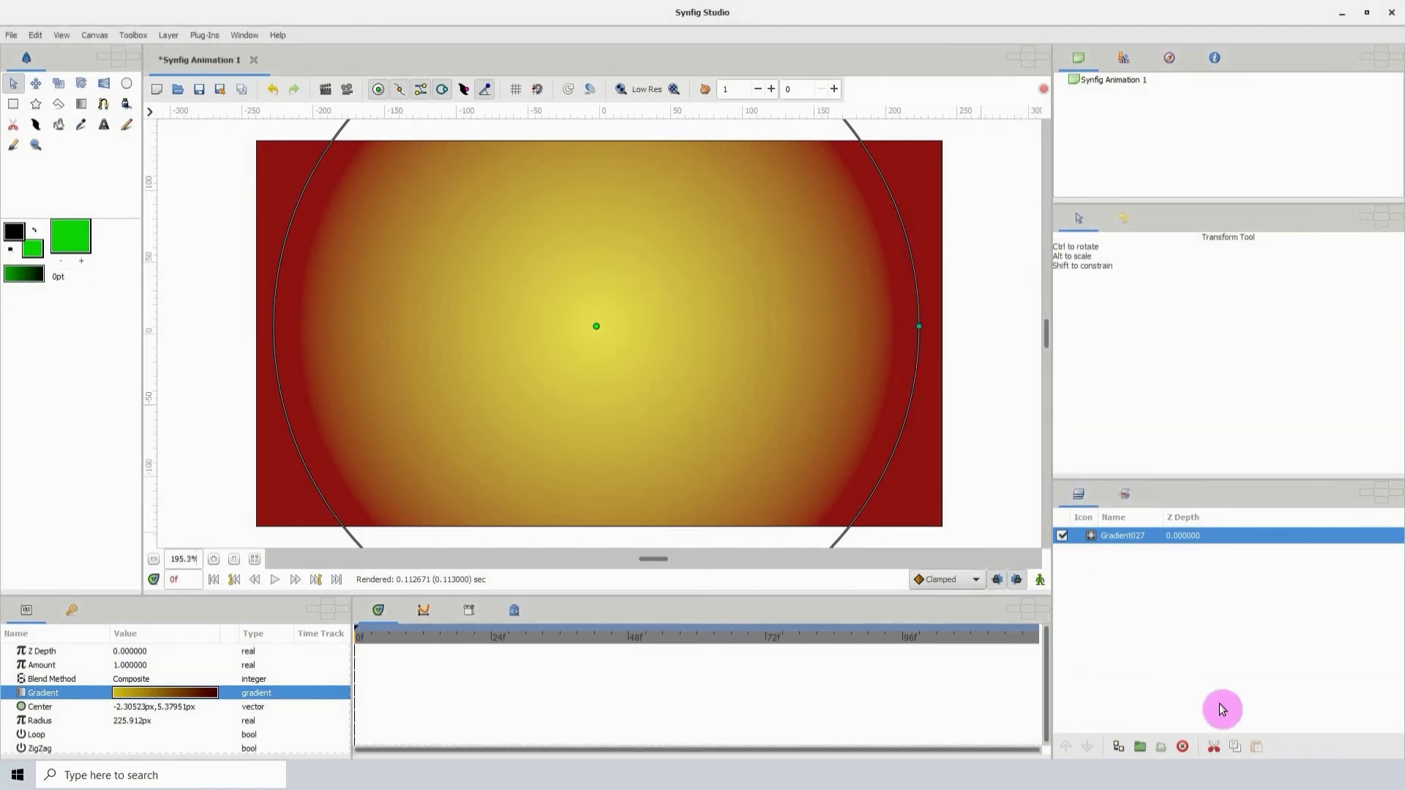
- Delete the radial gradient layer and draw a conical gradient across the canvas
left_click(1183, 747)
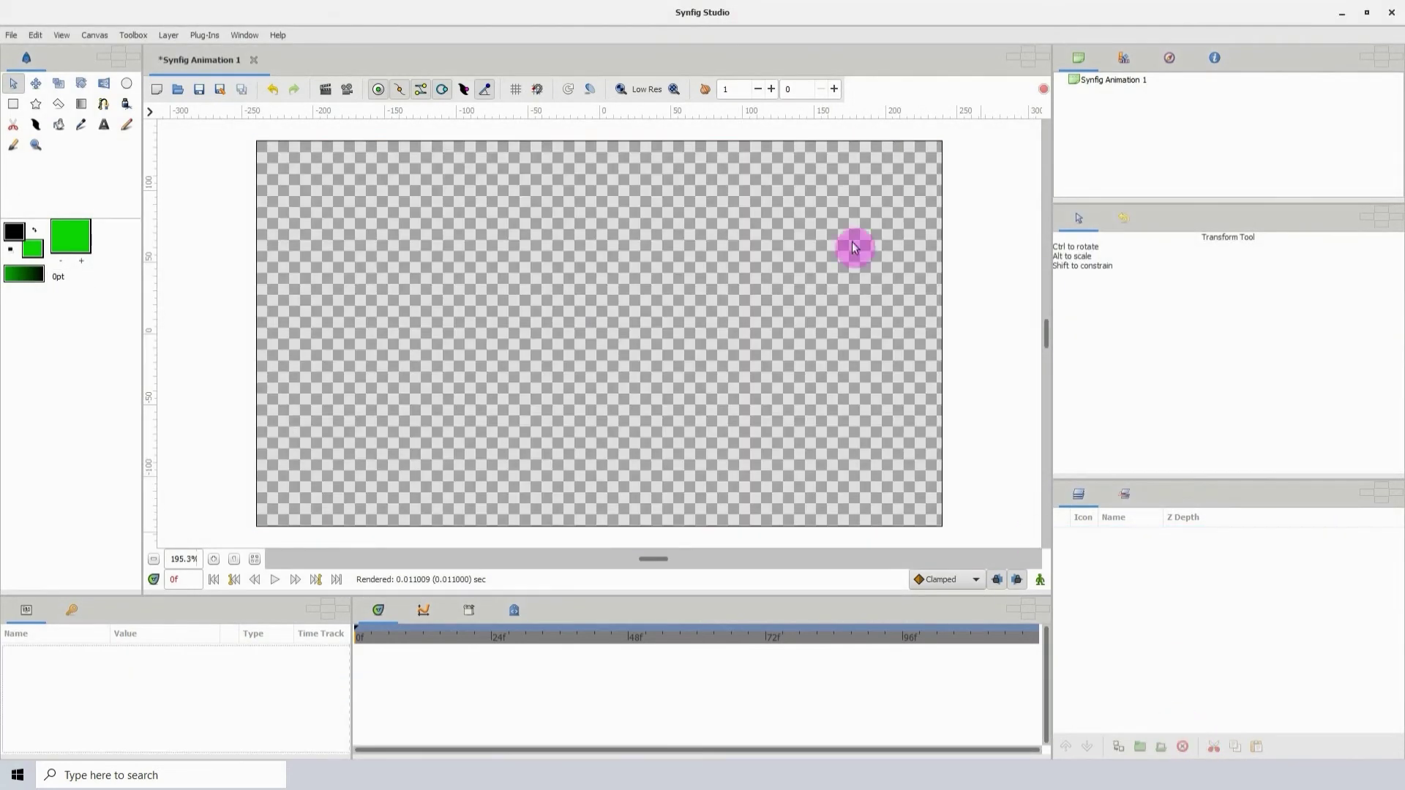
left_click(81, 103)
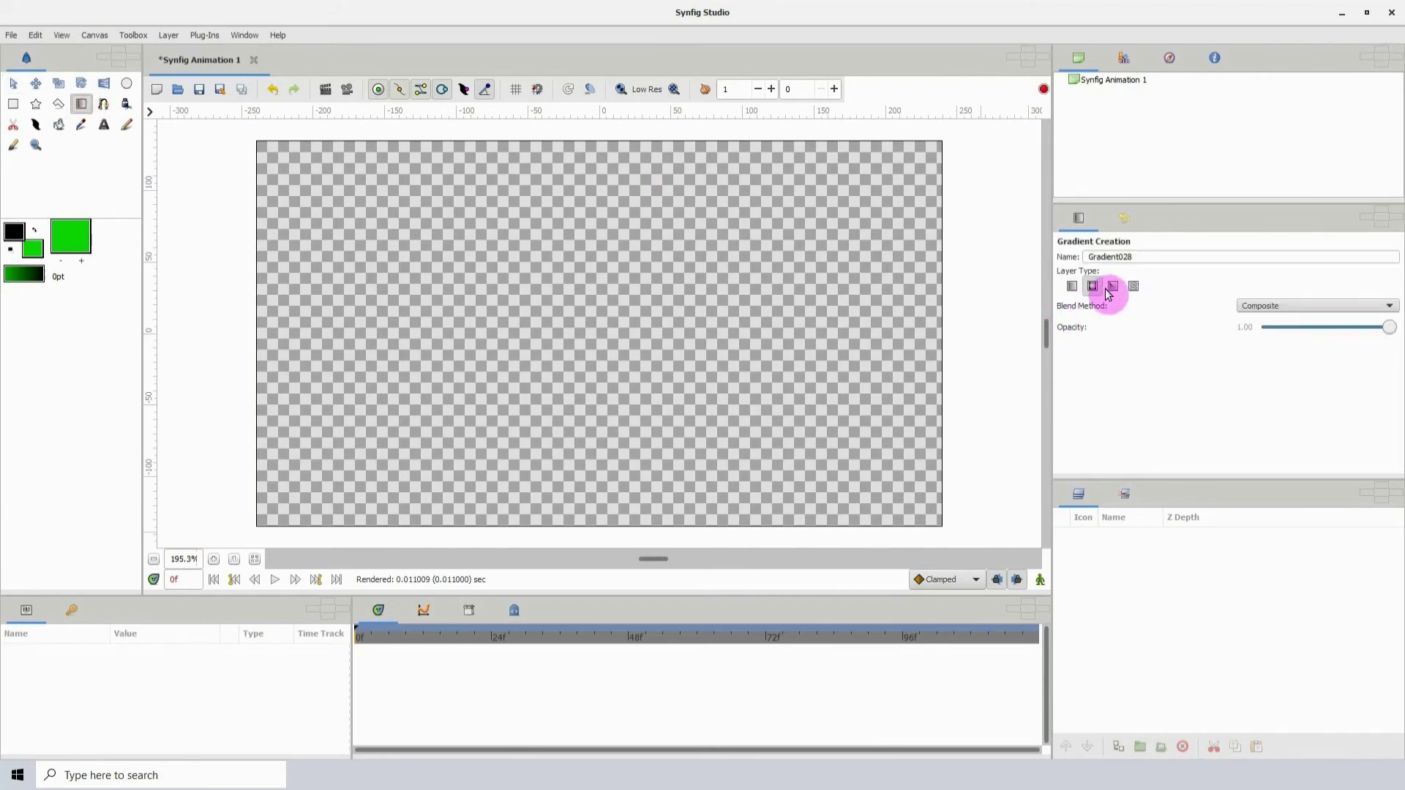
left_click_drag(494, 396, 503, 392)
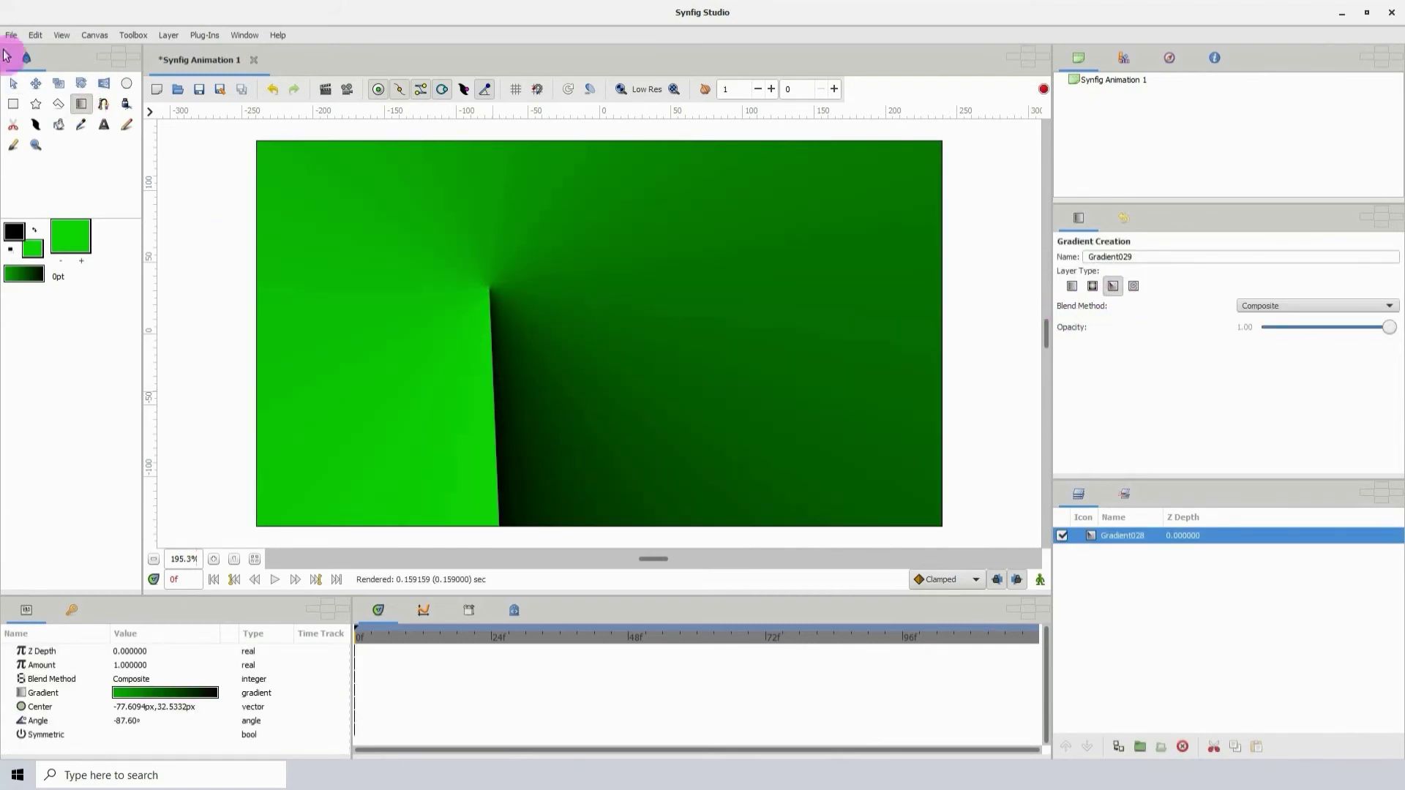
- Rotate the conical gradient's angle handle to a diagonal, then delete that layer
left_click(13, 82)
left_click(490, 367)
left_click_drag(490, 367, 571, 329)
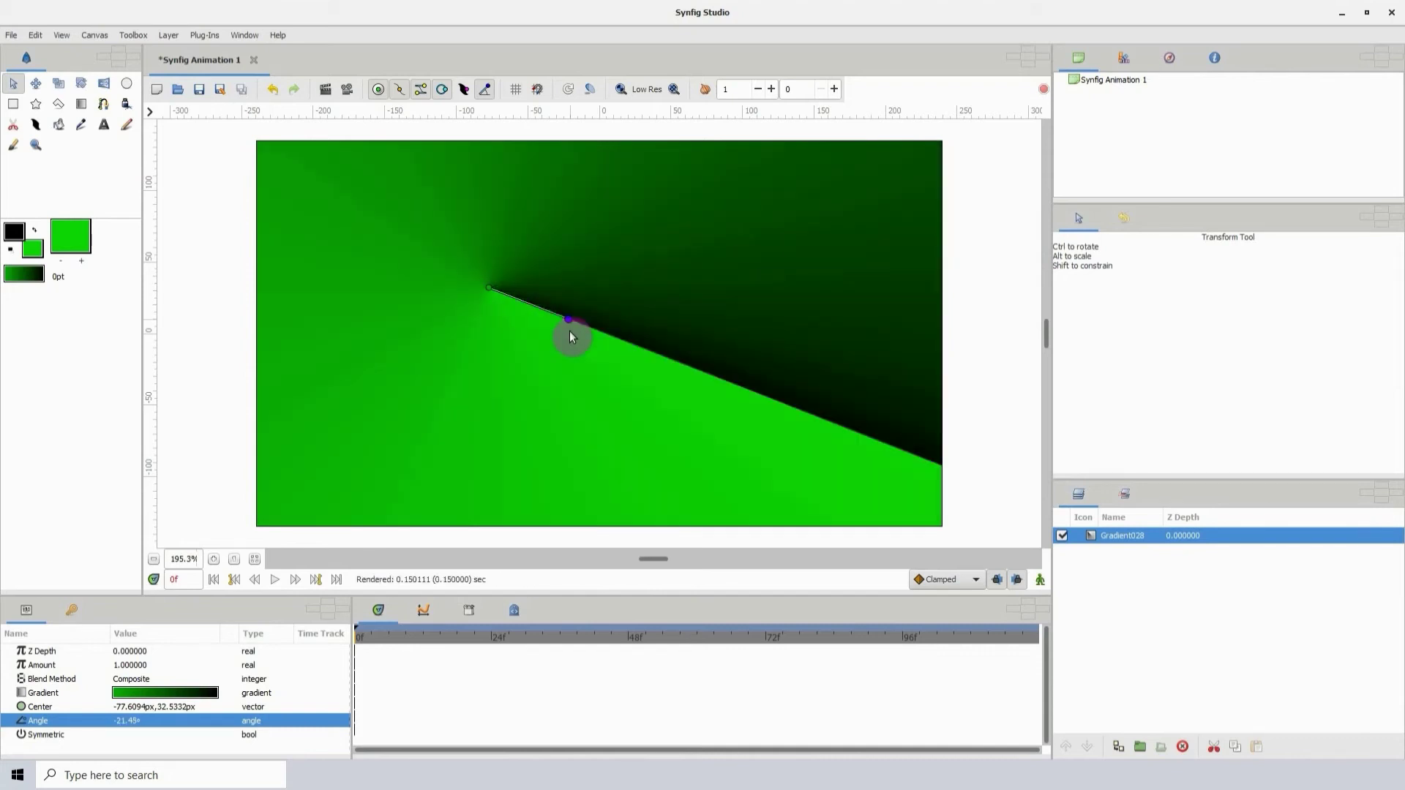
left_click(1182, 747)
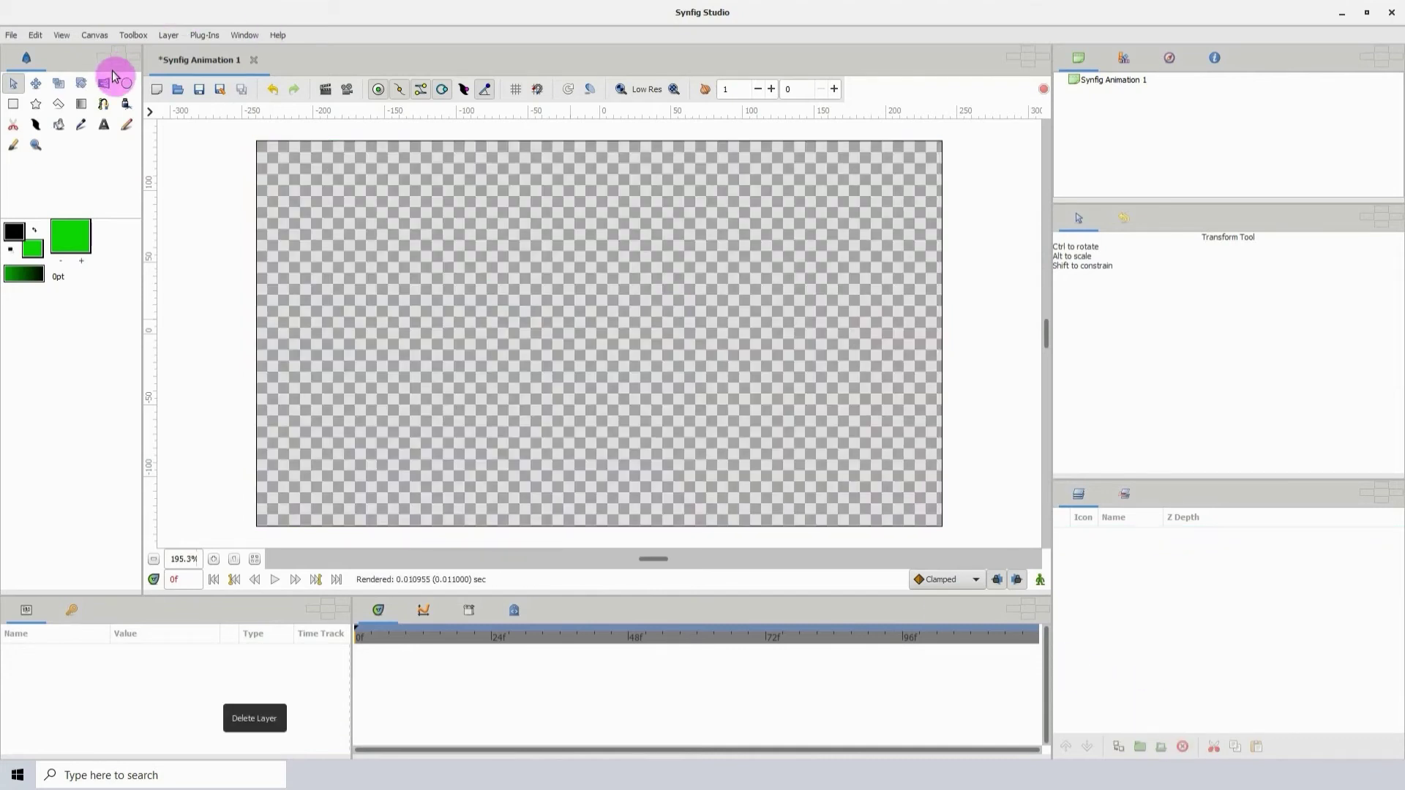
left_click(81, 104)
left_click(1133, 286)
left_click_drag(671, 371, 670, 398)
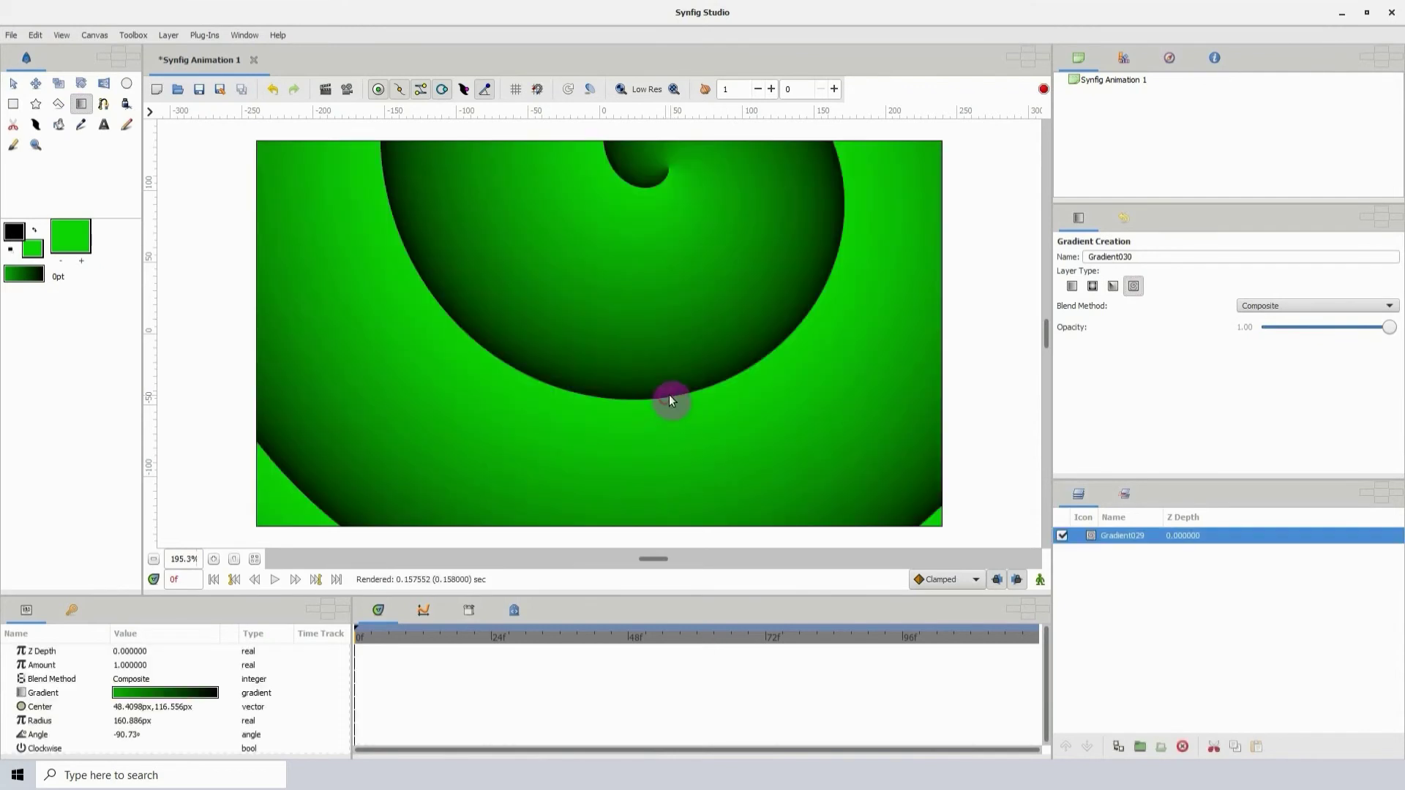
left_click(14, 88)
left_click_drag(669, 169, 620, 326)
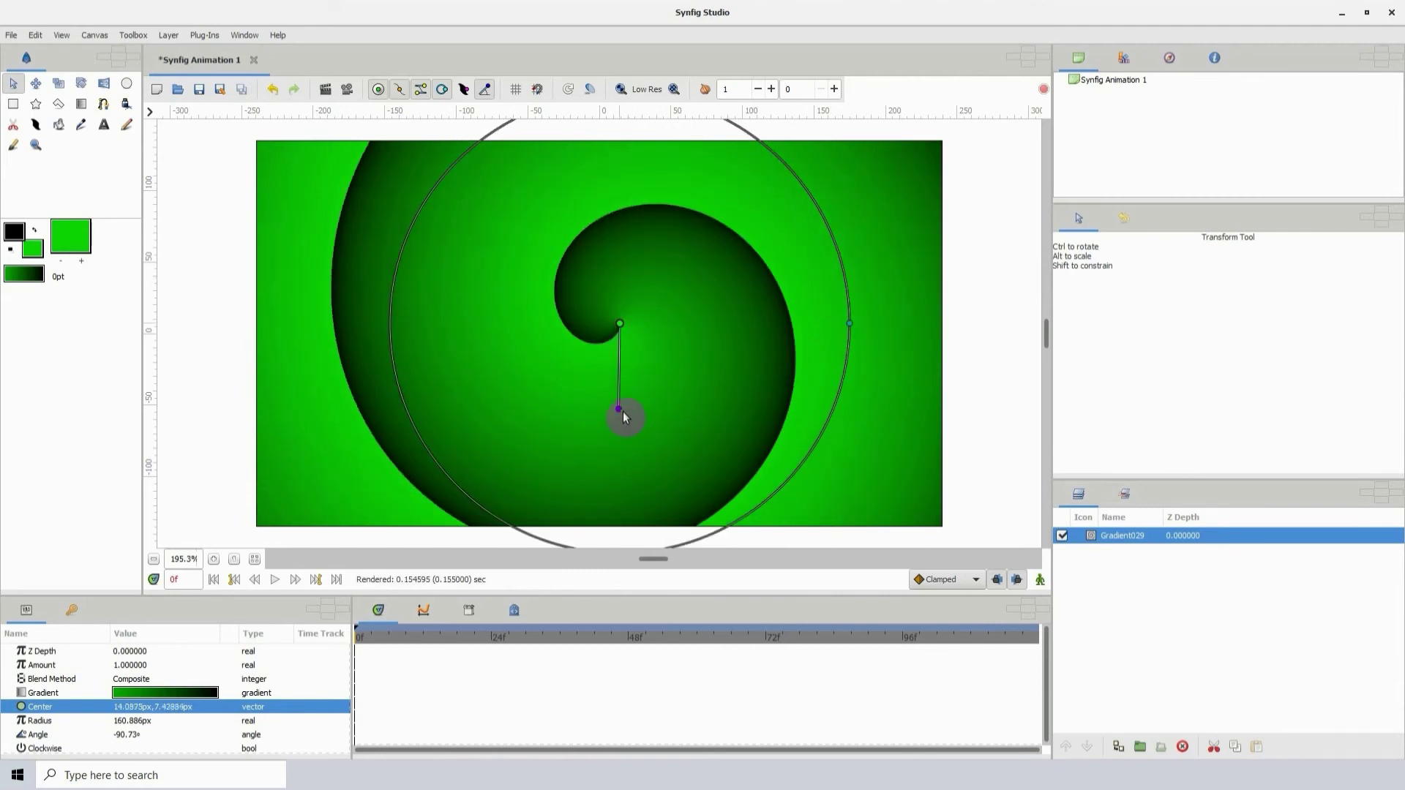
left_click_drag(619, 408, 750, 353)
mouse_move(852, 322)
left_mouse_down()
mouse_move(754, 327)
mouse_move(835, 332)
left_mouse_up()
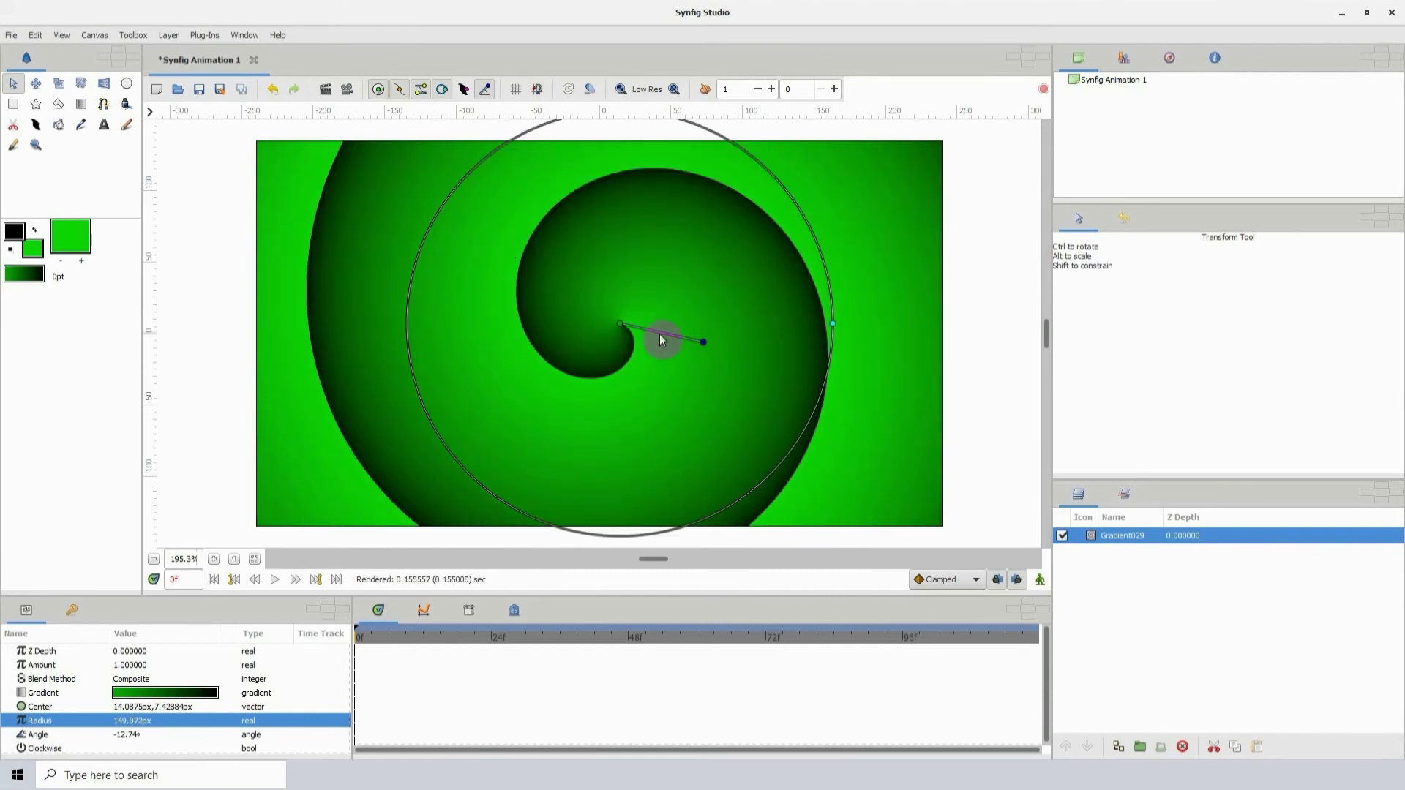
left_click(1184, 747)
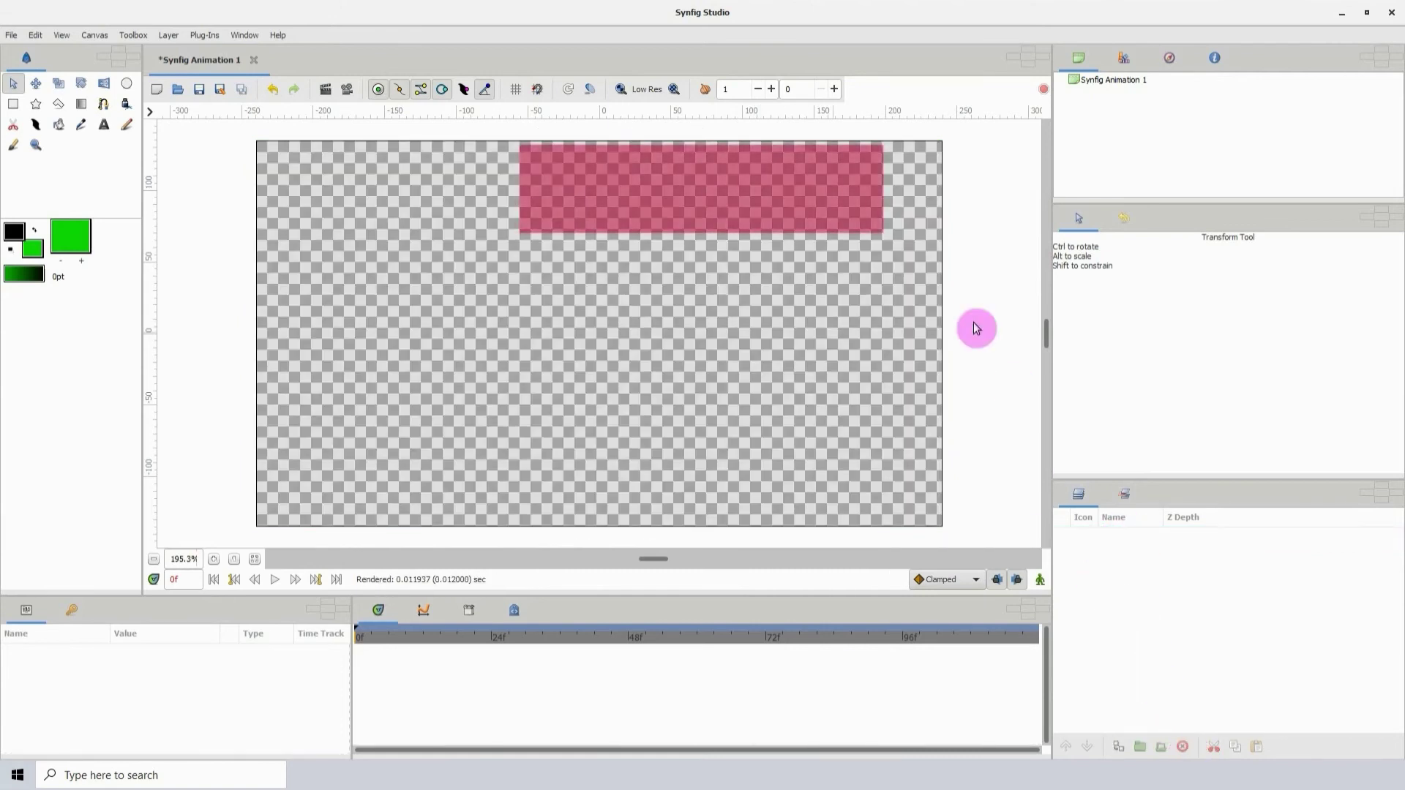
- Place four spline vertices across the canvas, three of them curved
left_click(102, 107)
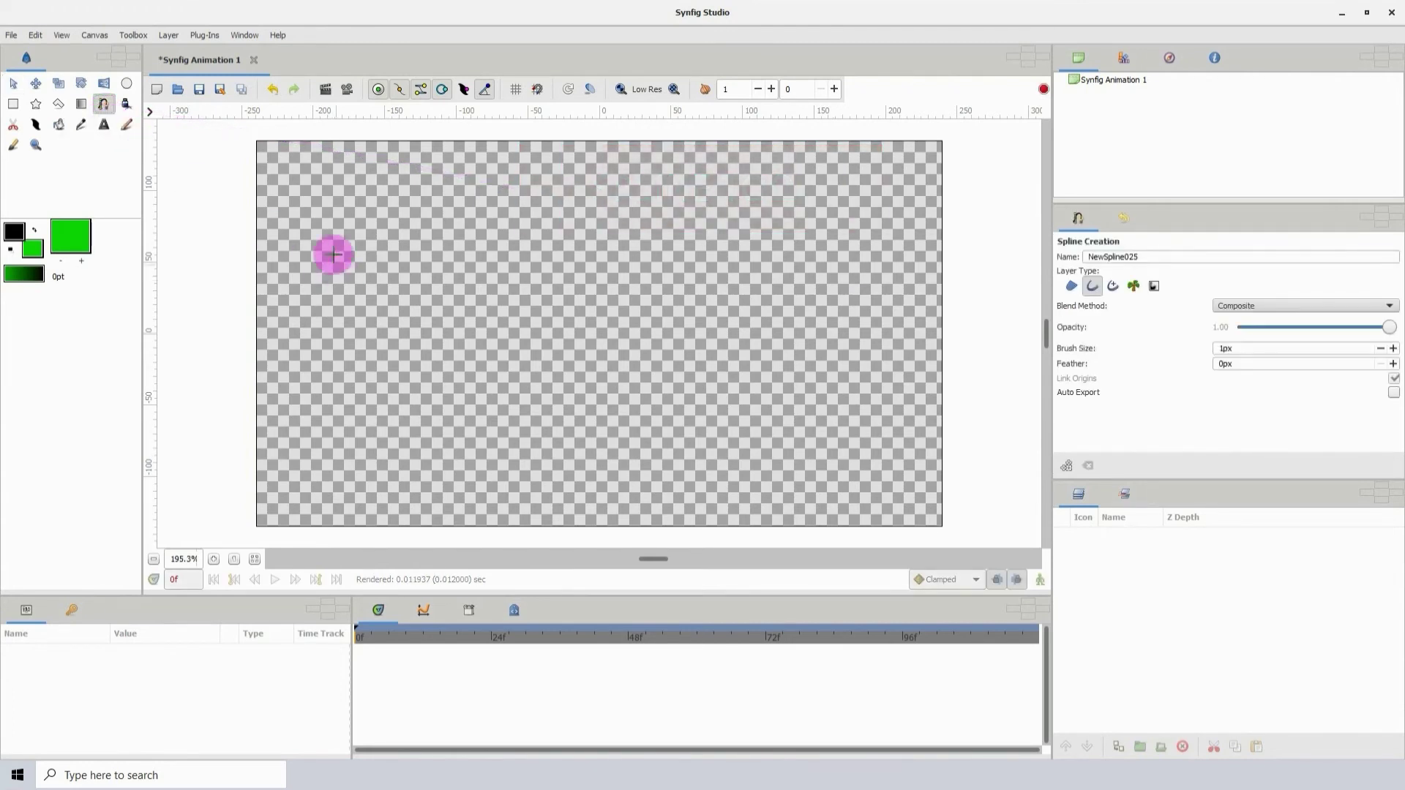
left_click(329, 210)
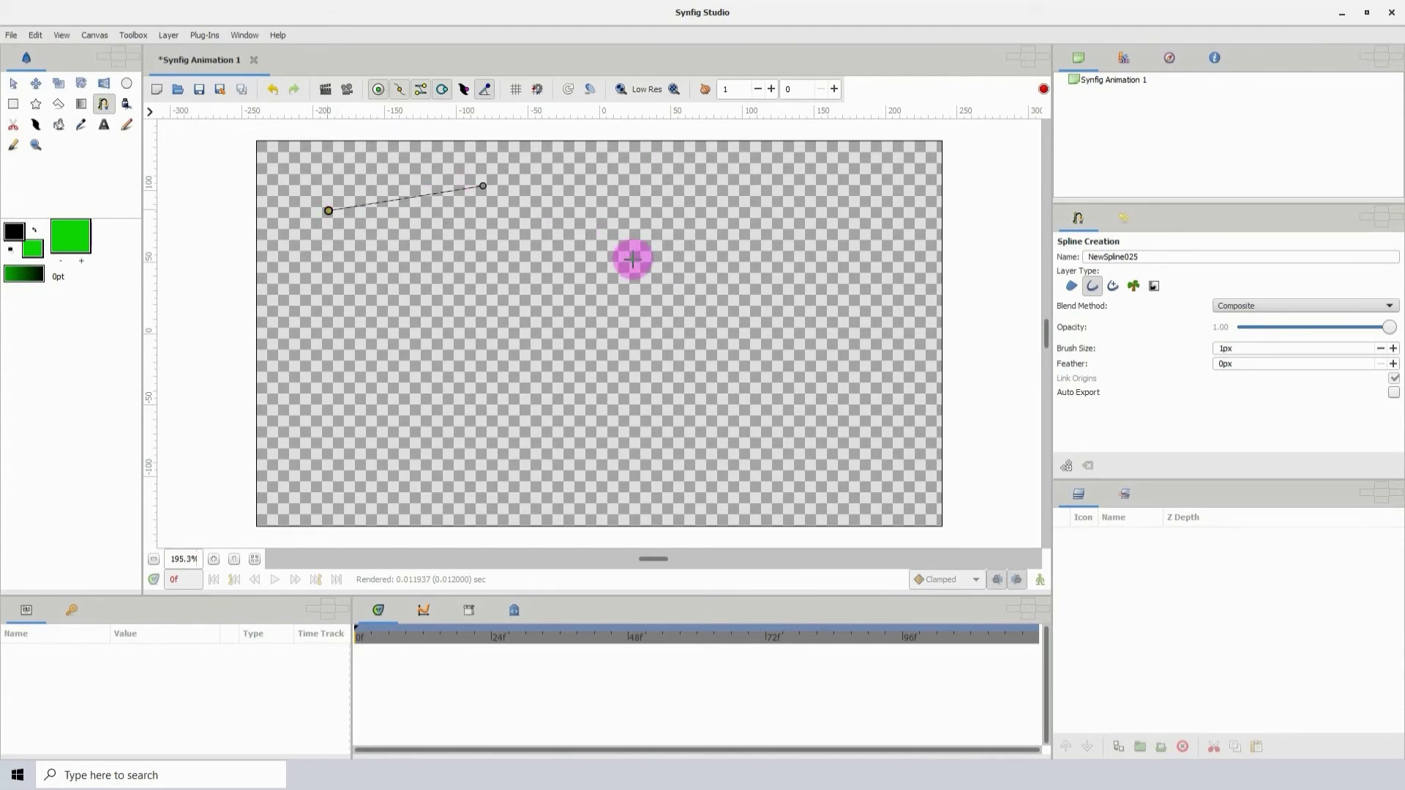
left_click_drag(640, 266, 621, 368)
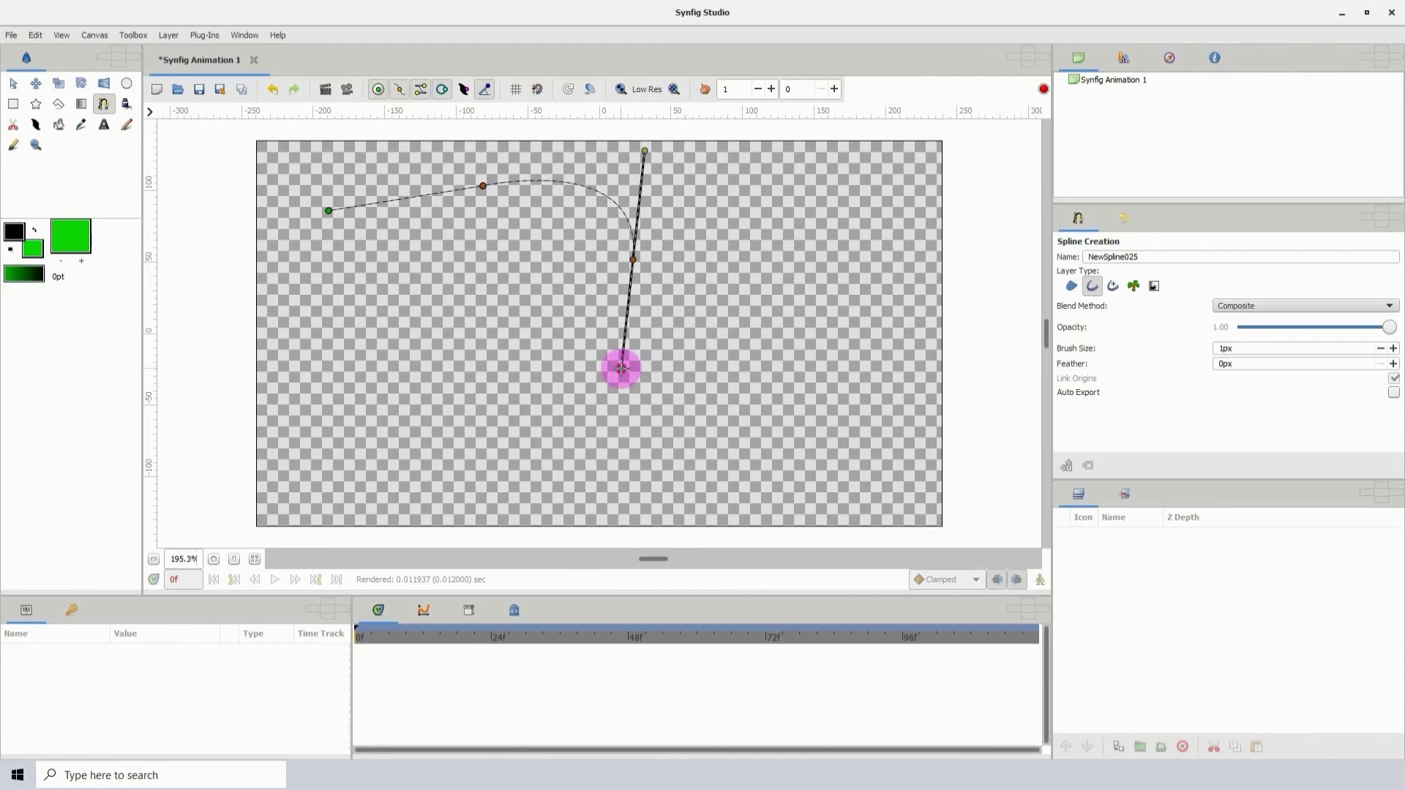
left_click_drag(482, 365, 432, 315)
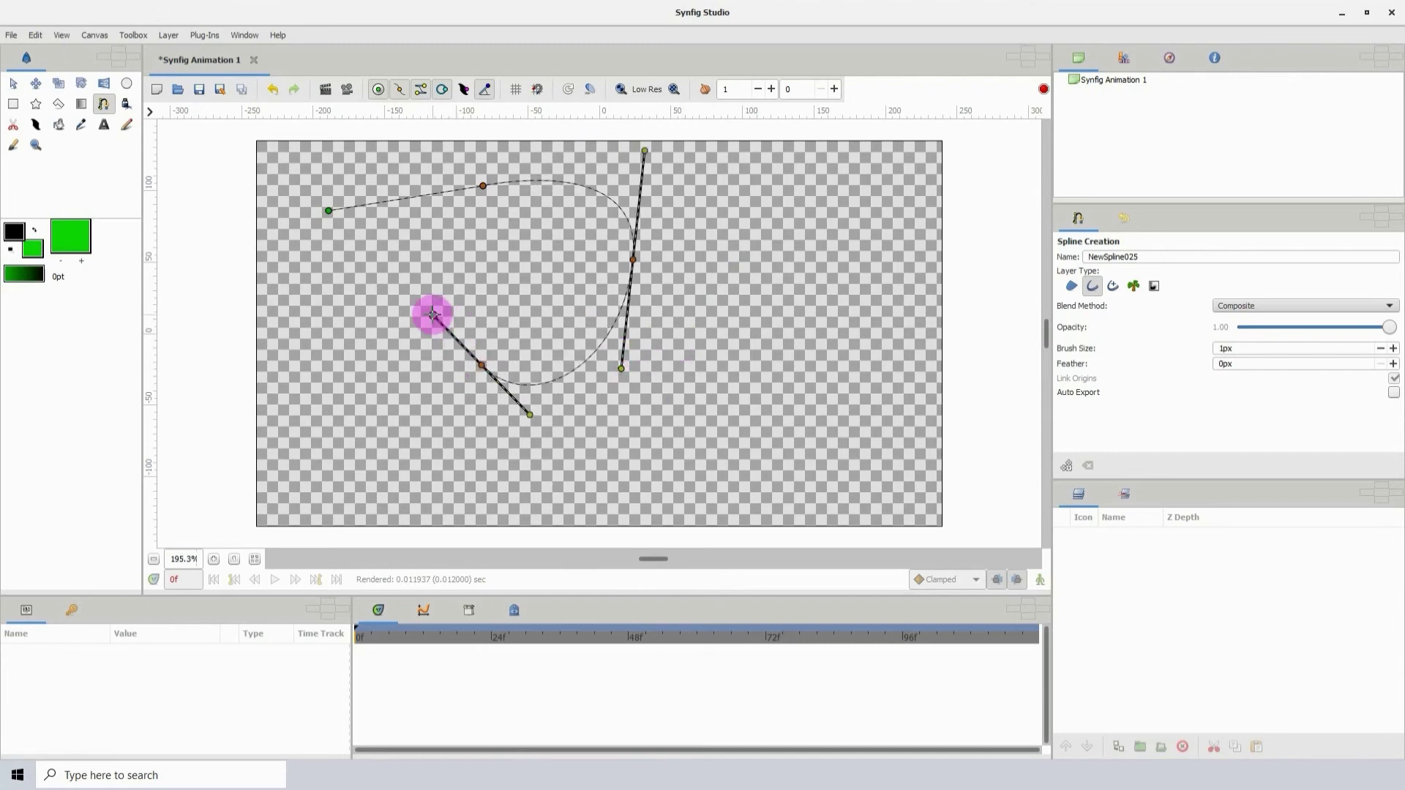
left_click_drag(346, 382, 295, 423)
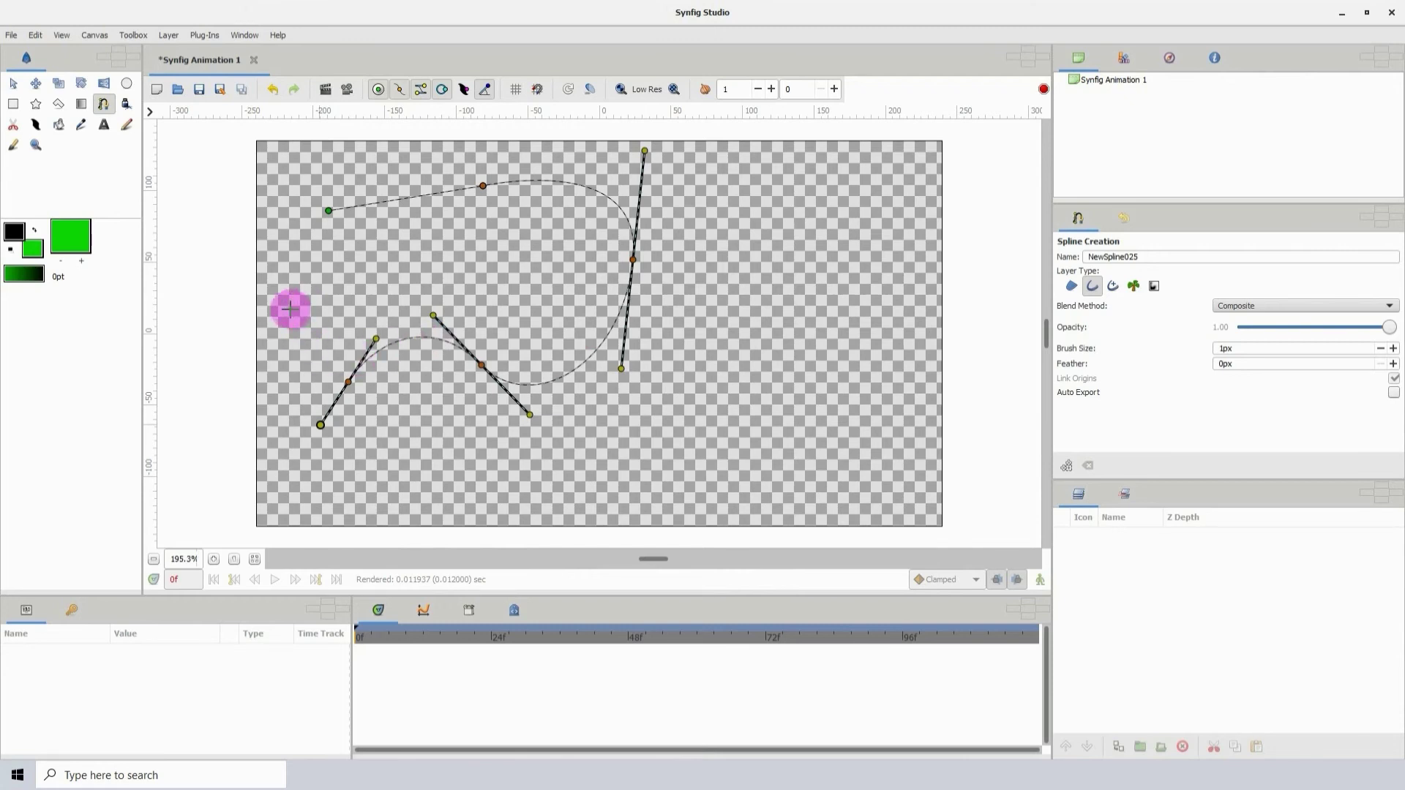
- Loop the spline closed and set it to create an outline, not a region
right_click(328, 212)
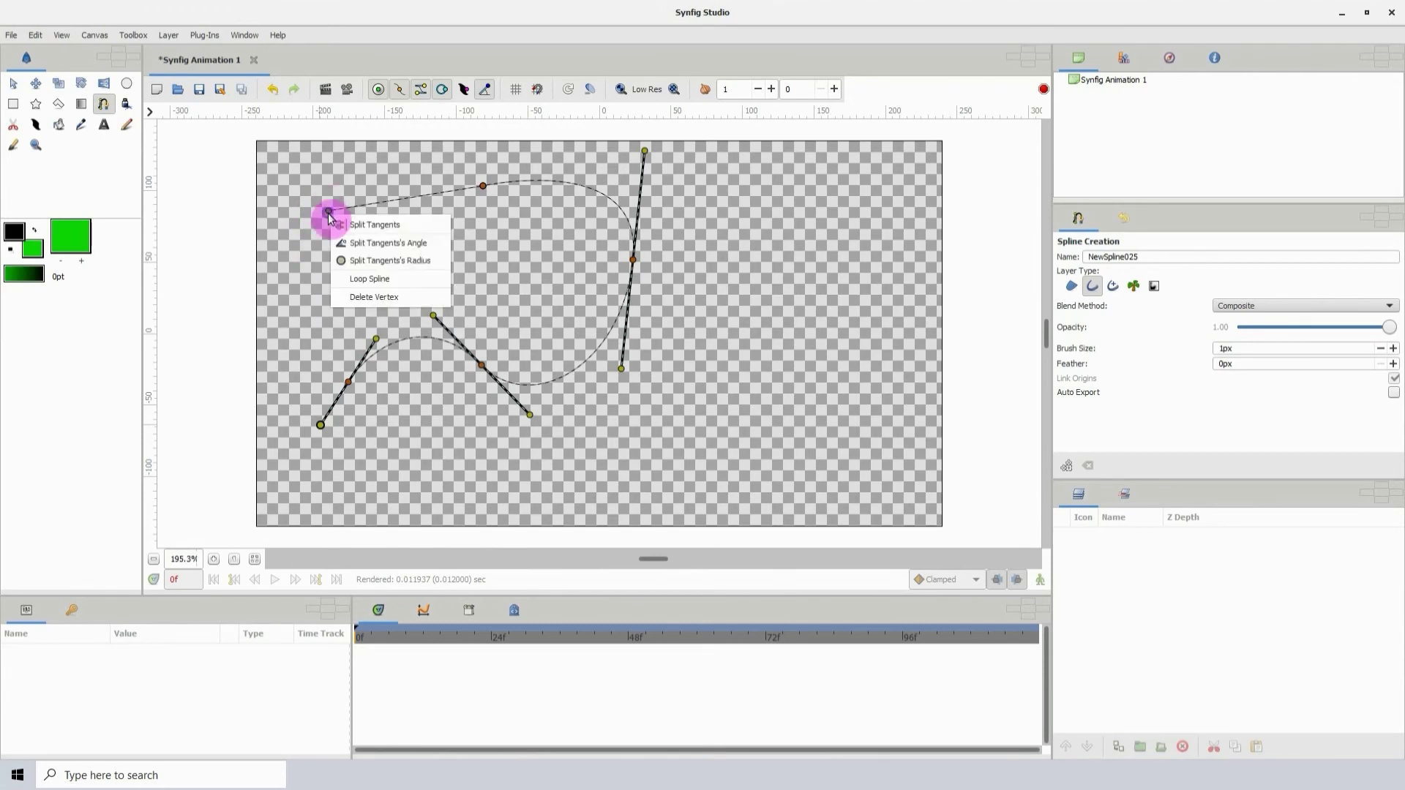
left_click(381, 281)
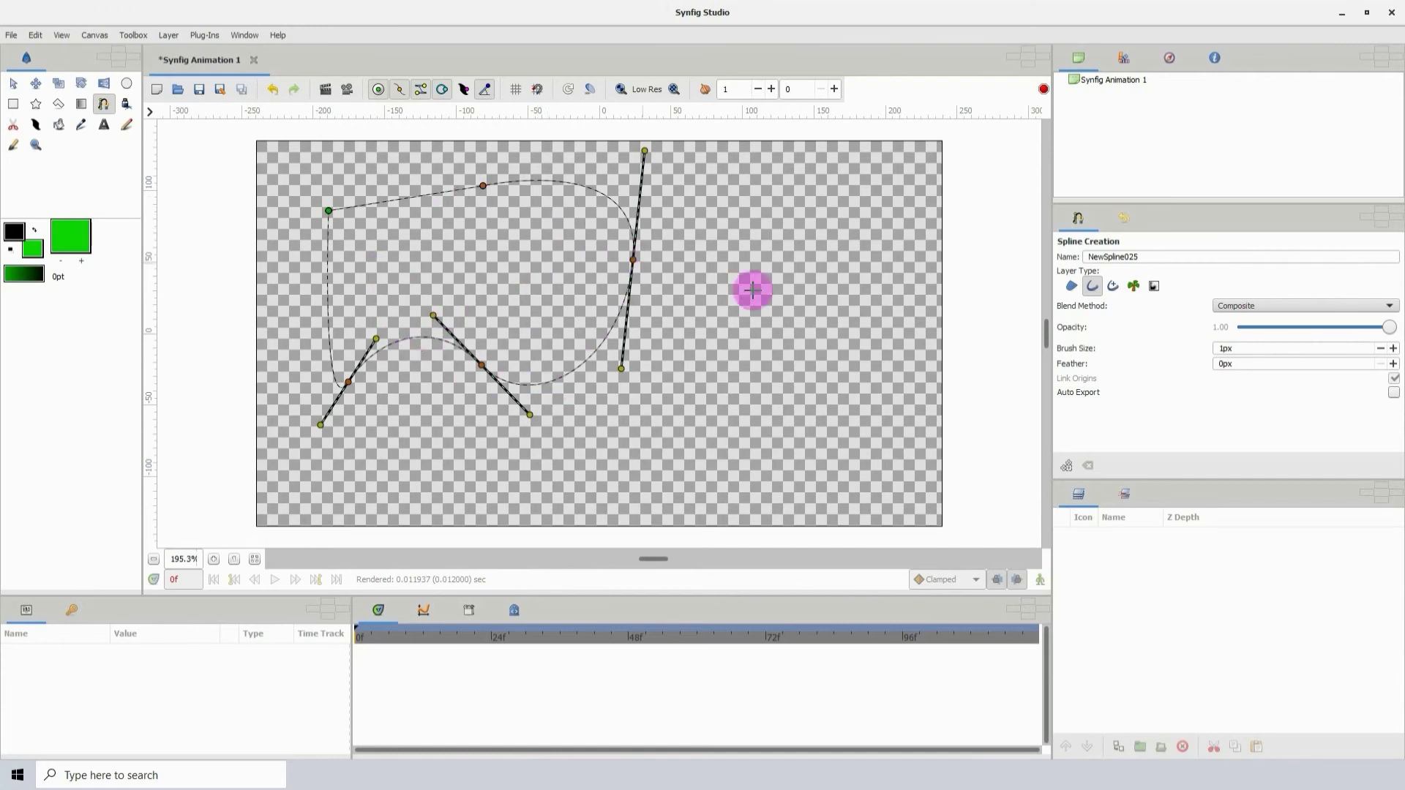
left_click(1093, 288)
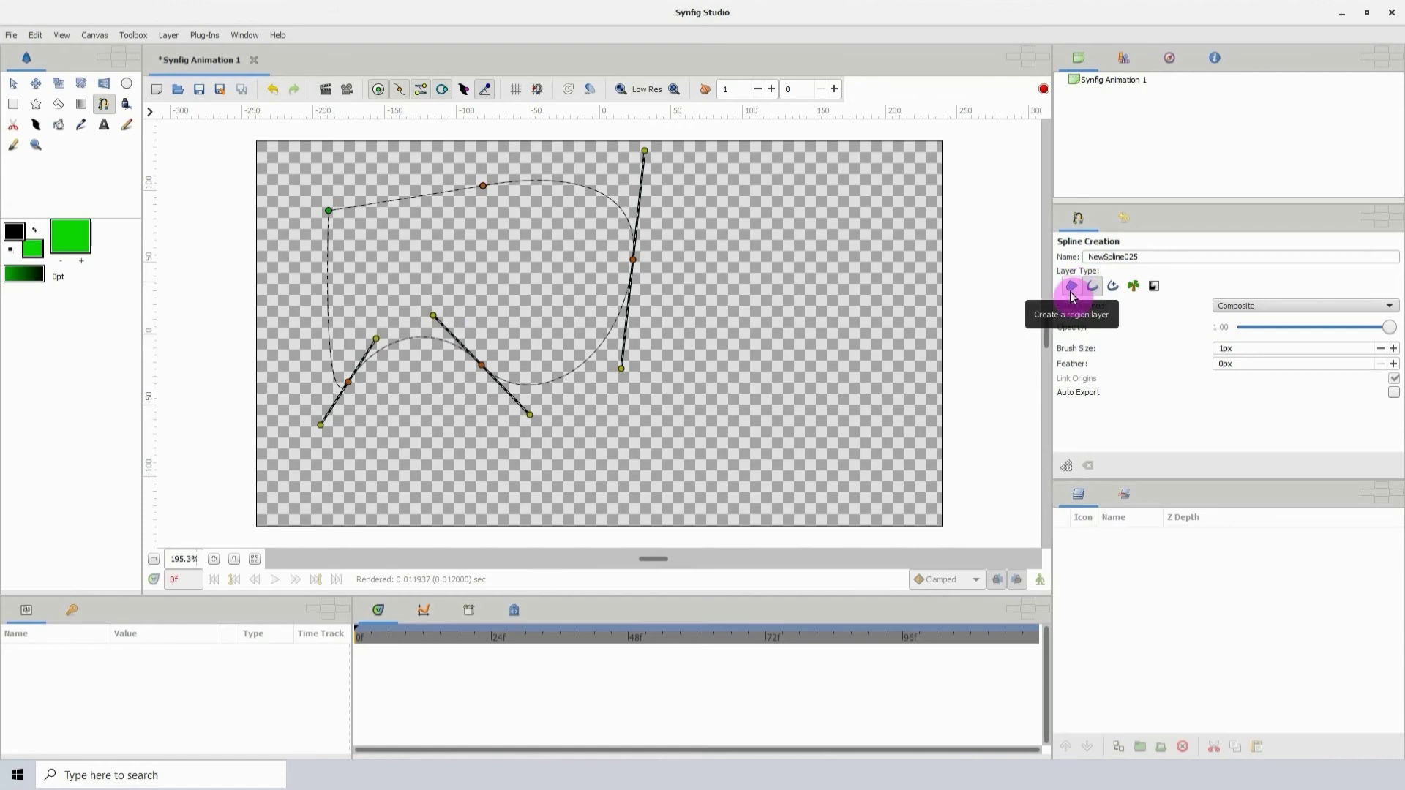
left_click(1071, 287)
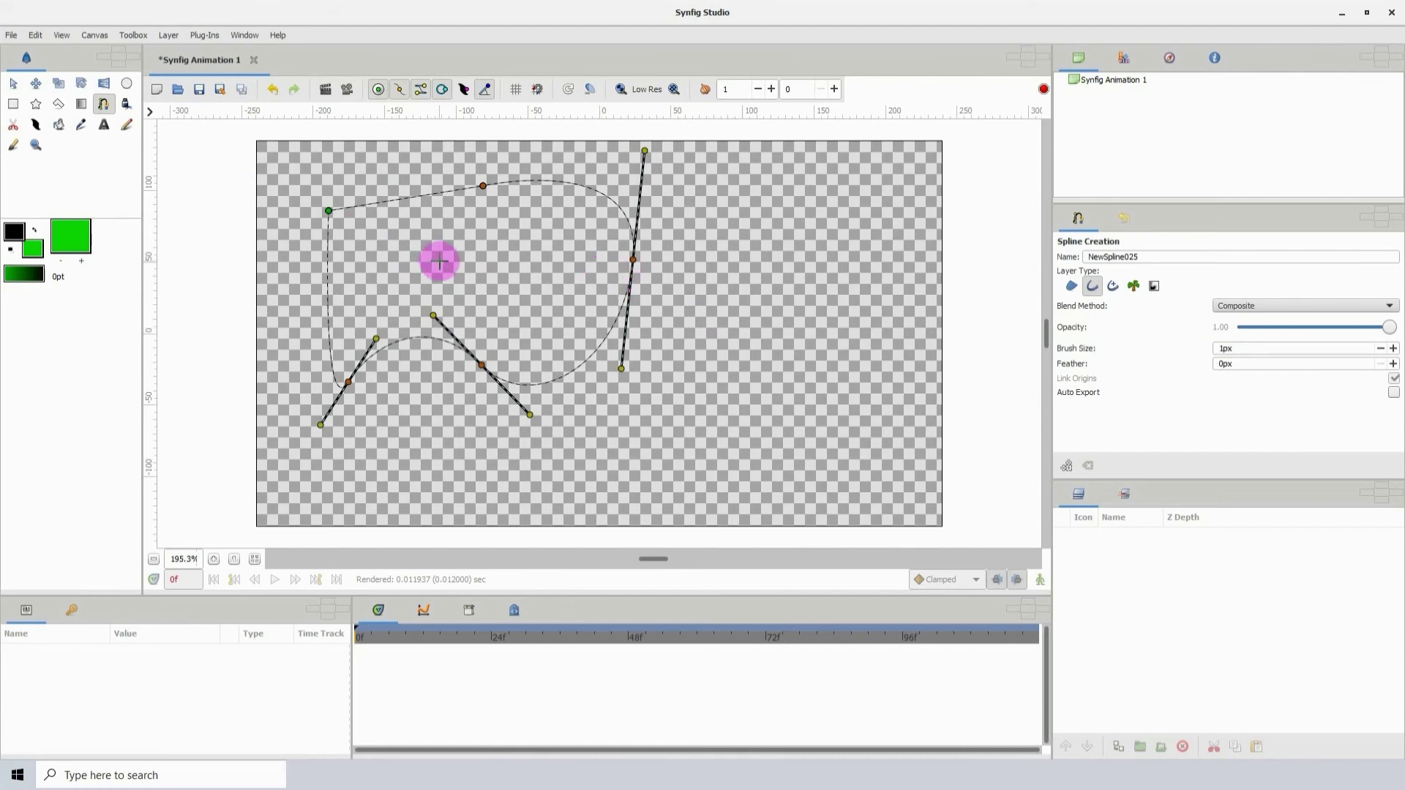
- Finish the spline as an outline layer and add a region layer filling its shape
left_click(13, 86)
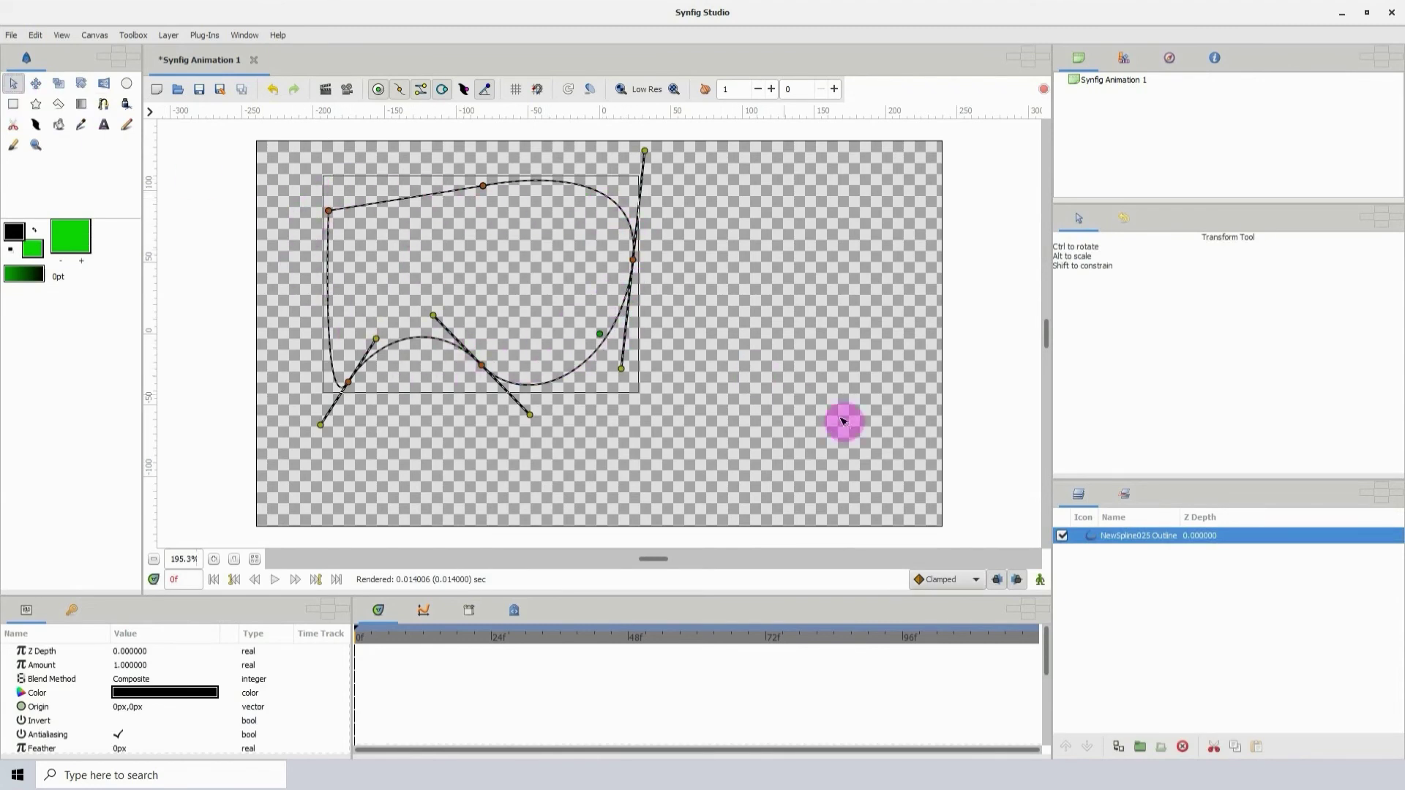
right_click(1155, 542)
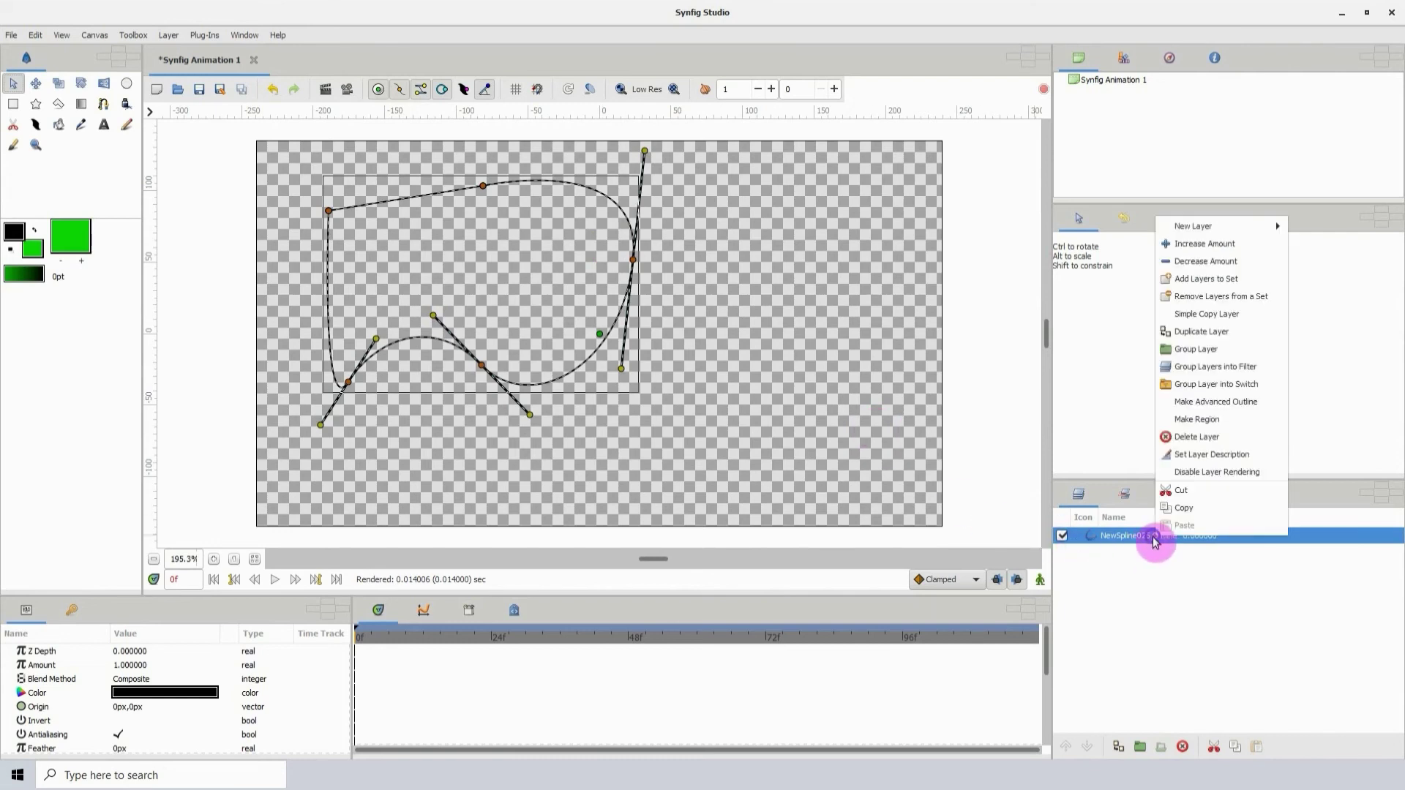
left_click(1201, 420)
- Reshape the green region by moving vertices, bending a tangent and inserting new vertices
left_click_drag(481, 364, 620, 403)
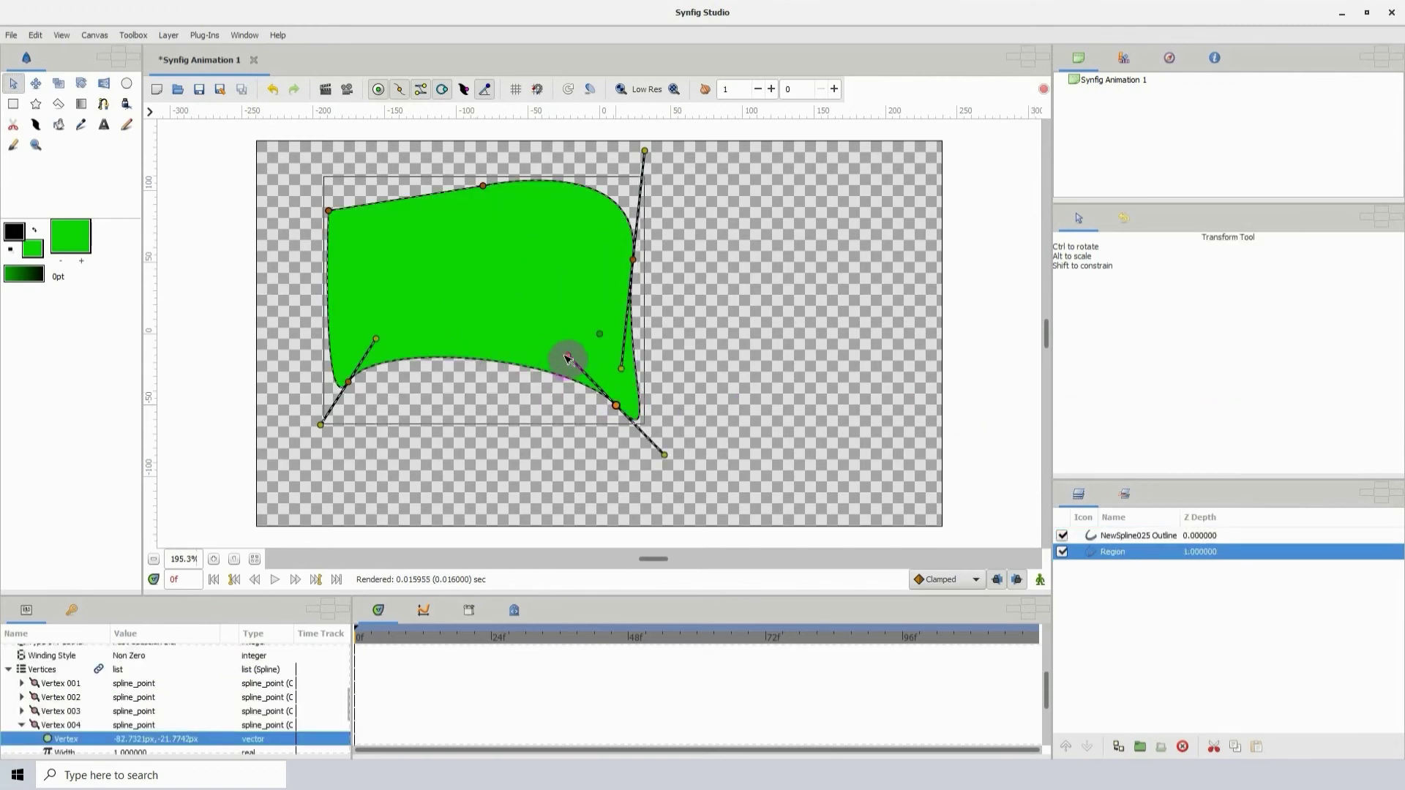
left_click_drag(567, 357, 527, 441)
left_click_drag(634, 261, 689, 276)
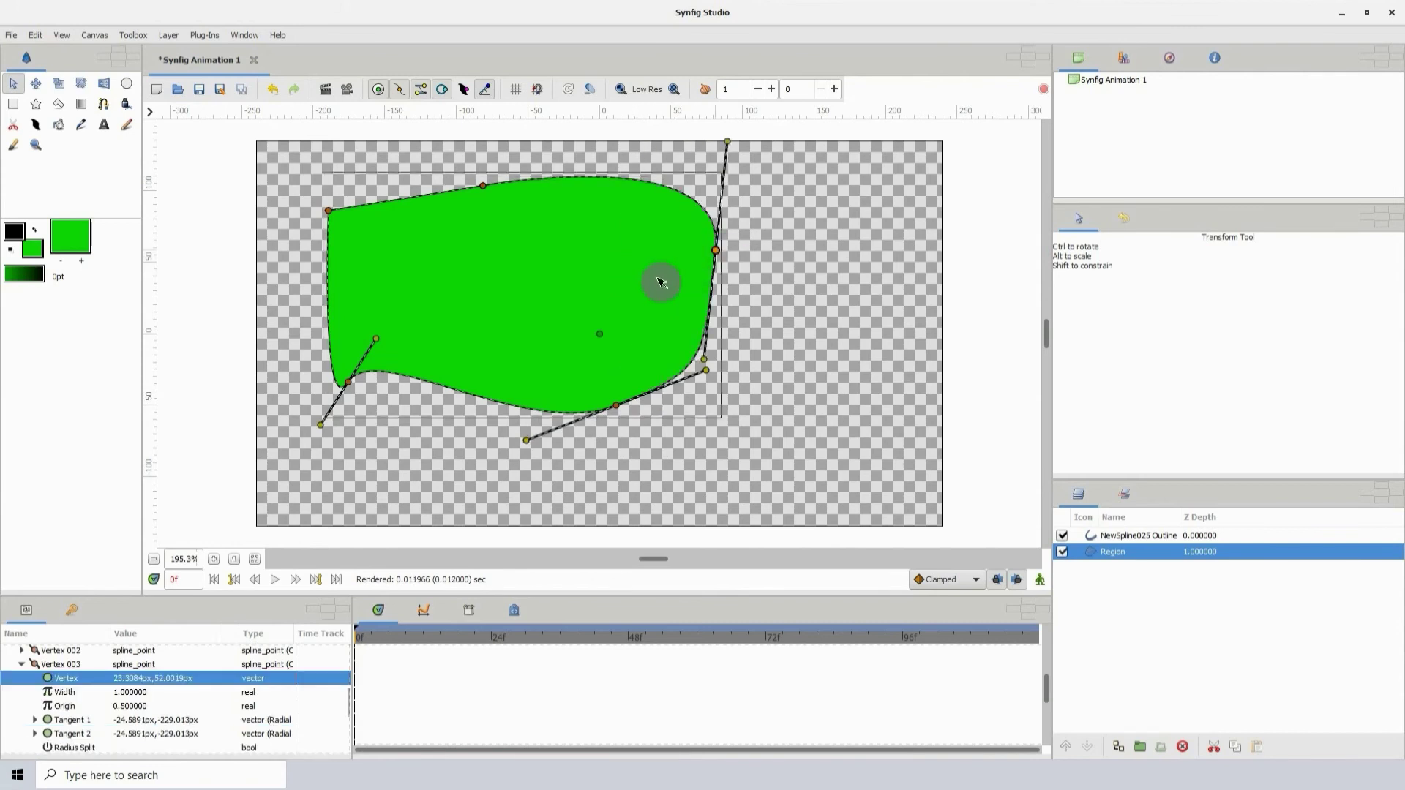
right_click(649, 184)
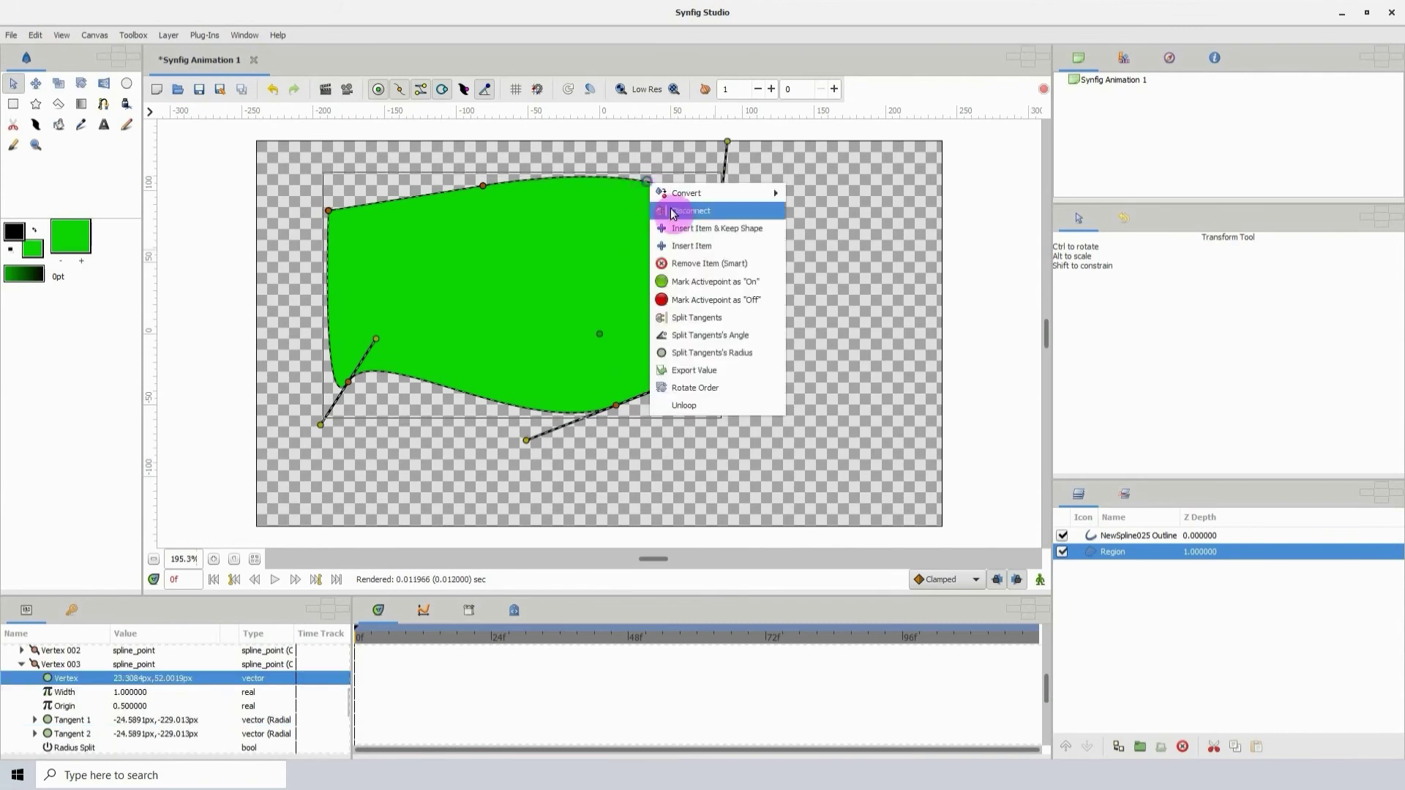
left_click(692, 245)
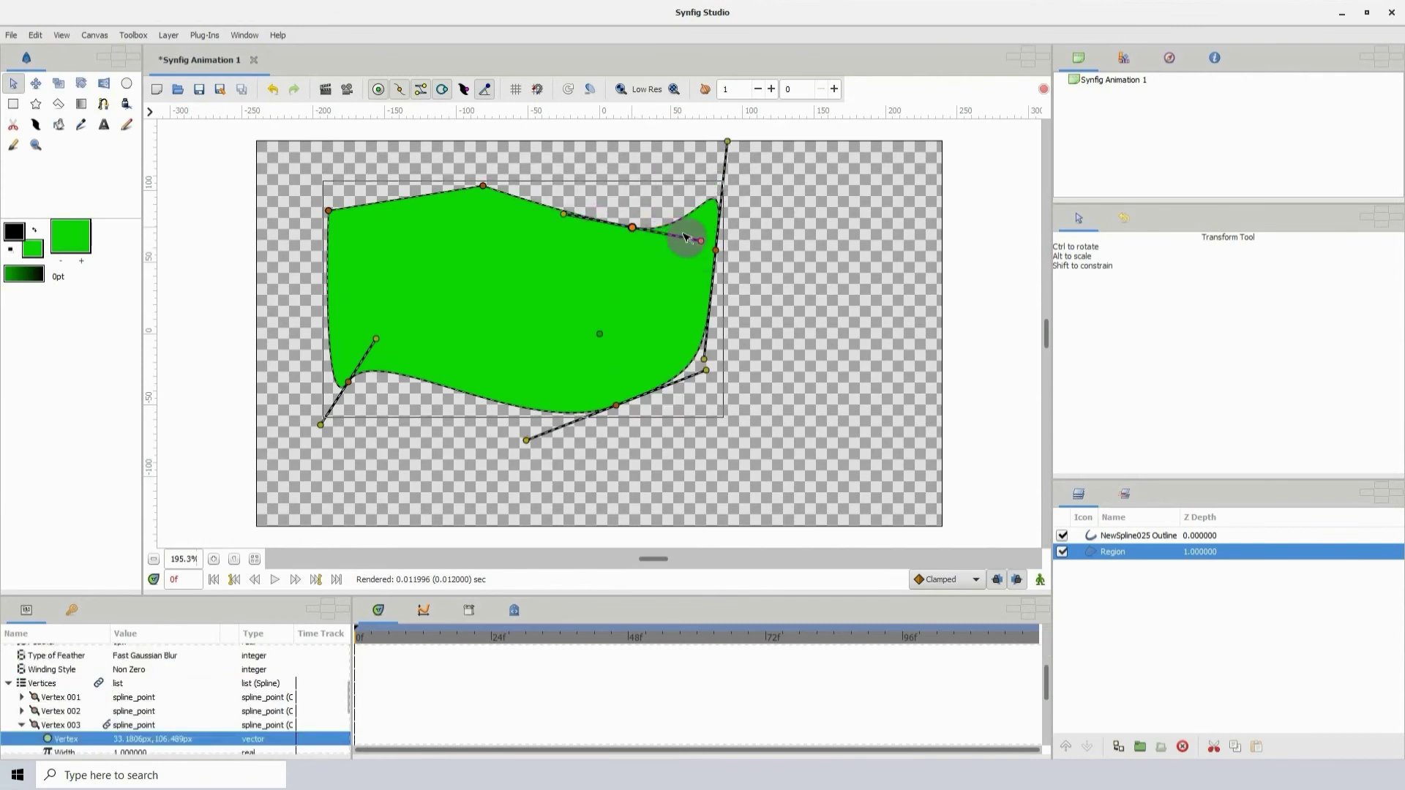
left_click_drag(635, 226, 631, 187)
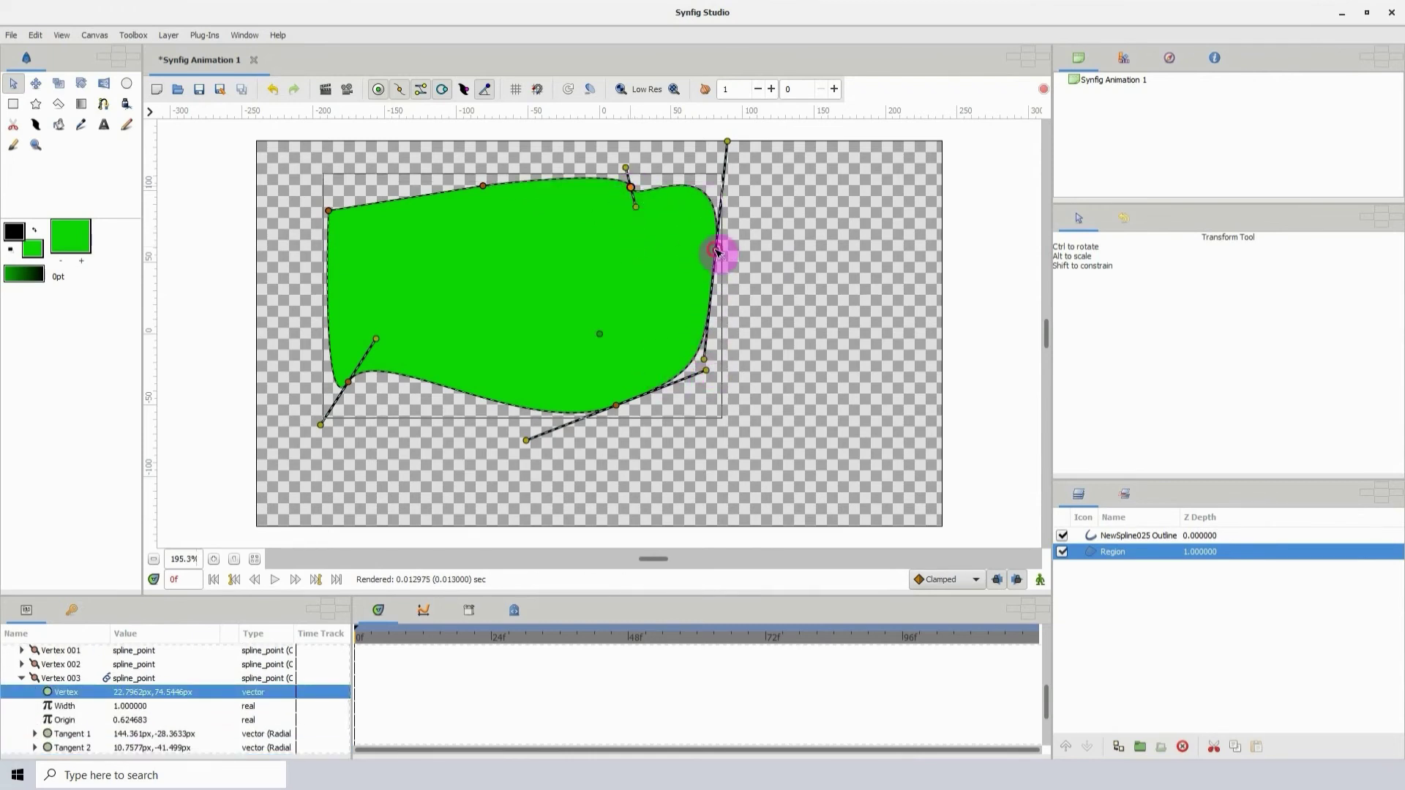
left_click(727, 316)
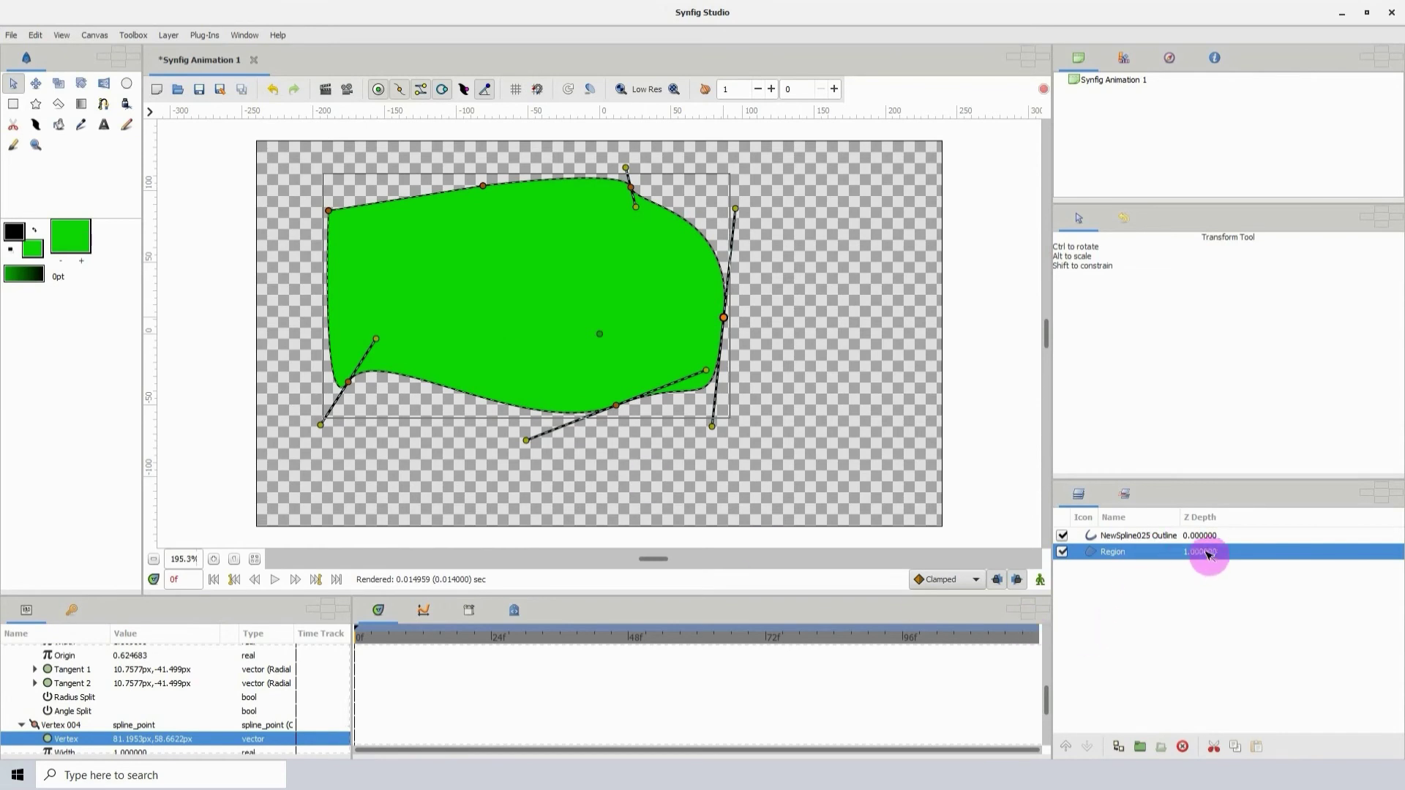
- Toggle the outline and region layers' visibility, then delete both layers
left_click(1193, 535)
left_click(1058, 535)
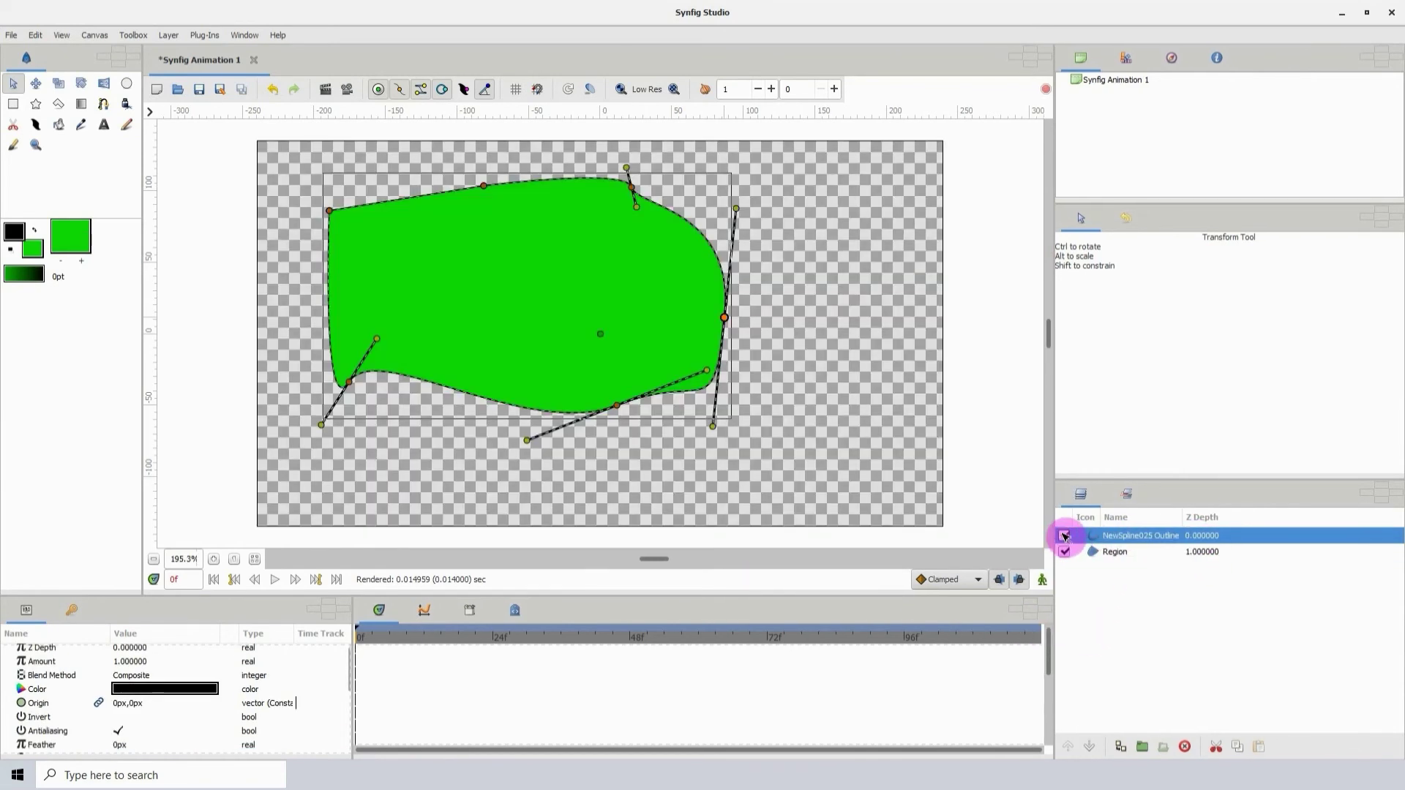
left_click(1062, 551)
left_click(1063, 552)
left_click(1064, 536)
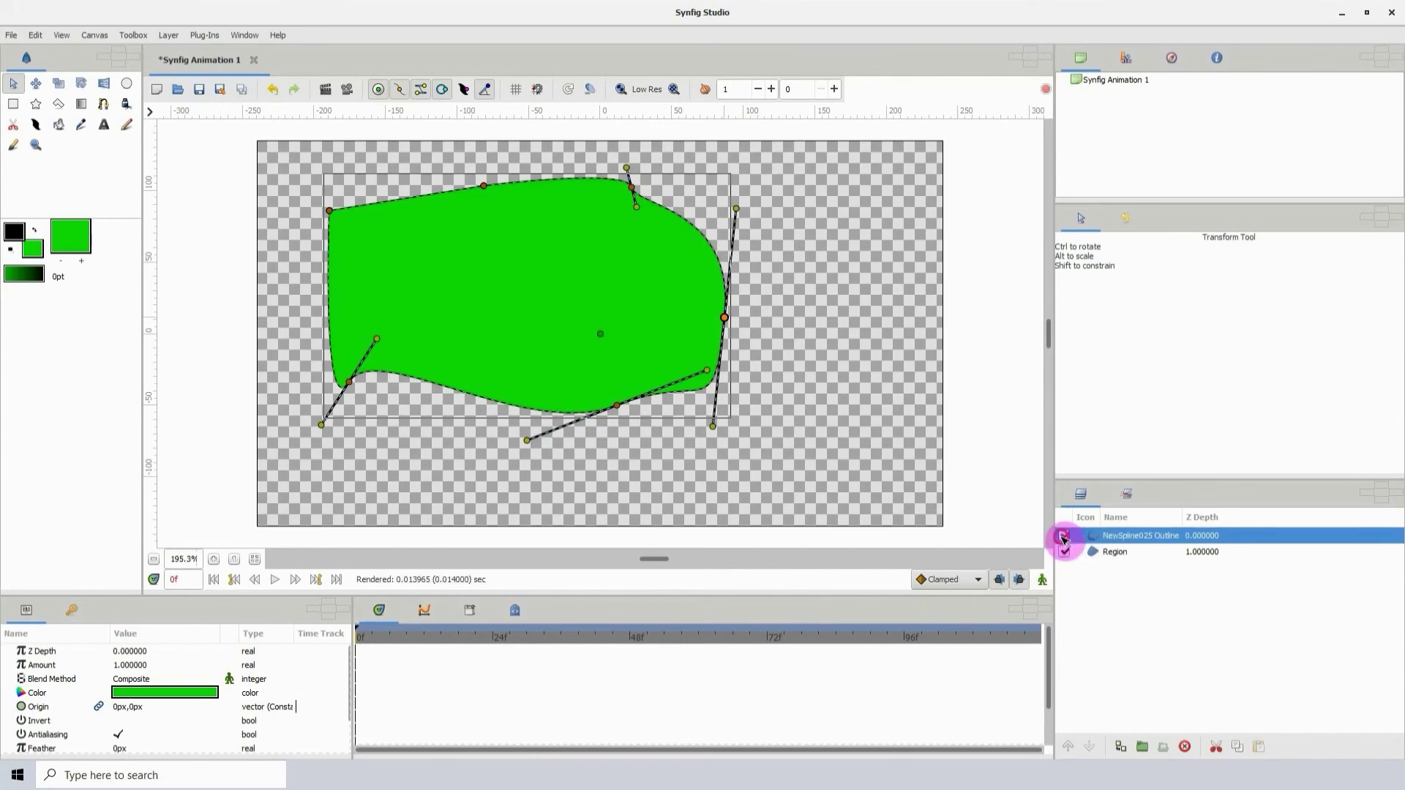
left_click(1063, 552)
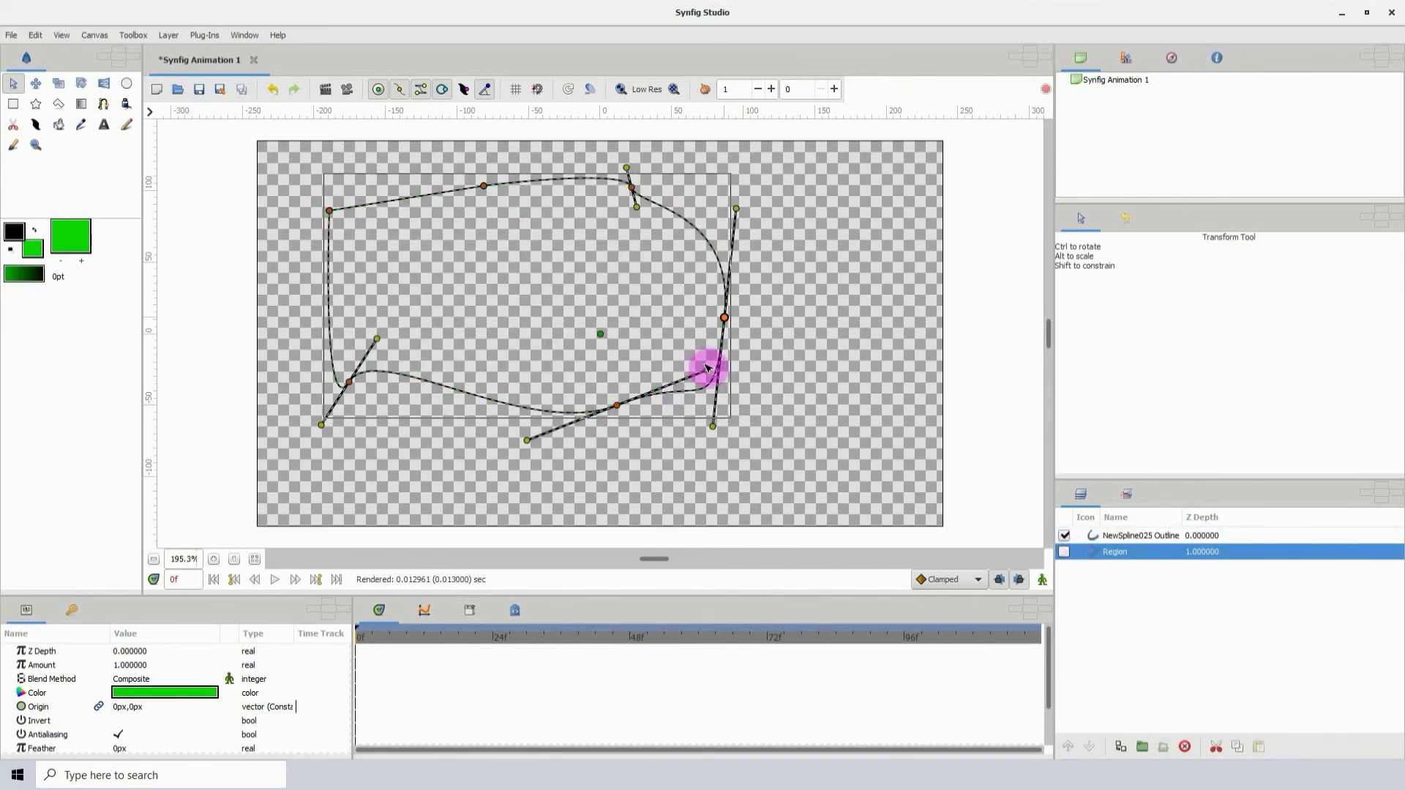
left_click(1179, 742)
left_click(1179, 743)
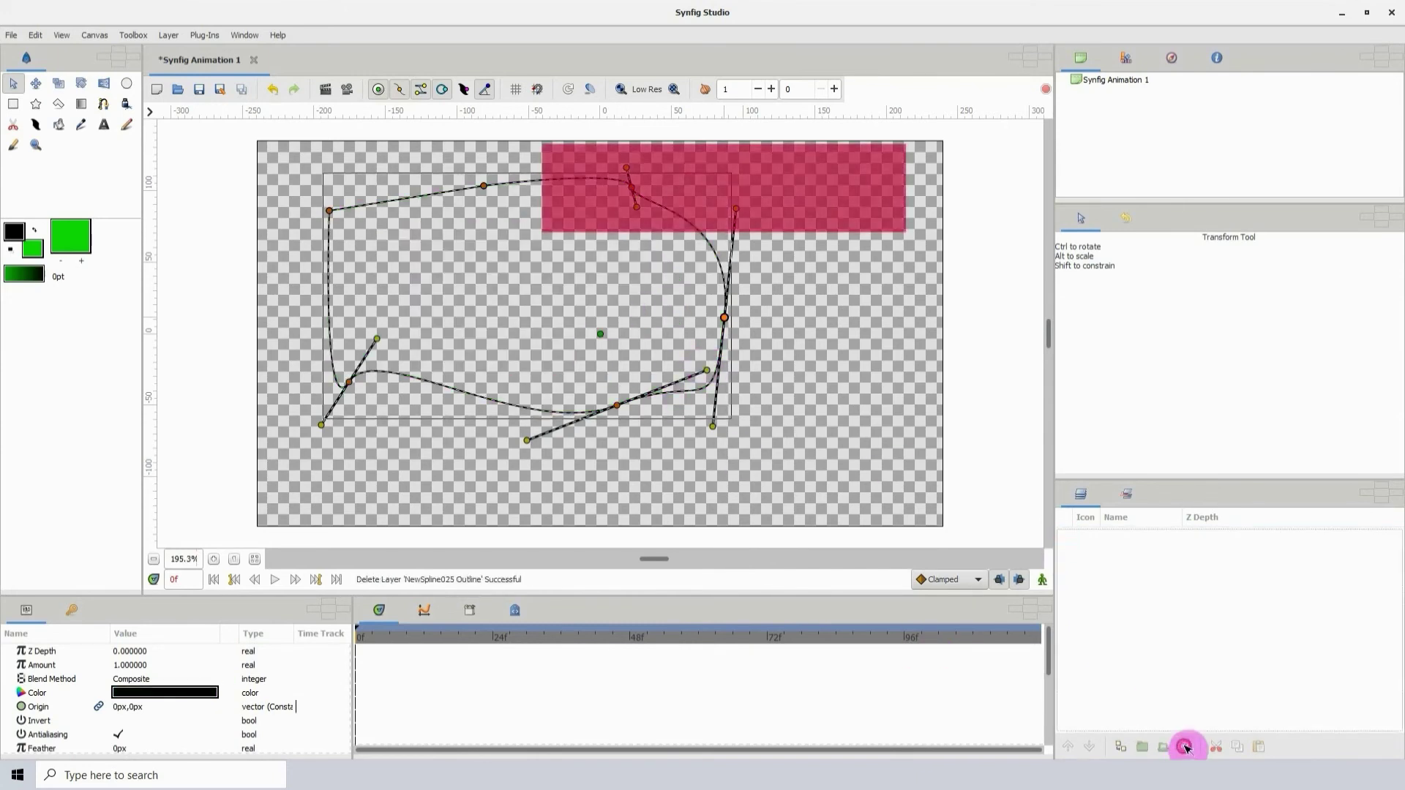
left_click(126, 105)
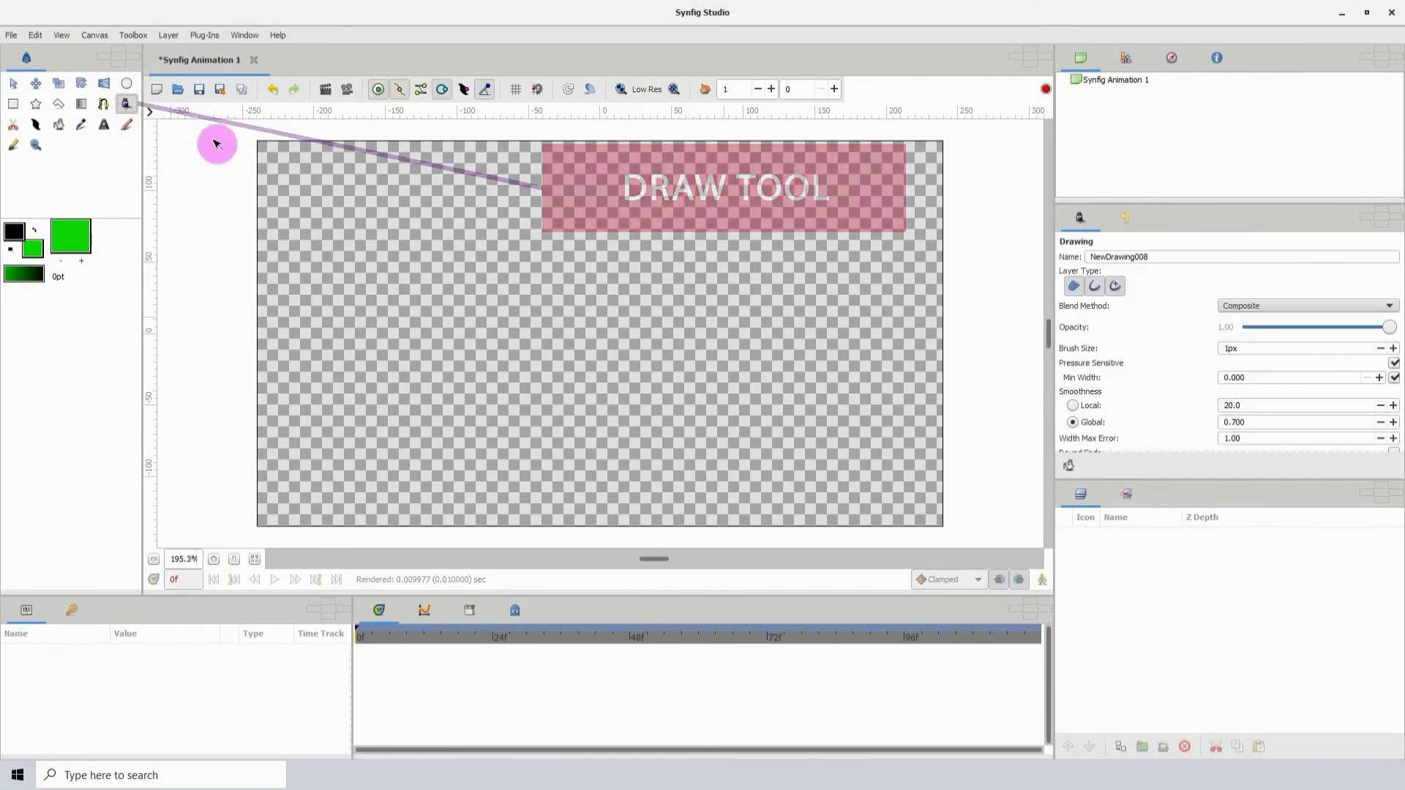
mouse_move(322, 329)
left_mouse_down()
mouse_move(361, 279)
mouse_move(481, 256)
mouse_move(570, 271)
left_mouse_up()
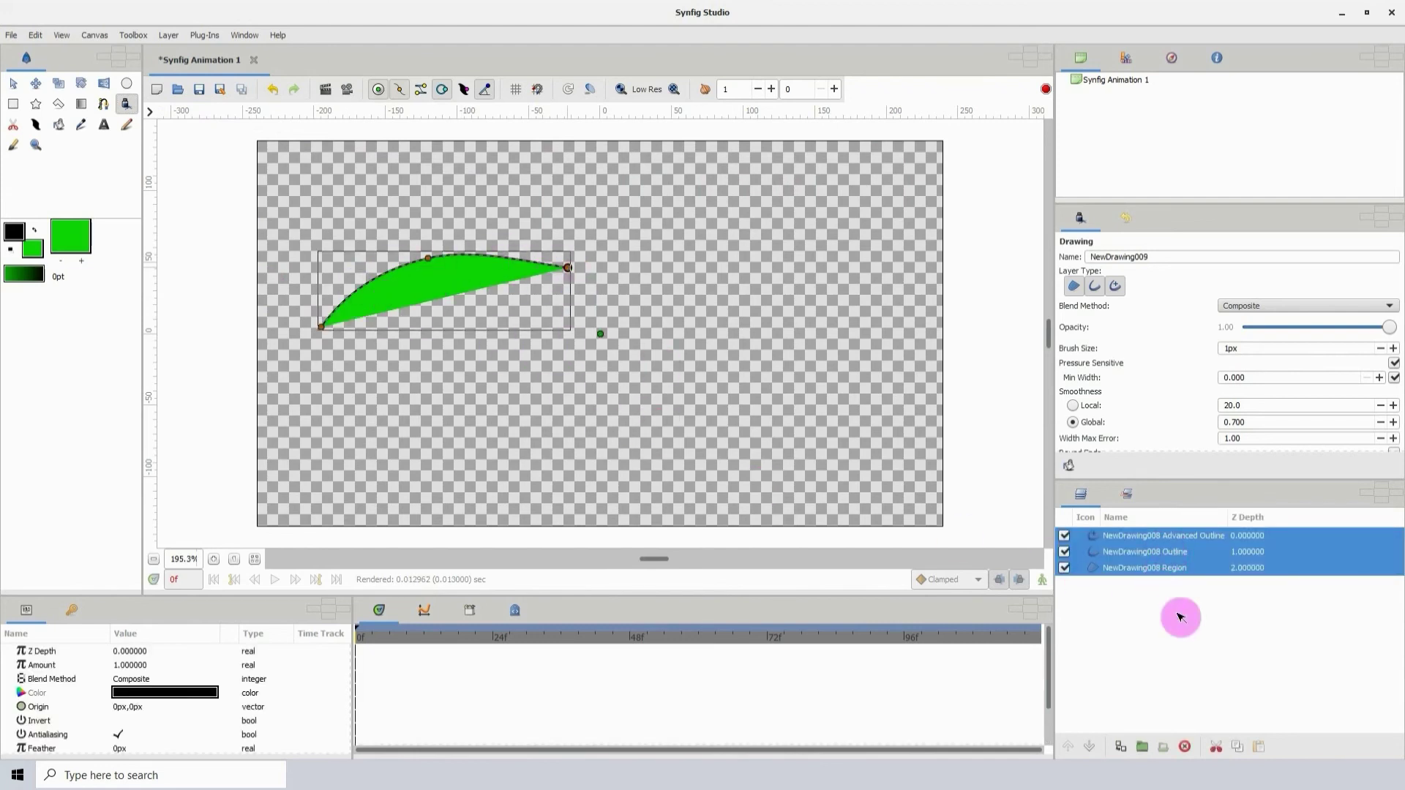
mouse_move(677, 381)
left_mouse_down()
mouse_move(699, 398)
mouse_move(825, 254)
left_mouse_up()
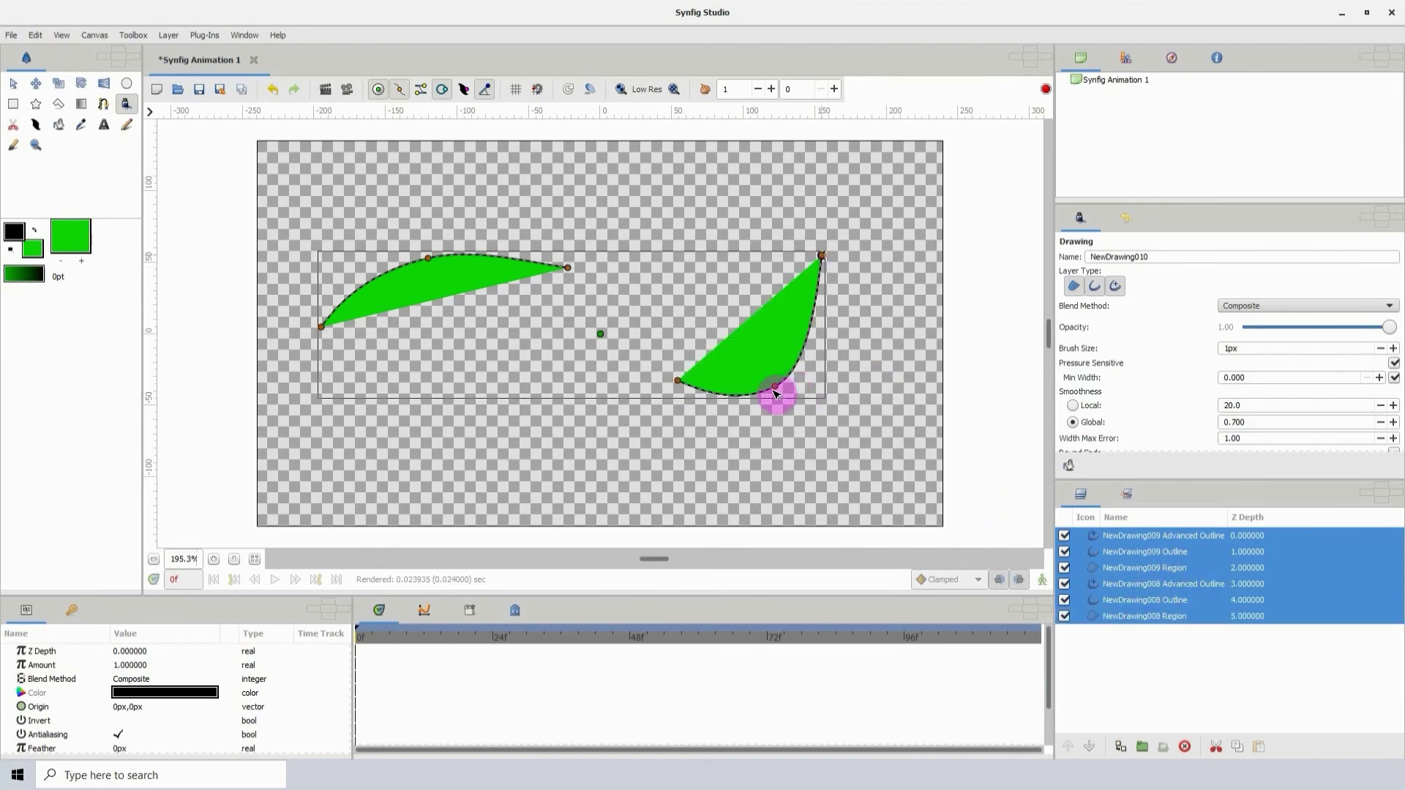
left_click(13, 83)
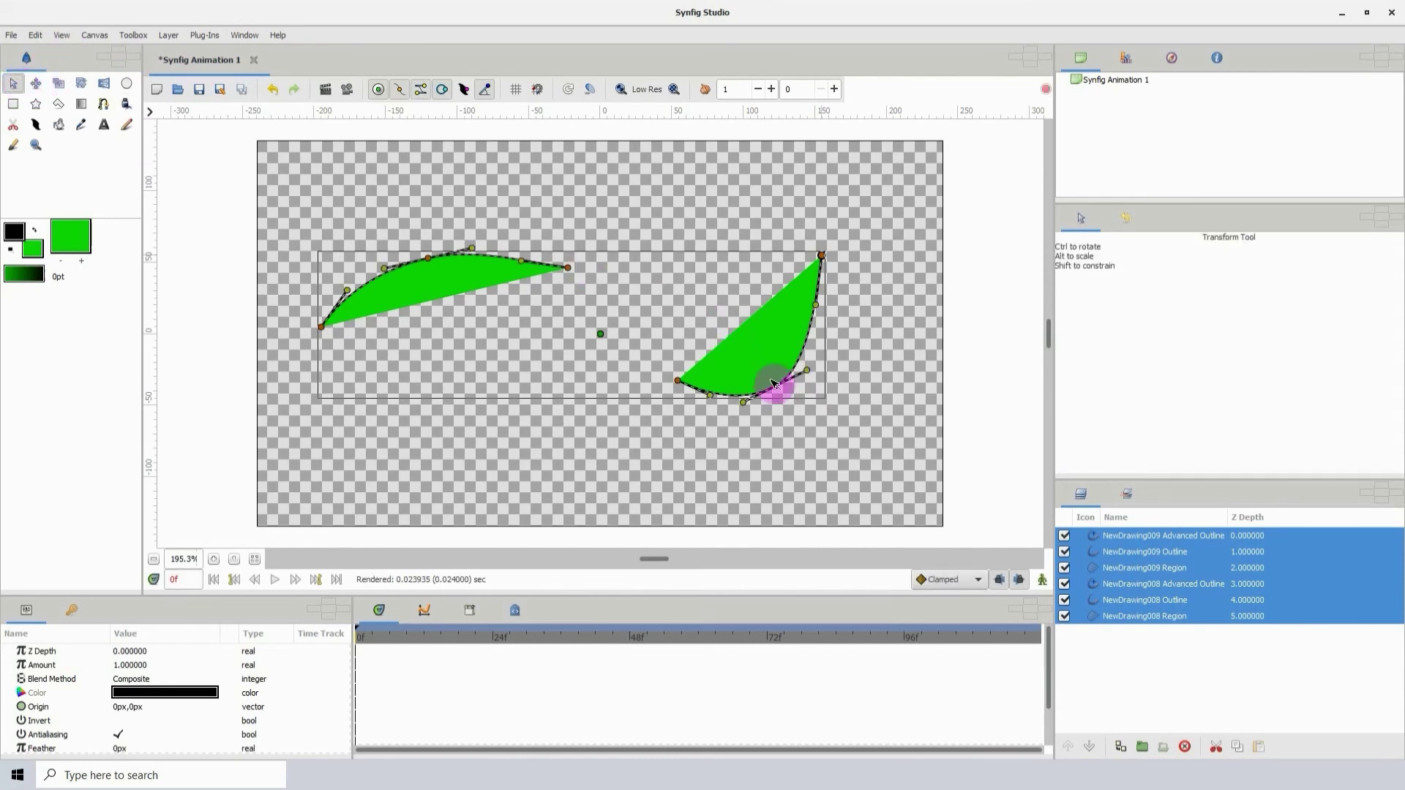
mouse_move(777, 388)
left_mouse_down()
mouse_move(773, 341)
mouse_move(789, 363)
left_mouse_up()
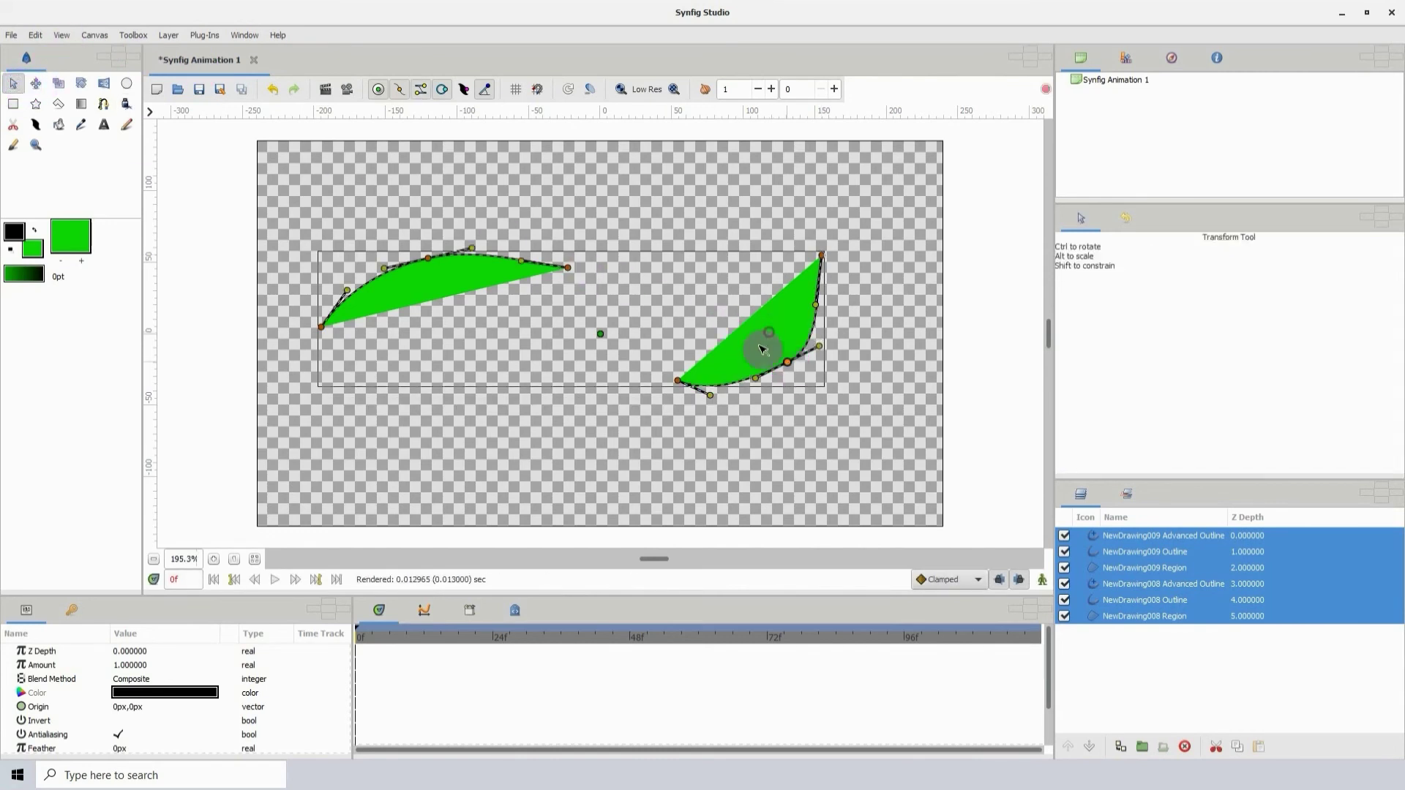
left_click_drag(430, 256, 439, 214)
left_click(1179, 748)
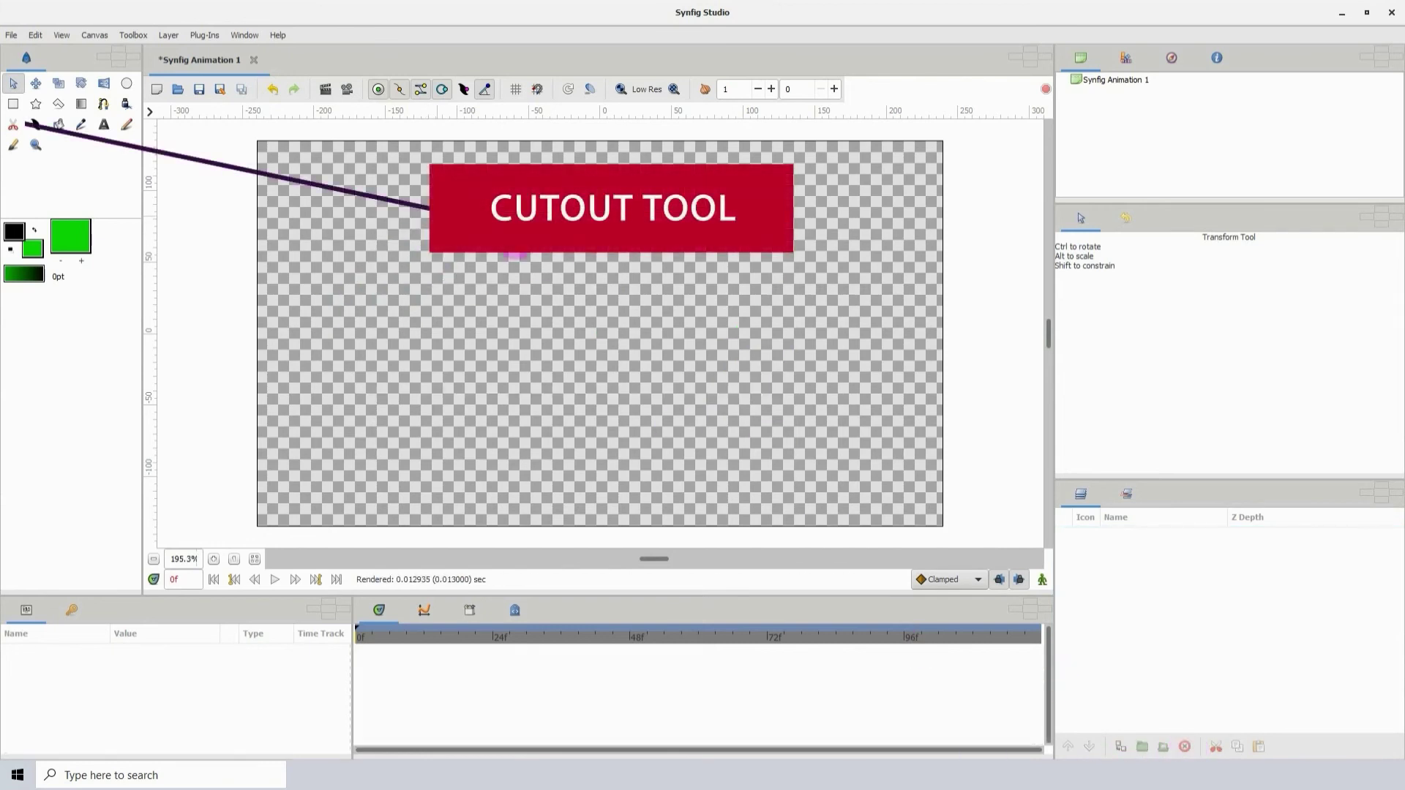
- Draw a green polygon on the canvas with the Polygon tool
left_click(14, 129)
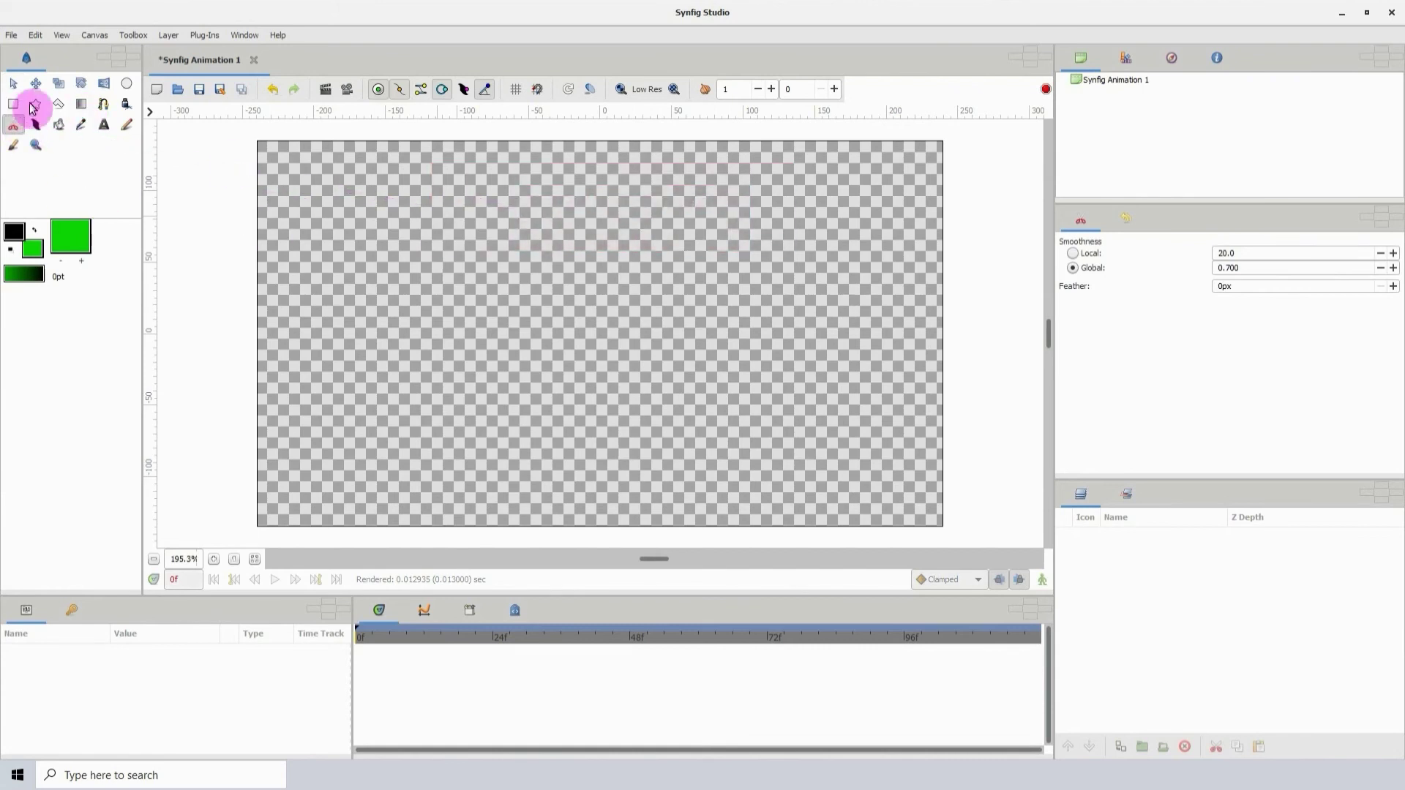
left_click(60, 105)
left_click(462, 218)
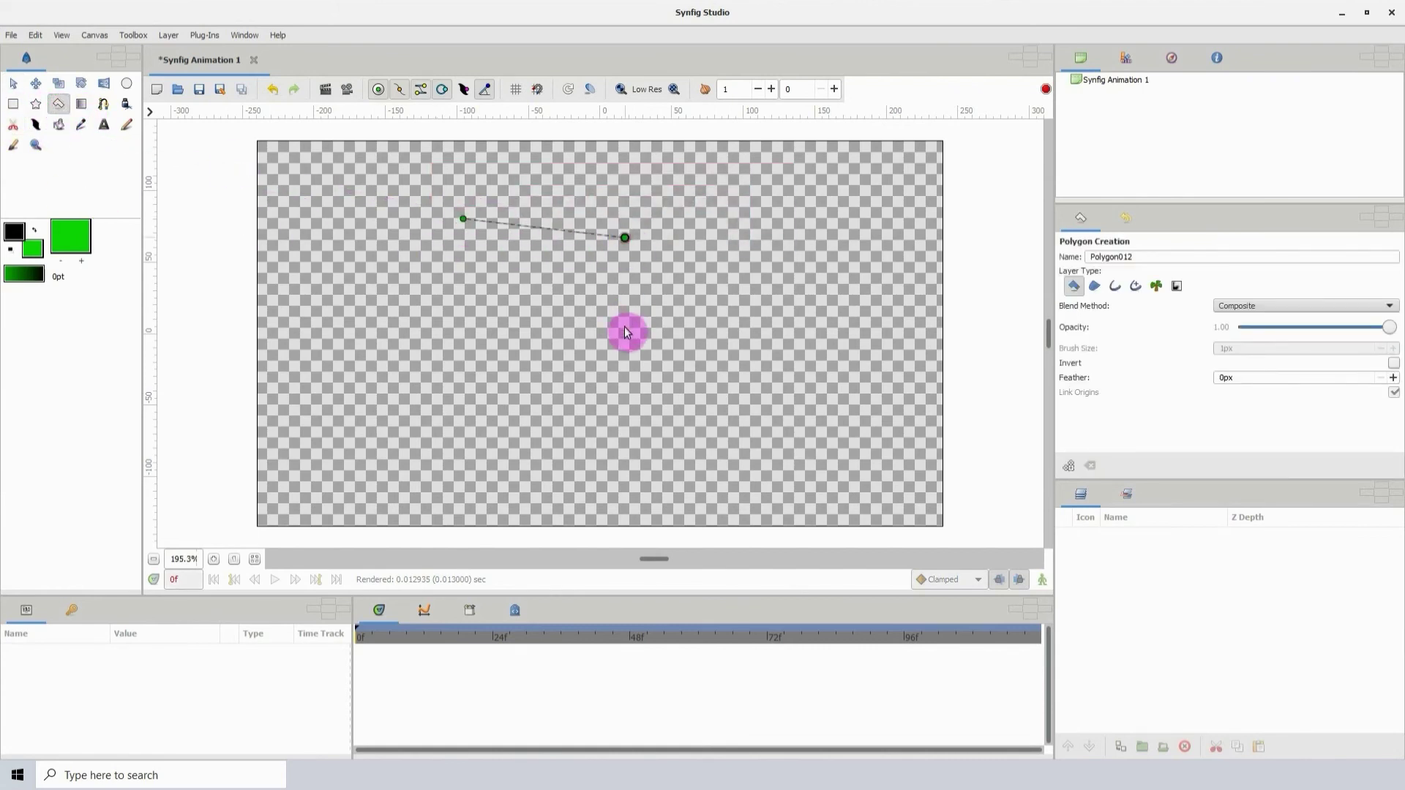
left_click(463, 218)
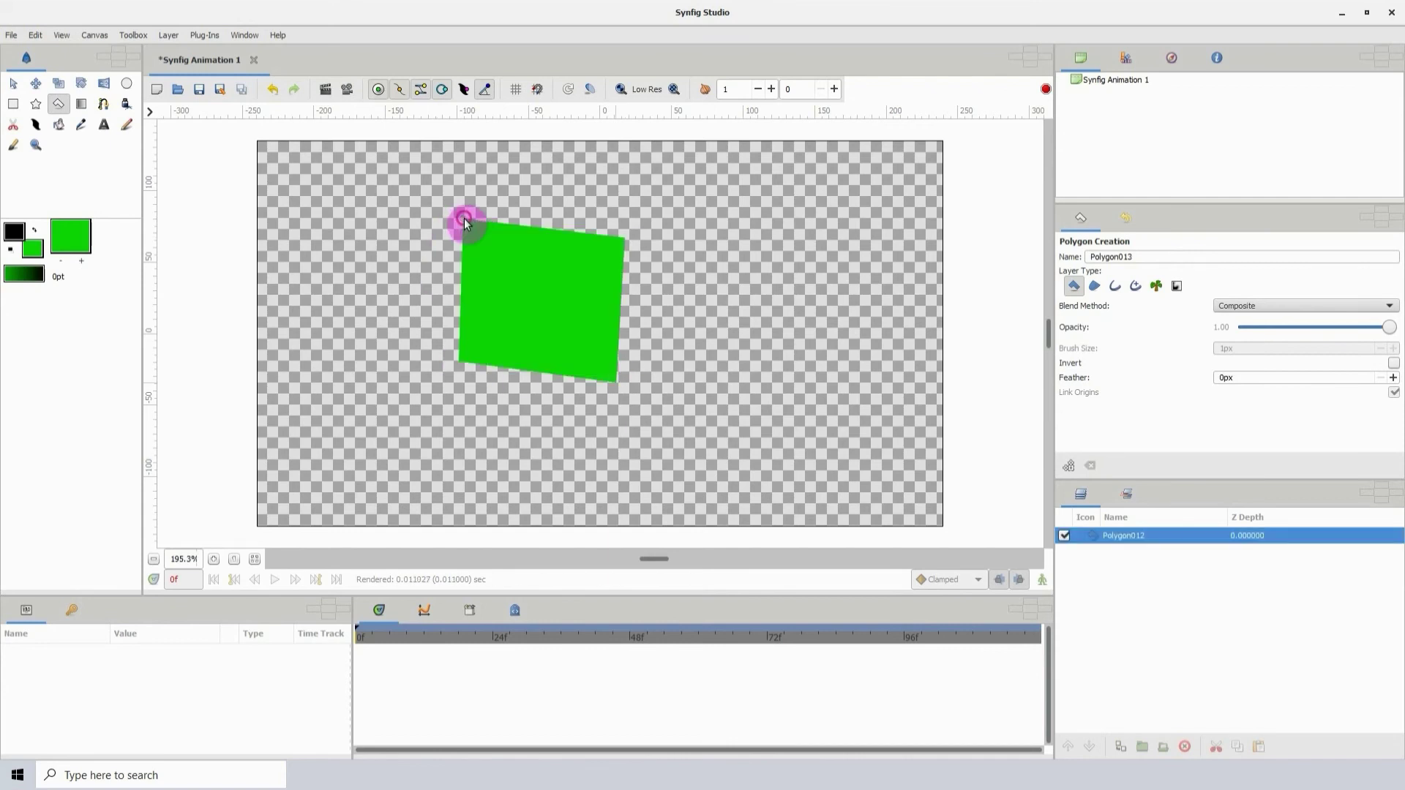
- Lasso around the polygon's right side with the Cutout tool to trim away its left part
left_click(14, 128)
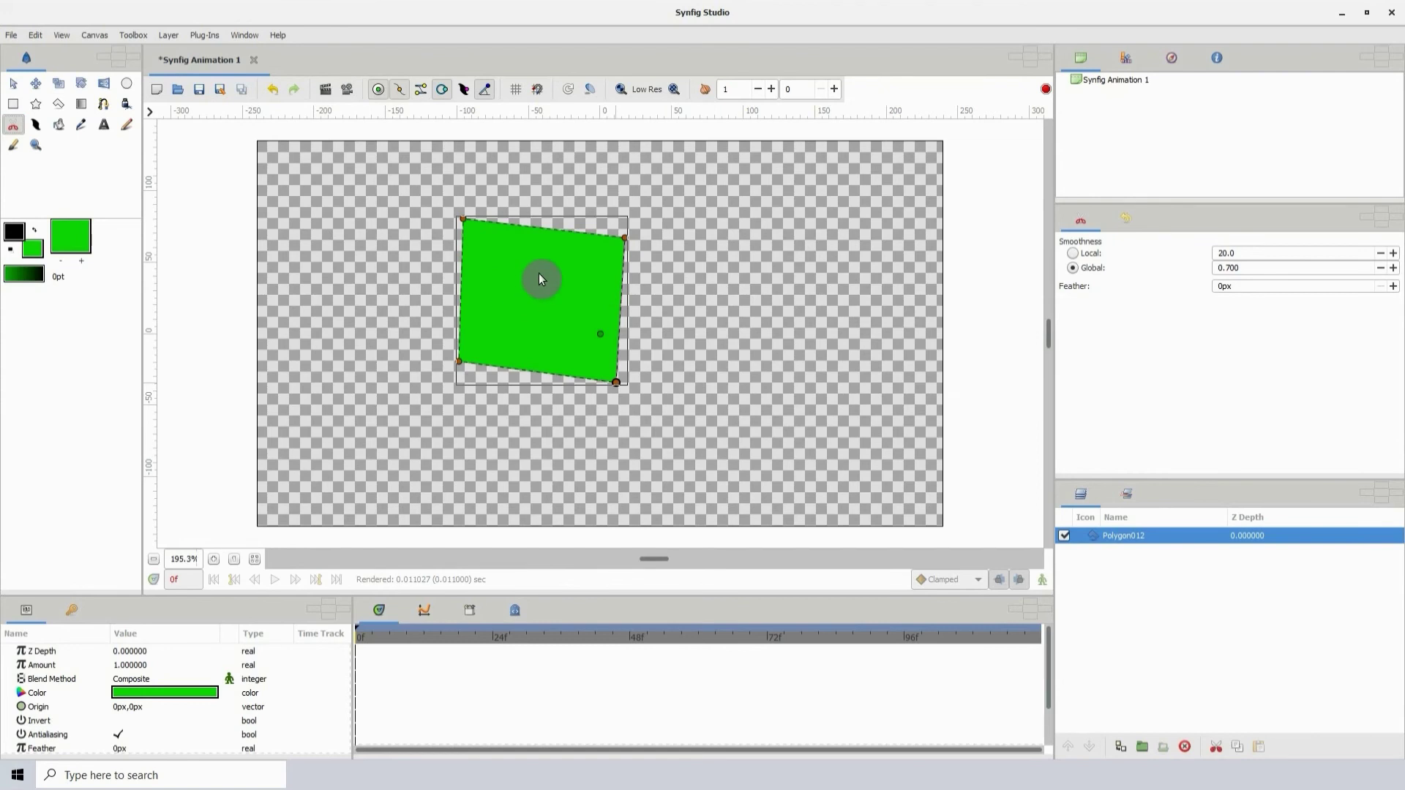
left_click_drag(555, 189, 536, 323)
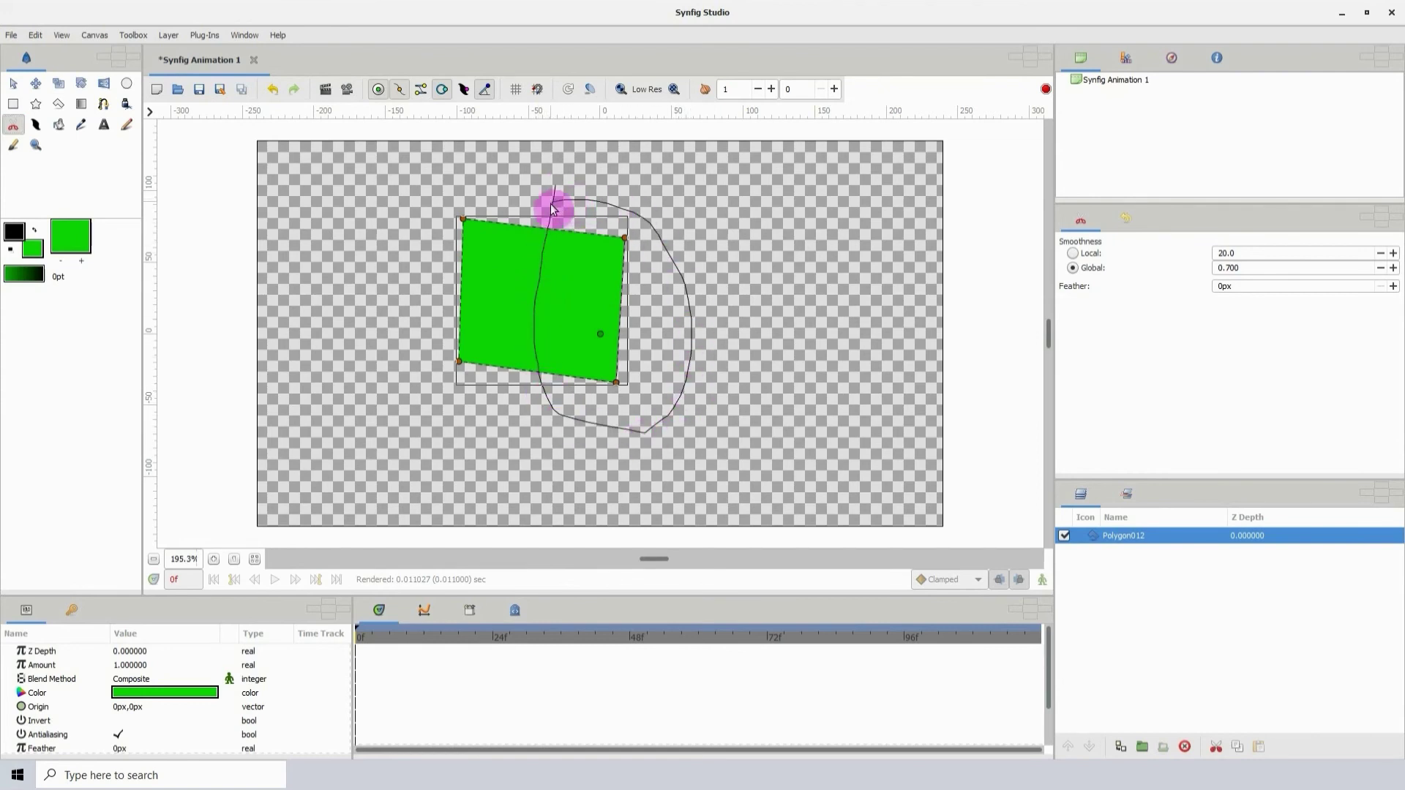
left_click_drag(548, 208, 548, 208)
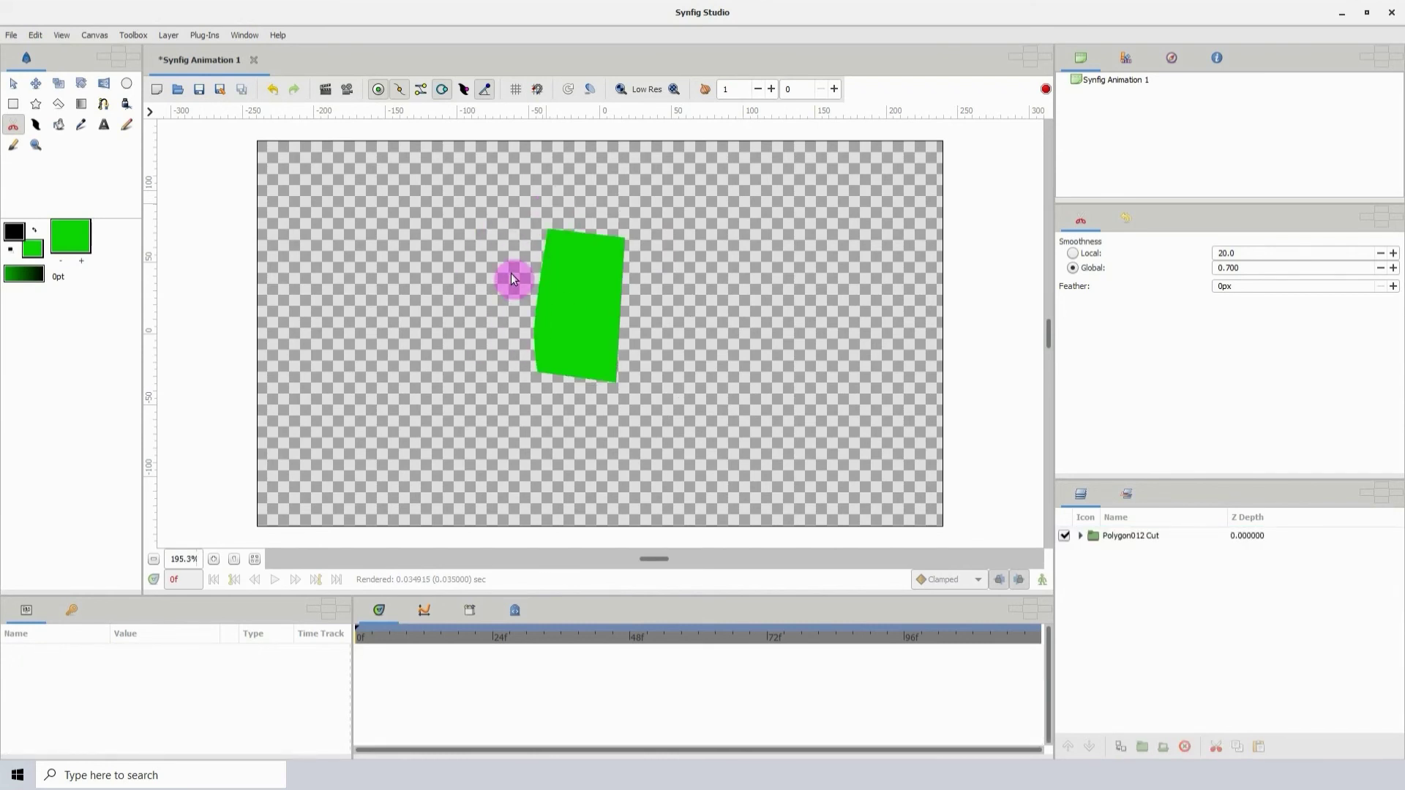
- Expand Polygon012 Cut and inspect its Mask and Polygon012 layers, toggling Polygon012's visibility
left_click(1127, 537)
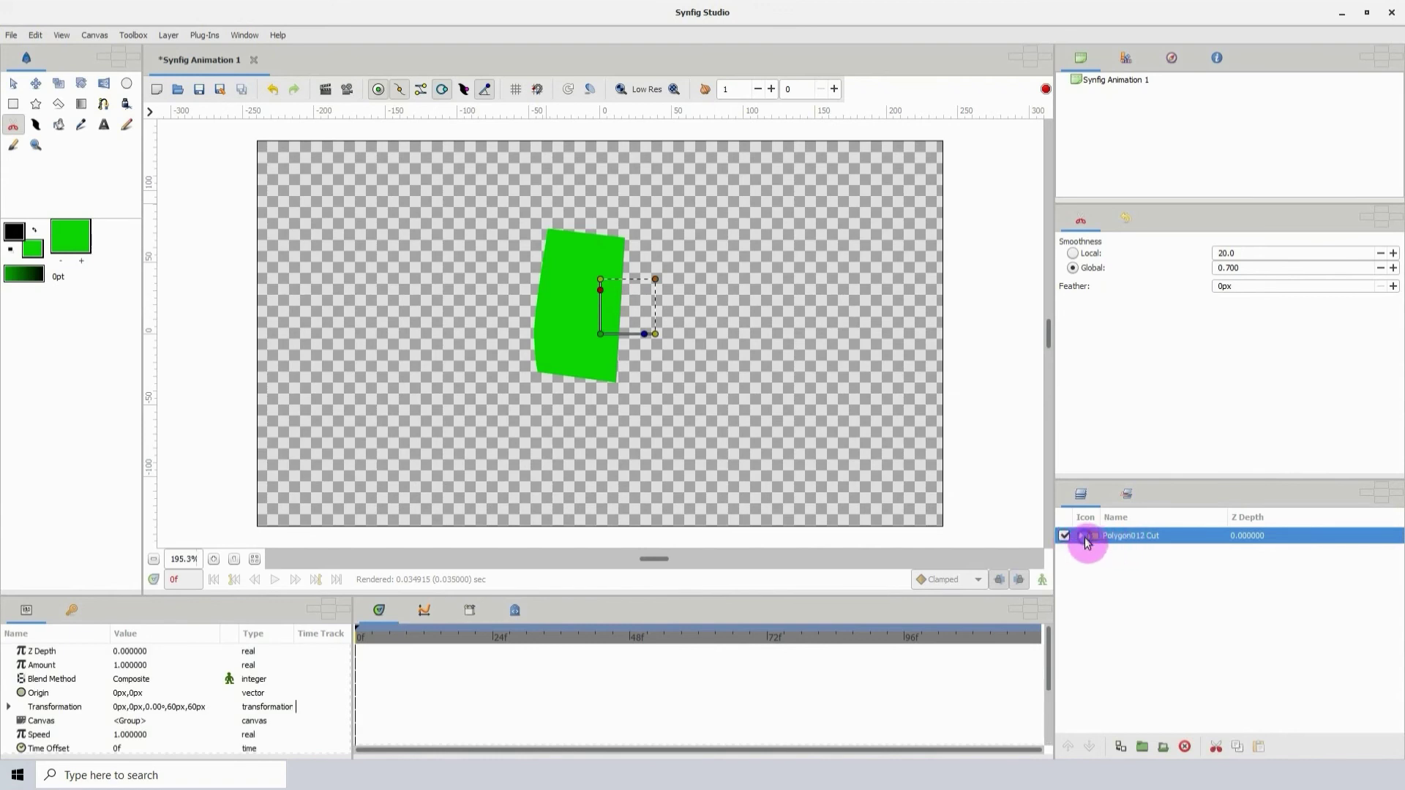
right_click(1086, 542)
left_click(1092, 542)
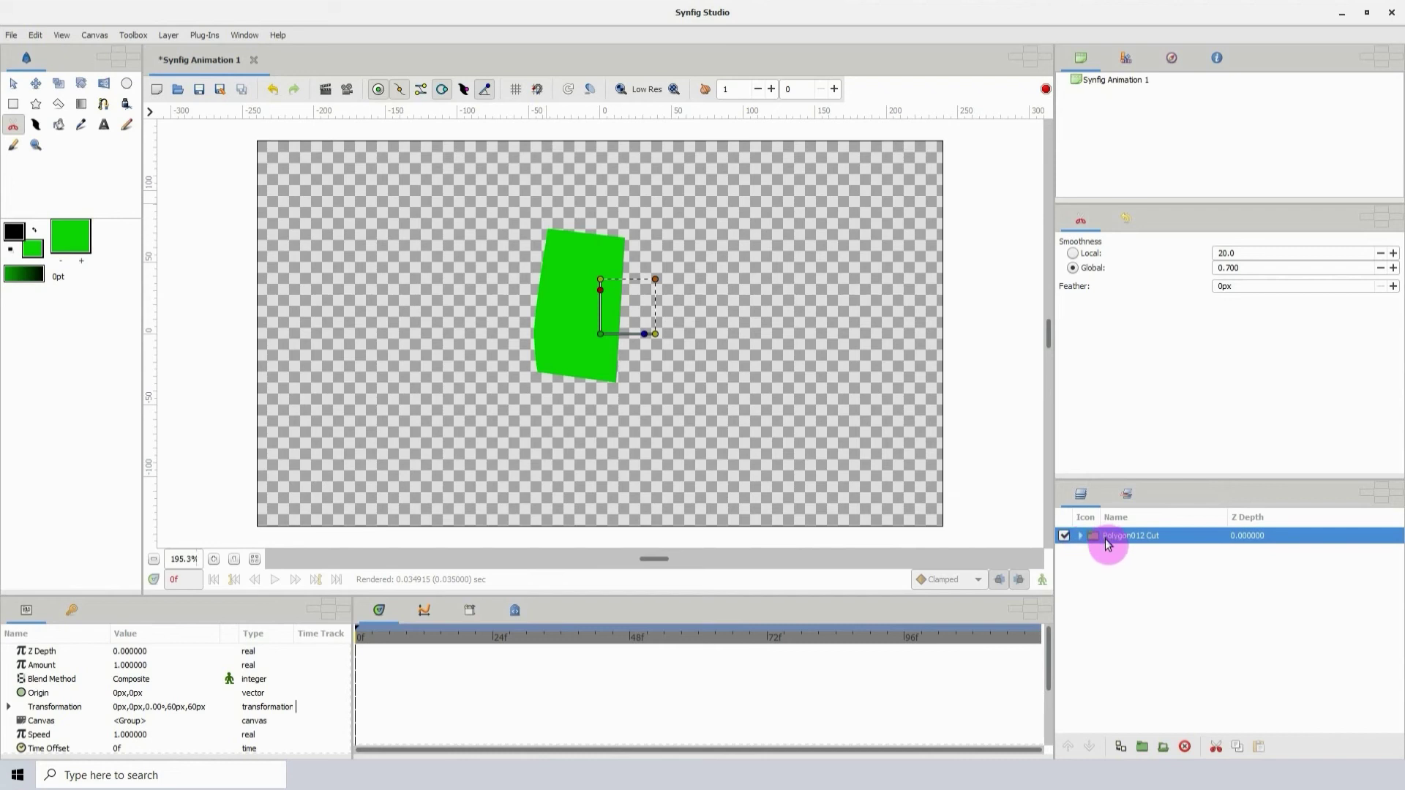
left_click(1080, 535)
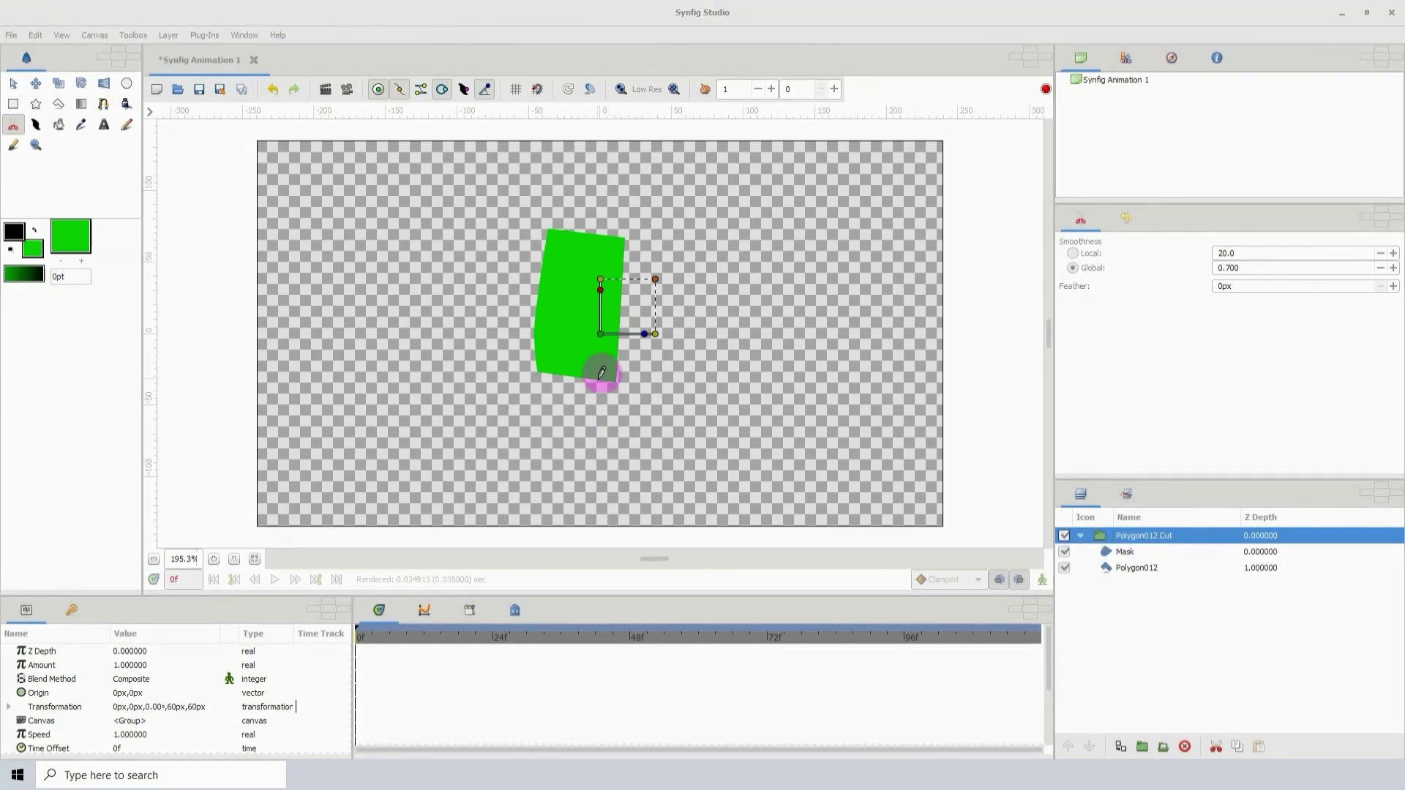
left_click(1129, 551)
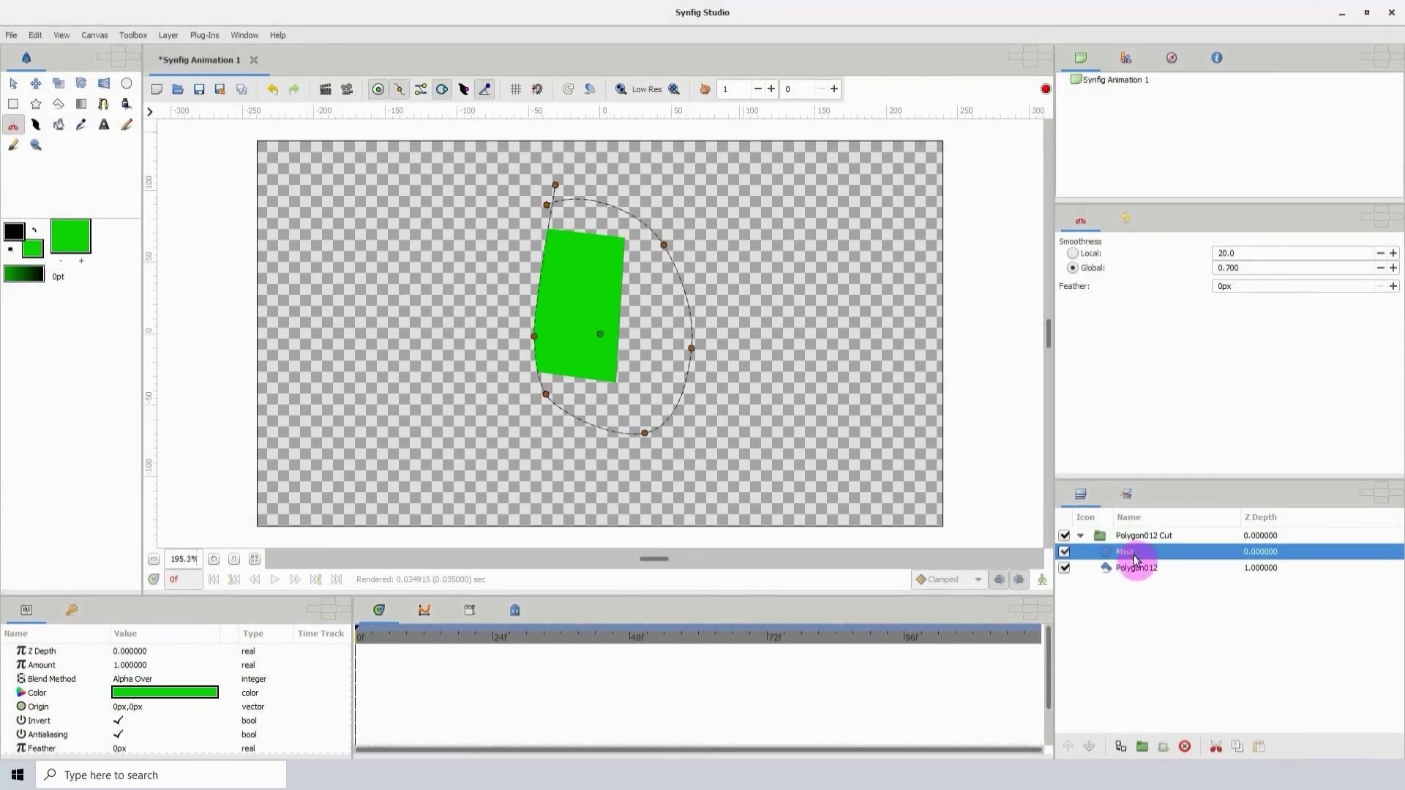
left_click(1130, 568)
left_click(1065, 568)
left_click(1064, 568)
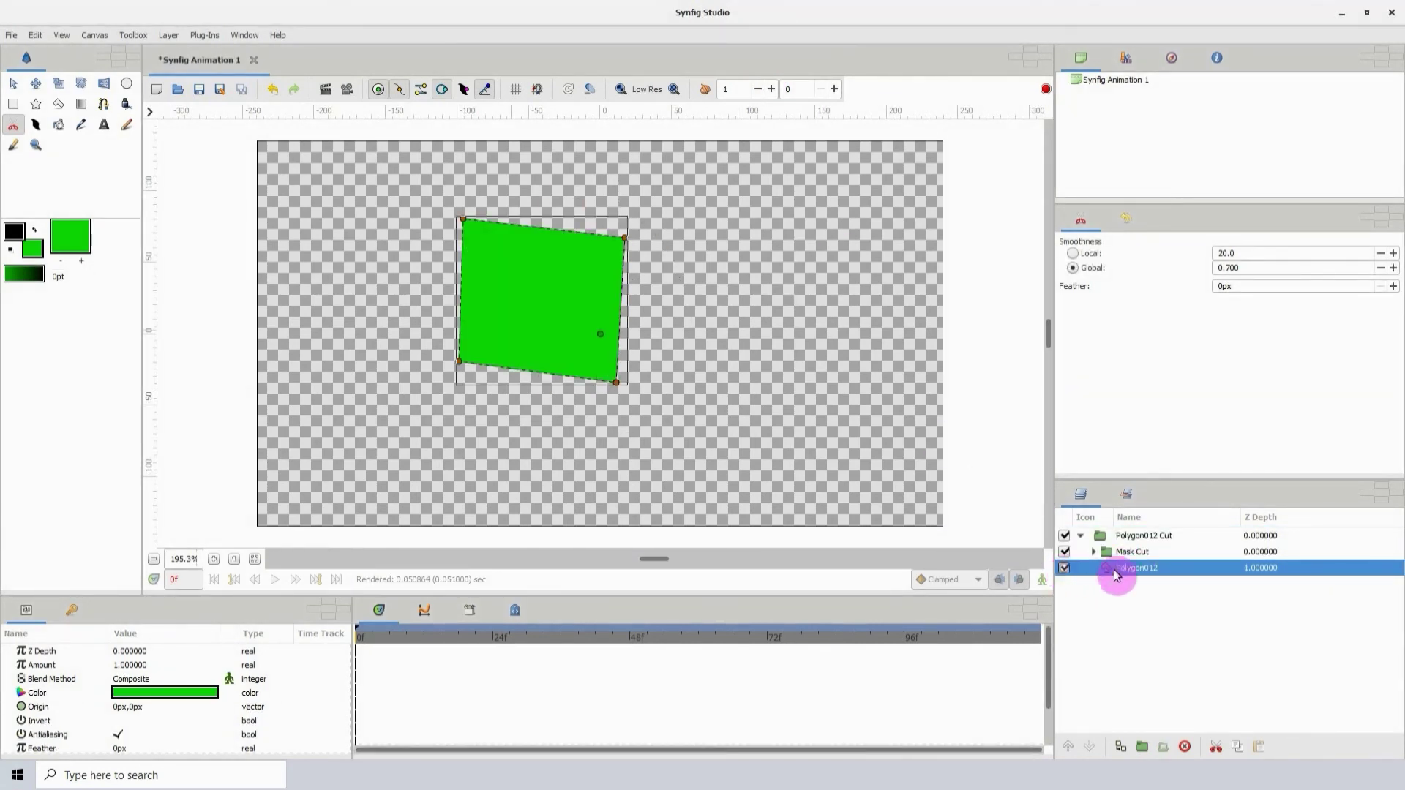
left_click(1146, 553)
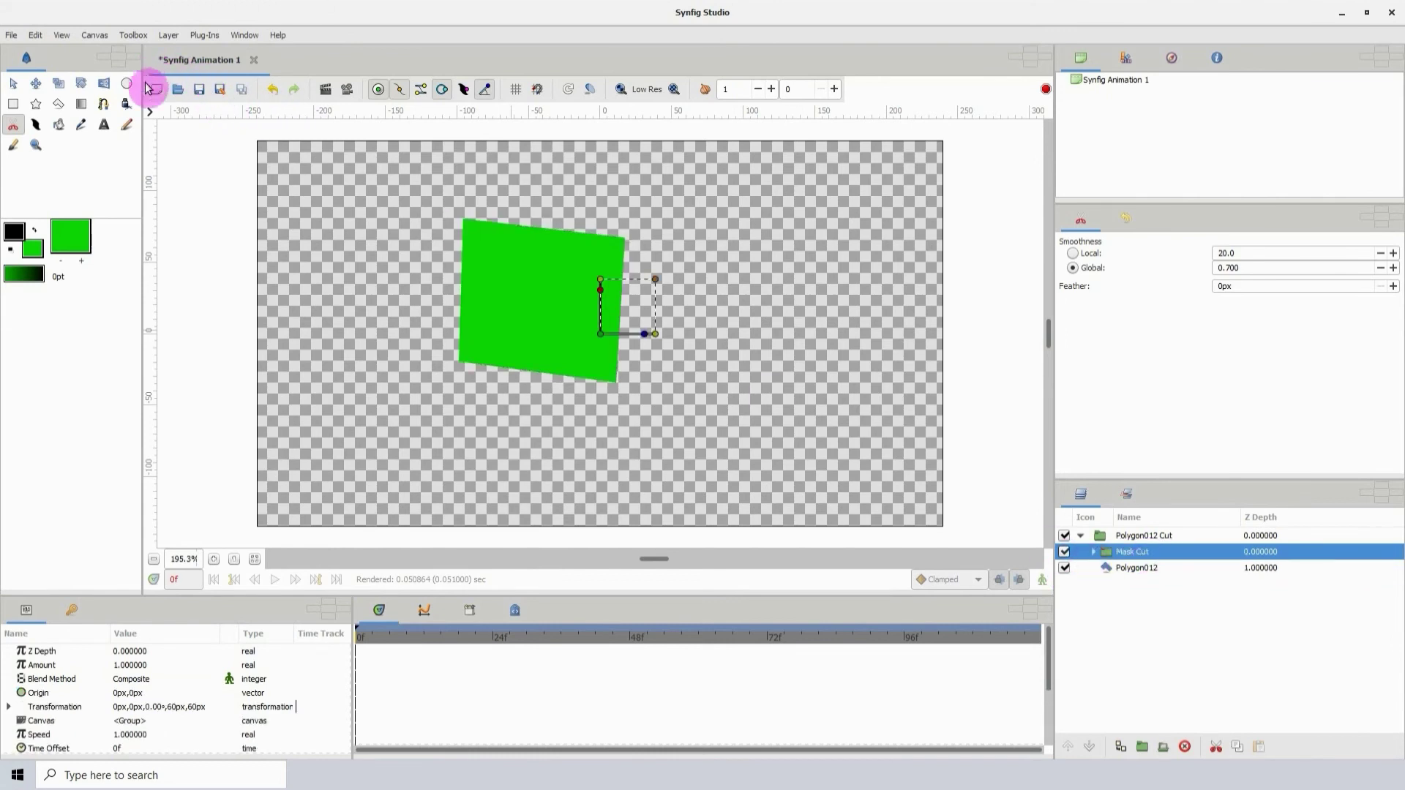
- Undo three stray edits, reselect the Mask layer and zoom the canvas in
left_click(273, 91)
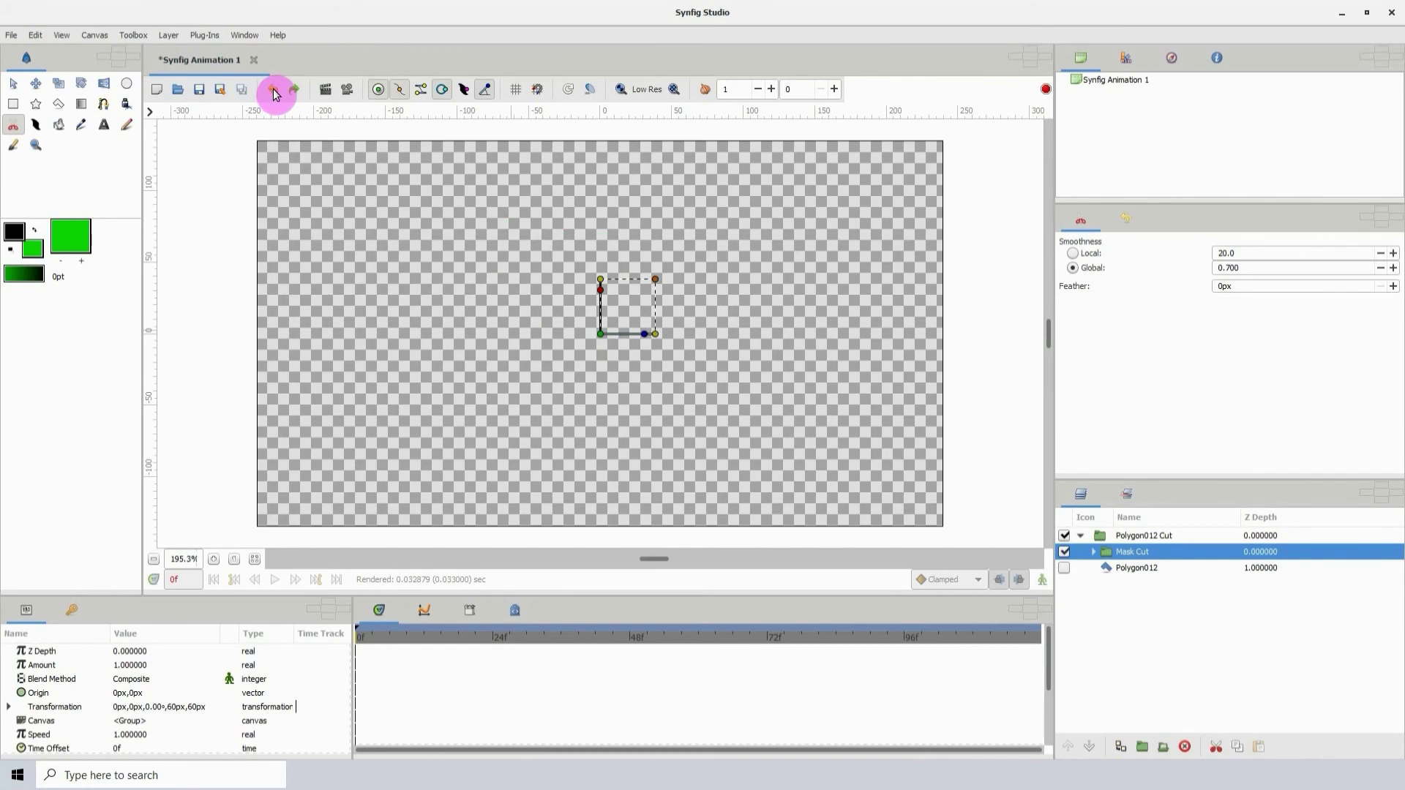
left_click(274, 92)
left_click(273, 92)
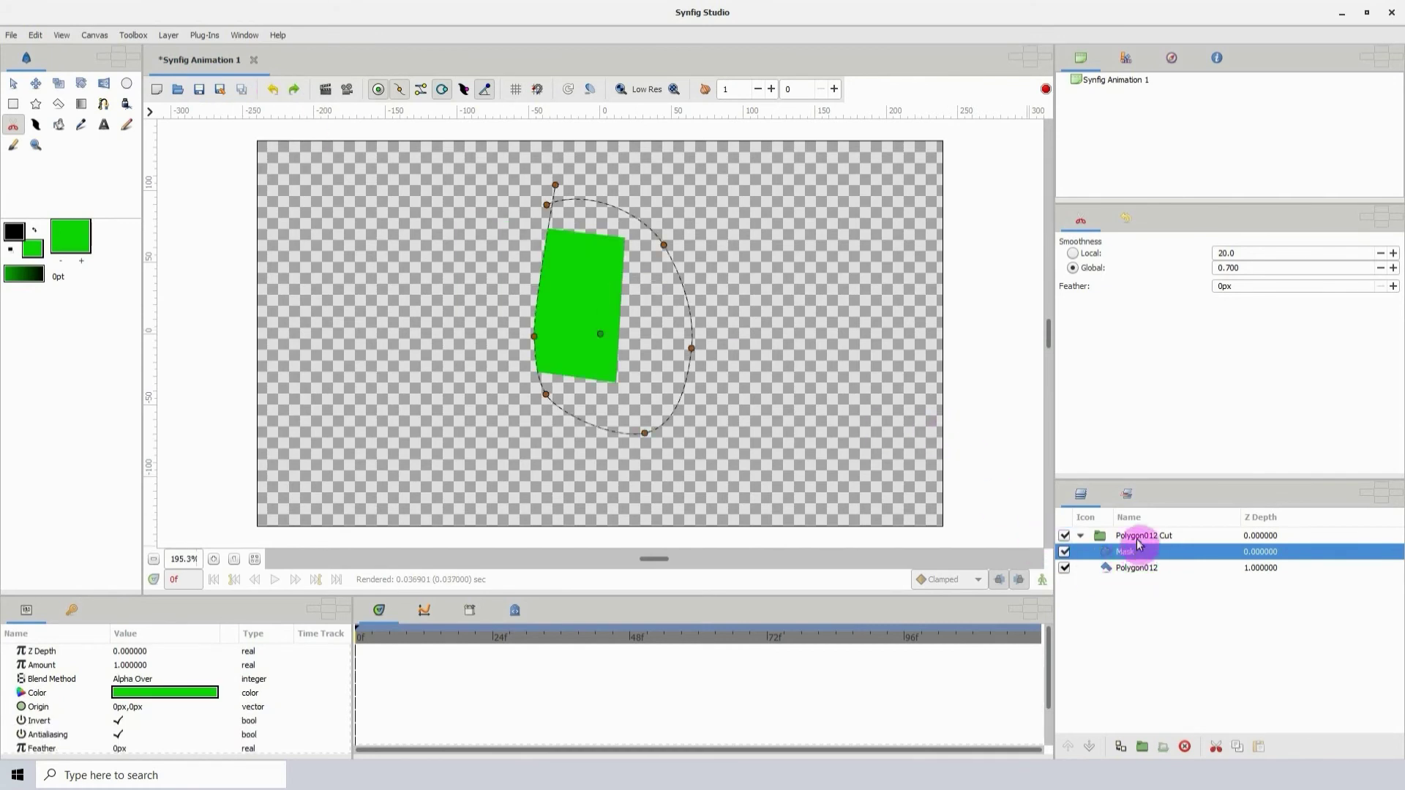
left_click(1126, 536)
left_click(1126, 553)
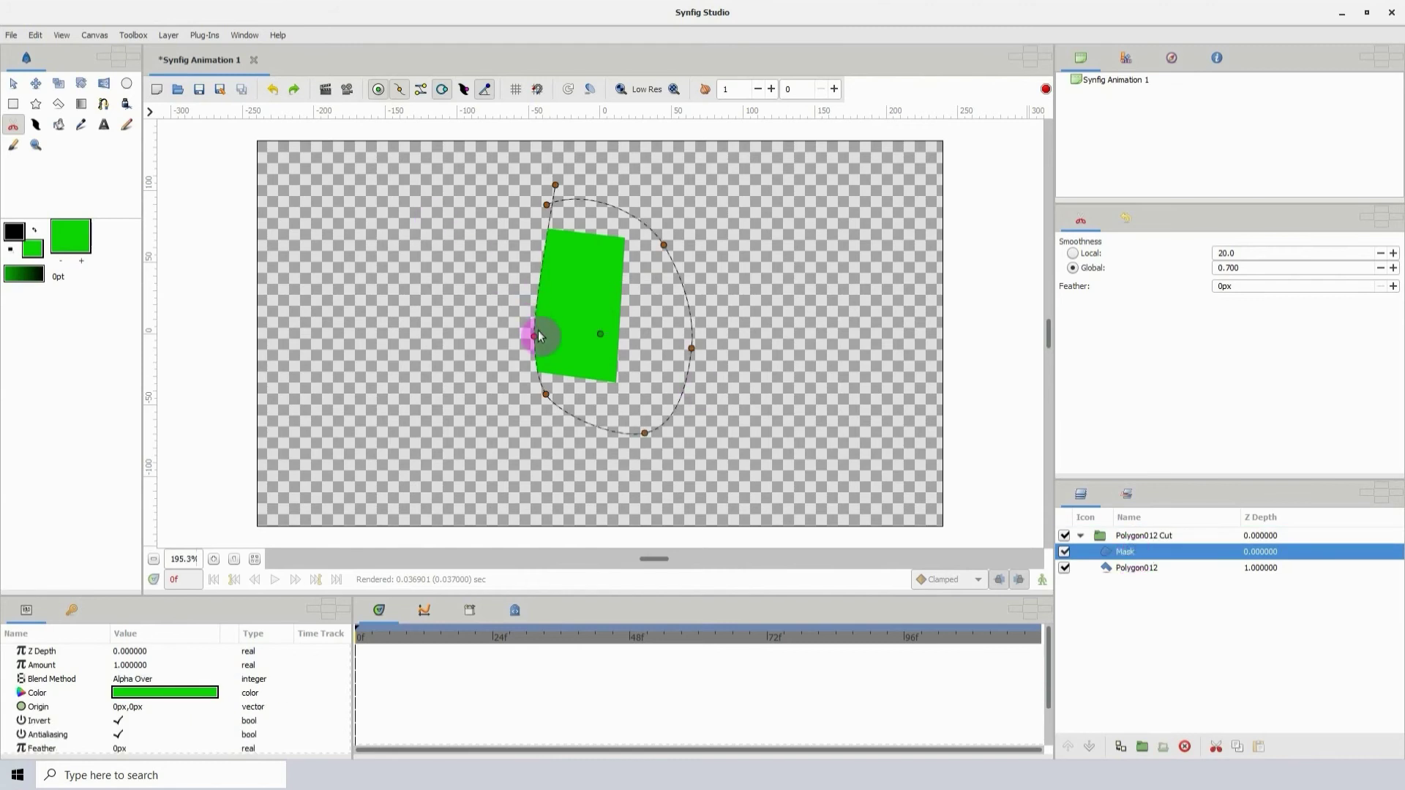
left_click(214, 561)
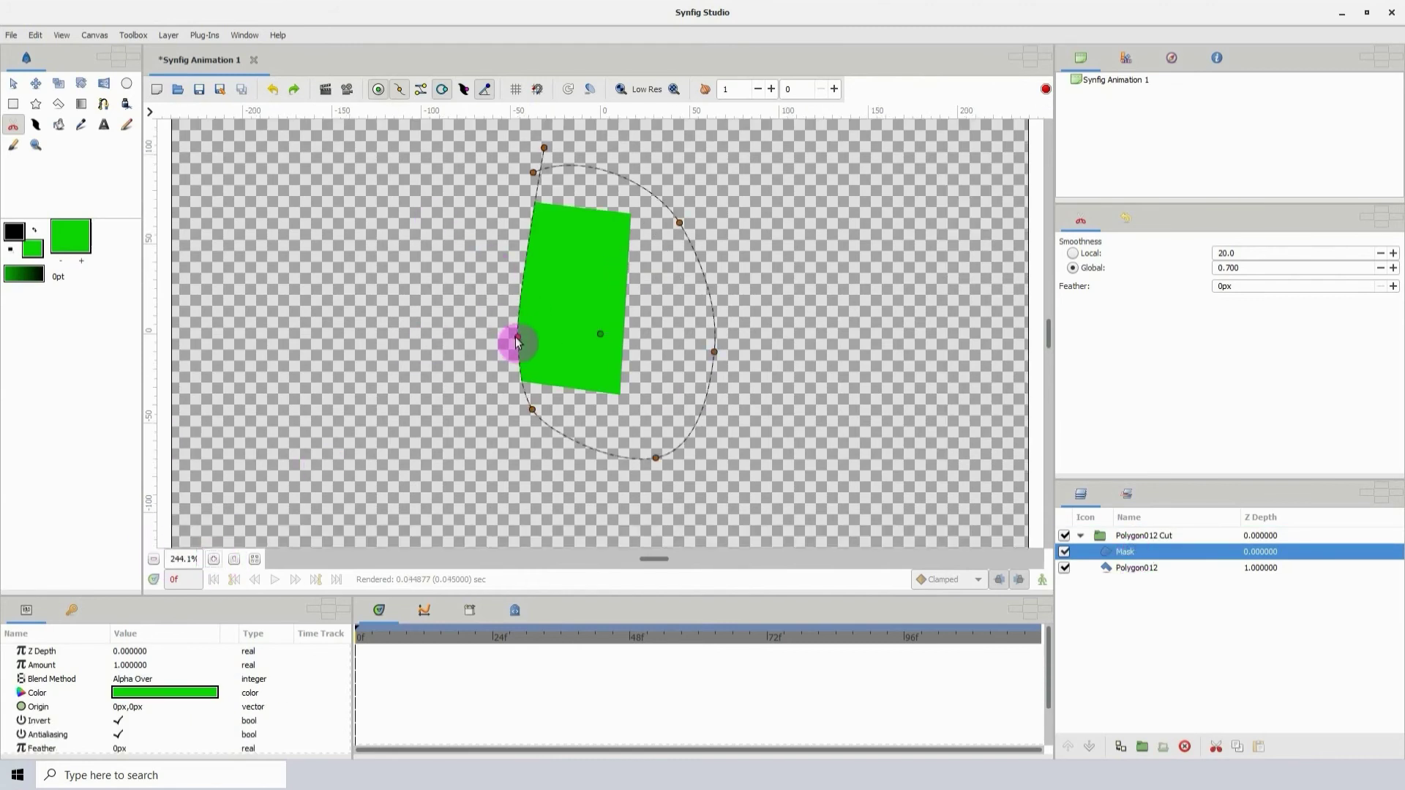
left_click(12, 84)
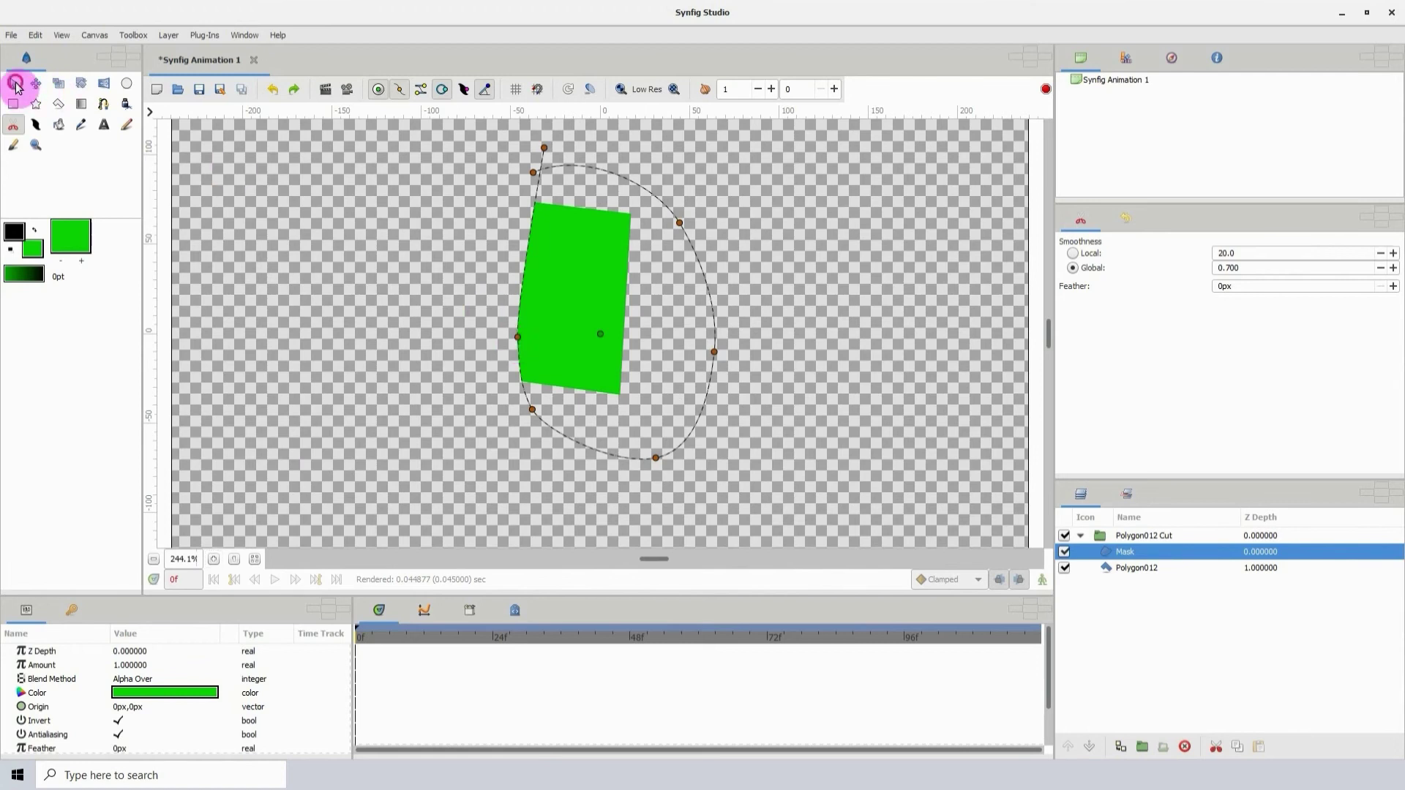
- Drag the mask's left and top vertices to reshape the cut, then delete all layers
left_click_drag(518, 341, 437, 330)
left_click_drag(533, 174, 348, 165)
left_click(433, 343)
left_click_drag(439, 335, 532, 327)
left_click(402, 470)
left_click(398, 197)
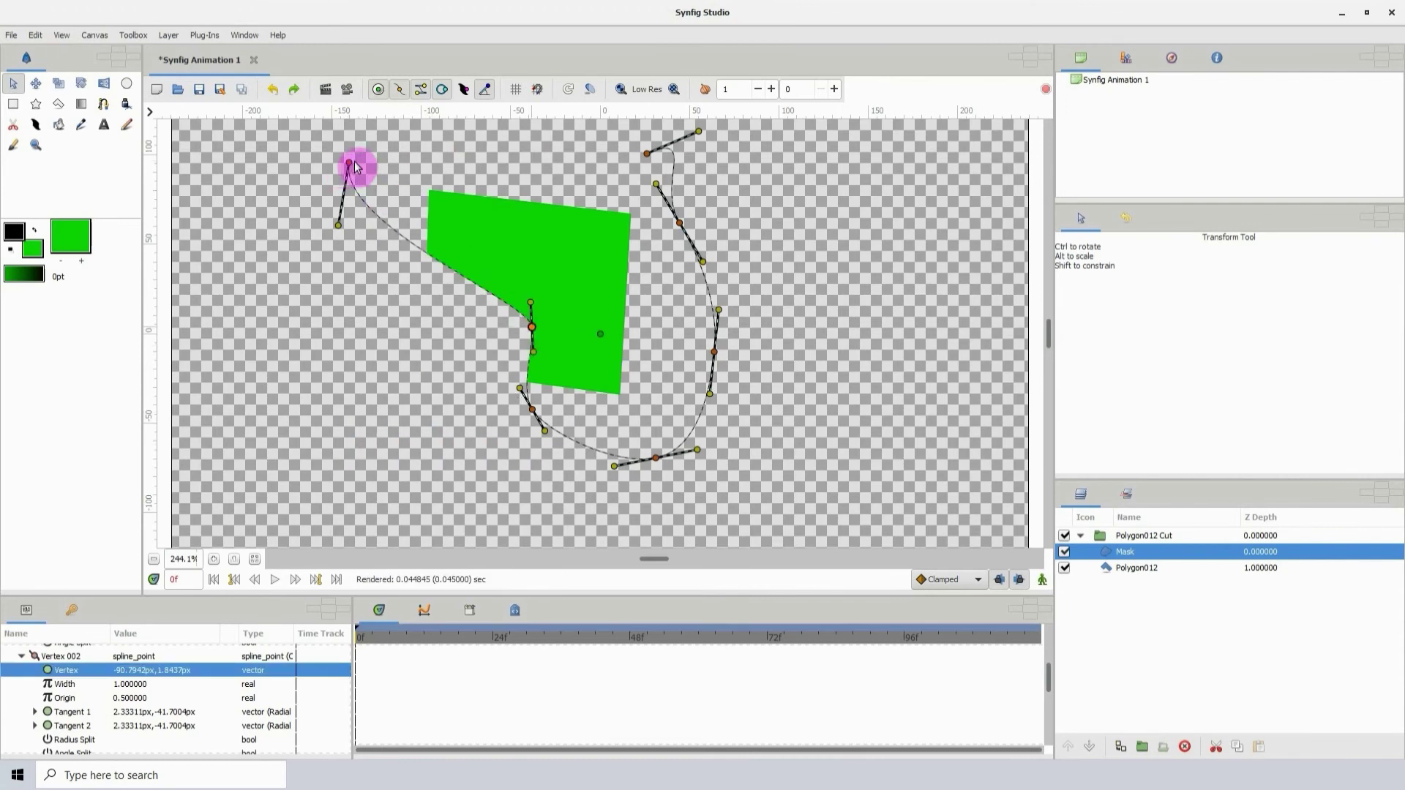
left_click_drag(351, 169, 596, 235)
key("Delete")
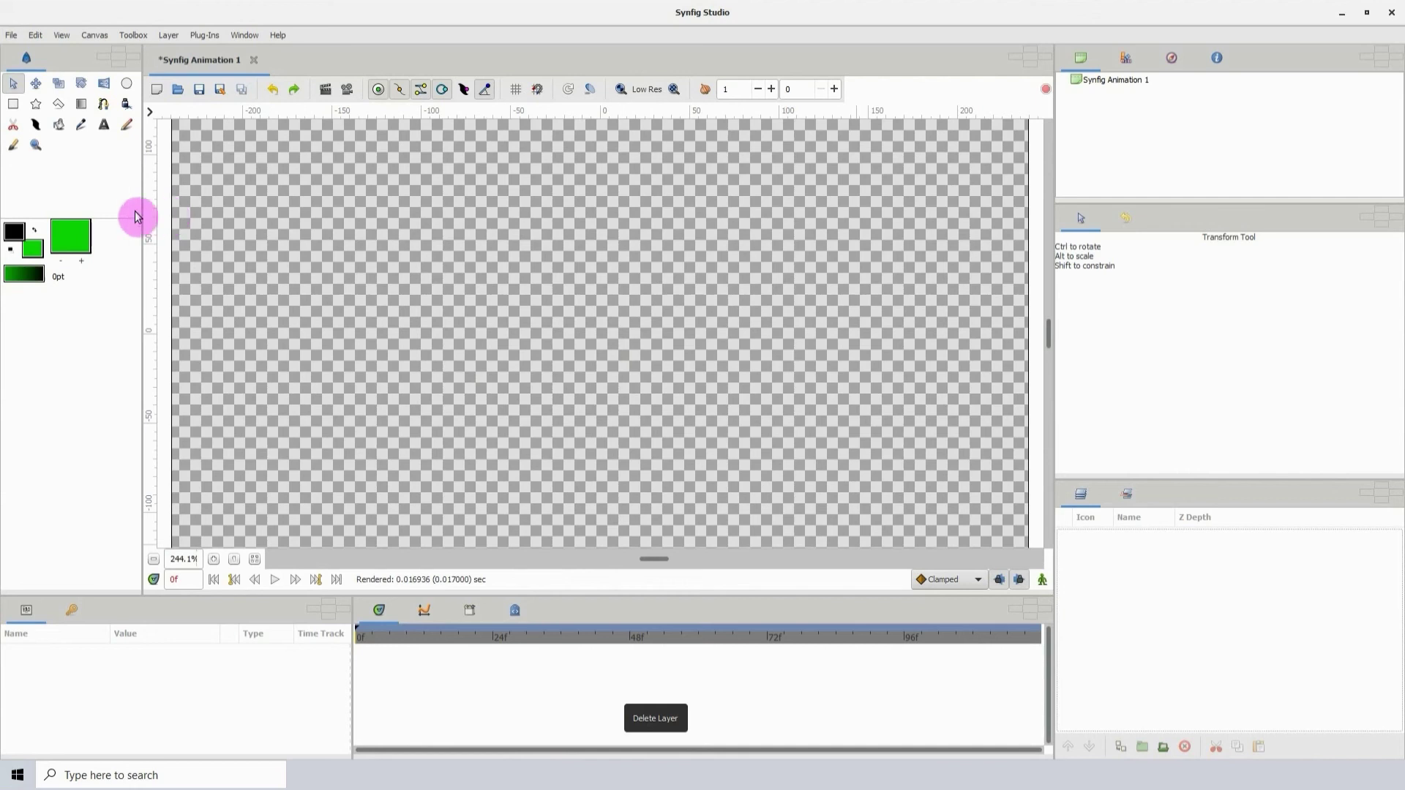
- Draw a black circle outline with the Circle tool
left_click(36, 126)
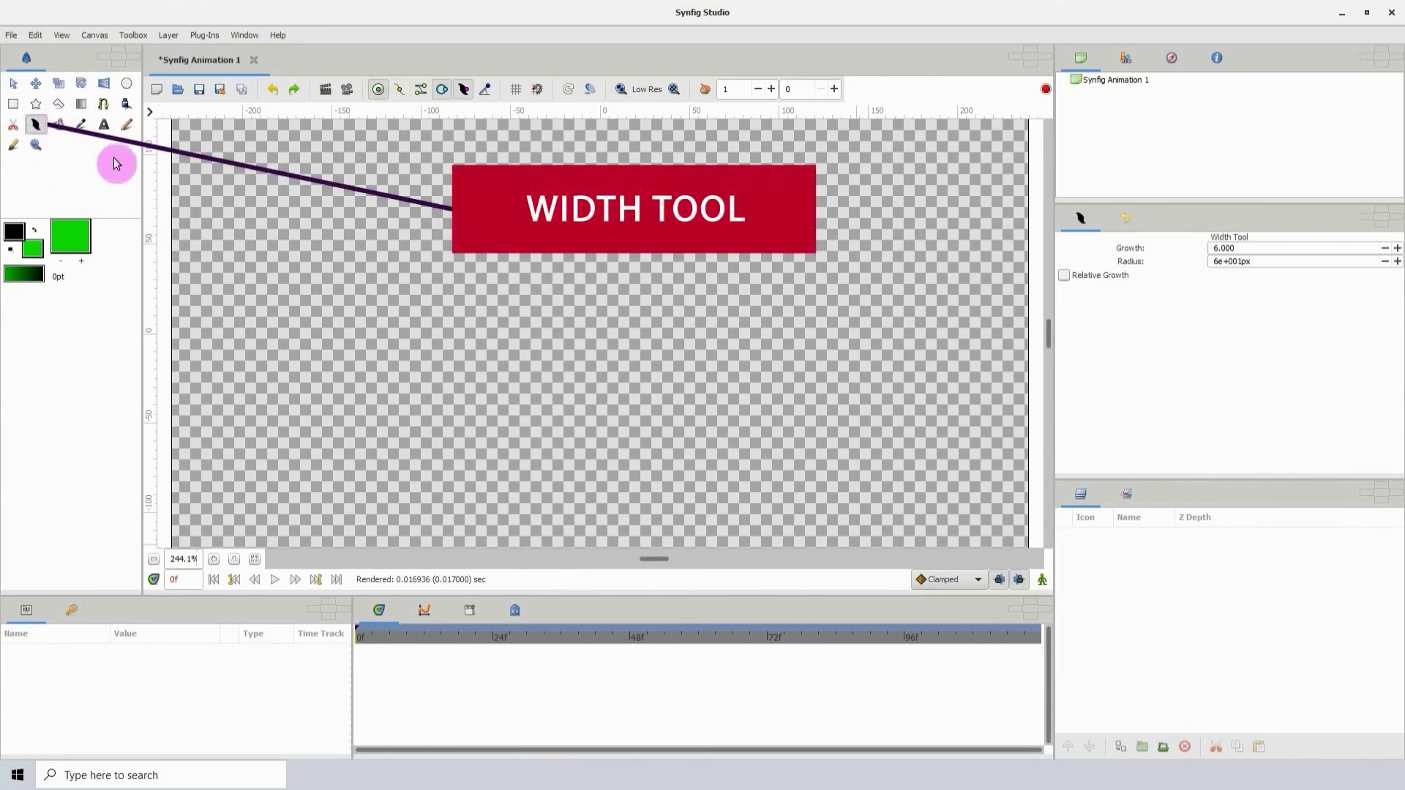
left_click(127, 84)
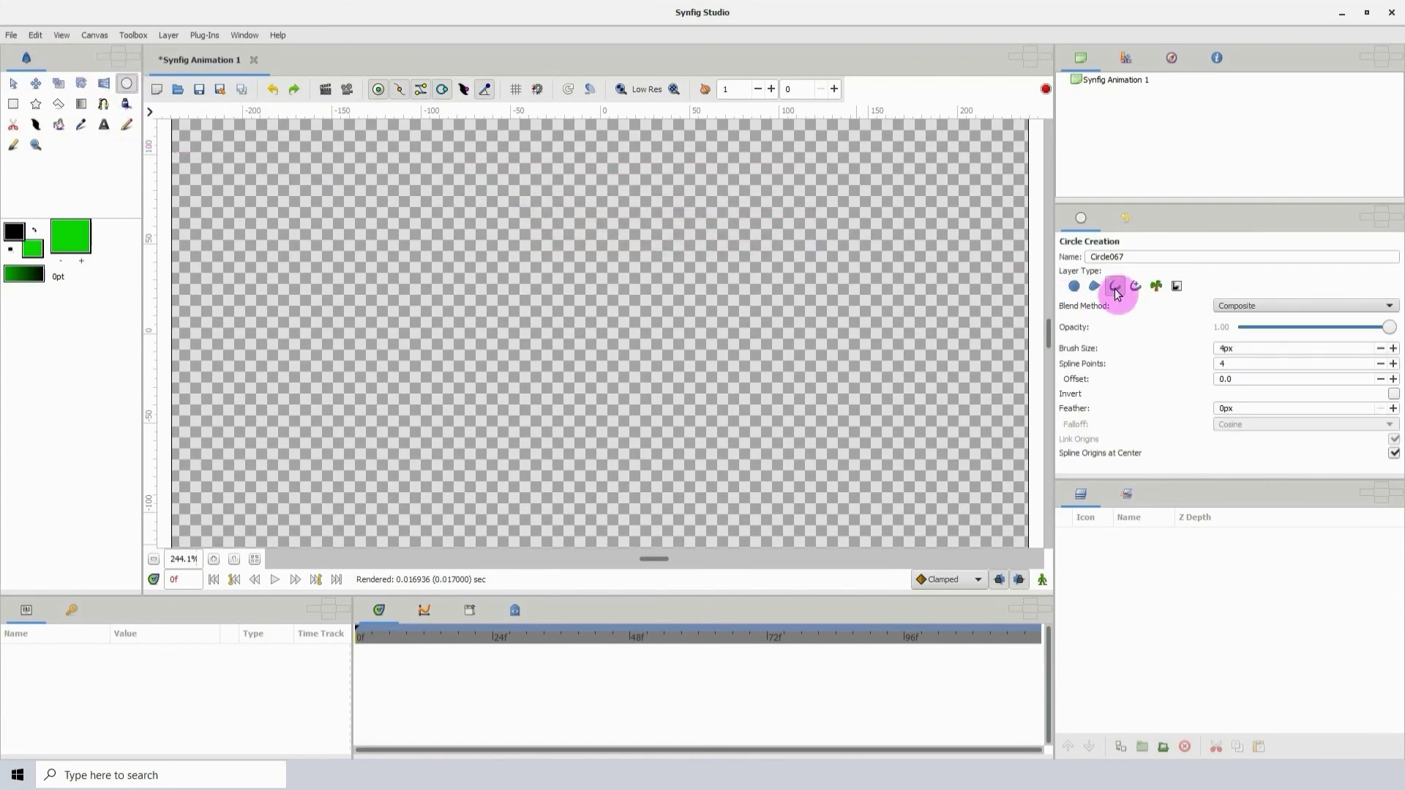
left_click_drag(574, 260, 665, 361)
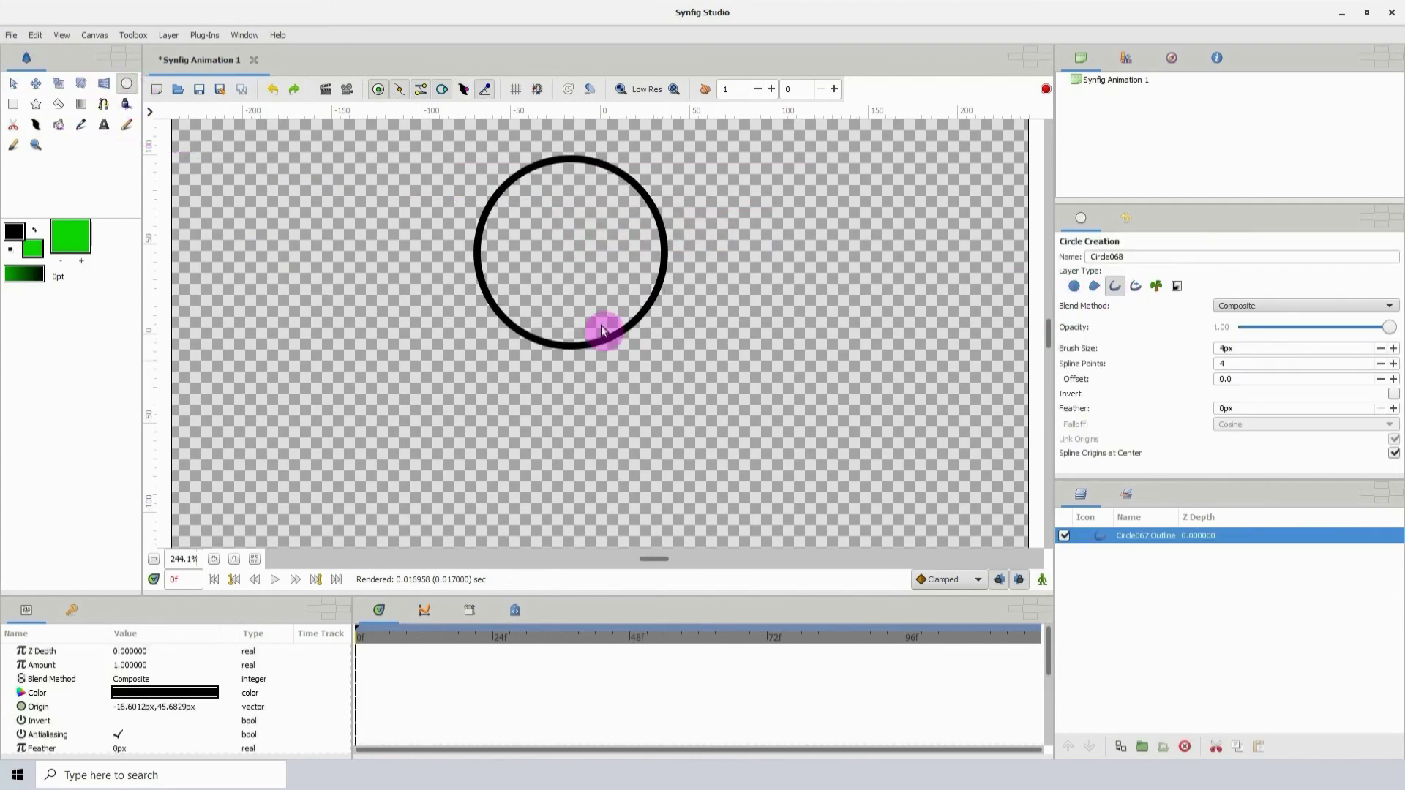
- Thicken the outline at the circle's bottom, right side and top, then delete Circle067 Outline
left_click(37, 126)
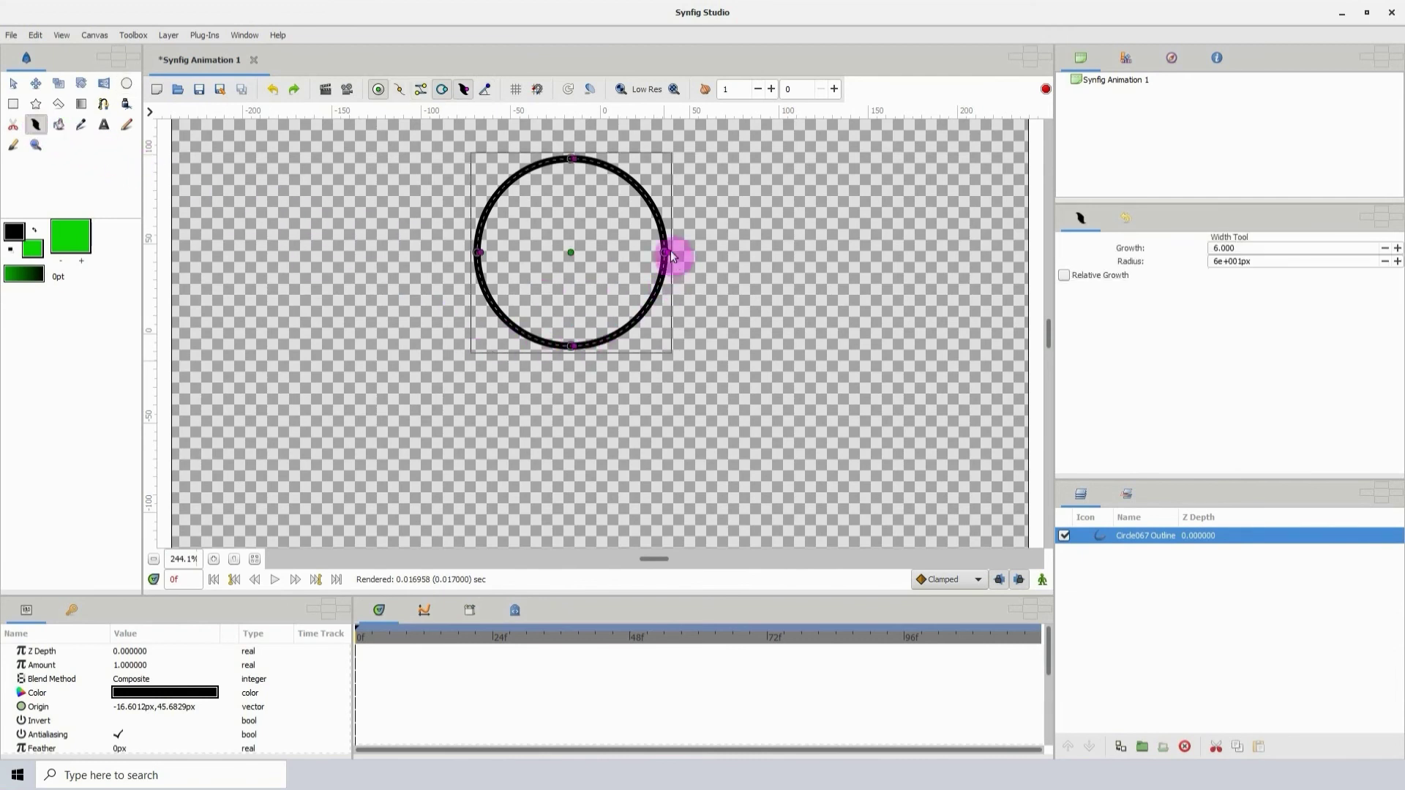
mouse_move(575, 345)
left_mouse_down()
mouse_move(579, 370)
mouse_move(589, 336)
mouse_move(591, 350)
left_mouse_up()
mouse_move(657, 258)
left_mouse_down()
mouse_move(646, 167)
mouse_move(533, 168)
mouse_move(494, 190)
mouse_move(570, 169)
mouse_move(557, 174)
mouse_move(645, 209)
mouse_move(673, 251)
mouse_move(660, 254)
mouse_move(675, 262)
mouse_move(664, 285)
mouse_move(574, 350)
mouse_move(493, 323)
mouse_move(470, 256)
left_mouse_up()
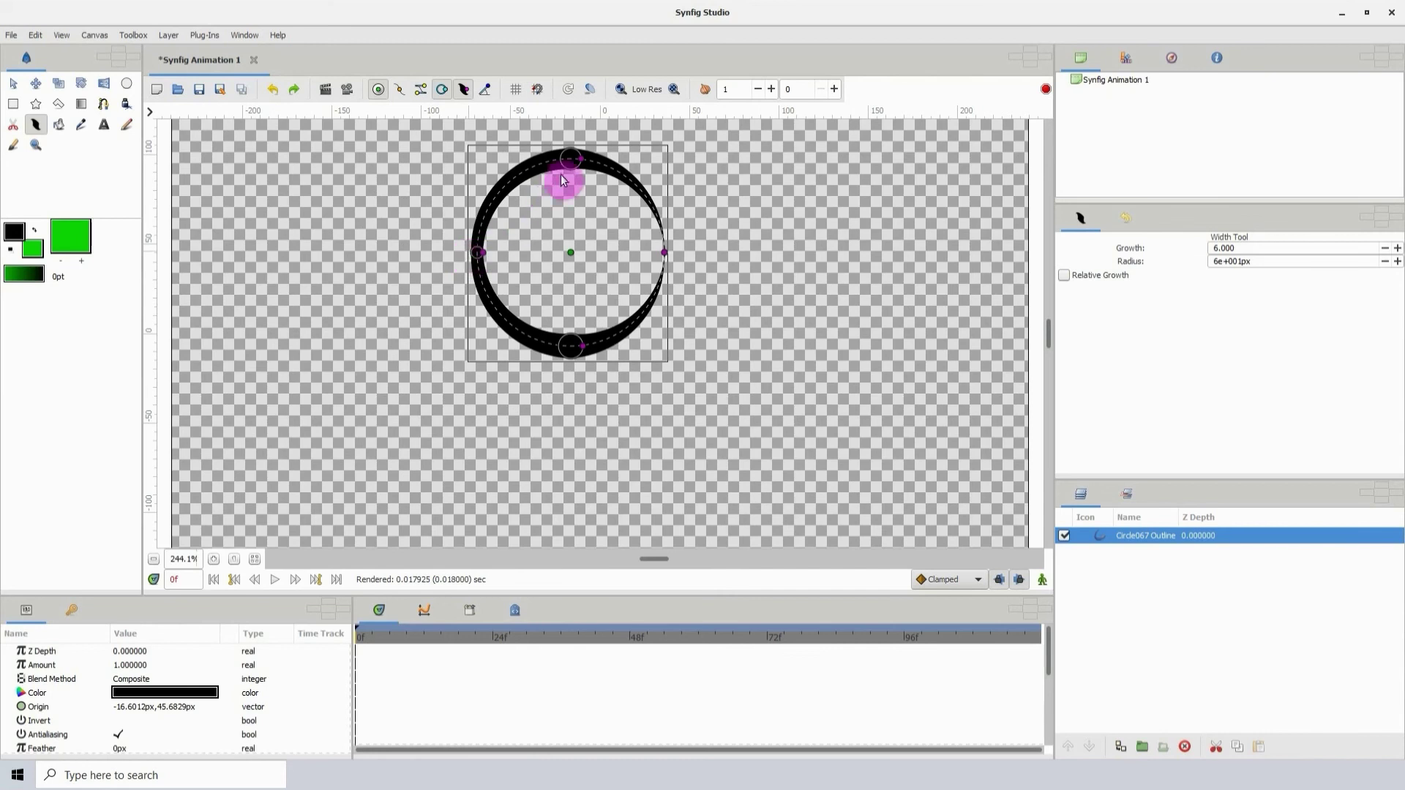
left_click_drag(573, 161, 580, 163)
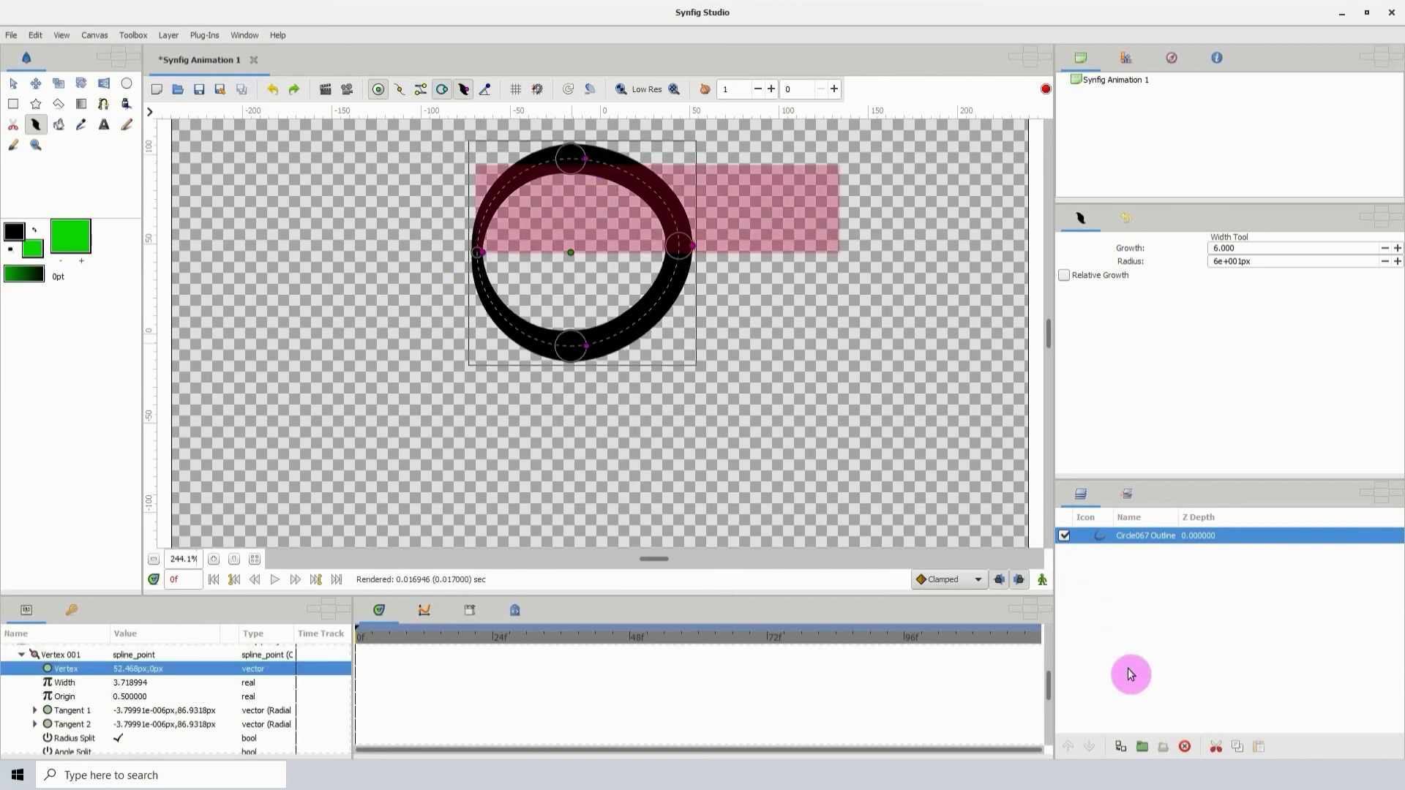
left_click(1186, 746)
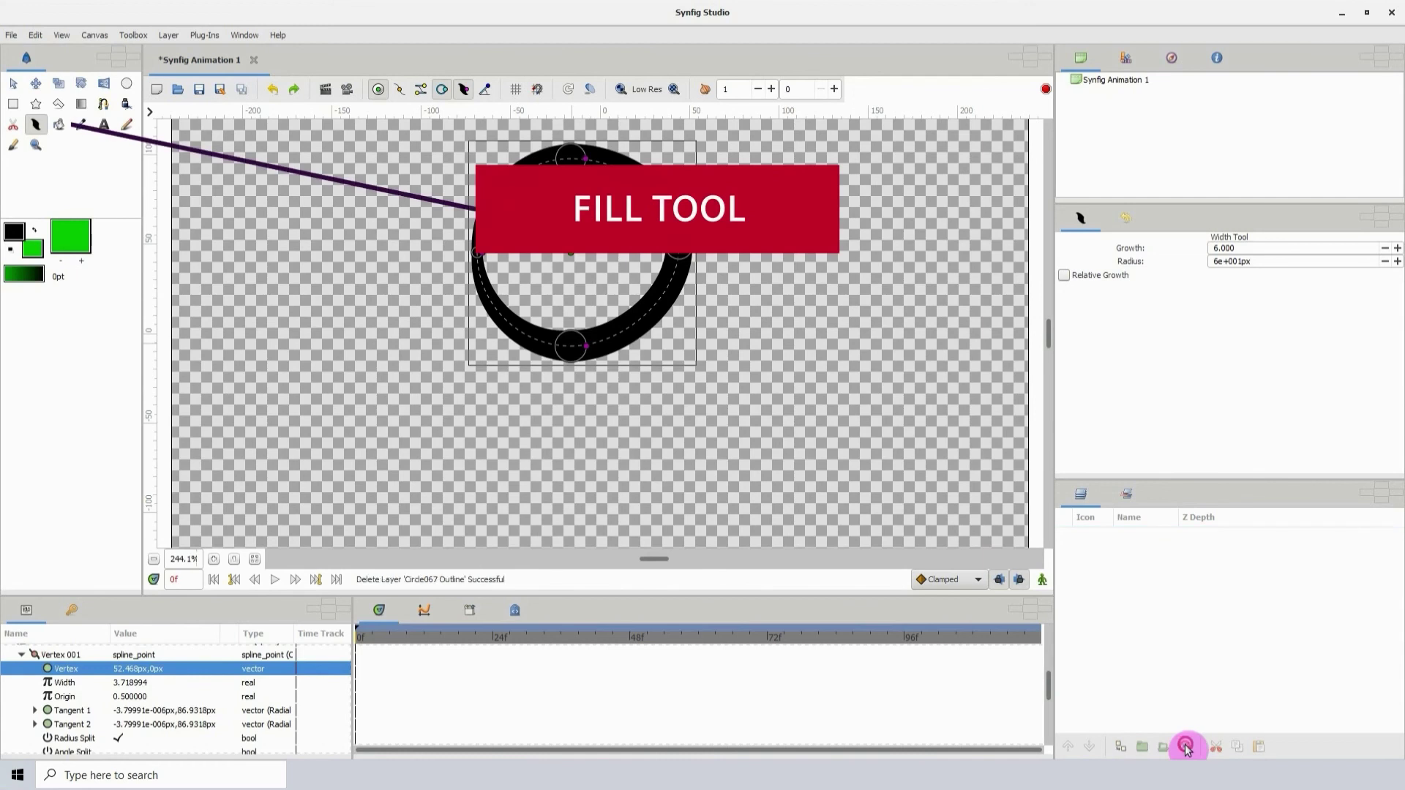
- Draw a solid green circle with the Circle tool set to fill instead of outline
left_click(60, 127)
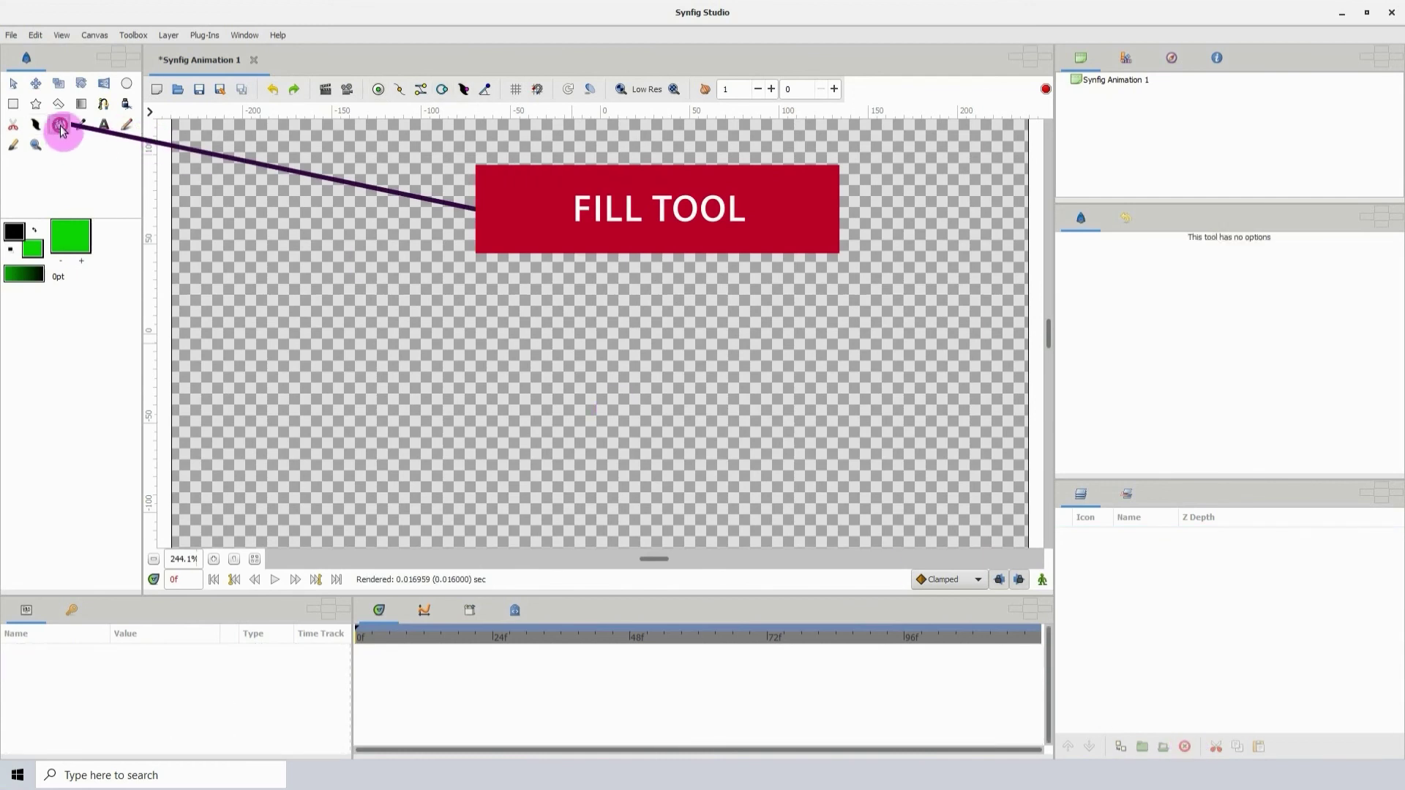
left_click(128, 86)
left_click(1073, 285)
left_click(1114, 286)
mouse_move(471, 297)
left_mouse_down()
mouse_move(547, 357)
mouse_move(494, 297)
left_mouse_up()
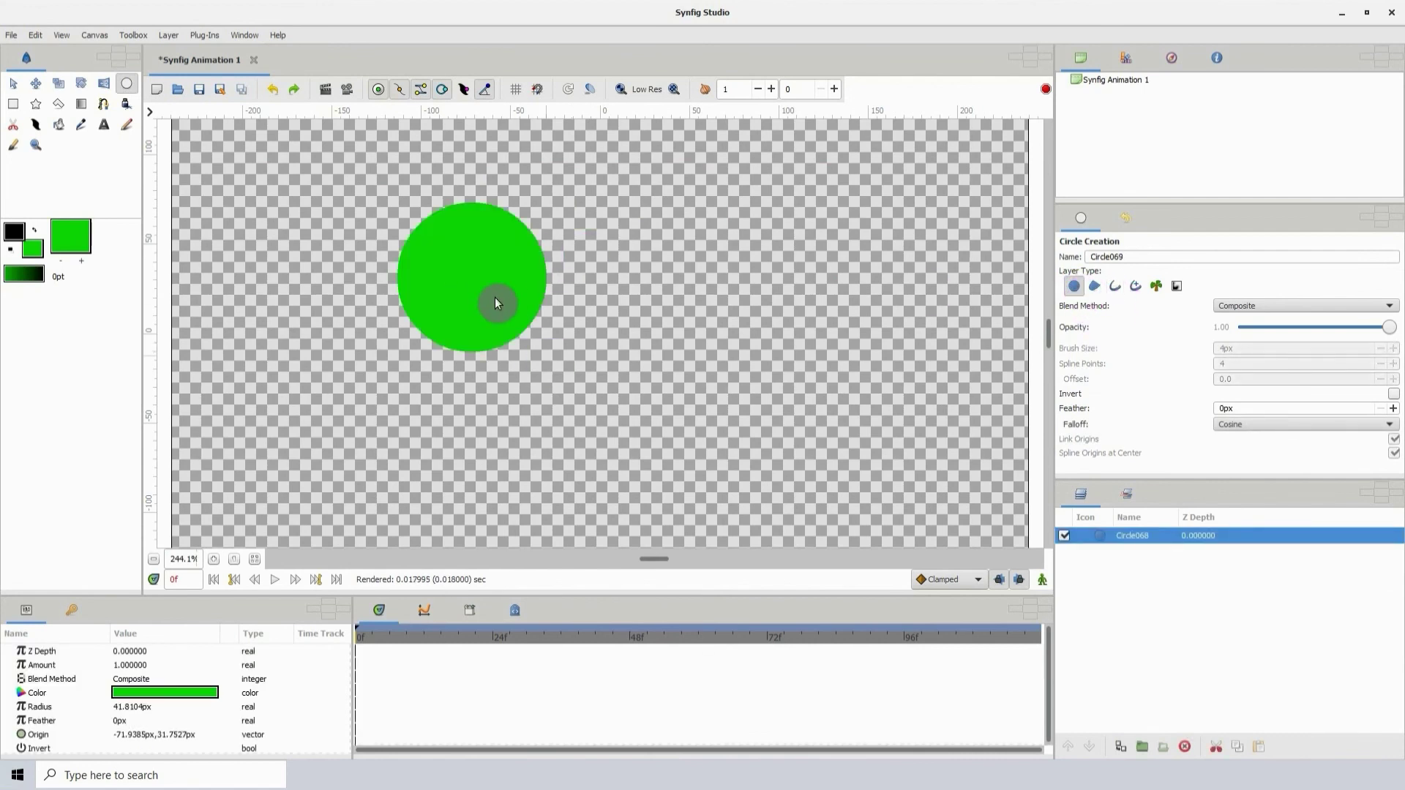
- Fill the circle magenta, then refill it greyish purple with the Fill tool
left_click(59, 124)
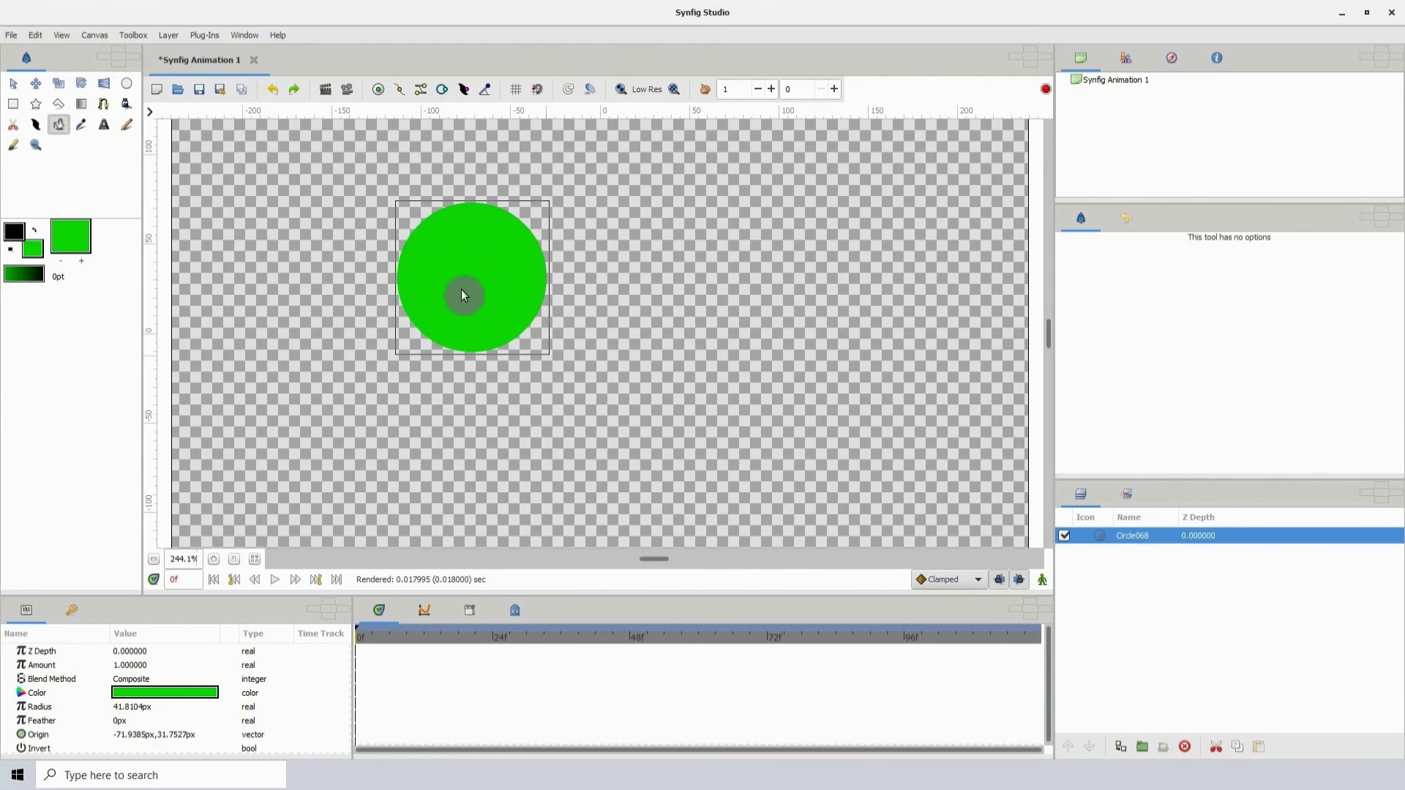
left_click(31, 250)
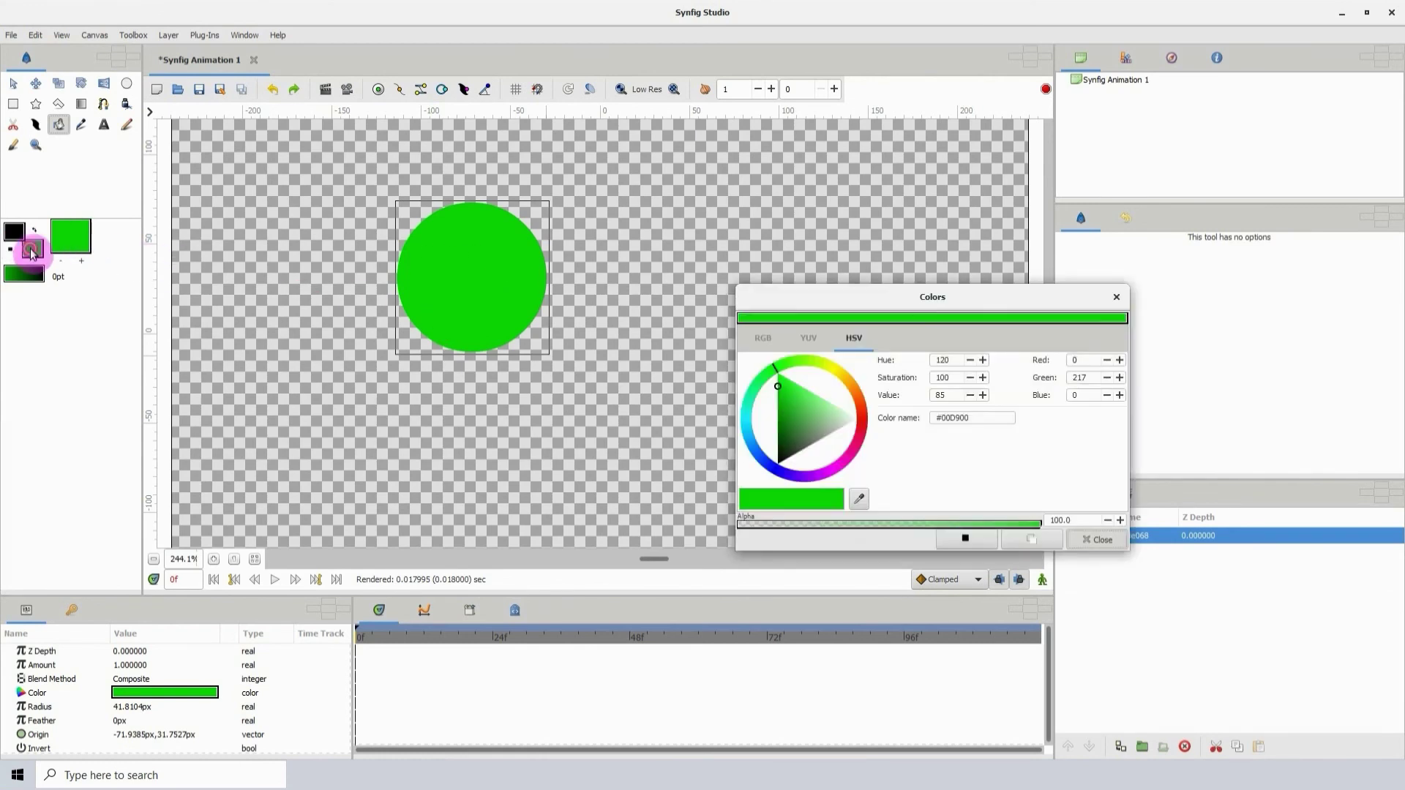
left_click(841, 467)
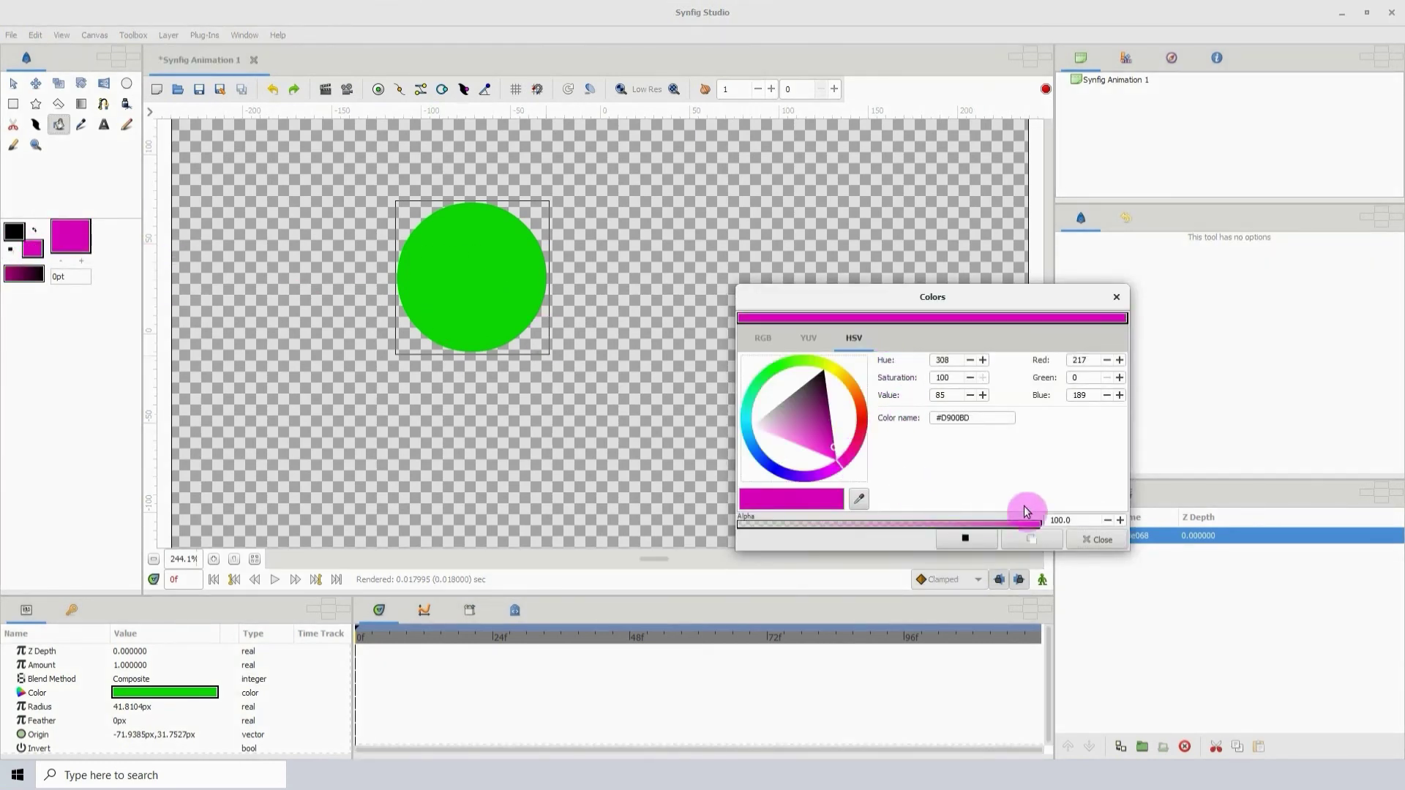
left_click(1096, 540)
left_click(524, 340)
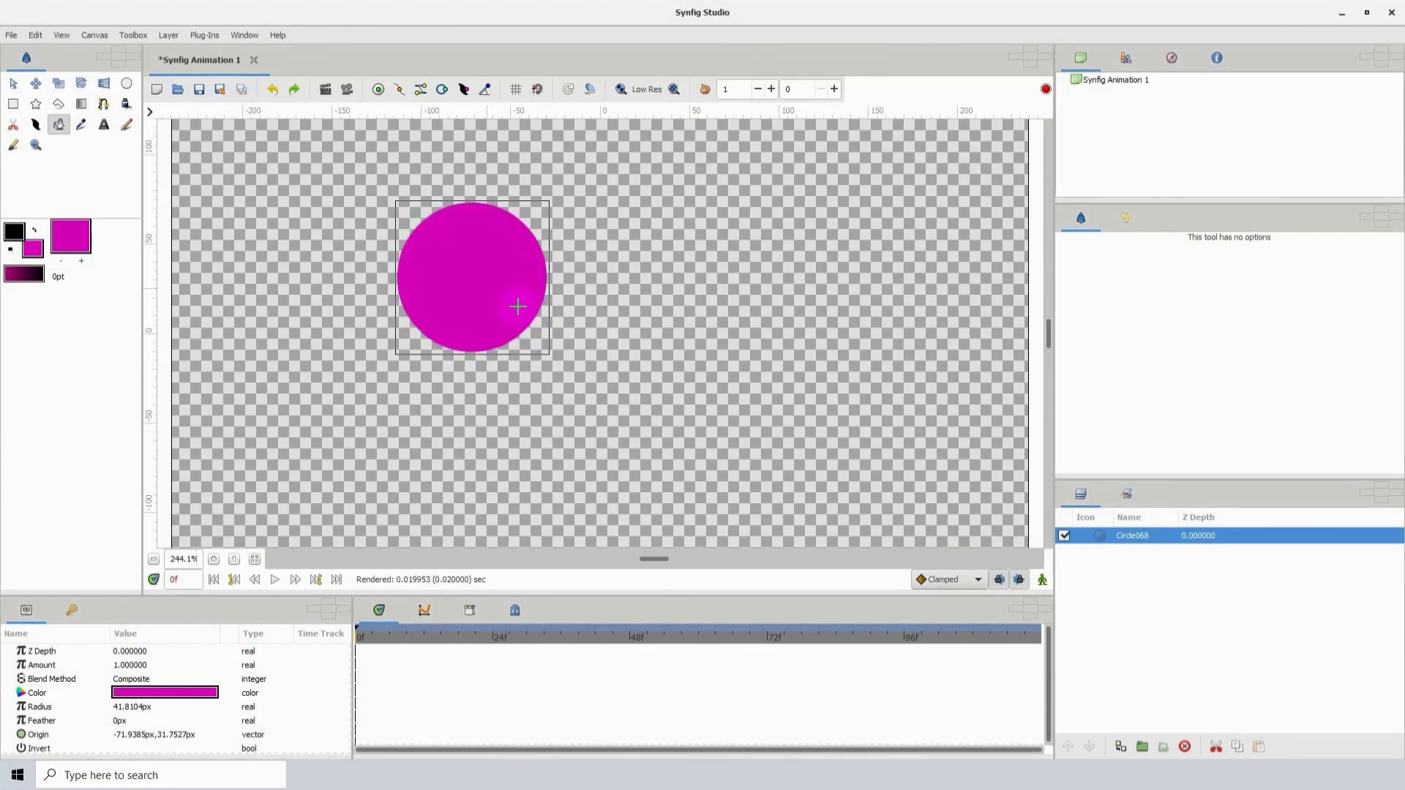
left_click(38, 253)
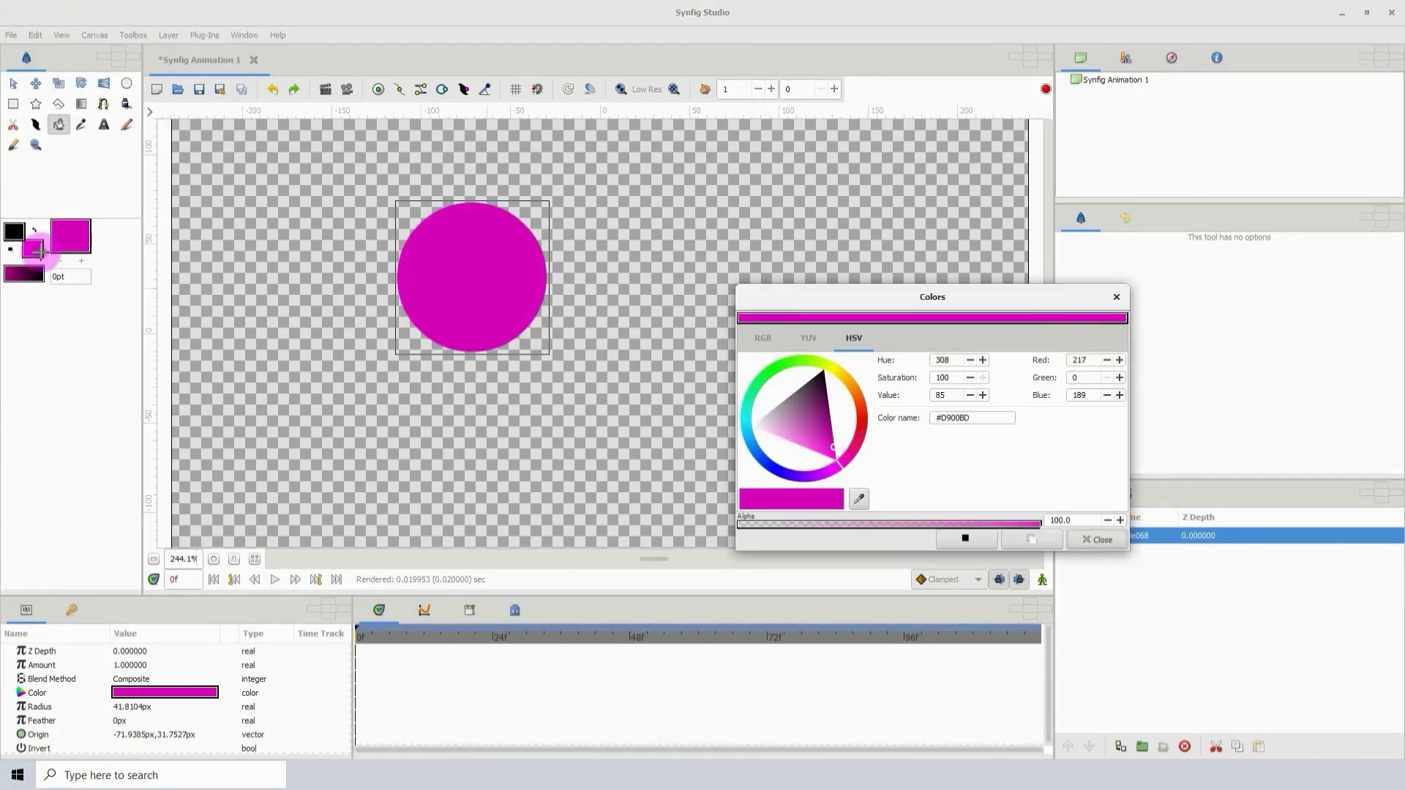
left_click(792, 402)
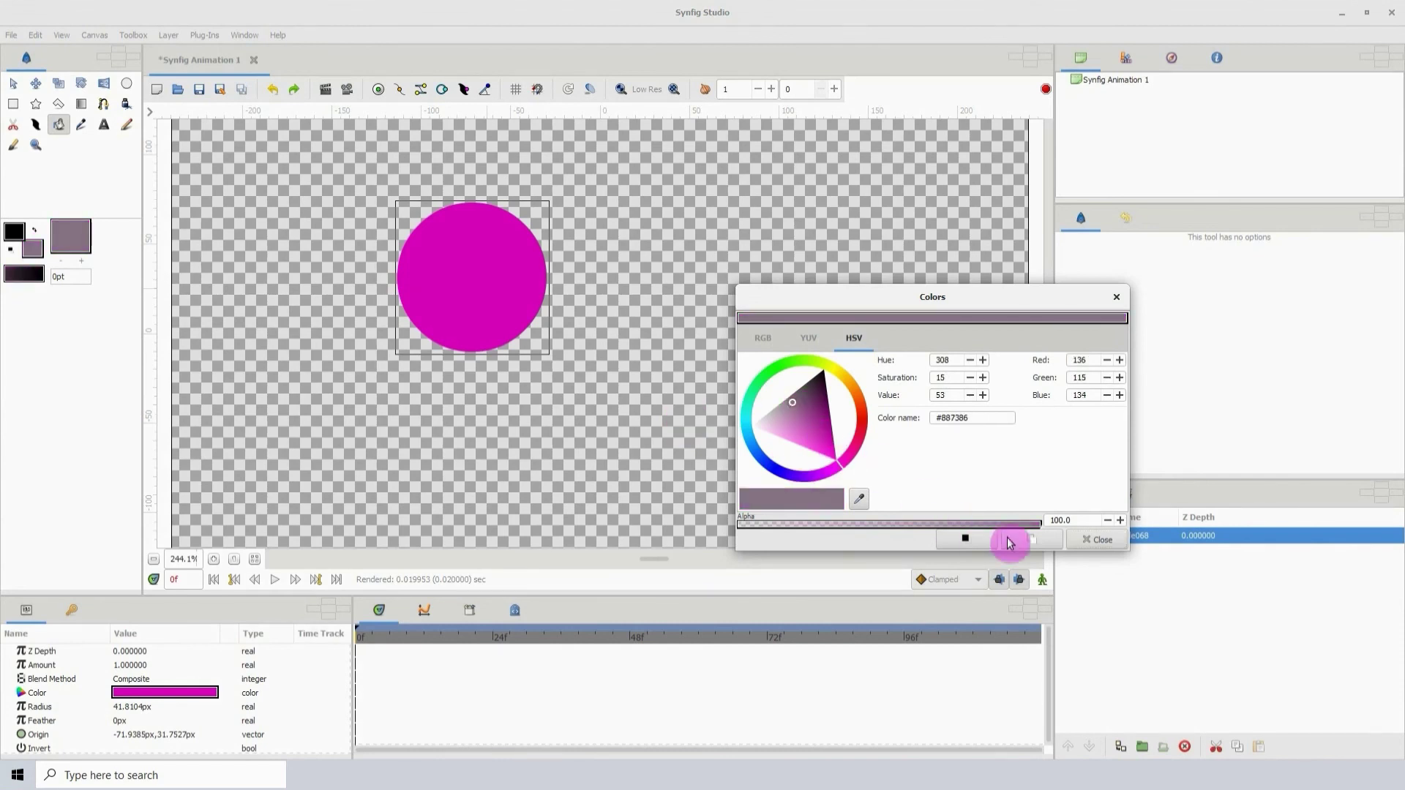
left_click(1095, 539)
left_click(514, 290)
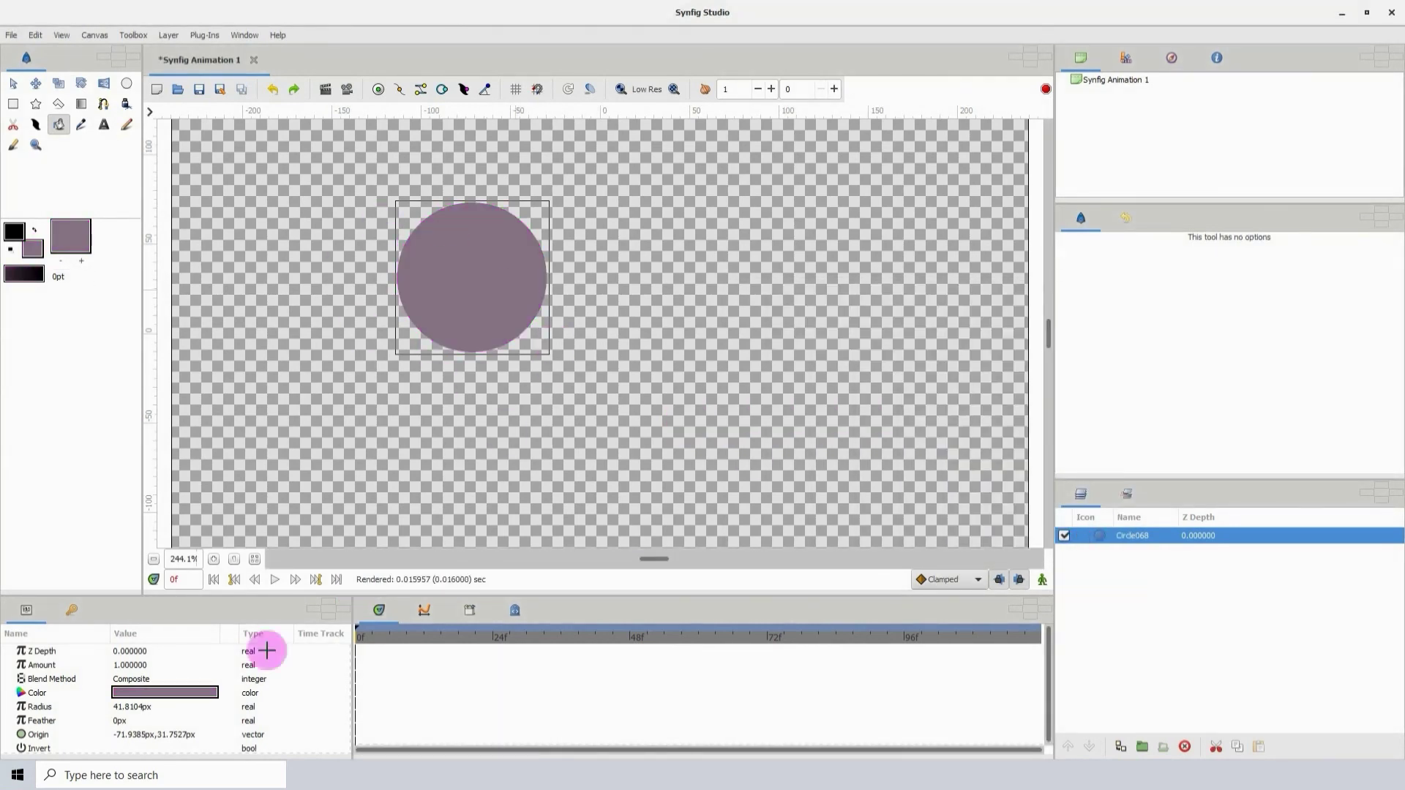
- Set the circle's Color parameter to dark navy #0A1B3C
left_click(155, 694)
double_click(155, 693)
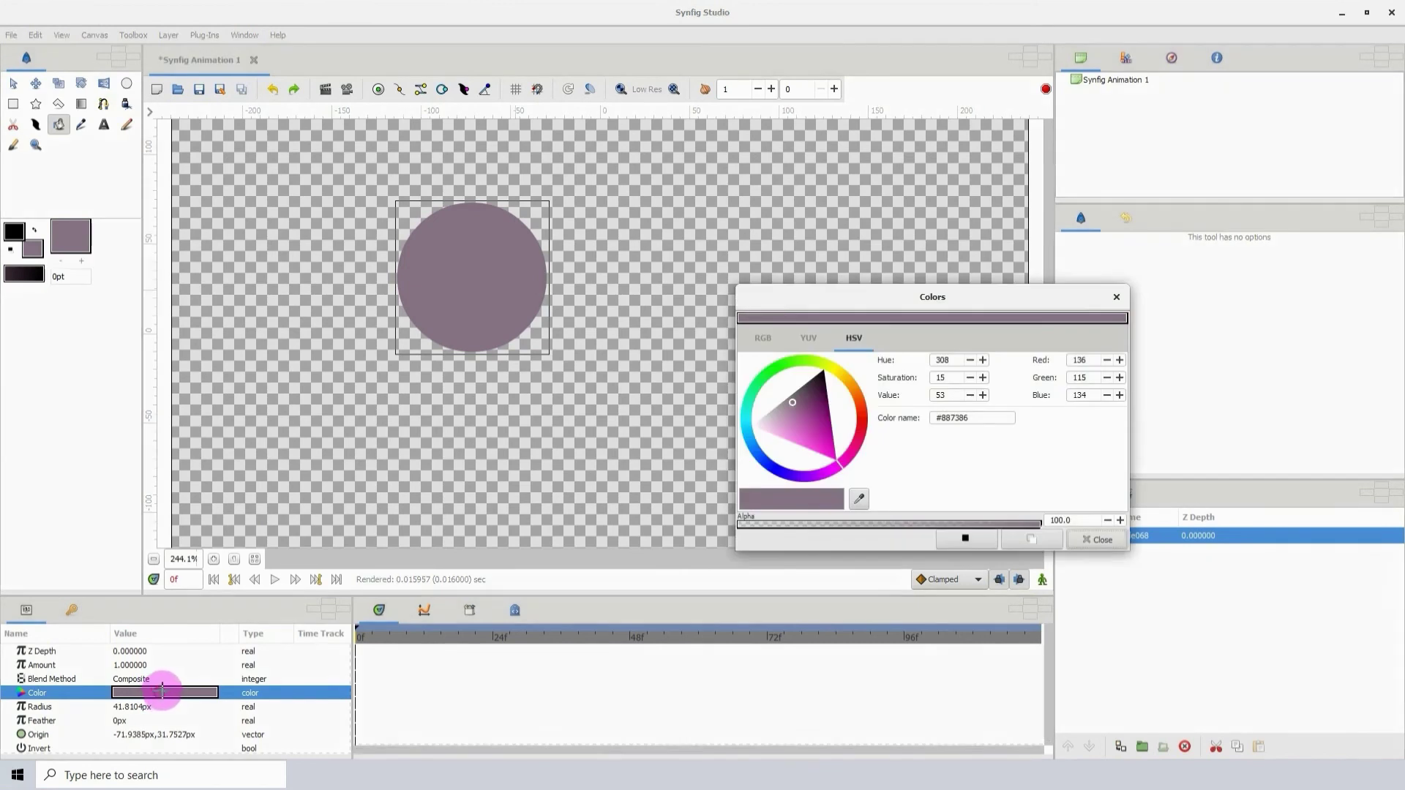
left_click(812, 403)
left_click_drag(809, 357, 789, 449)
left_click(804, 410)
left_click(747, 444)
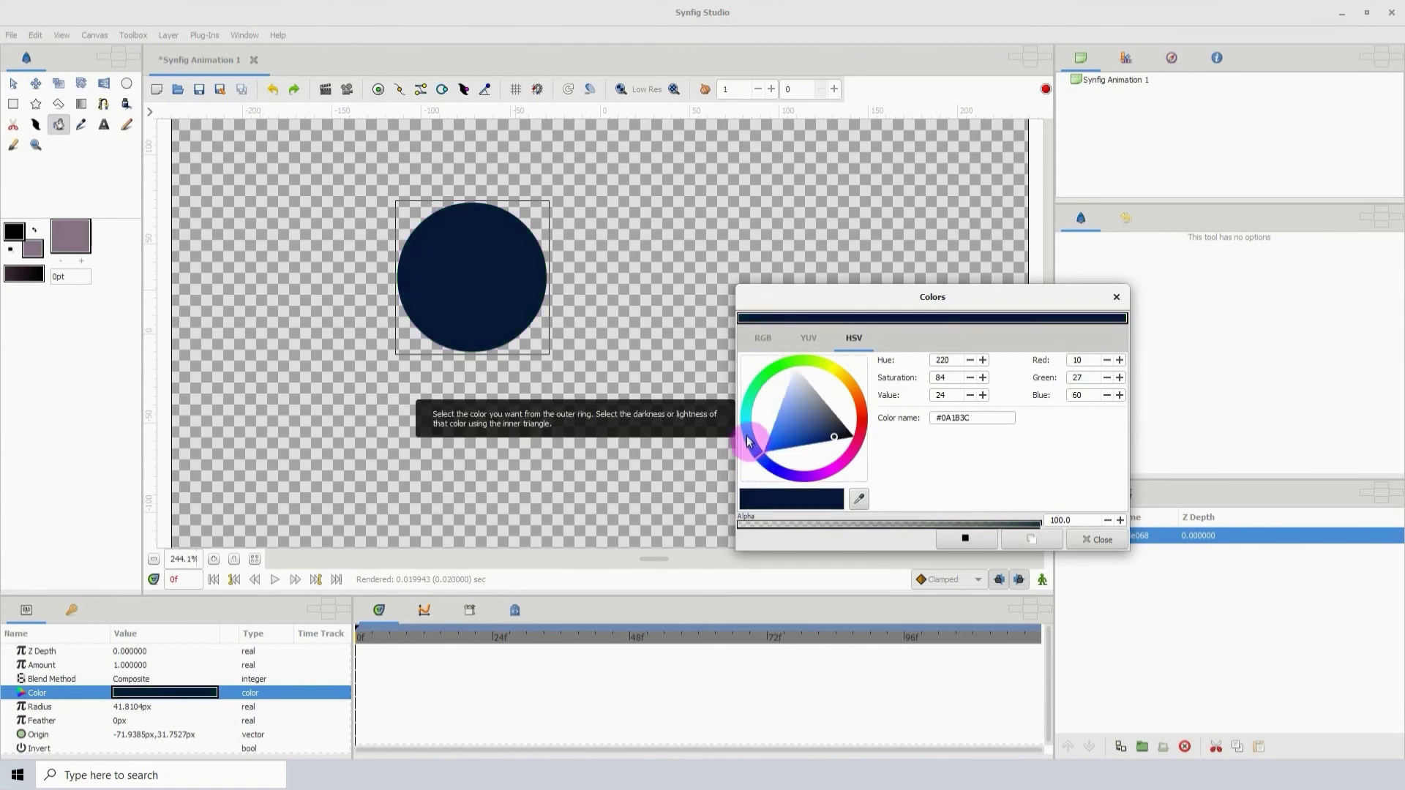
left_click(1088, 539)
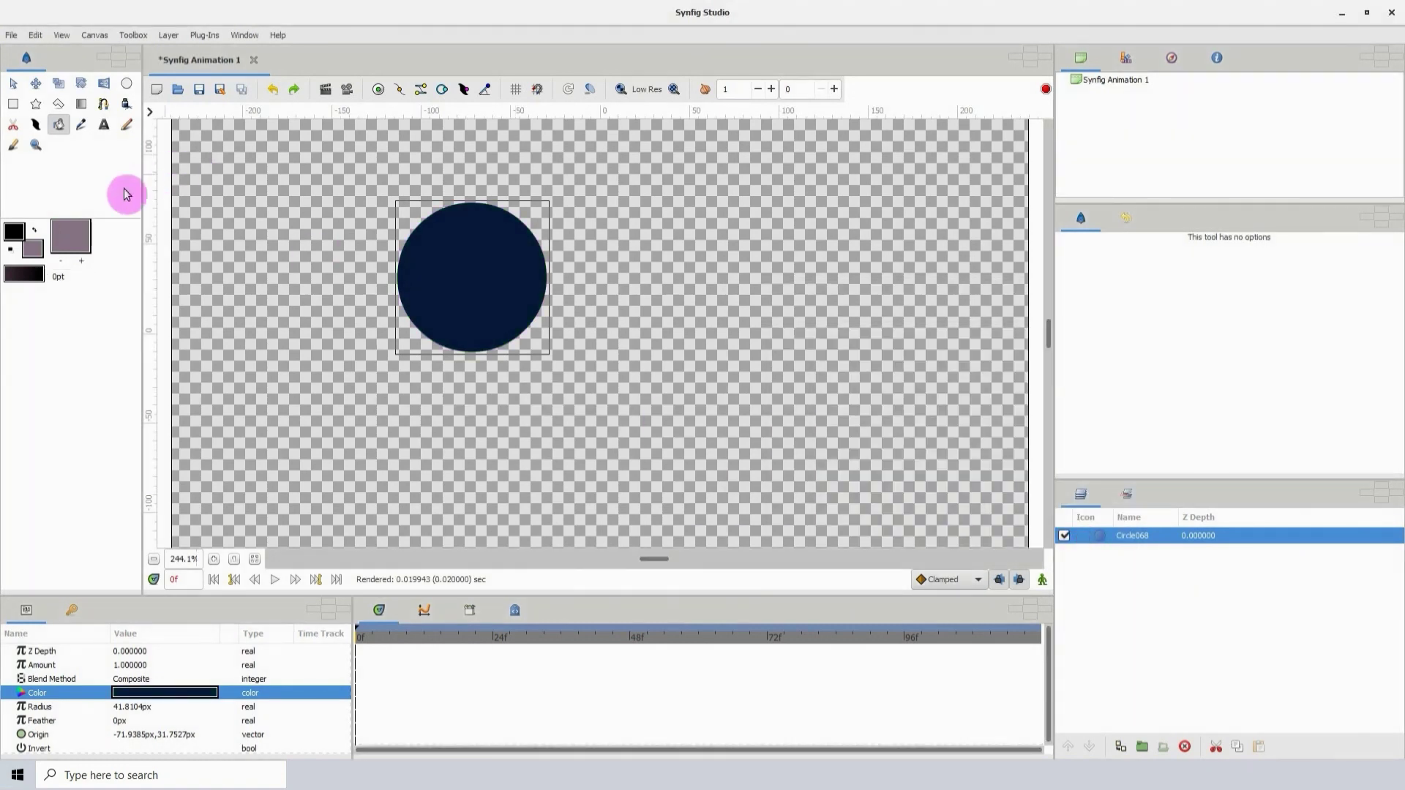
- Eyedrop the navy circle, change its Color to bright yellow #FFF931, and eyedrop that yellow
left_click(83, 128)
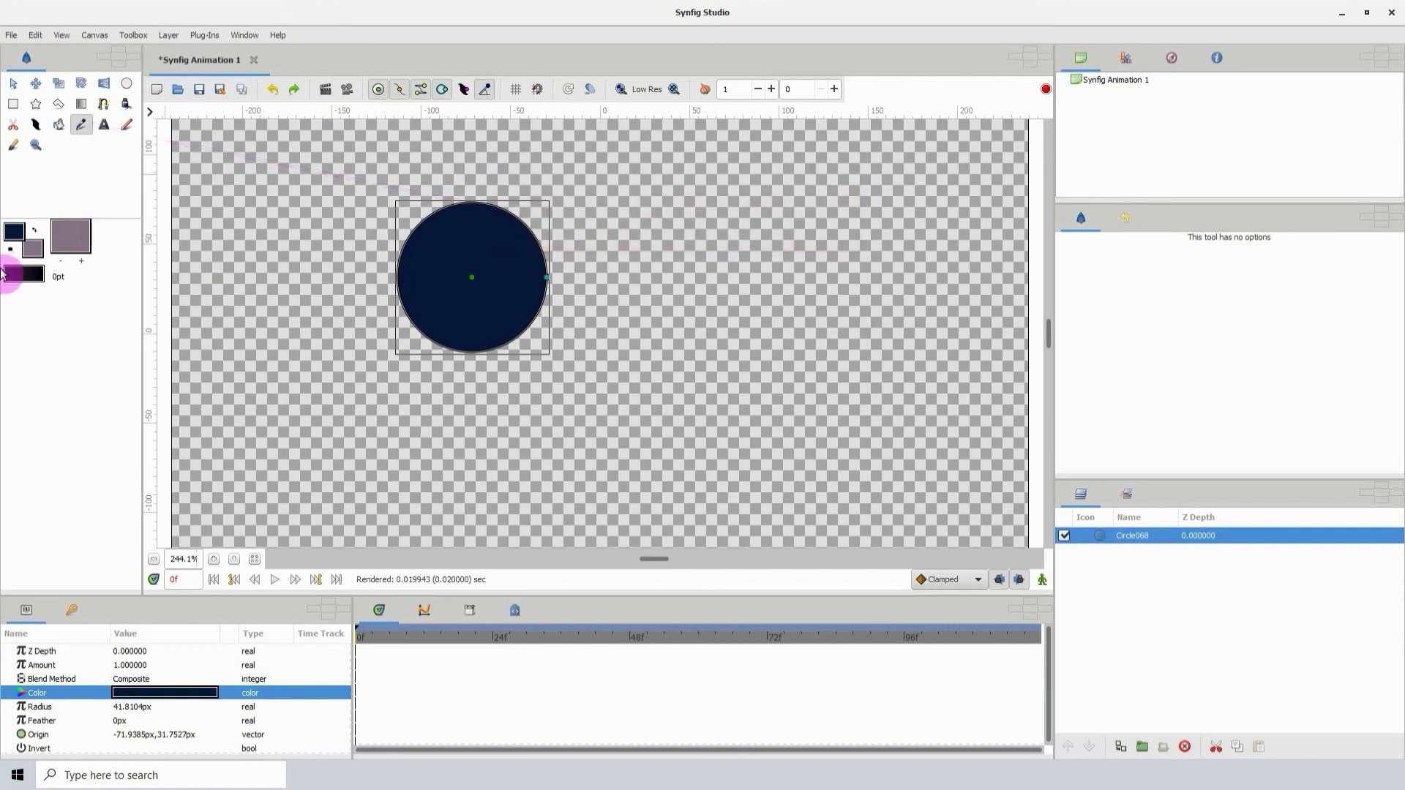
double_click(150, 693)
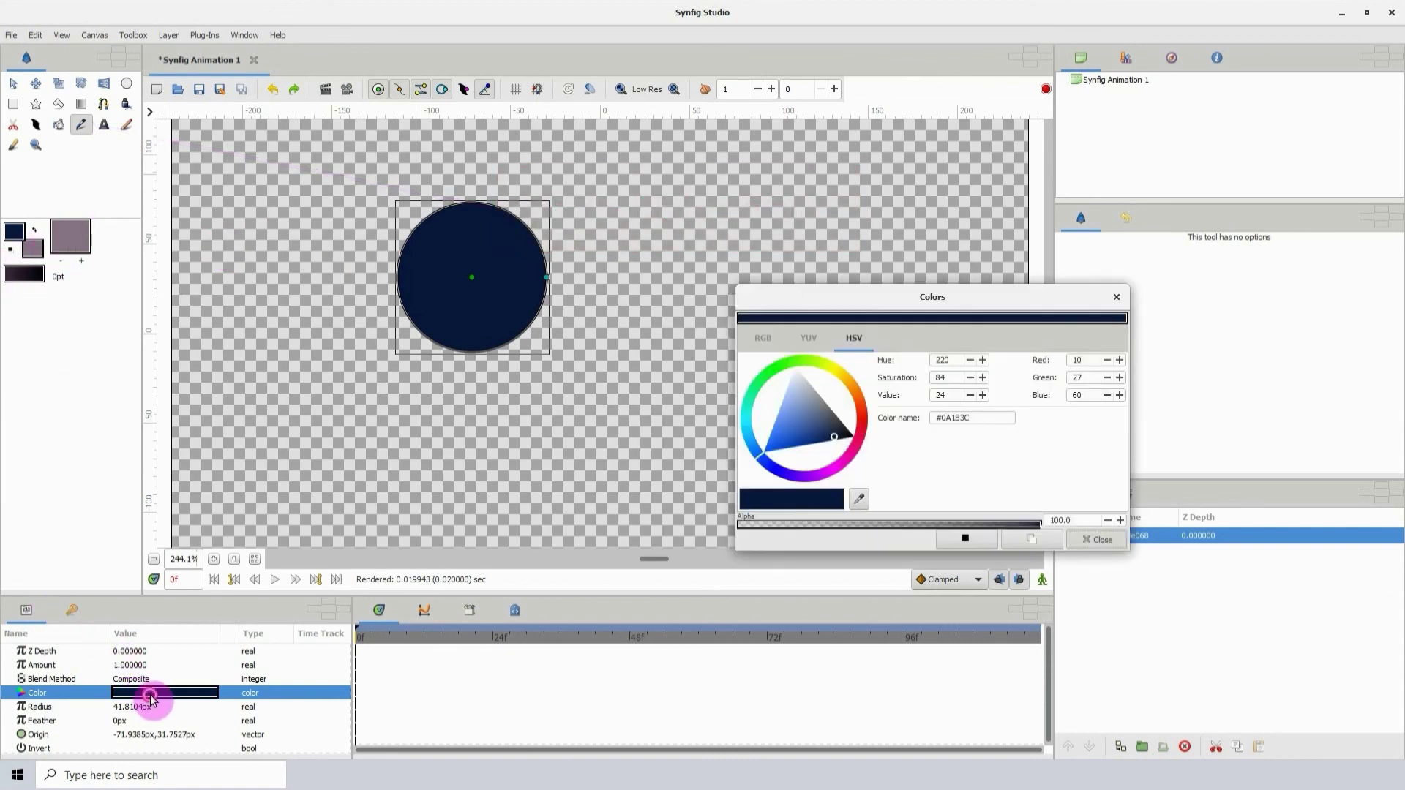
mouse_move(752, 383)
left_mouse_down()
mouse_move(829, 364)
mouse_move(822, 398)
mouse_move(840, 389)
left_mouse_up()
left_click(1091, 539)
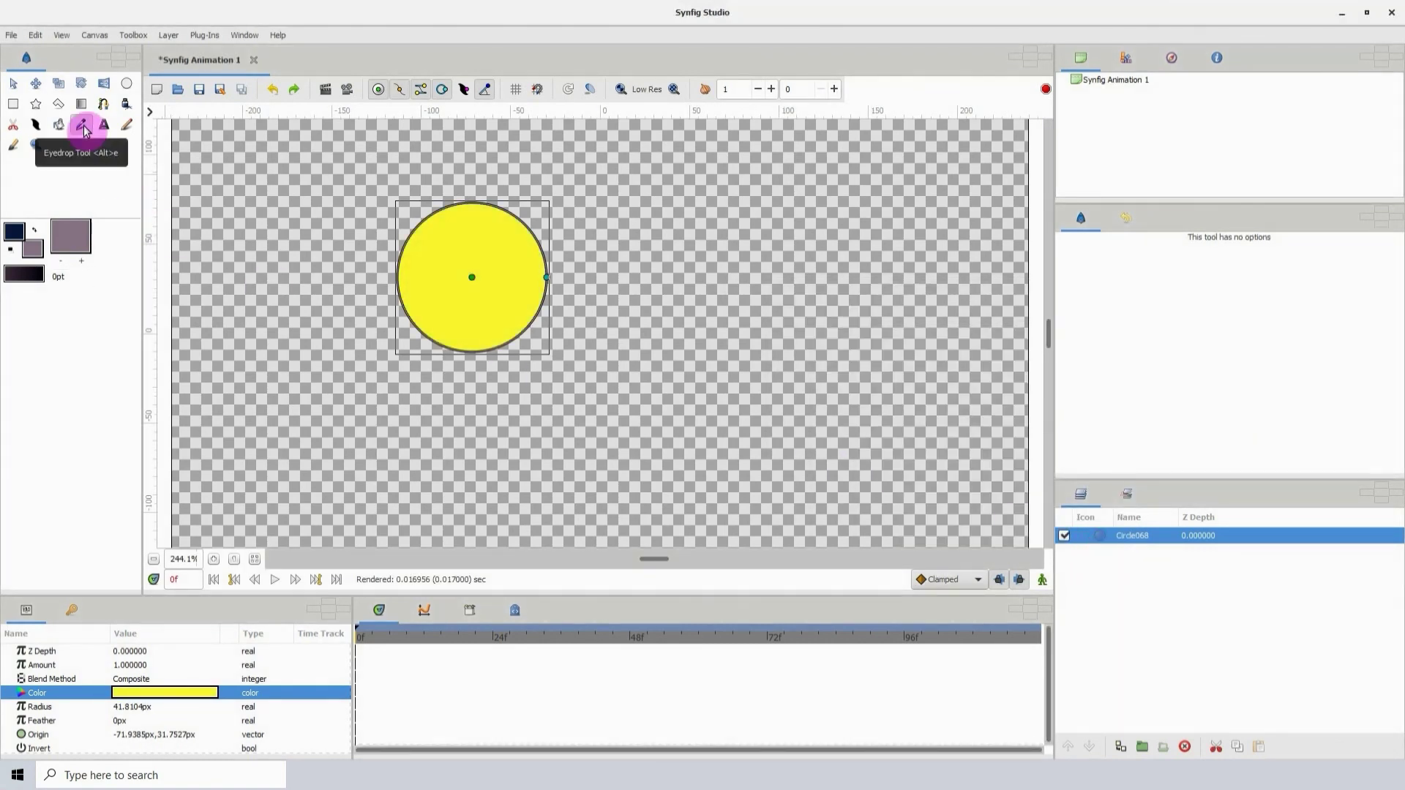
left_click(476, 249)
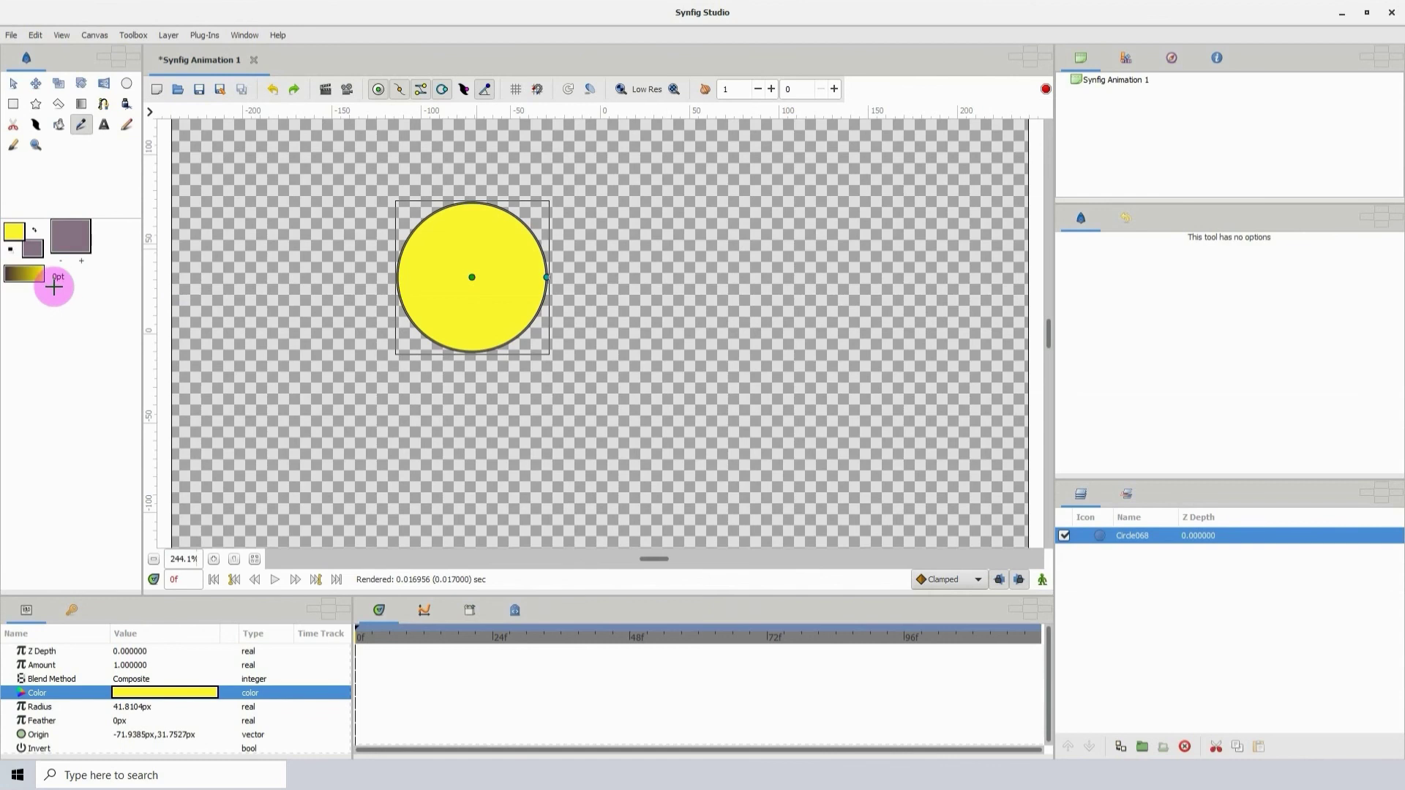
- Delete the Circle068 layer and add a new text layer containing the user's name
left_click(1183, 747)
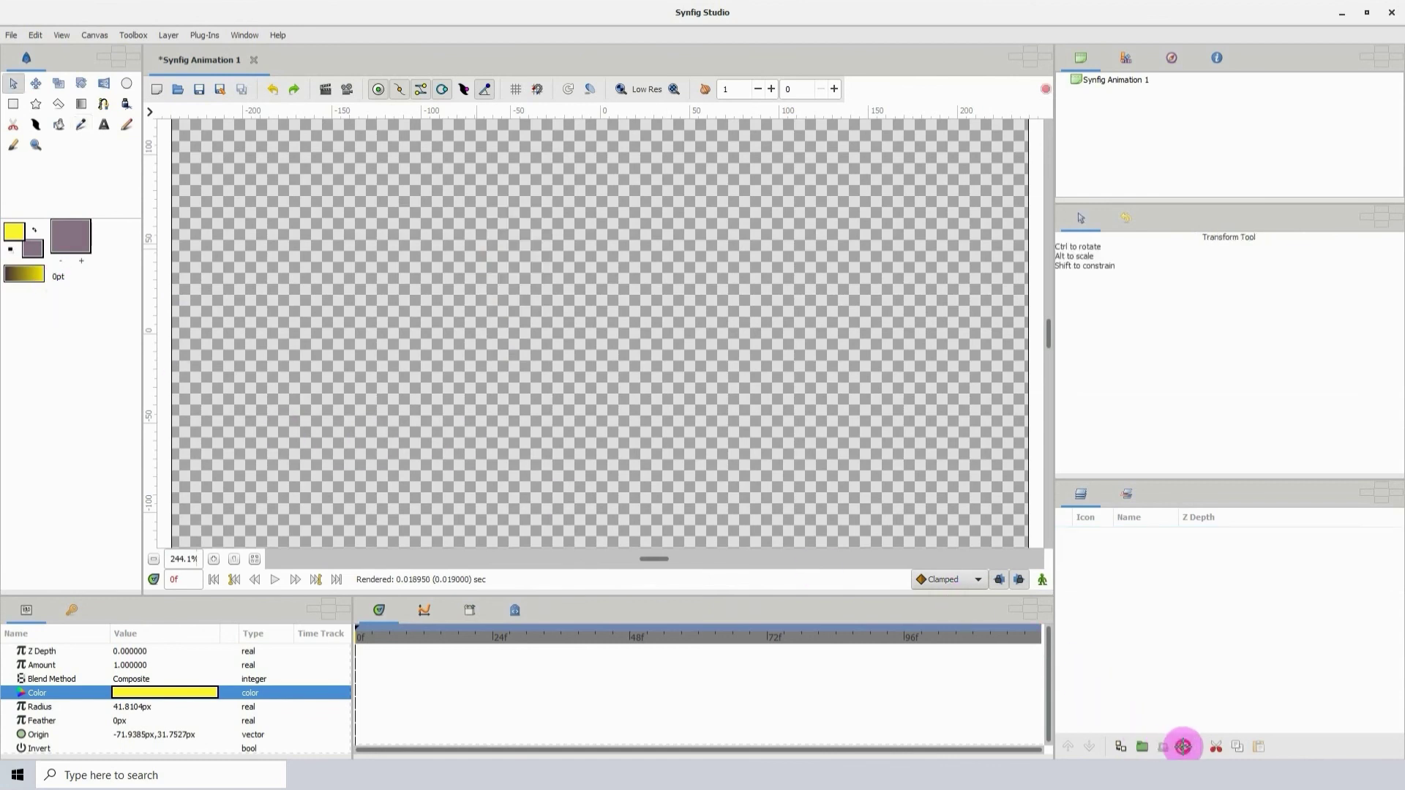
left_click(101, 124)
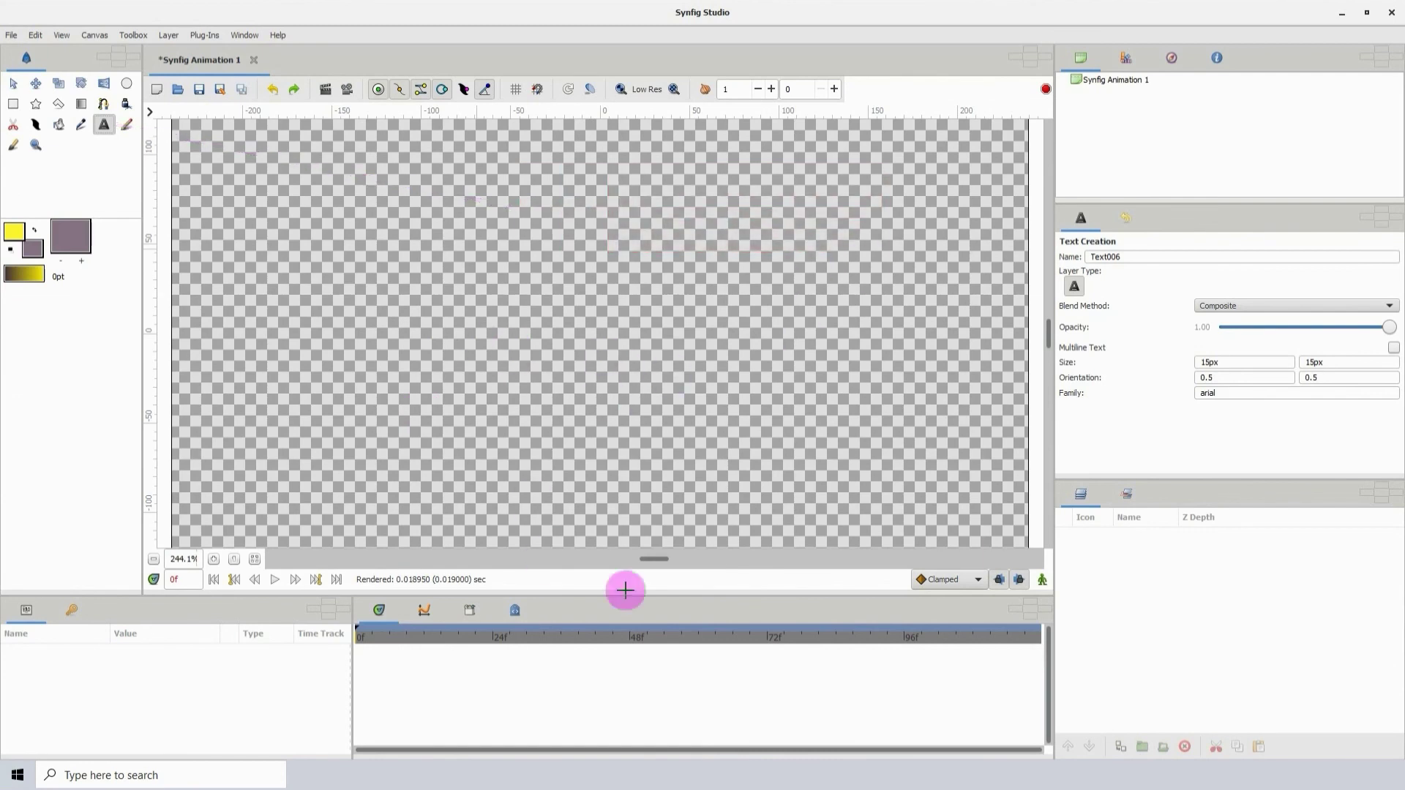
left_click(361, 234)
left_click(680, 394)
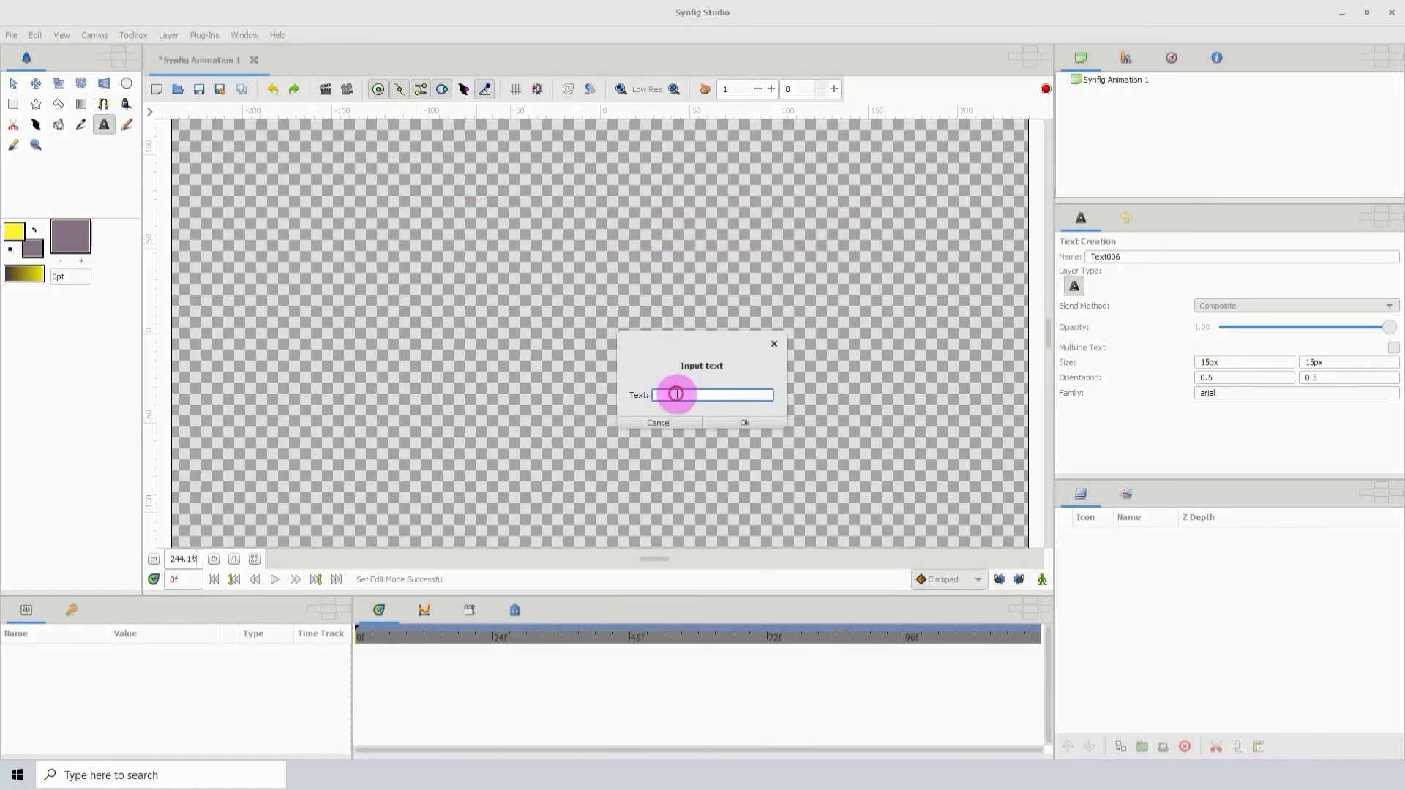
type("Y")
key("Caps_Lock")
type("ow themardi")
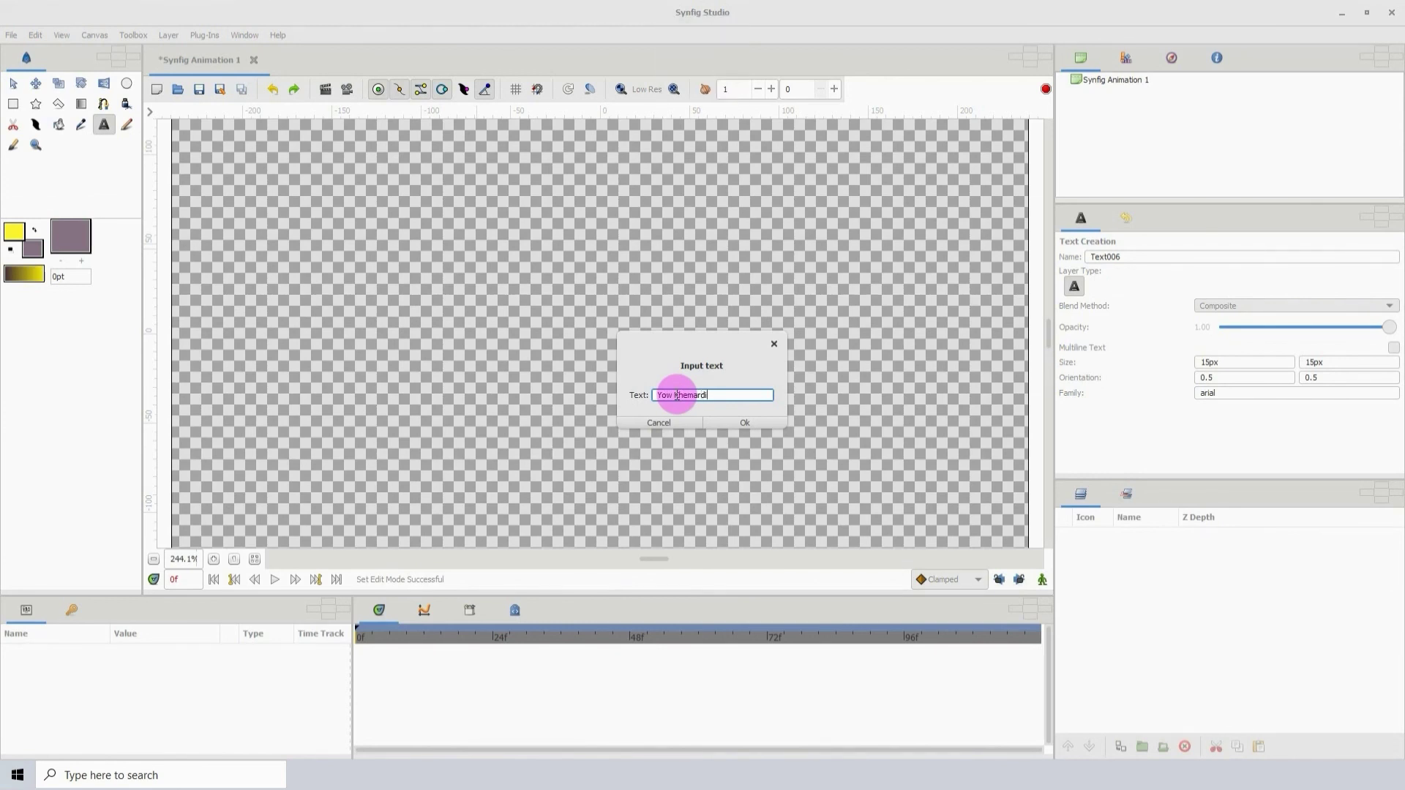
left_click(733, 422)
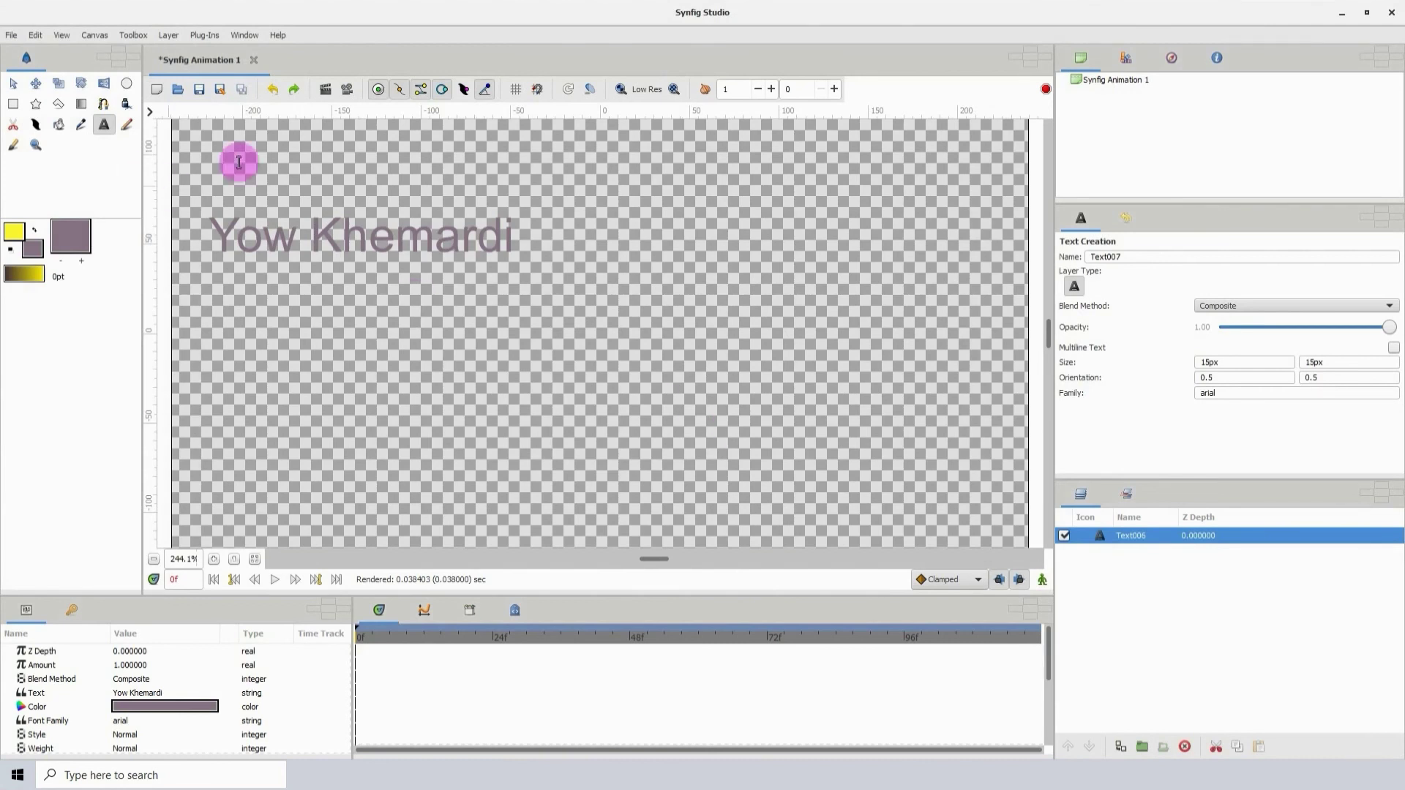
- Drag the name text near the canvas centre (origin -28.49px, 34.62px) and review its Style and Font Family
left_click(12, 87)
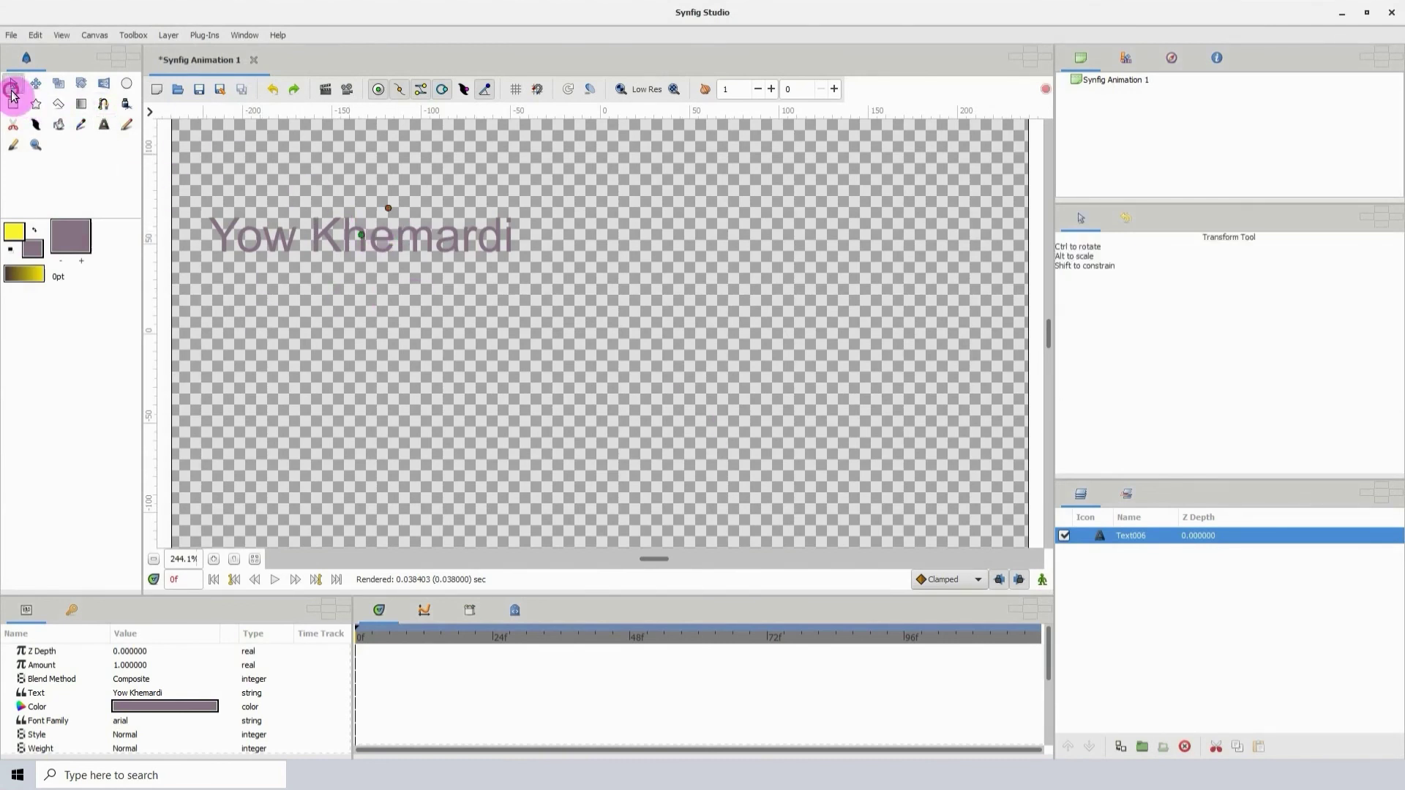
left_click_drag(357, 238, 550, 271)
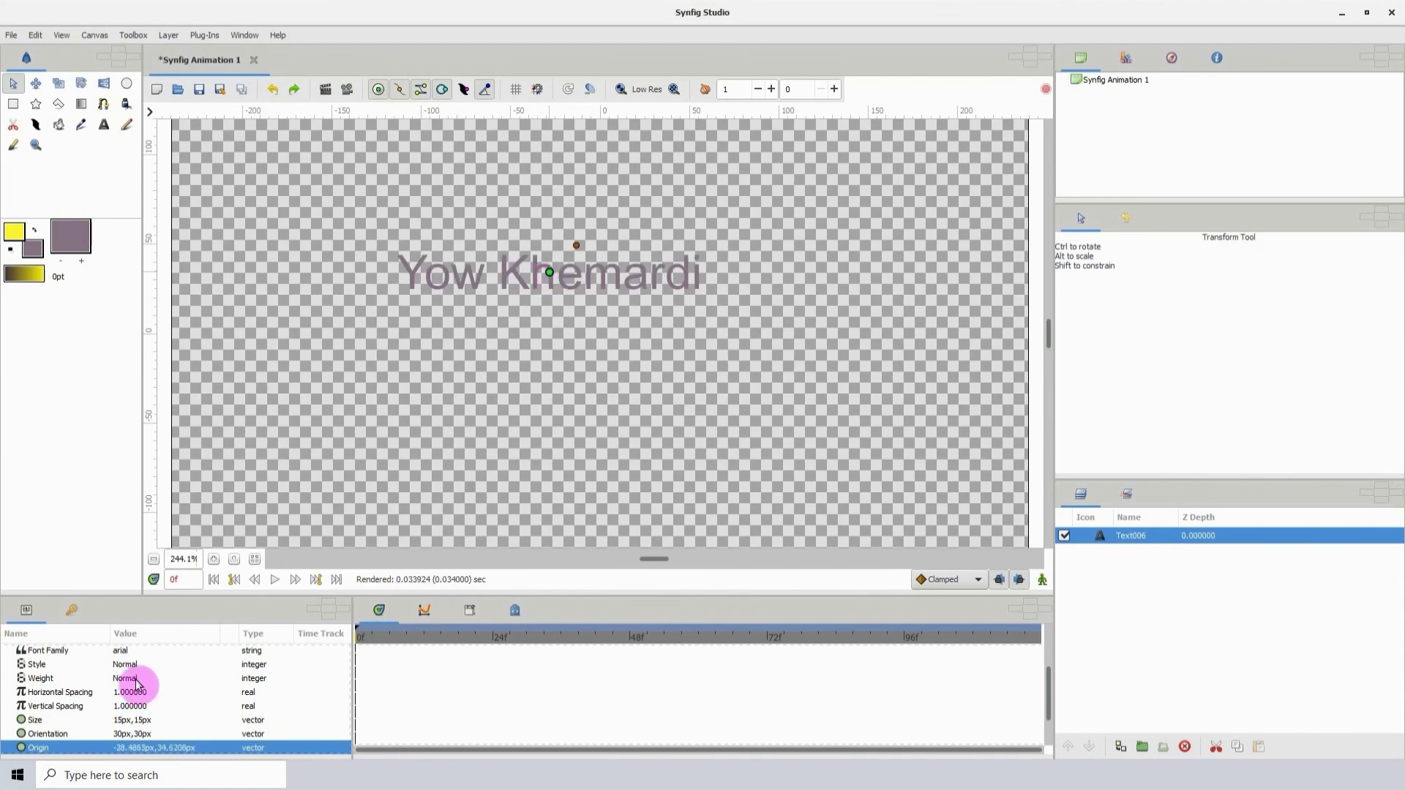
left_click(70, 664)
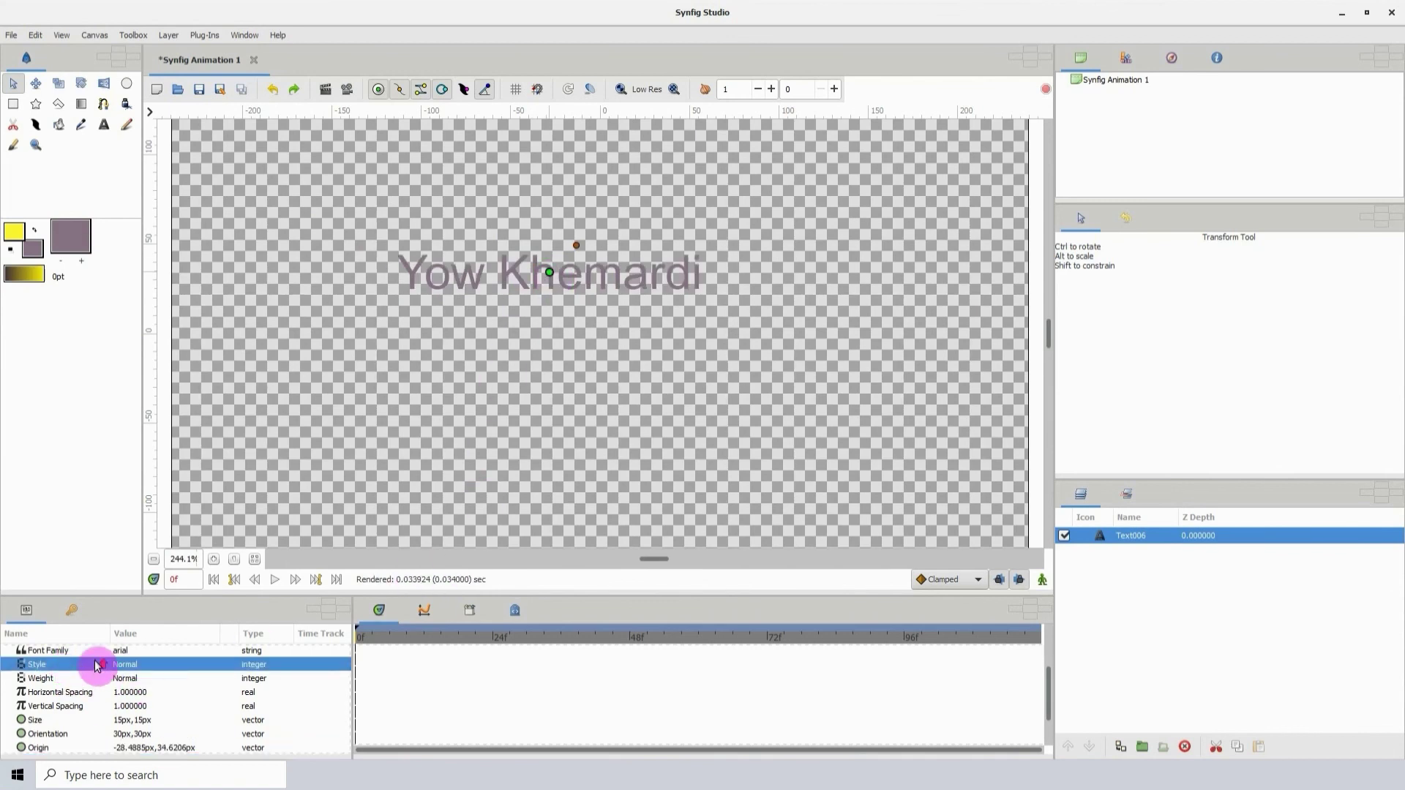
left_click(49, 651)
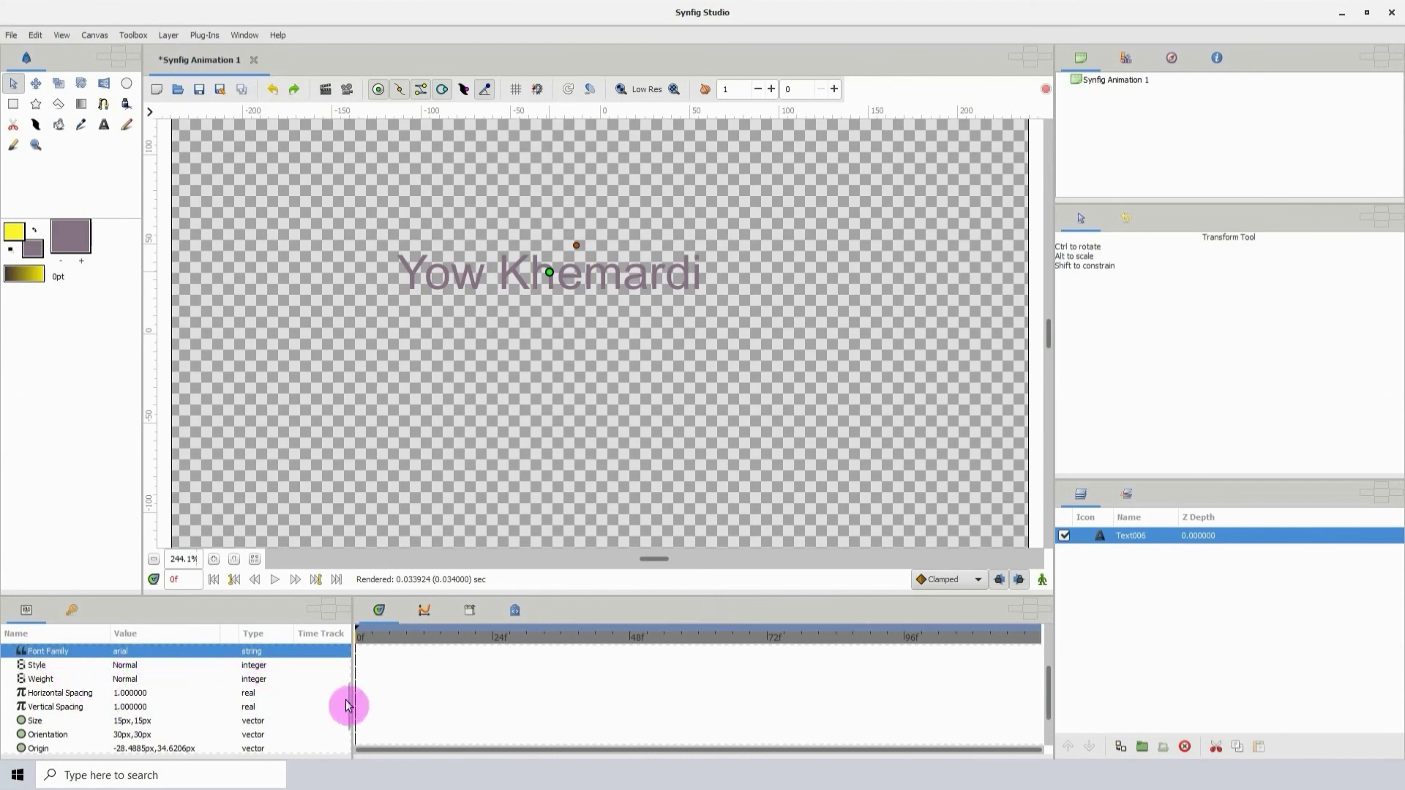
scroll(353, 707, "up", 3)
double_click(165, 706)
- Change the name text's colour to black in the colour picker
left_click(819, 418)
left_click_drag(796, 414, 809, 339)
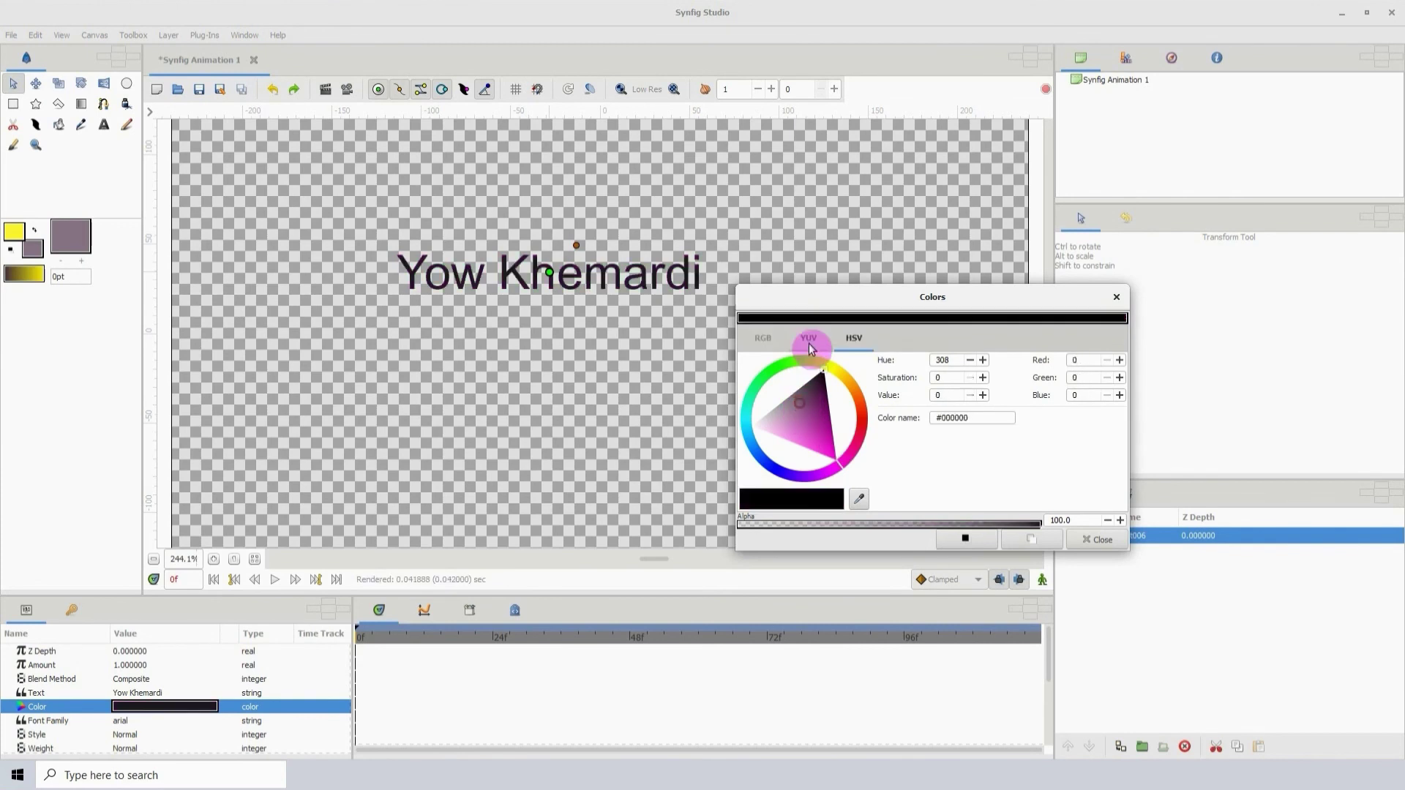
left_click(1090, 539)
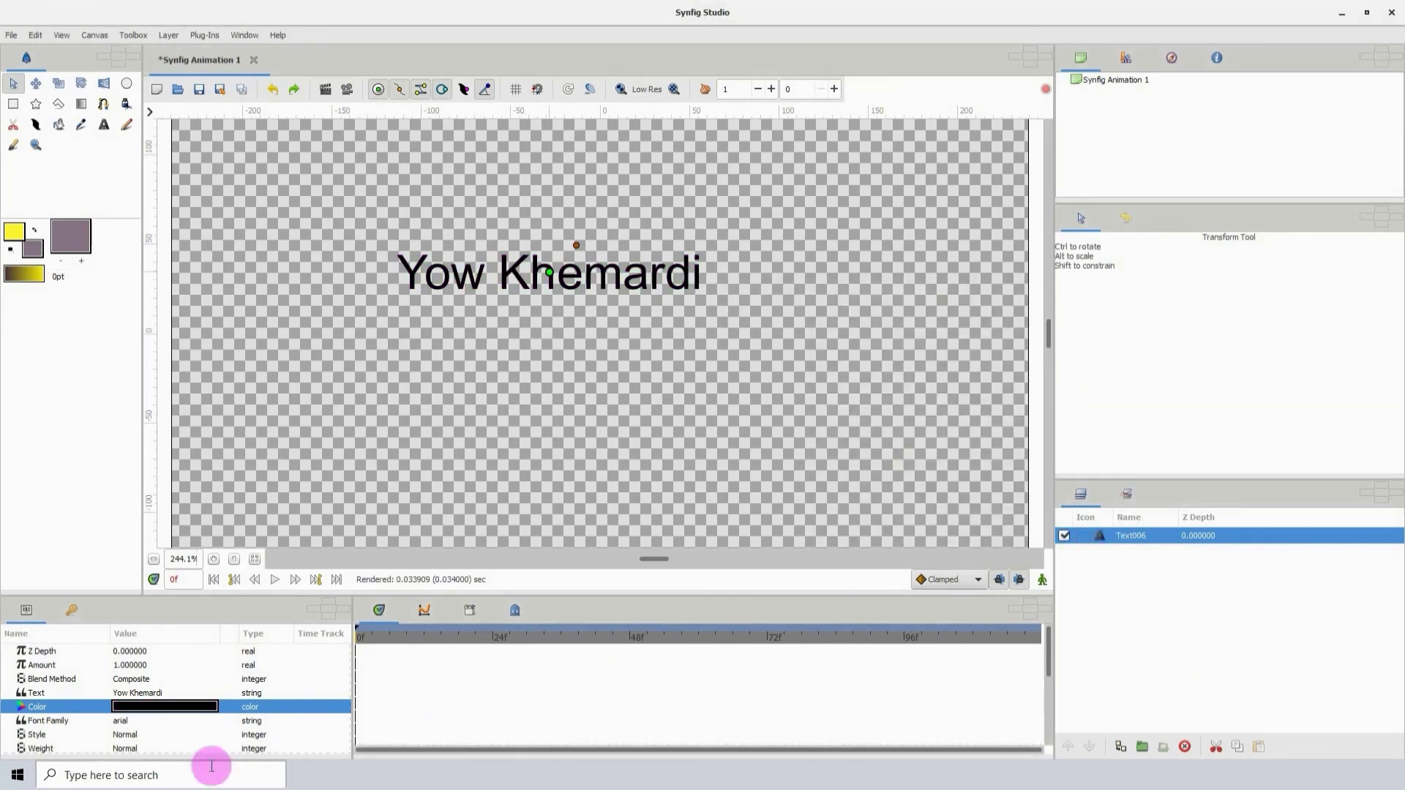
- Set the text's Font Family to 'times new roman', correcting the duplicated word
left_click(126, 723)
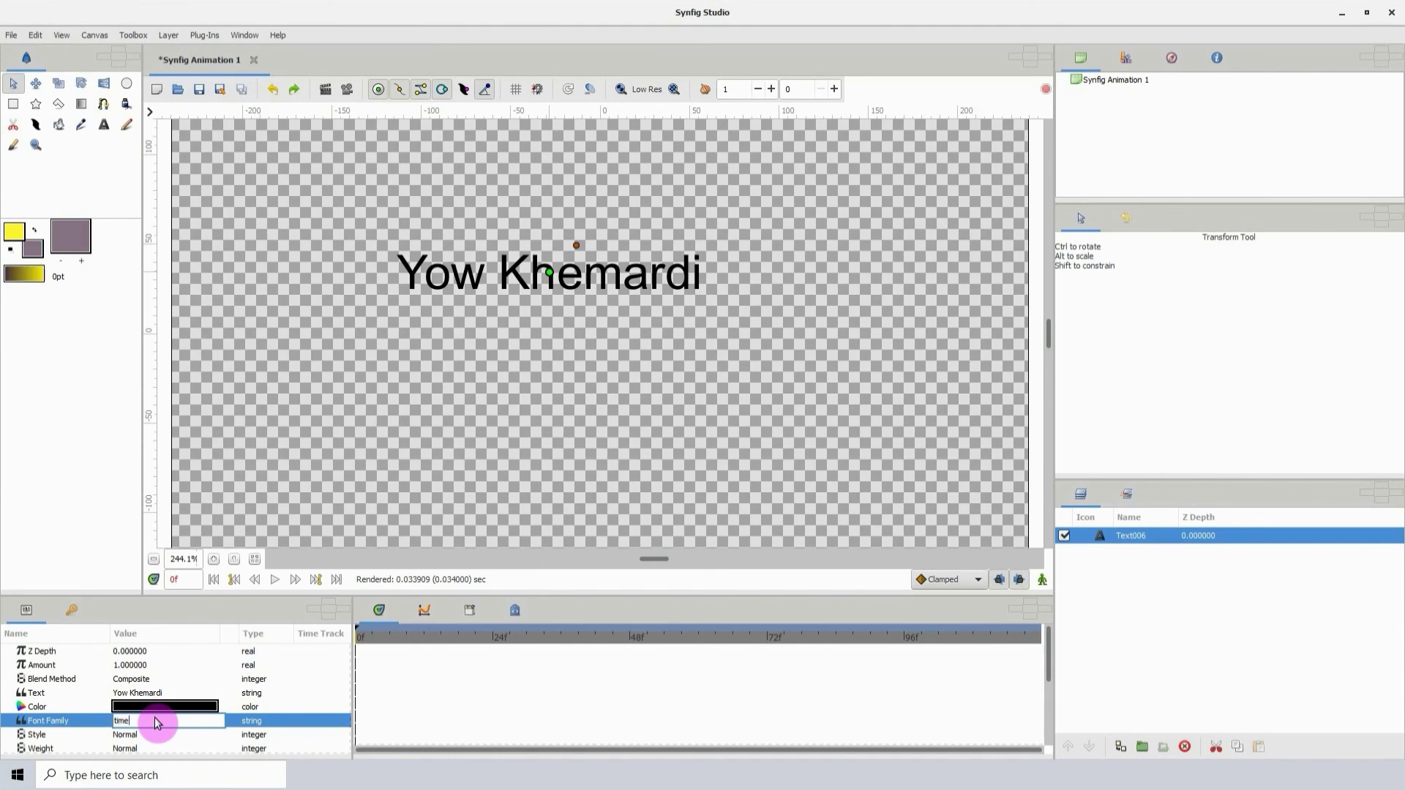
key("Return")
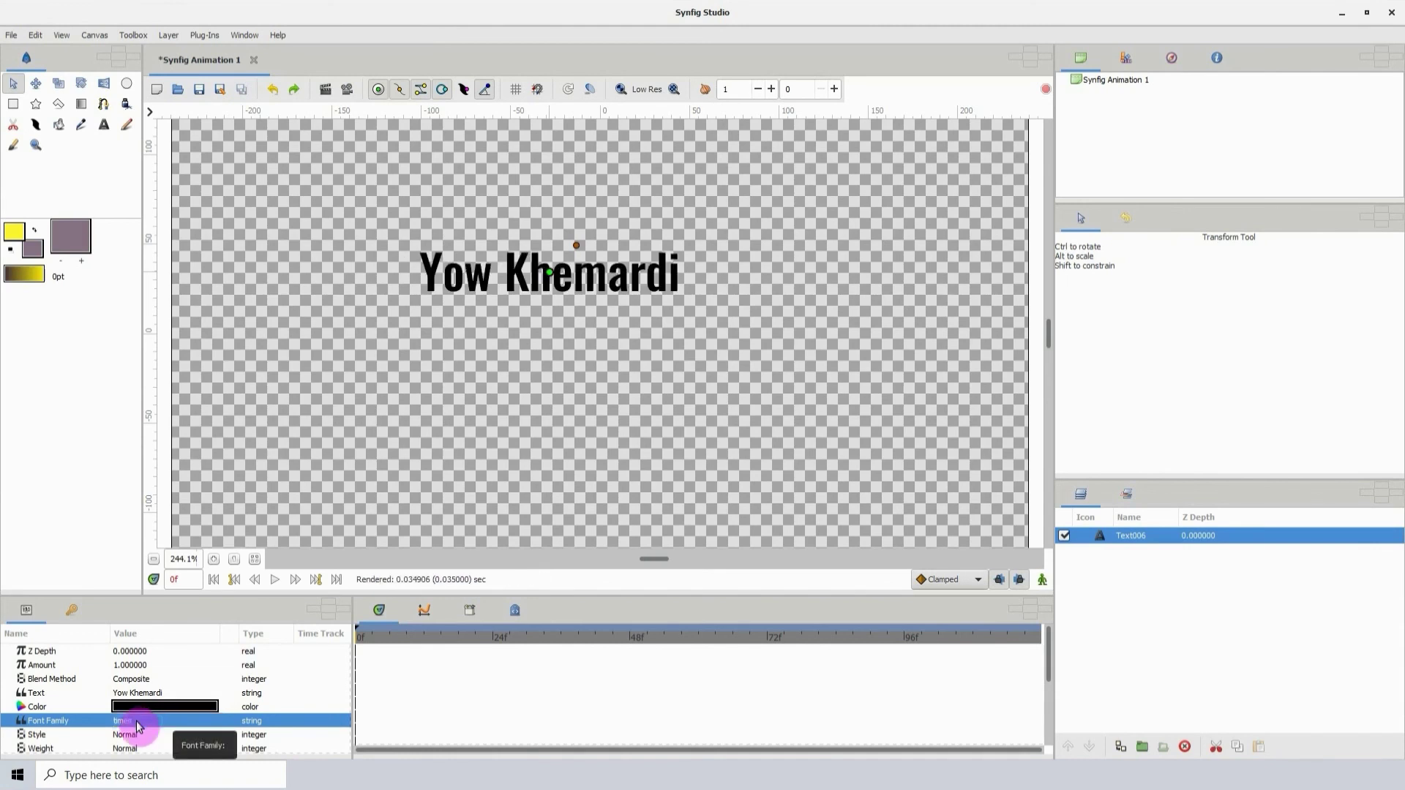
left_click(134, 726)
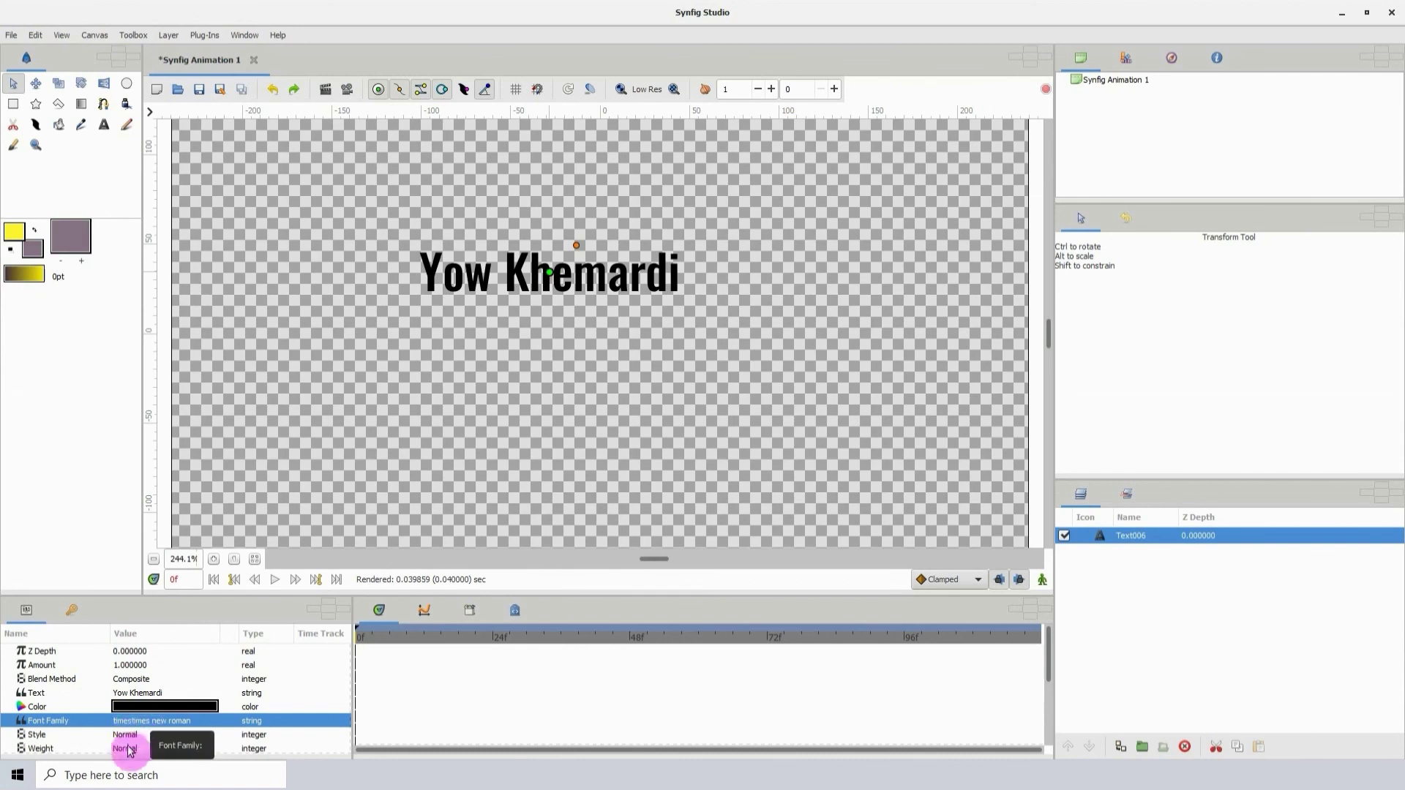
left_click(151, 725)
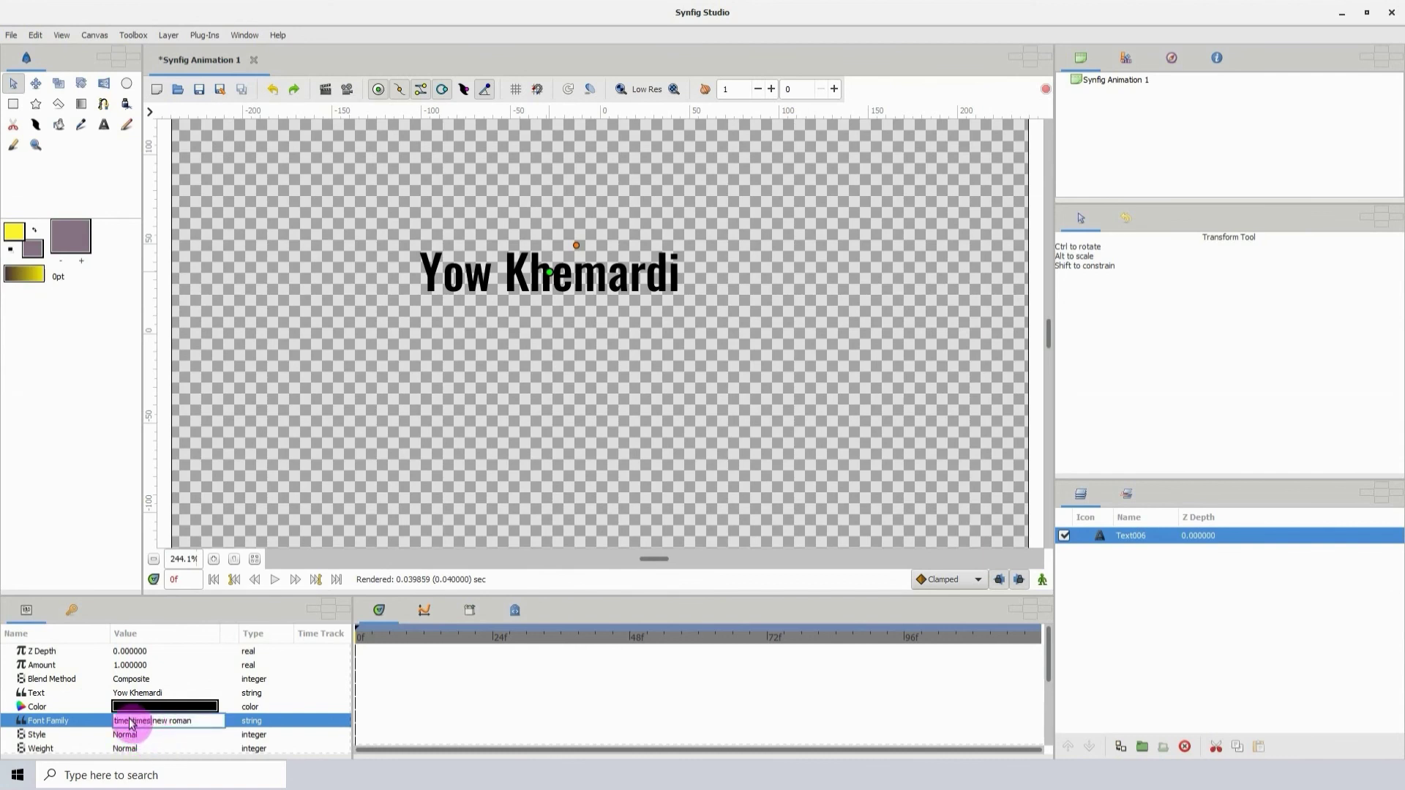
key("BackSpace")
key("Return")
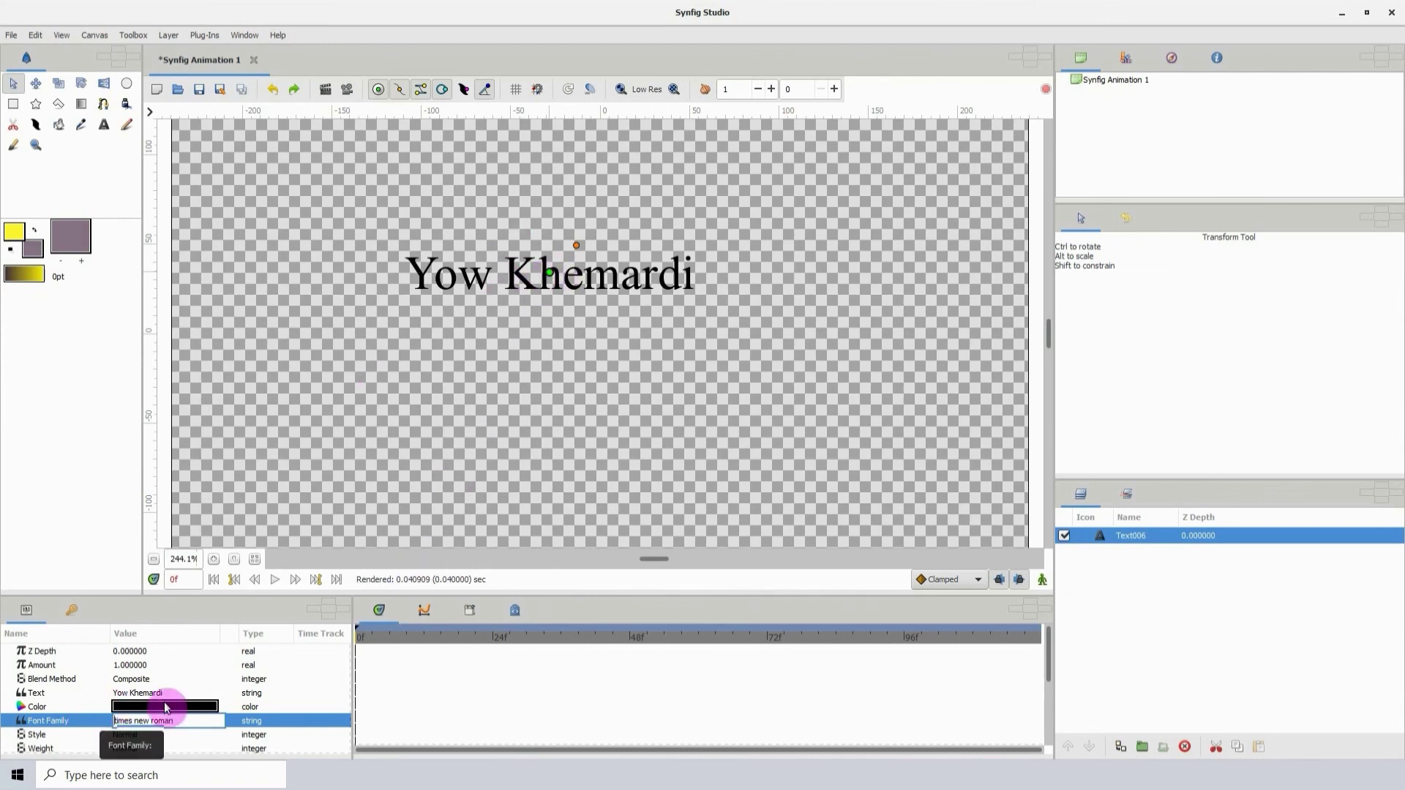
- Enlarge the text slightly to roughly 24px by 18px
left_click(192, 734)
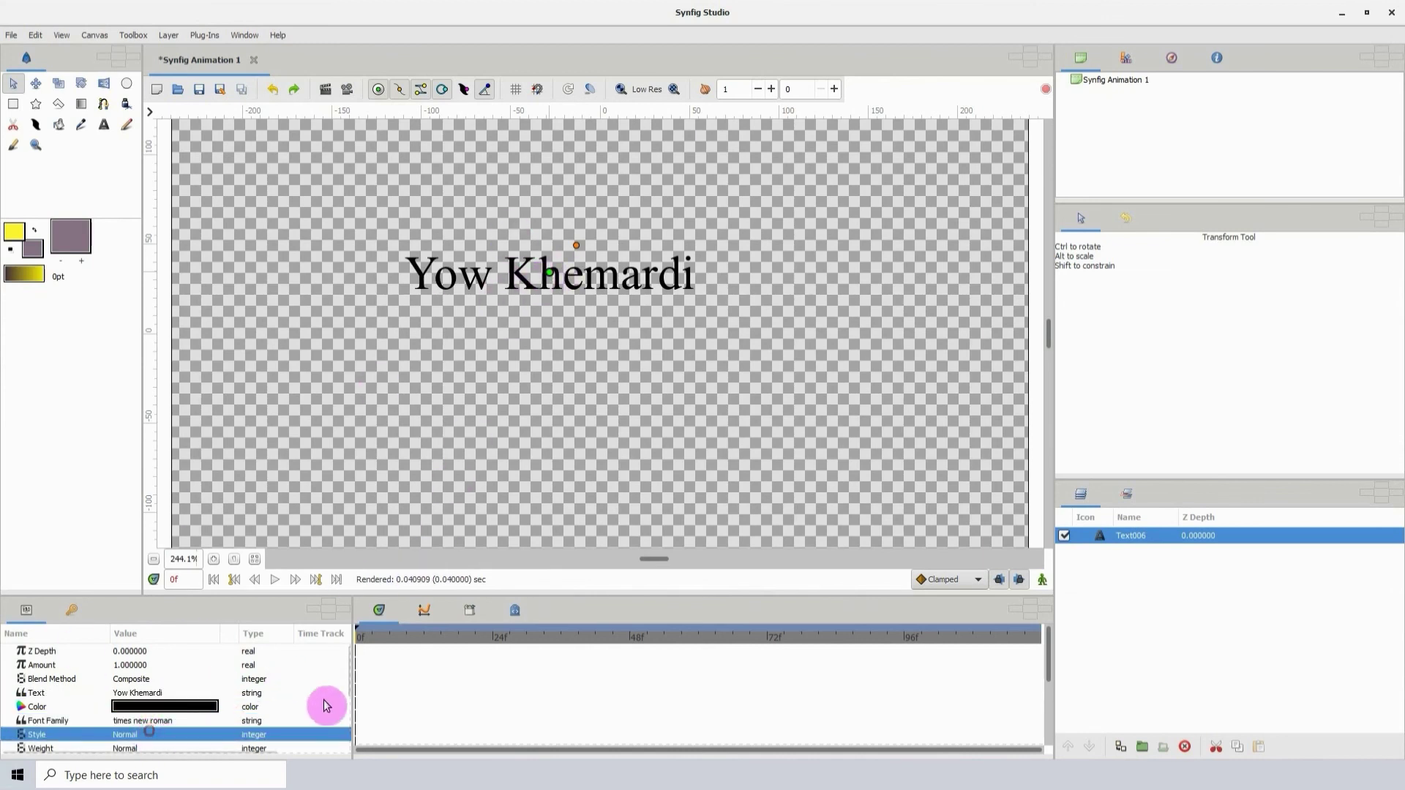
left_click_drag(351, 684, 327, 705)
left_click(105, 673)
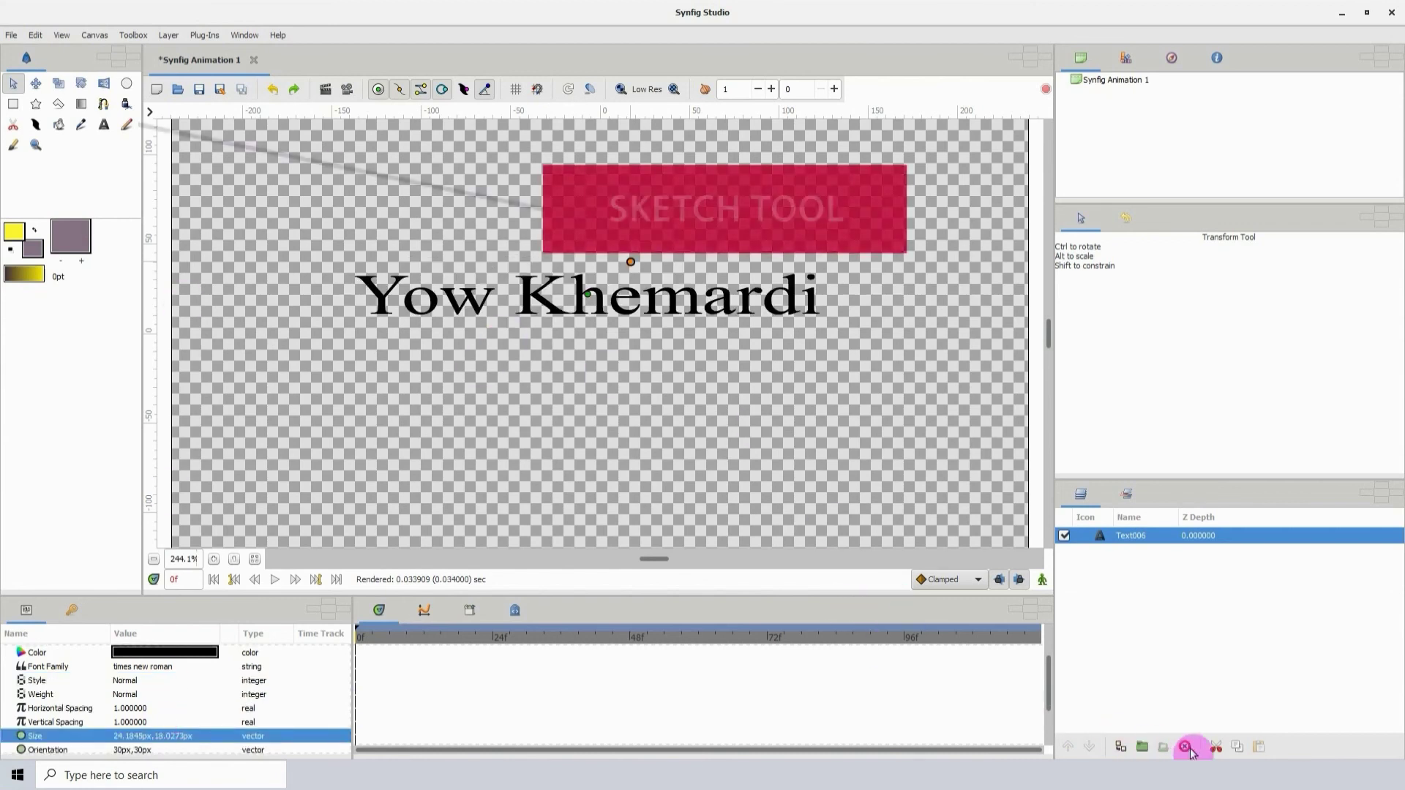
- Delete Text006, draw a rough freehand sketch loop across the canvas, then hide the sketch
left_click(1185, 747)
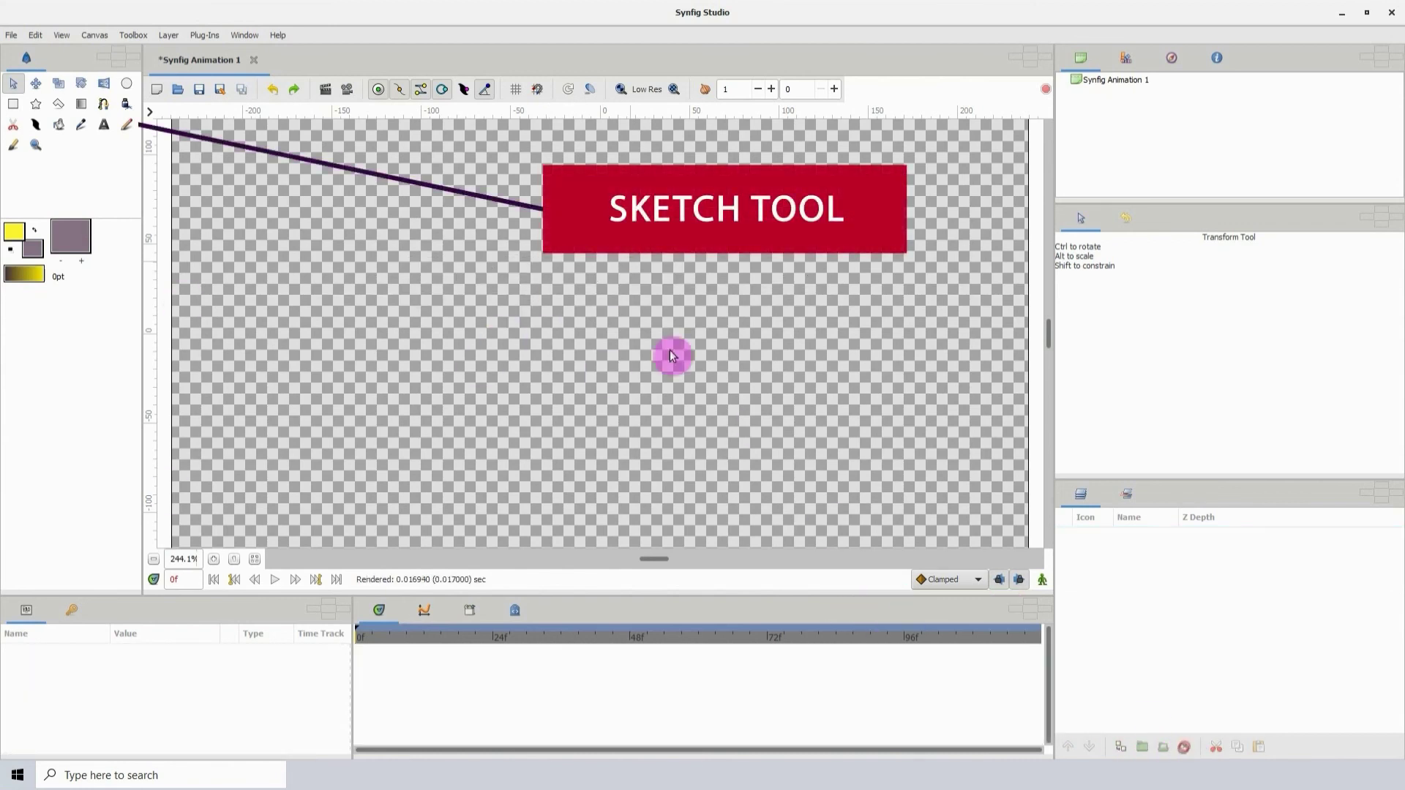
left_click(125, 127)
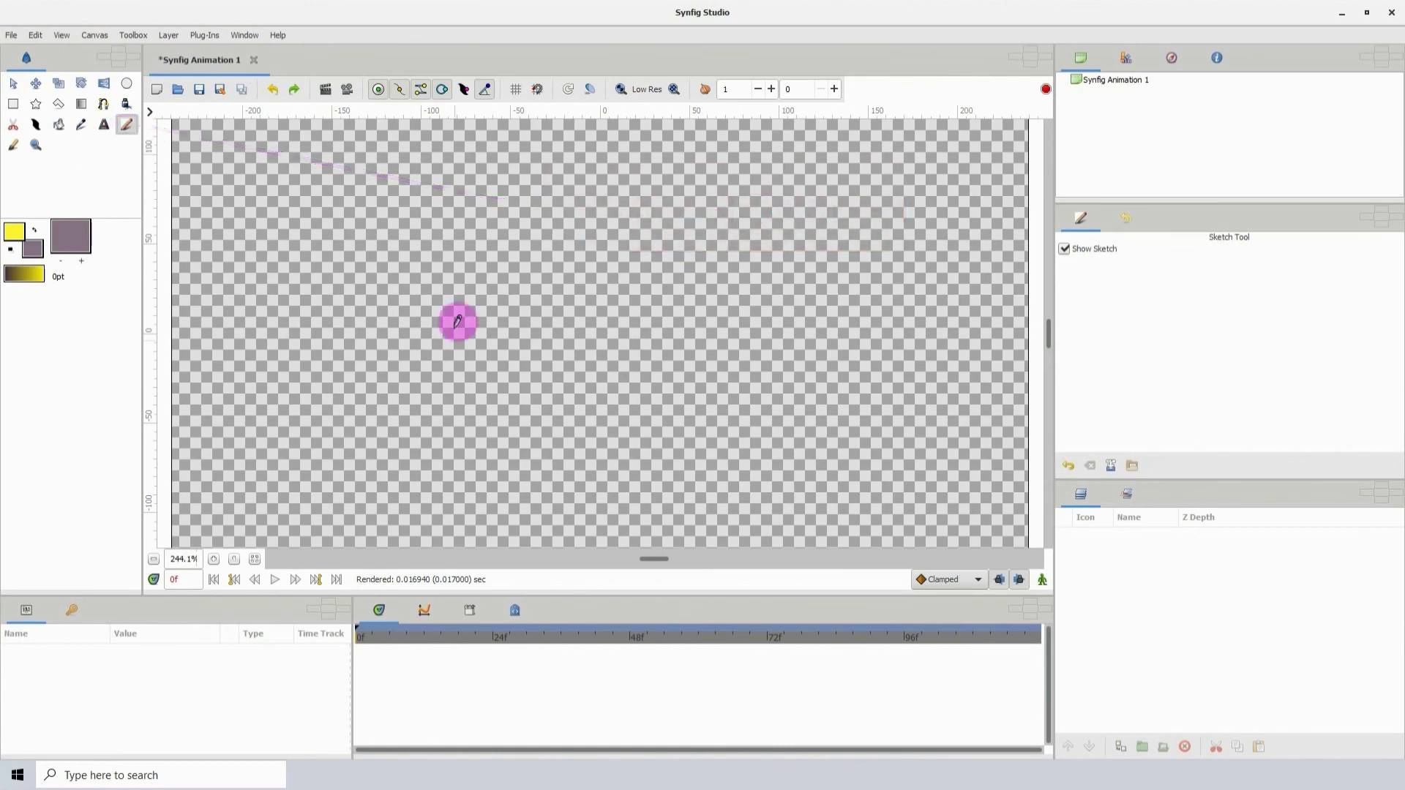
left_click_drag(711, 209, 480, 392)
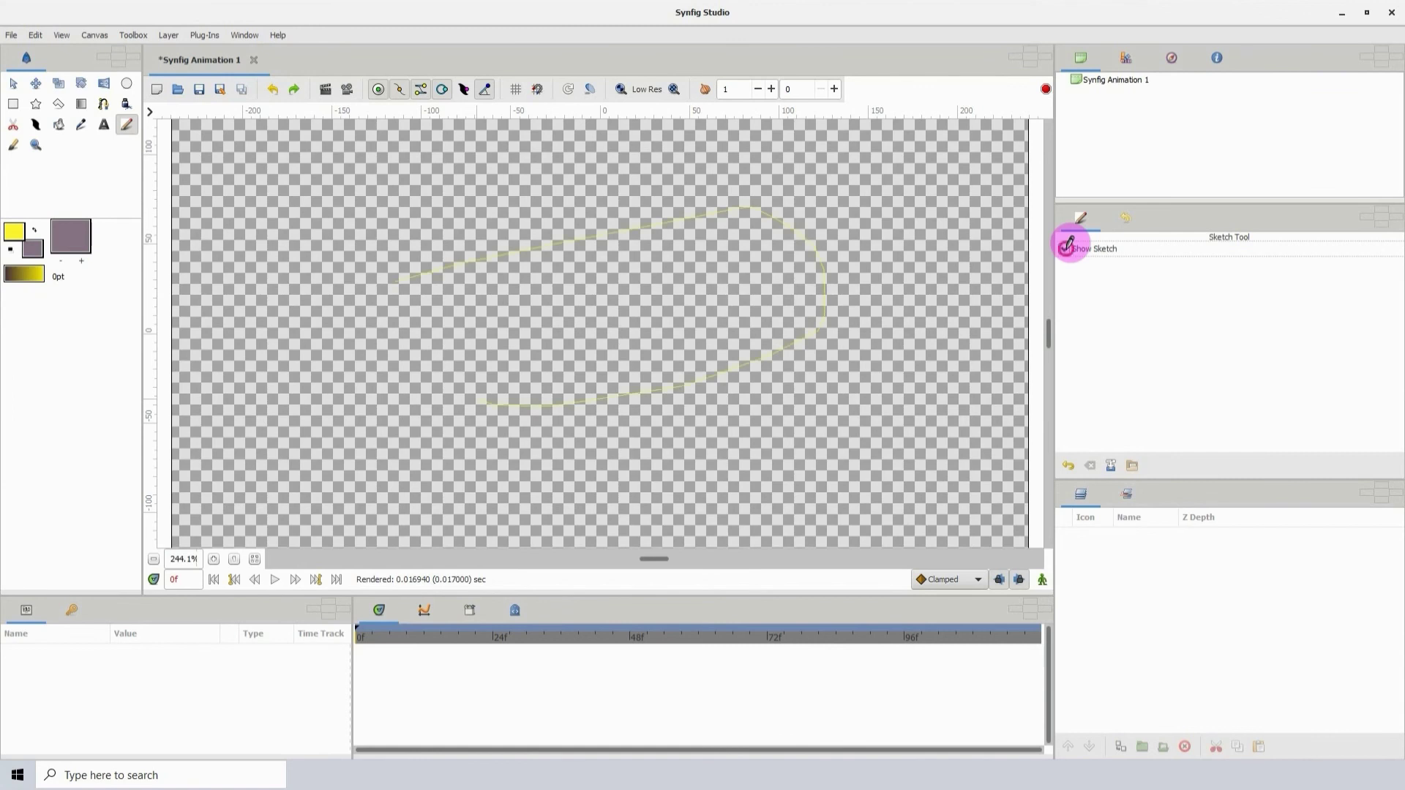
left_click(1065, 248)
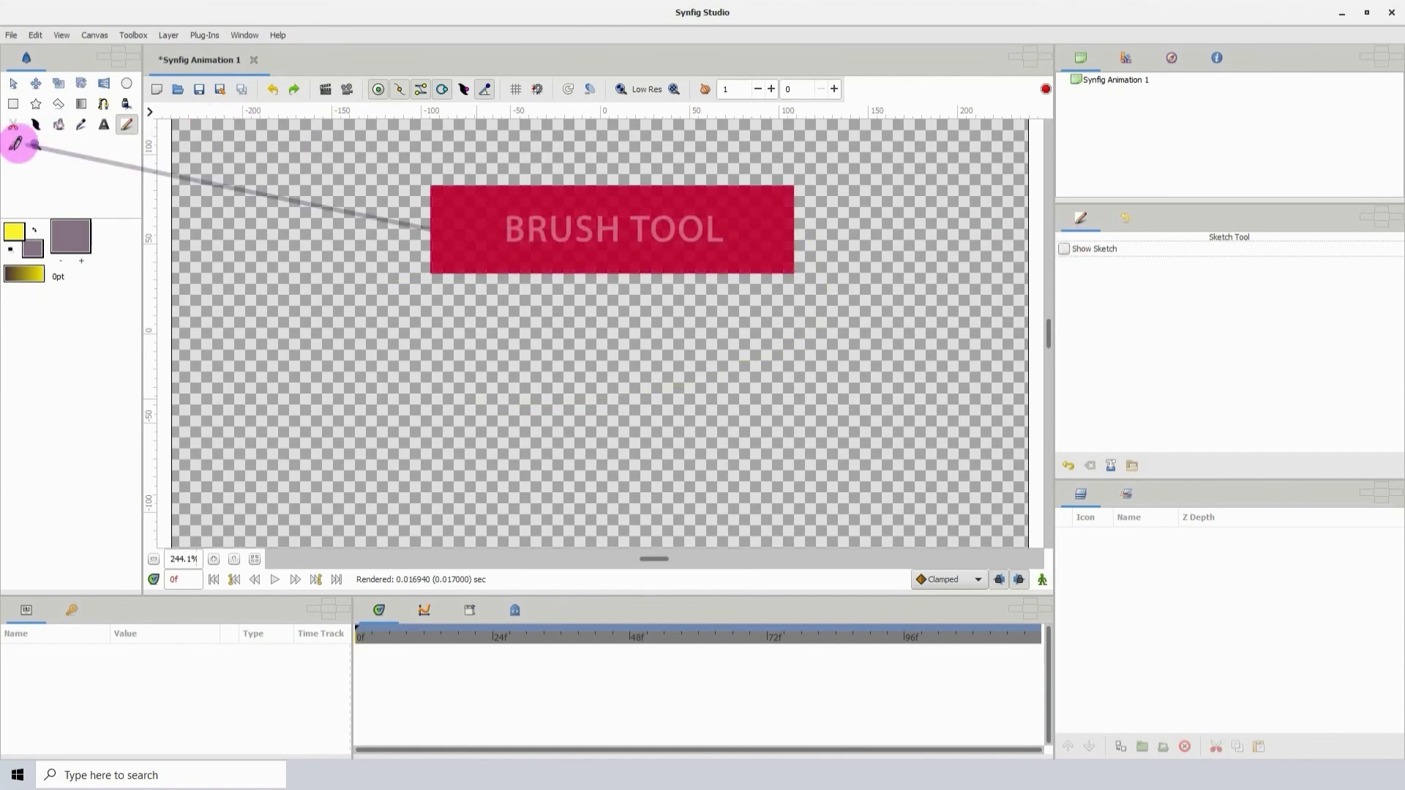
- Paint two brush strokes across the canvas, the second one longer
left_click(14, 144)
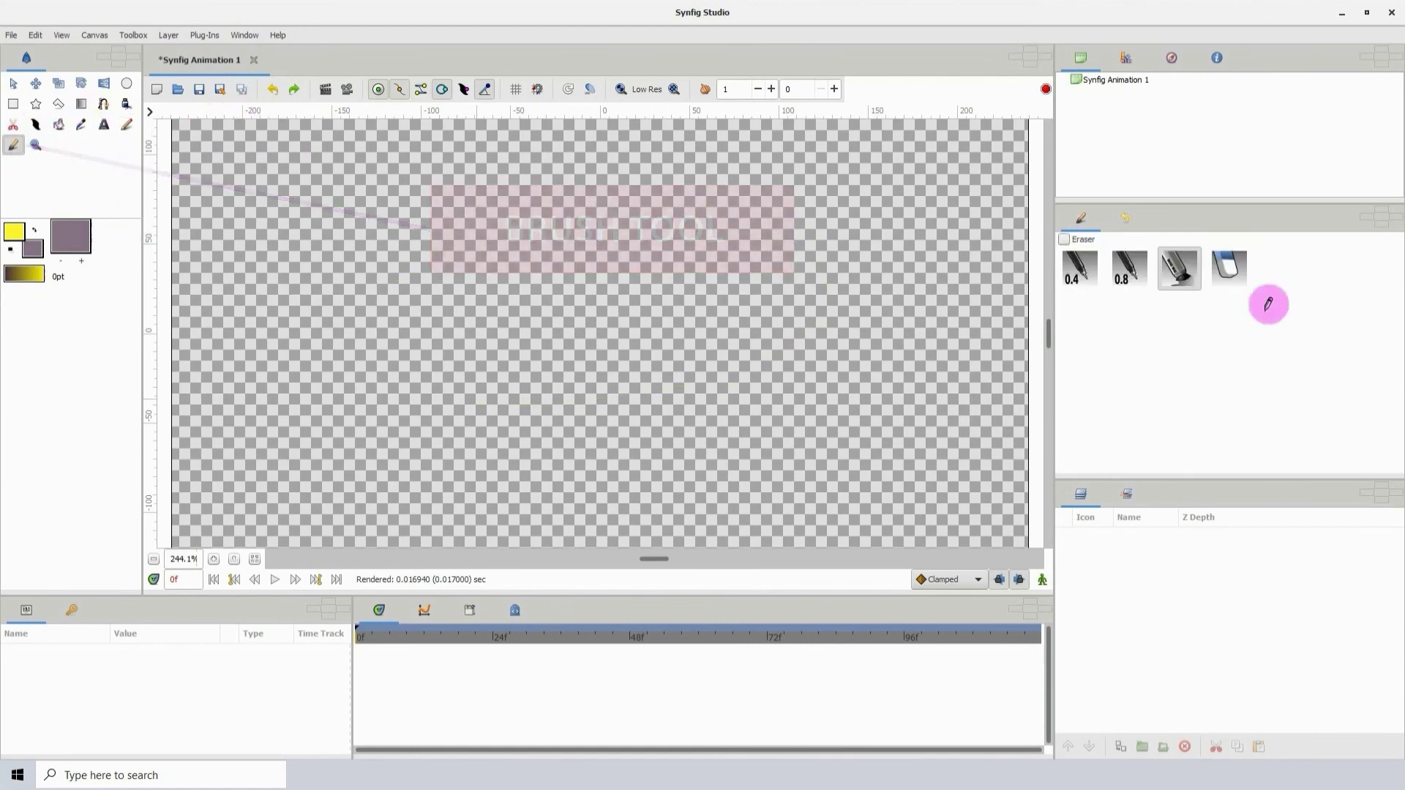
left_click_drag(365, 280, 654, 387)
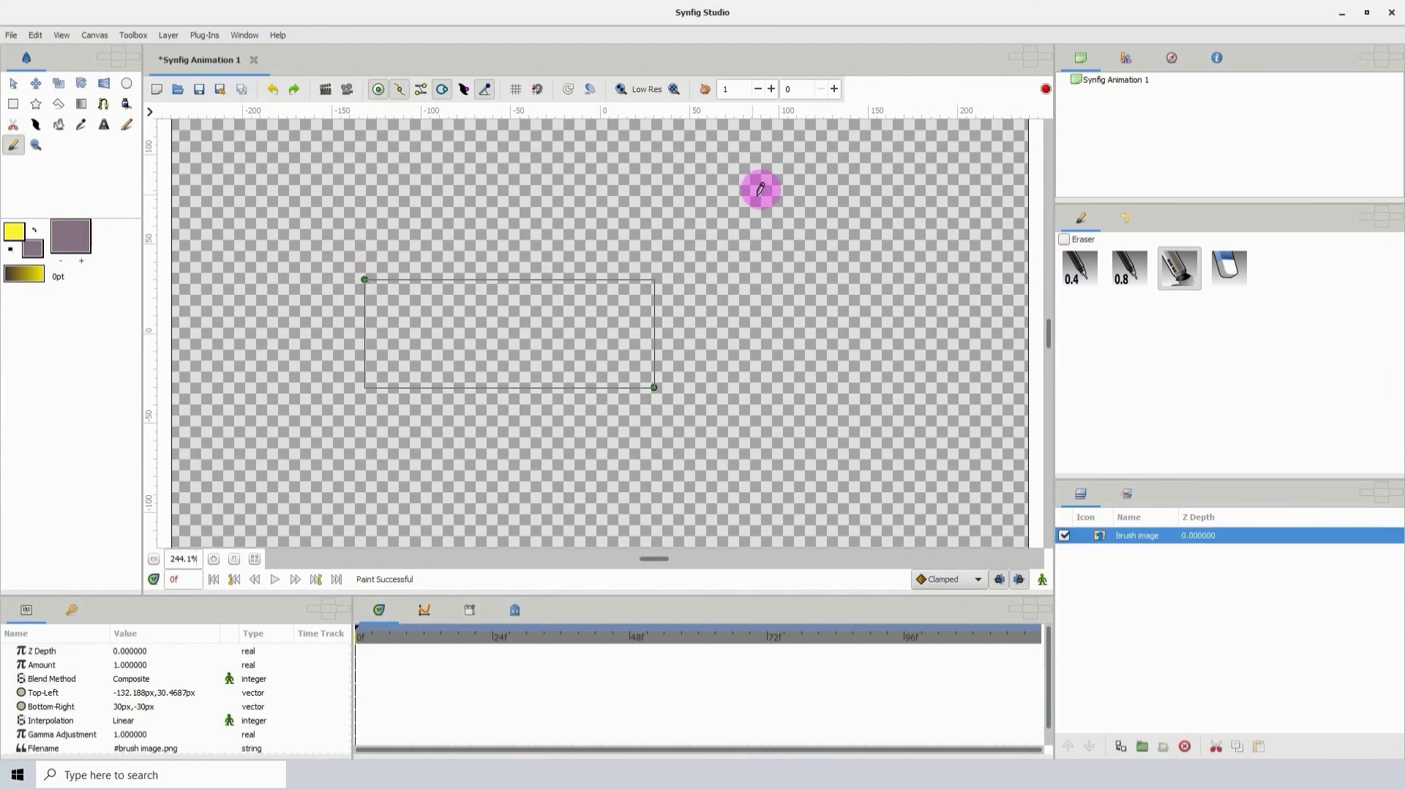
left_click_drag(476, 317, 775, 256)
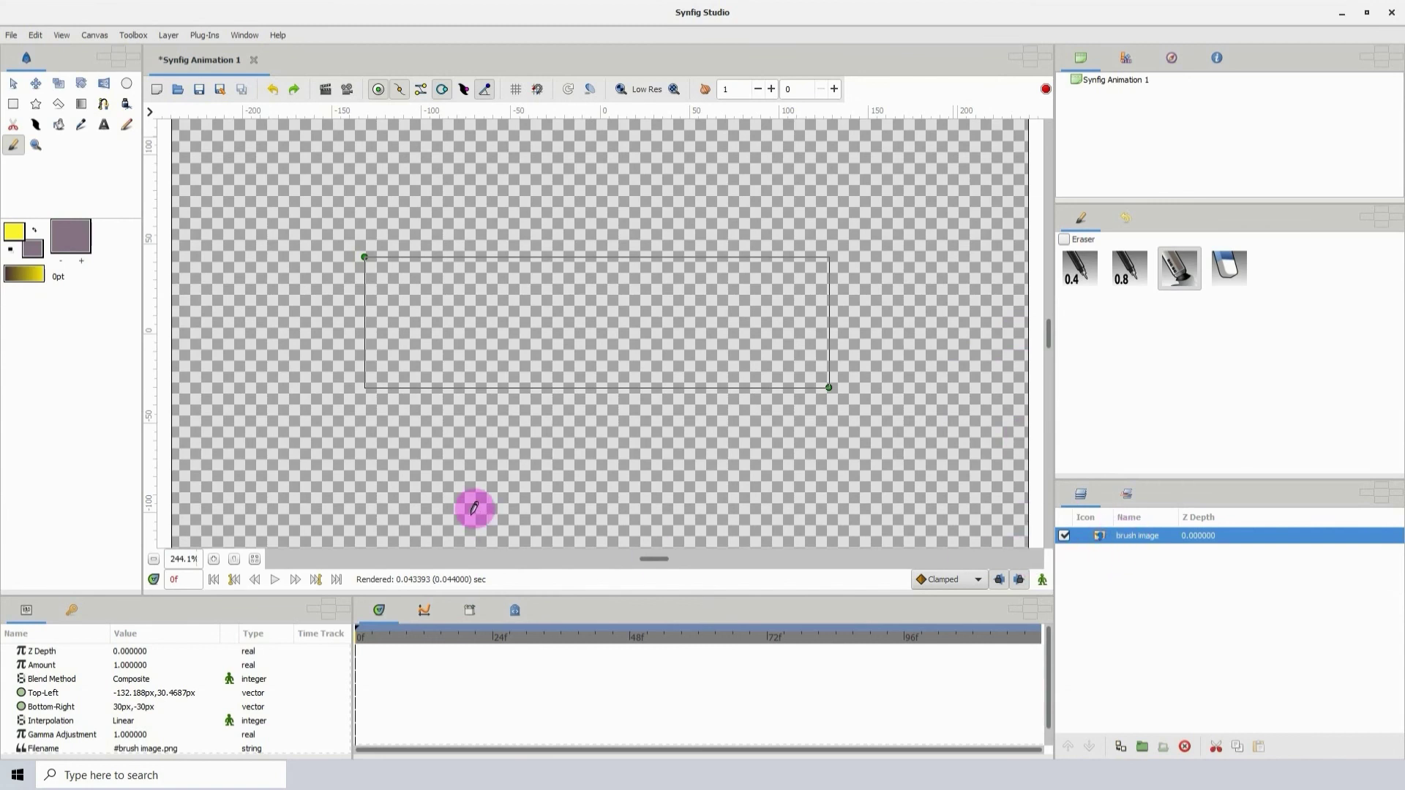
- Delete the brush image layer, then zoom in and back out until the whole canvas frame fits
left_click(1185, 746)
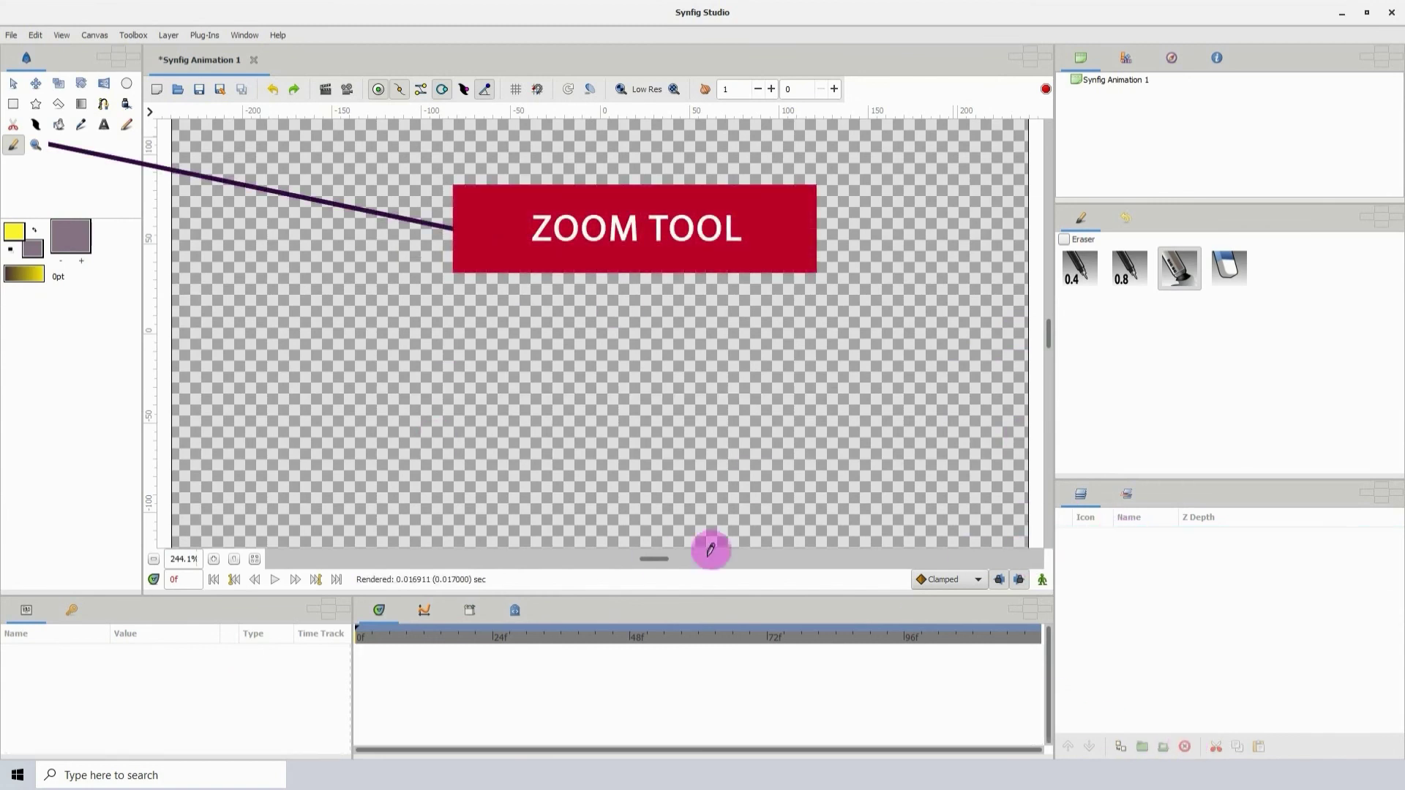
left_click(35, 144)
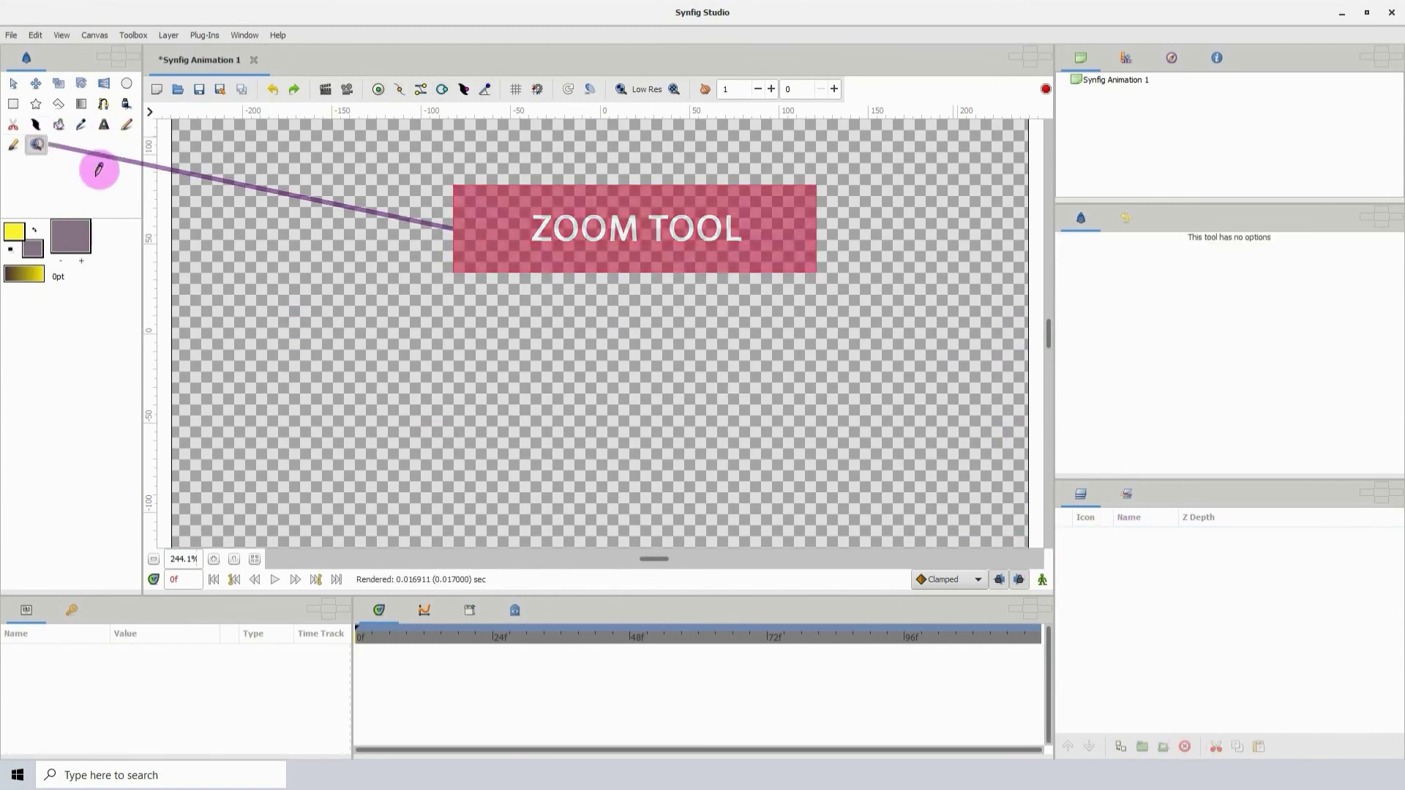
double_click(511, 292)
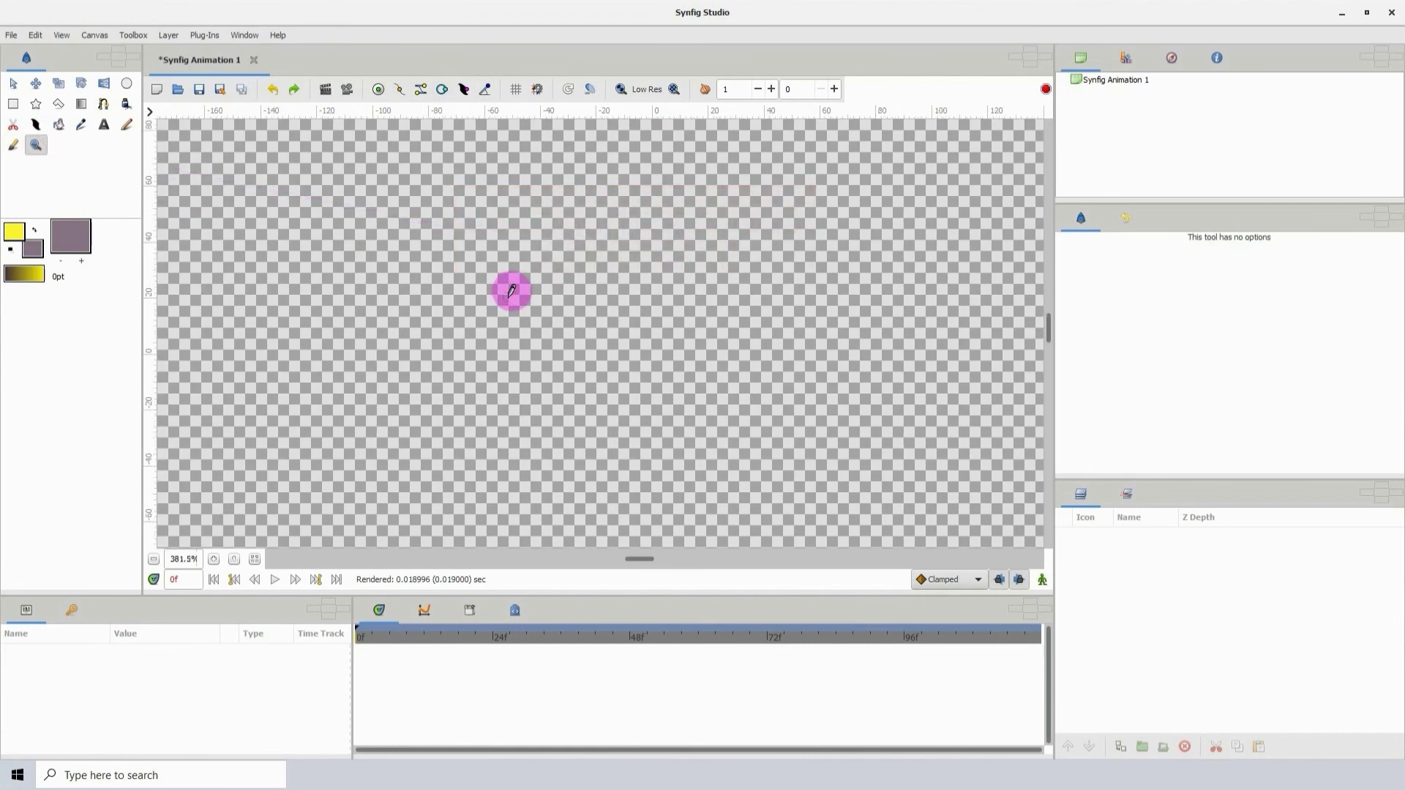
scroll(511, 292, "down", 7)
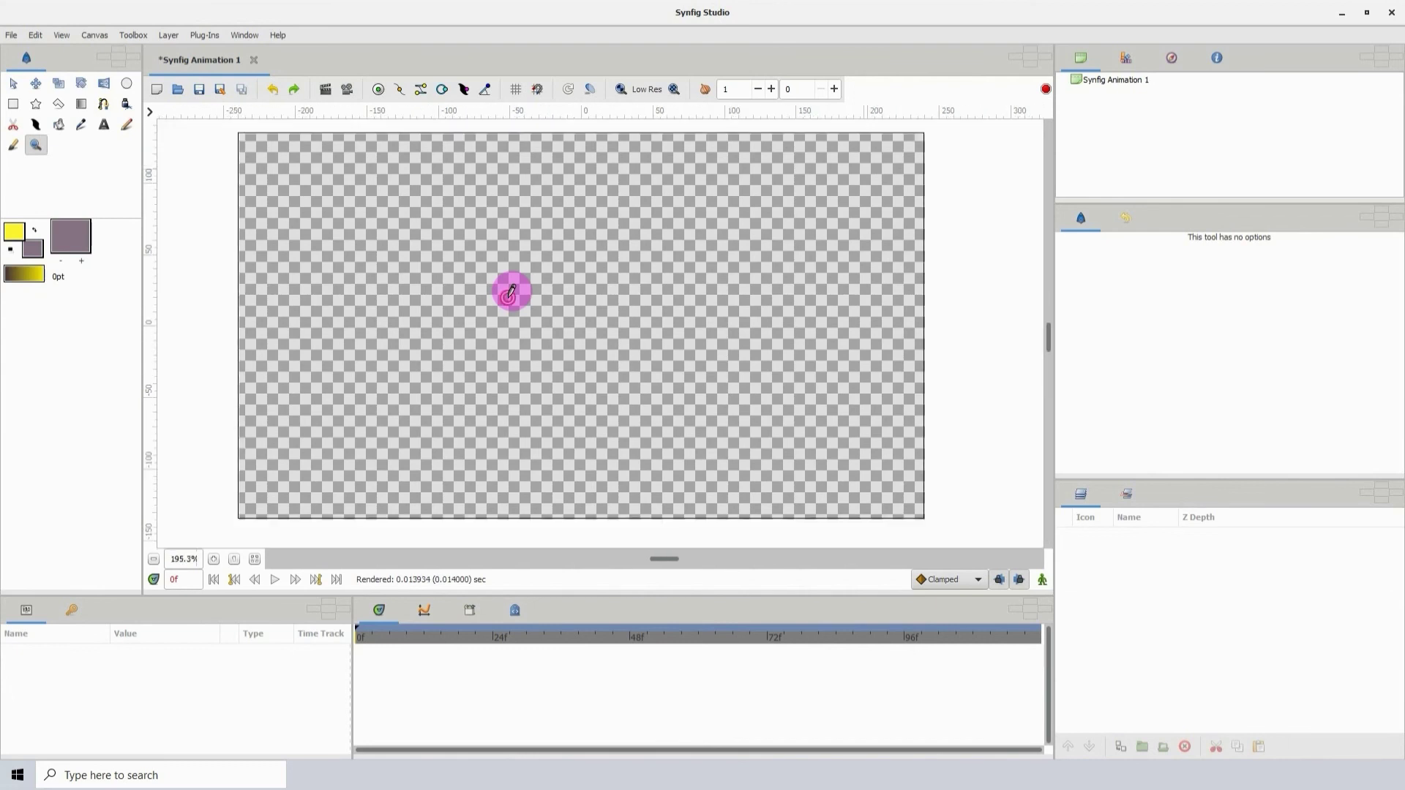
scroll(511, 292, "down", 2)
scroll(512, 291, "up", 6)
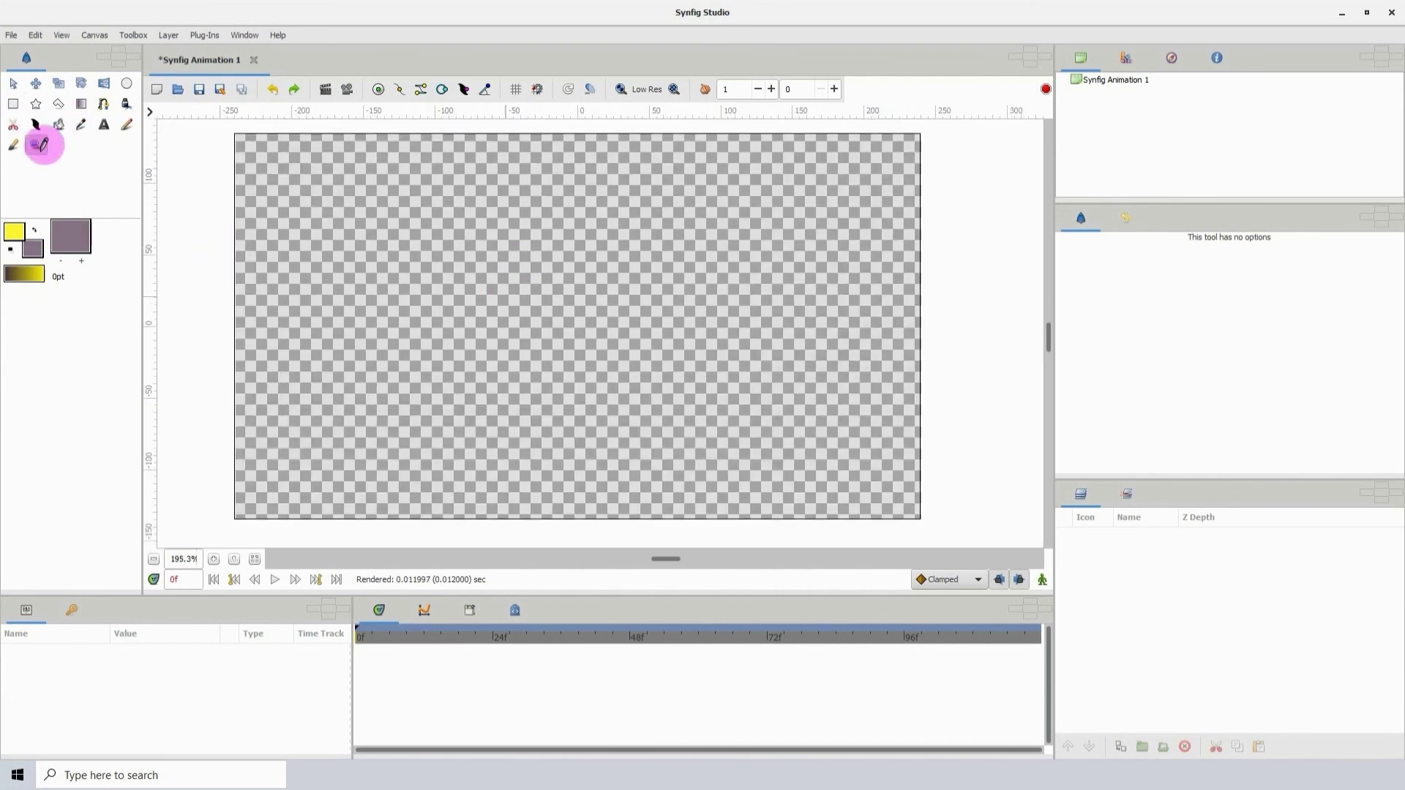